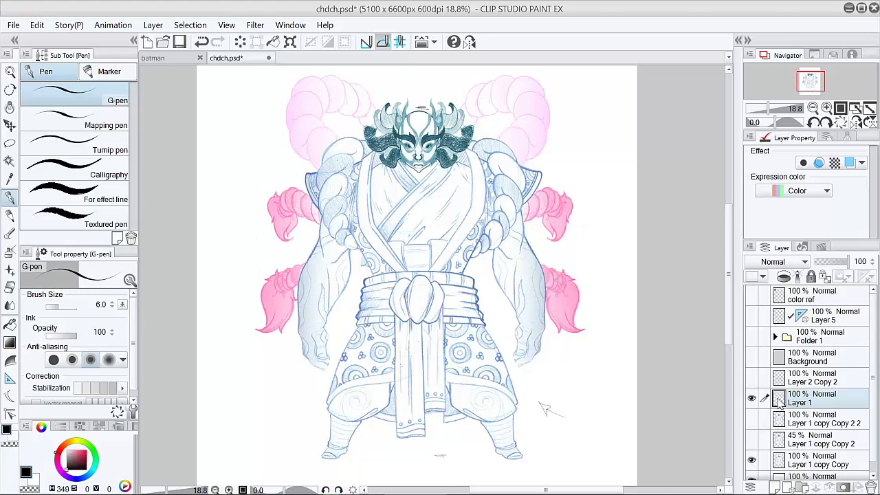
Set Layer 1 copy Copy 2 to 100% opacity and hide it, and show Layer 1 copy Copy 2 2 at 26%
{"action": "left_click", "coordinate": [751, 397]}
{"action": "left_click", "coordinate": [752, 439]}
{"action": "left_click", "coordinate": [811, 440]}
{"action": "mouse_move", "coordinate": [835, 263]}
{"action": "left_mouse_down"}
{"action": "mouse_move", "coordinate": [854, 268]}
{"action": "mouse_move", "coordinate": [822, 274]}
{"action": "mouse_move", "coordinate": [856, 265]}
{"action": "mouse_move", "coordinate": [825, 268]}
{"action": "left_mouse_up"}
{"action": "left_click", "coordinate": [751, 418]}
{"action": "left_click", "coordinate": [811, 419]}
{"action": "left_click", "coordinate": [752, 438]}
Delete Layer 1, and show and select Layer 2 Copy 2 with the red body sketch
{"action": "left_click", "coordinate": [752, 398]}
{"action": "left_click", "coordinate": [813, 403]}
{"action": "left_click", "coordinate": [871, 487]}
{"action": "left_click", "coordinate": [751, 378]}
{"action": "left_click", "coordinate": [814, 378]}
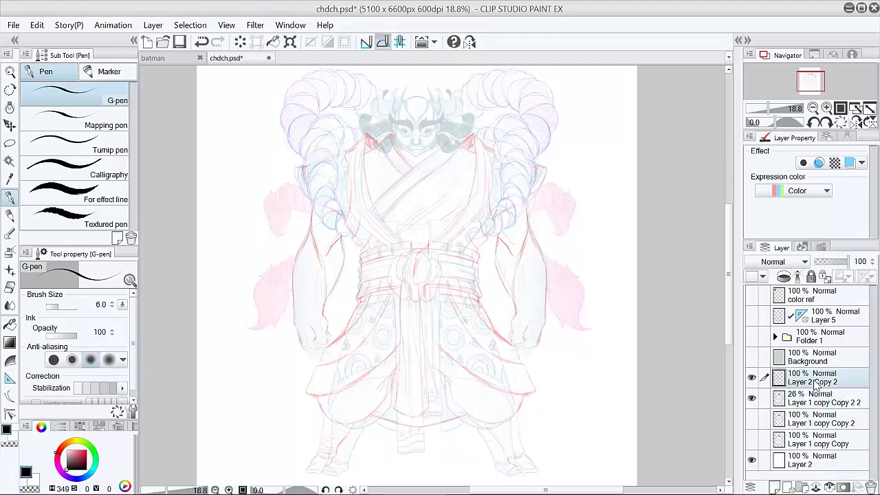
Hide Layer 1 copy Copy 2 2 and Layer 2 Copy 2, and show the Background layer and Folder 1
{"action": "scroll", "coordinate": [375, 245], "scroll_direction": "up", "scroll_amount": 3}
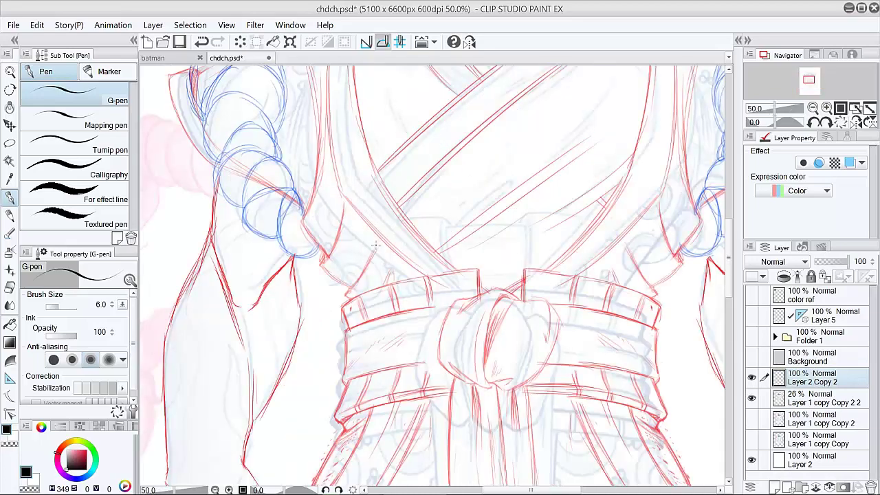
{"action": "key", "text": "k"}
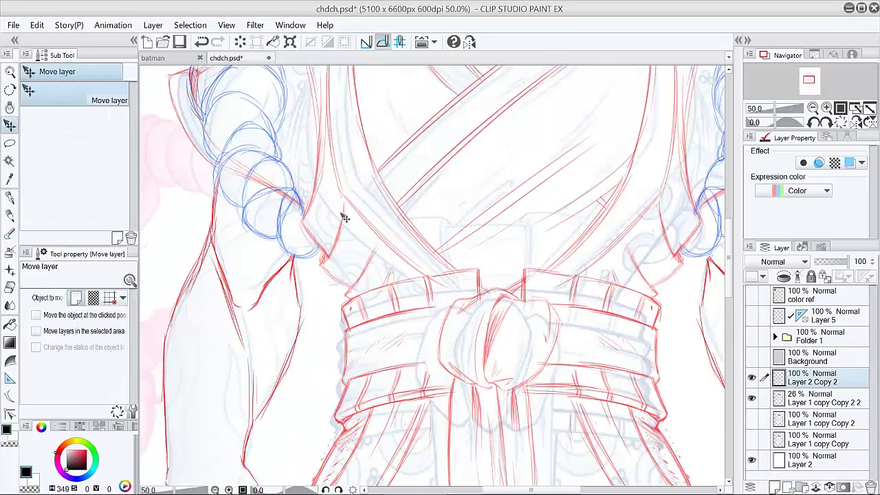
{"action": "scroll", "coordinate": [344, 218], "scroll_direction": "up", "scroll_amount": 5}
{"action": "scroll", "coordinate": [368, 304], "scroll_direction": "down", "scroll_amount": 1}
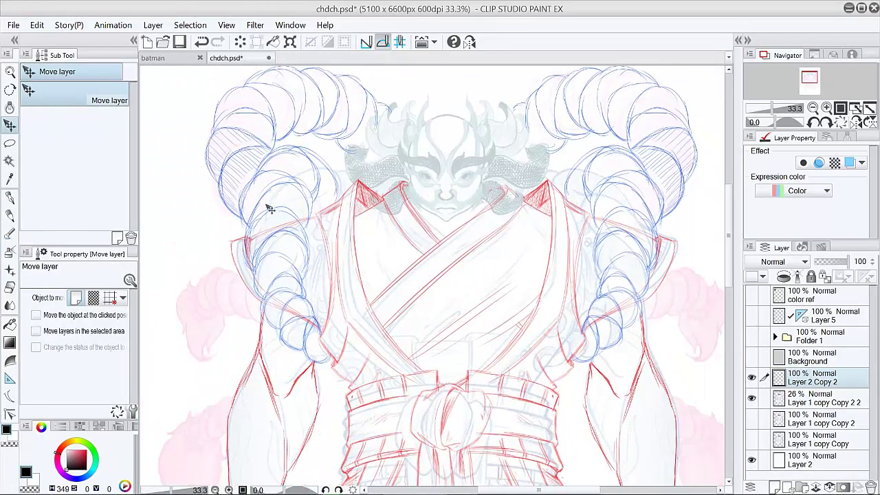
{"action": "left_click_drag", "start_coordinate": [658, 352], "coordinate": [649, 246]}
{"action": "scroll", "coordinate": [407, 391], "scroll_direction": "down", "scroll_amount": 3}
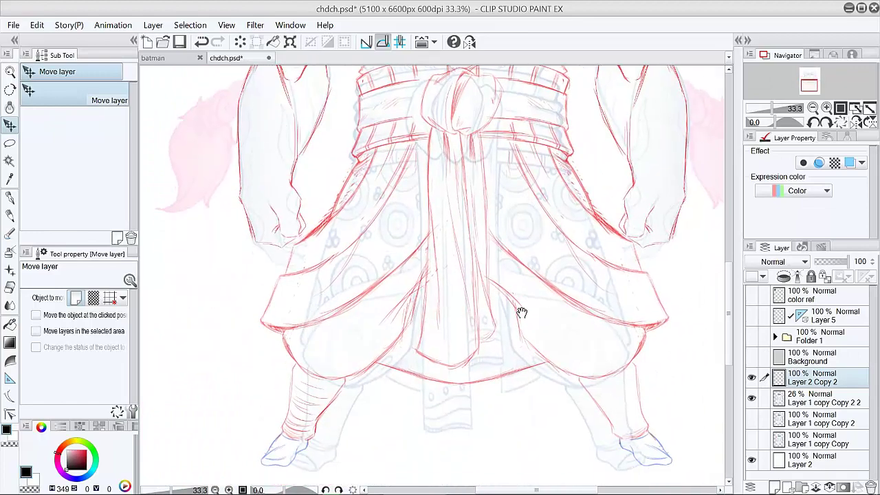
{"action": "left_click", "coordinate": [752, 399]}
{"action": "scroll", "coordinate": [681, 310], "scroll_direction": "down", "scroll_amount": 3}
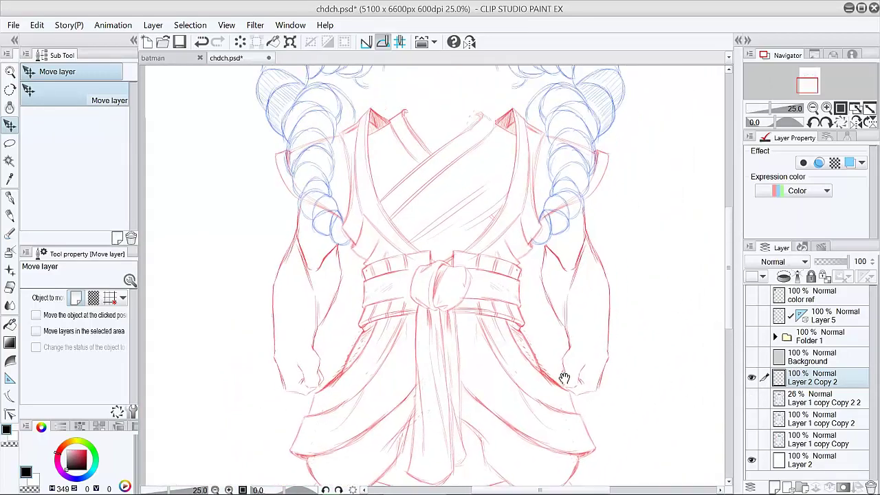
{"action": "left_click", "coordinate": [751, 377]}
{"action": "left_click", "coordinate": [751, 357]}
{"action": "left_click", "coordinate": [751, 336]}
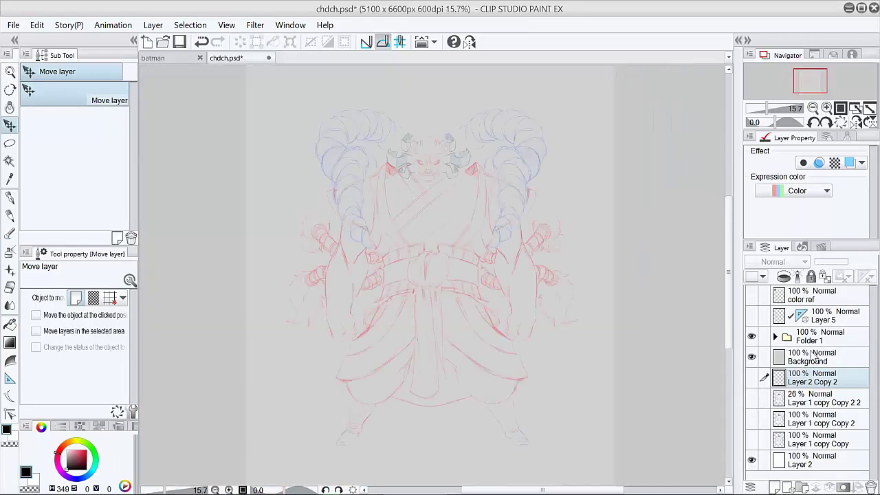
Show Layer 1 copy Copy 2 2 beneath the grey Background and raise its opacity to 100%
{"action": "scroll", "coordinate": [432, 164], "scroll_direction": "up", "scroll_amount": 5}
{"action": "left_click_drag", "start_coordinate": [461, 183], "coordinate": [456, 239]}
{"action": "left_click", "coordinate": [752, 378]}
{"action": "left_click", "coordinate": [752, 378]}
{"action": "left_click", "coordinate": [752, 398]}
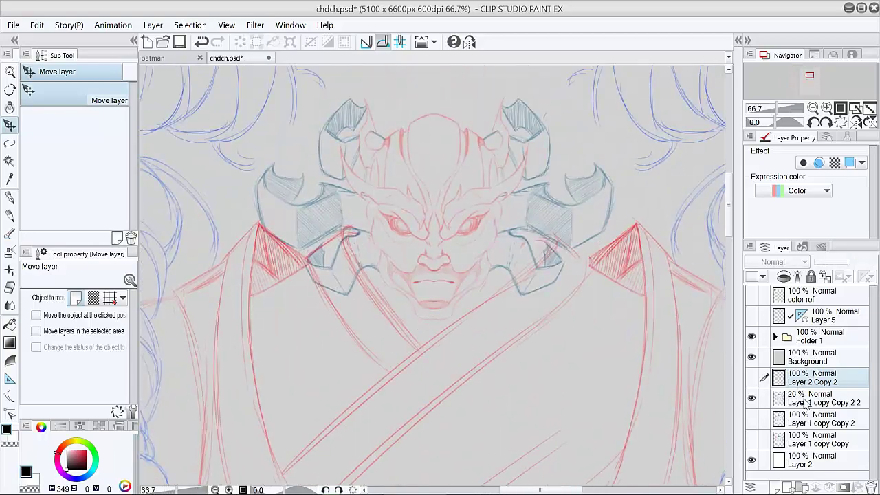
{"action": "left_click", "coordinate": [805, 401]}
{"action": "left_click", "coordinate": [848, 262]}
Lower the Background opacity to 5% to compare the old and new head sketches, and restore it to 100%
{"action": "left_click", "coordinate": [809, 358]}
{"action": "left_click_drag", "start_coordinate": [847, 262], "coordinate": [817, 268]}
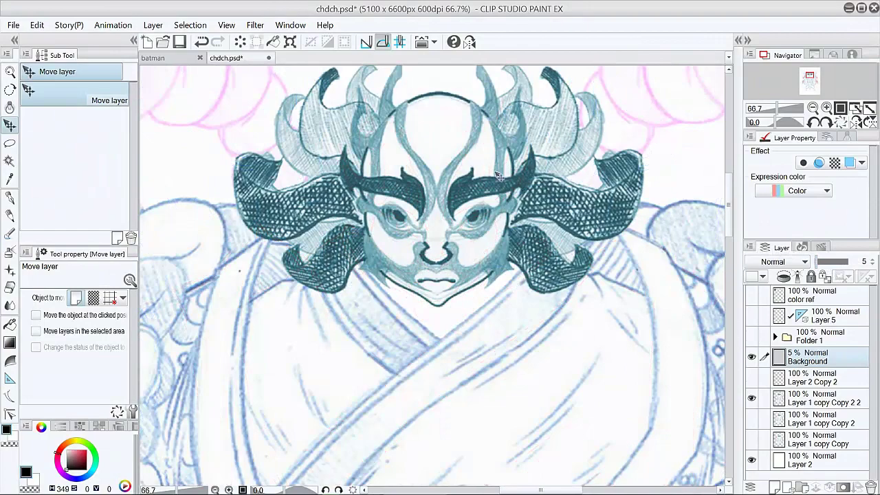
{"action": "left_click", "coordinate": [751, 336]}
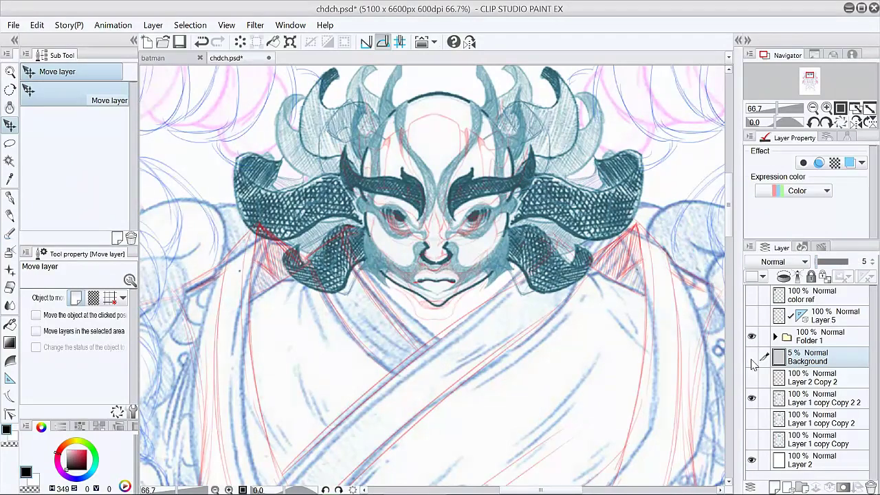
{"action": "left_click_drag", "start_coordinate": [842, 267], "coordinate": [856, 267]}
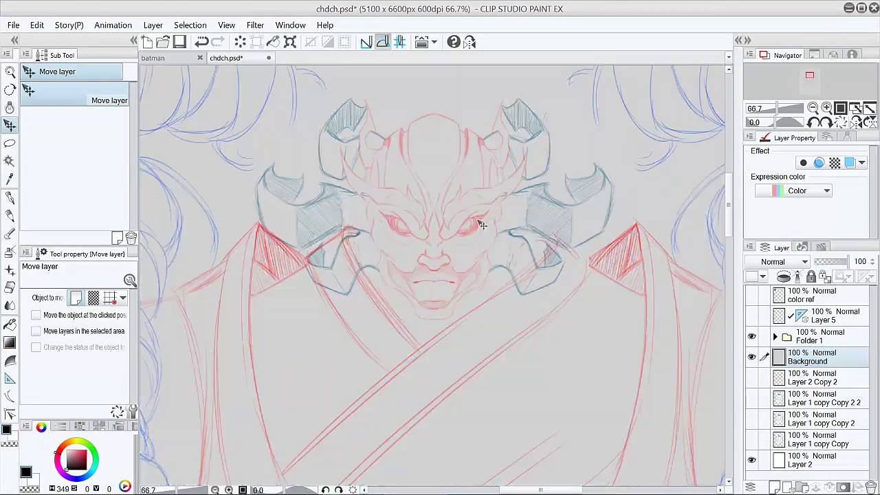
Choose the Symmetrical ruler, and show and select Layer 5 with the inked face lines
{"action": "scroll", "coordinate": [481, 285], "scroll_direction": "down", "scroll_amount": 5}
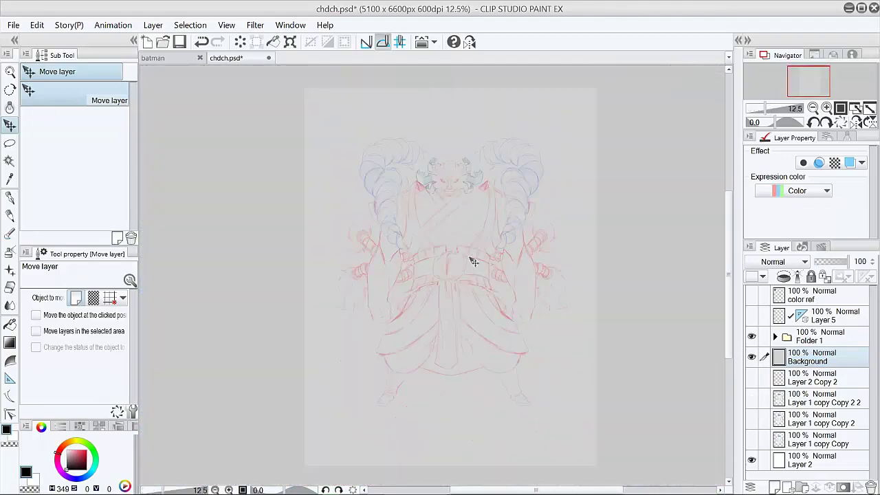
{"action": "left_click", "coordinate": [10, 377]}
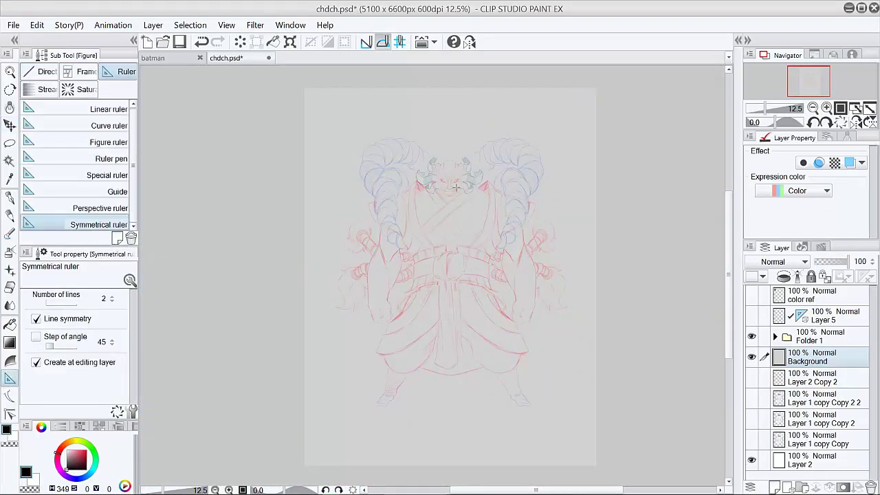
{"action": "scroll", "coordinate": [449, 182], "scroll_direction": "up", "scroll_amount": 7}
{"action": "left_click", "coordinate": [752, 316]}
{"action": "left_click", "coordinate": [809, 320]}
Ink the outer eye sockets and cheek contours on Layer 5 with the G-pen at brush size 6.0
{"action": "left_click", "coordinate": [464, 344], "text": "ctrl+alt"}
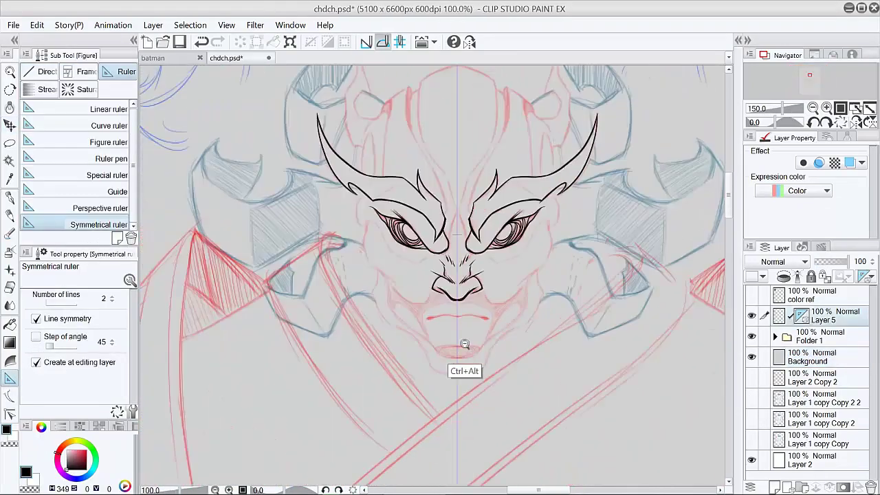
{"action": "left_click", "coordinate": [465, 344], "text": "ctrl+alt"}
{"action": "left_click", "coordinate": [465, 343], "text": "ctrl+alt"}
{"action": "left_click_drag", "start_coordinate": [487, 378], "coordinate": [468, 288]}
{"action": "left_click", "coordinate": [455, 292], "text": "ctrl"}
{"action": "left_click", "coordinate": [456, 293], "text": "ctrl"}
{"action": "left_click_drag", "start_coordinate": [429, 103], "coordinate": [488, 276]}
{"action": "left_click", "coordinate": [487, 275], "text": "ctrl"}
{"action": "left_click", "coordinate": [487, 275], "text": "ctrl"}
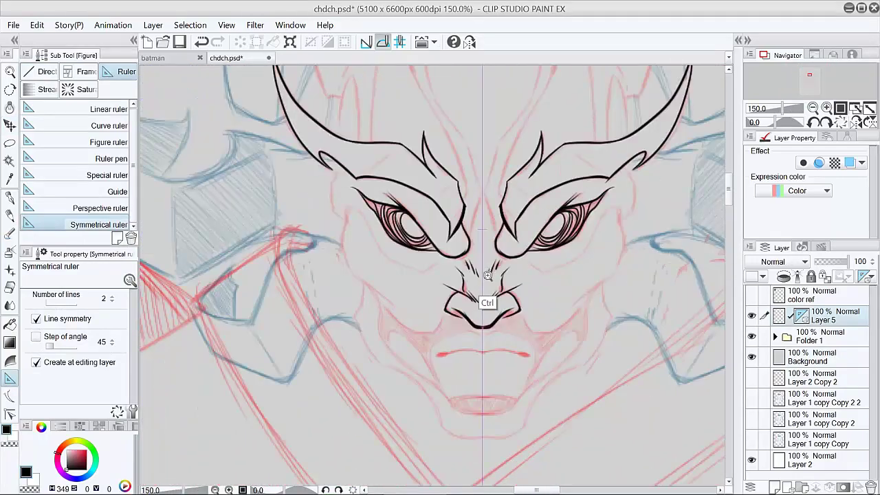
{"action": "left_click_drag", "start_coordinate": [489, 220], "coordinate": [470, 296]}
{"action": "left_click", "coordinate": [10, 196]}
{"action": "left_click", "coordinate": [781, 313]}
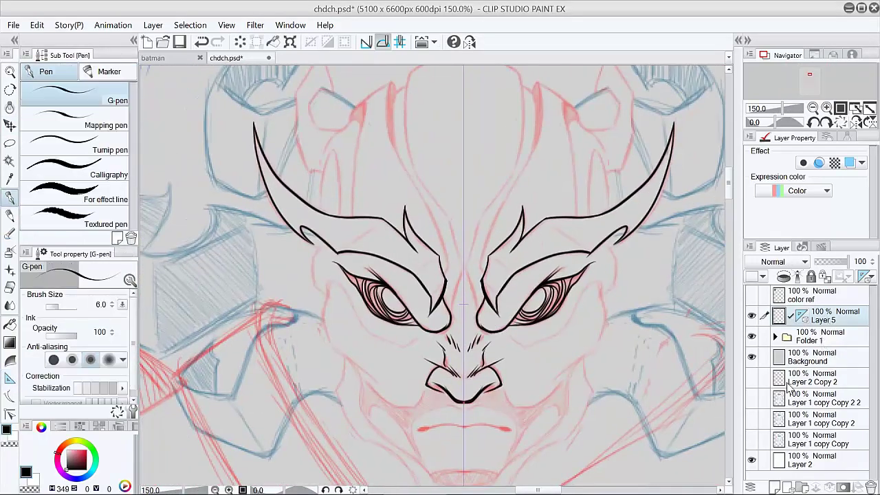
{"action": "mouse_move", "coordinate": [401, 345]}
{"action": "left_mouse_down"}
{"action": "mouse_move", "coordinate": [310, 266]}
{"action": "mouse_move", "coordinate": [320, 241]}
{"action": "mouse_move", "coordinate": [313, 286]}
{"action": "mouse_move", "coordinate": [323, 334]}
{"action": "mouse_move", "coordinate": [380, 383]}
{"action": "left_mouse_up"}
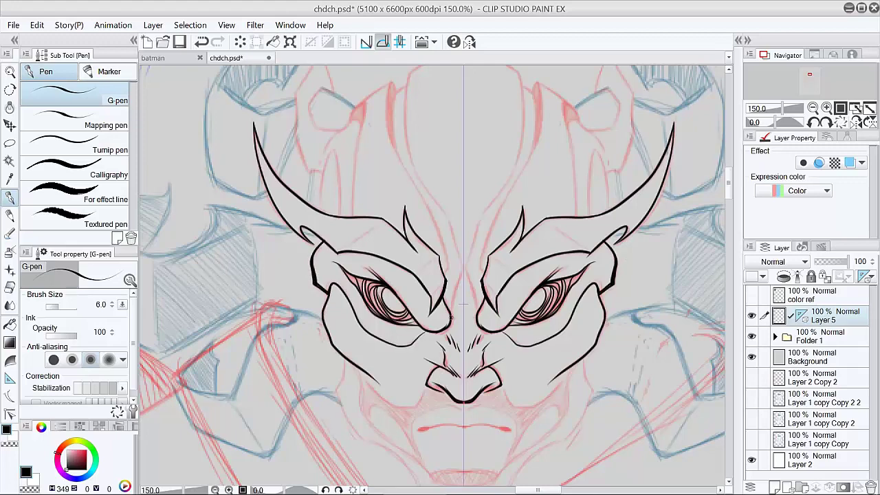
Ink the long forehead ridges from the nose bridge to the crown and the short curves beside them
{"action": "mouse_move", "coordinate": [455, 317]}
{"action": "left_mouse_down"}
{"action": "mouse_move", "coordinate": [450, 217]}
{"action": "mouse_move", "coordinate": [430, 194]}
{"action": "mouse_move", "coordinate": [408, 77]}
{"action": "mouse_move", "coordinate": [387, 138]}
{"action": "mouse_move", "coordinate": [397, 214]}
{"action": "mouse_move", "coordinate": [441, 330]}
{"action": "left_mouse_up"}
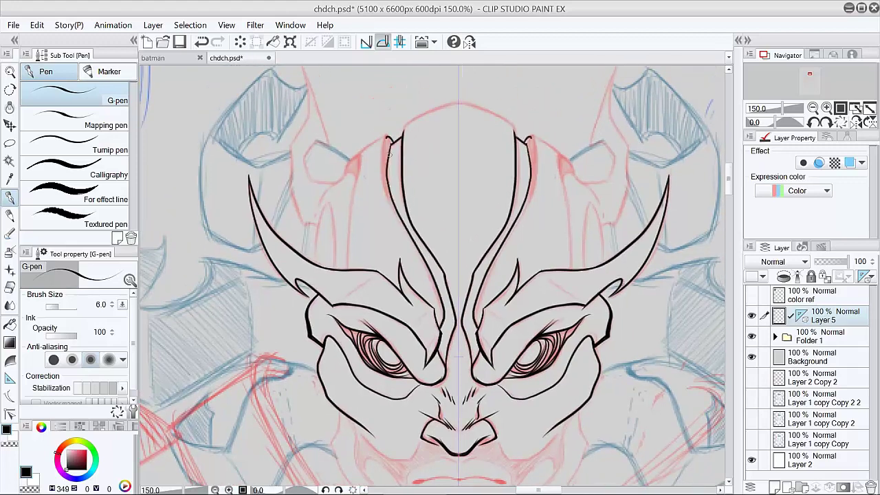
{"action": "left_click_drag", "start_coordinate": [413, 237], "coordinate": [382, 145]}
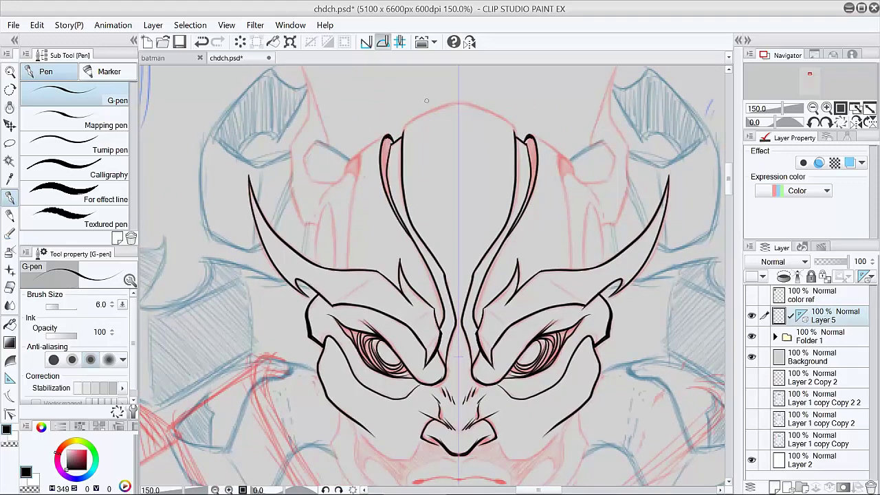
{"action": "left_click_drag", "start_coordinate": [345, 170], "coordinate": [386, 137]}
{"action": "key", "text": "e"}
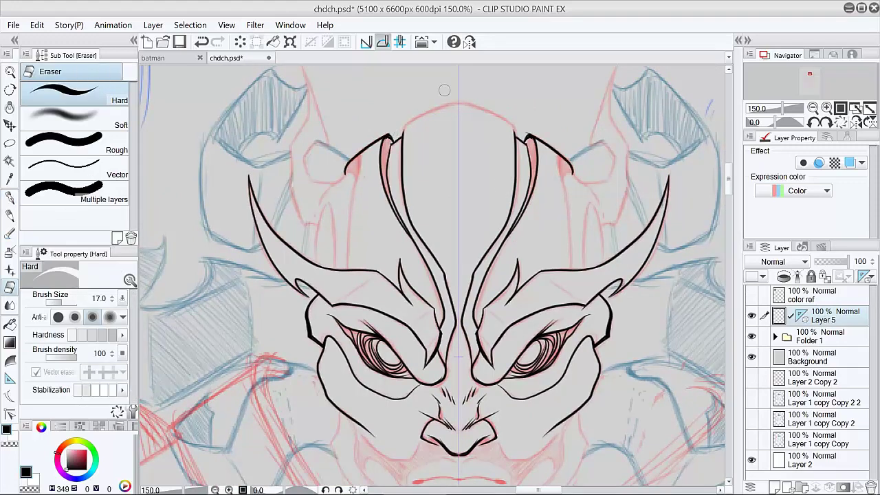
{"action": "key", "text": "p"}
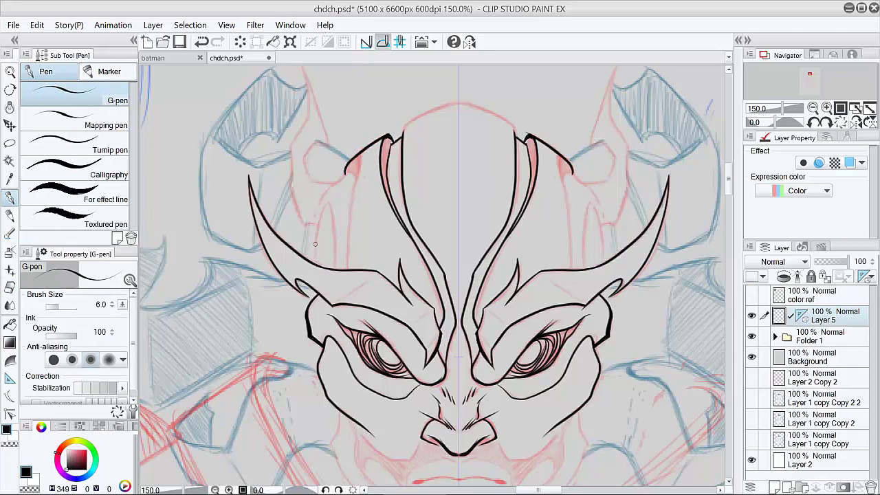
Ink the temple contours and narrow loops between the forehead ridges and the brow horns
{"action": "mouse_move", "coordinate": [316, 240]}
{"action": "left_mouse_down"}
{"action": "mouse_move", "coordinate": [344, 174]}
{"action": "mouse_move", "coordinate": [349, 268]}
{"action": "left_mouse_up"}
{"action": "left_click_drag", "start_coordinate": [350, 243], "coordinate": [361, 151]}
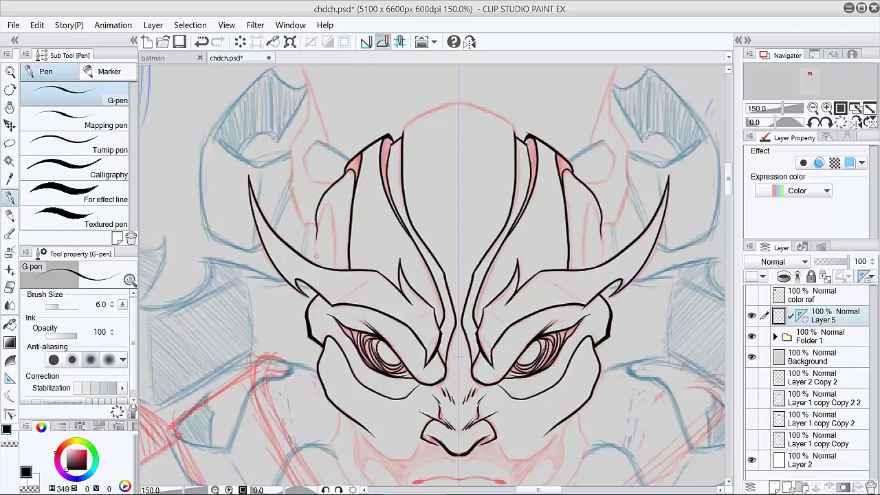
{"action": "mouse_move", "coordinate": [317, 256]}
{"action": "left_mouse_down"}
{"action": "mouse_move", "coordinate": [332, 270]}
{"action": "mouse_move", "coordinate": [318, 265]}
{"action": "mouse_move", "coordinate": [320, 211]}
{"action": "left_mouse_up"}
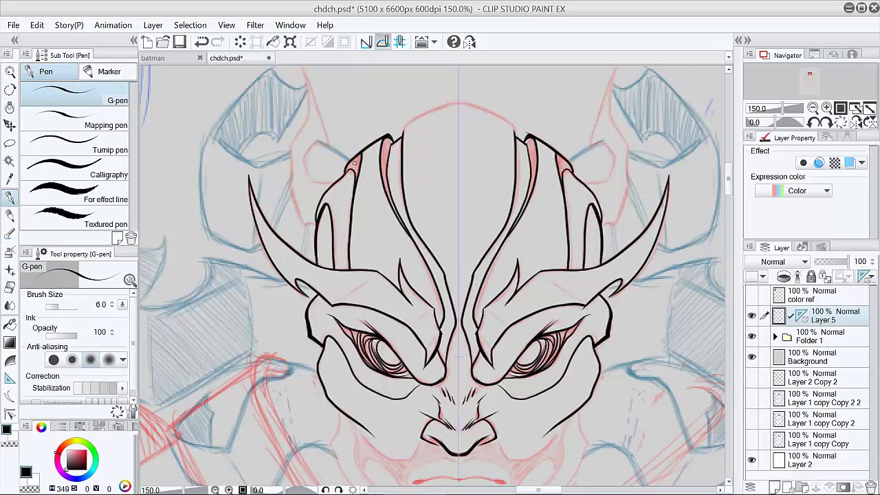
Fill the narrow forehead bands and the small temple corners solid black, touching up the gaps with Lasso fill
{"action": "key", "text": "g"}
{"action": "left_click", "coordinate": [354, 163]}
{"action": "left_click", "coordinate": [387, 147]}
{"action": "left_click", "coordinate": [11, 143]}
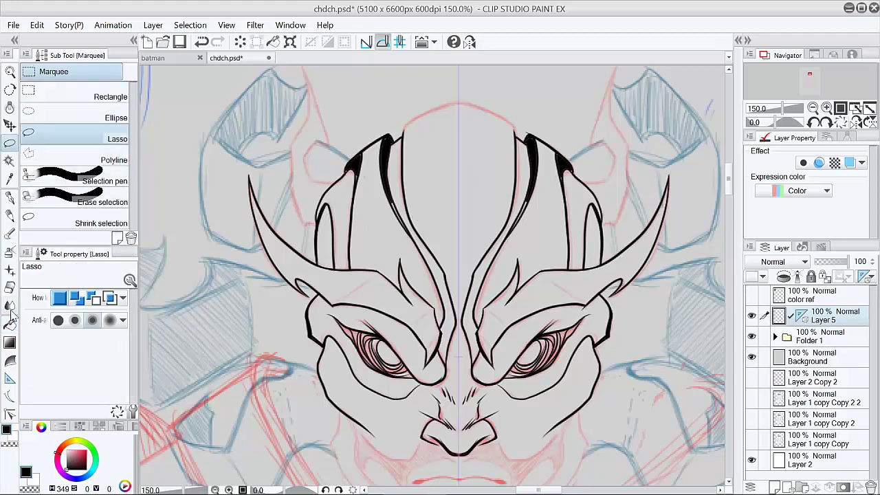
{"action": "left_click", "coordinate": [12, 126]}
{"action": "key", "text": "u"}
{"action": "left_click", "coordinate": [35, 72]}
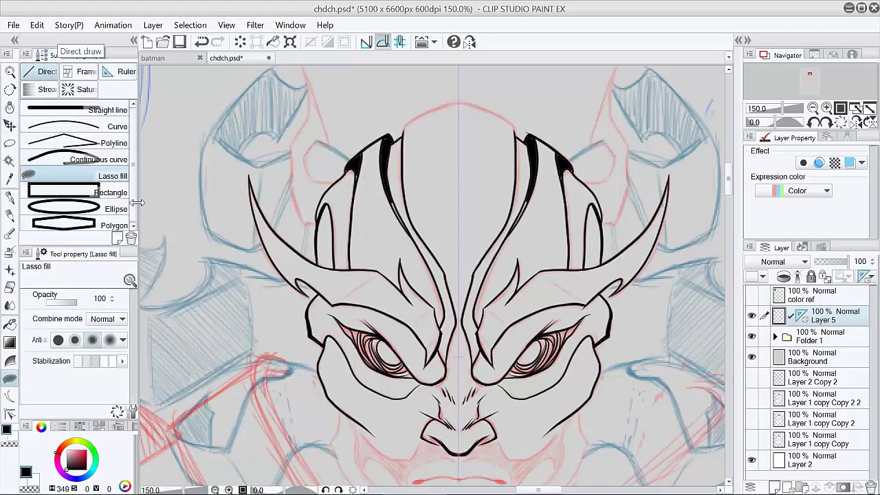
{"action": "scroll", "coordinate": [364, 184], "scroll_direction": "up", "scroll_amount": 1}
{"action": "left_click_drag", "start_coordinate": [346, 165], "coordinate": [357, 153]}
{"action": "mouse_move", "coordinate": [399, 124]}
{"action": "left_mouse_down"}
{"action": "mouse_move", "coordinate": [390, 149]}
{"action": "mouse_move", "coordinate": [417, 236]}
{"action": "mouse_move", "coordinate": [396, 174]}
{"action": "mouse_move", "coordinate": [400, 124]}
{"action": "left_mouse_up"}
Ink the rounded outline around the mouth below the nose with the G-pen at brush size 4.0
{"action": "left_click", "coordinate": [486, 230], "text": "ctrl+alt"}
{"action": "mouse_move", "coordinate": [456, 428]}
{"action": "left_mouse_down"}
{"action": "mouse_move", "coordinate": [442, 287]}
{"action": "mouse_move", "coordinate": [447, 175]}
{"action": "left_mouse_up"}
{"action": "key", "text": "p"}
{"action": "left_click", "coordinate": [442, 287], "text": "ctrl"}
{"action": "left_click", "coordinate": [441, 287], "text": "ctrl"}
{"action": "left_click", "coordinate": [442, 287], "text": "ctrl"}
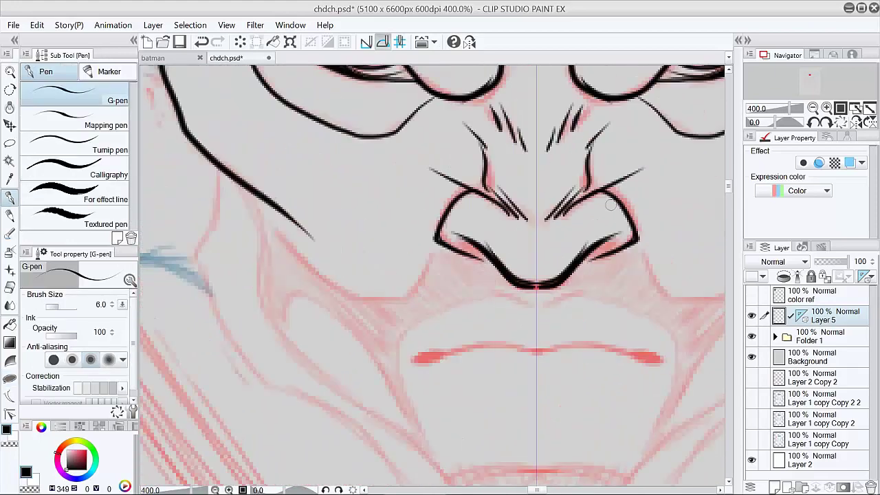
{"action": "left_click_drag", "start_coordinate": [536, 304], "coordinate": [400, 385]}
{"action": "key", "text": "ctrl+z"}
{"action": "key", "text": "bracketleft"}
{"action": "key", "text": "bracketleft"}
{"action": "left_click_drag", "start_coordinate": [447, 473], "coordinate": [403, 334]}
{"action": "mouse_move", "coordinate": [535, 304]}
{"action": "left_mouse_down"}
{"action": "mouse_move", "coordinate": [659, 333]}
{"action": "mouse_move", "coordinate": [672, 374]}
{"action": "left_mouse_up"}
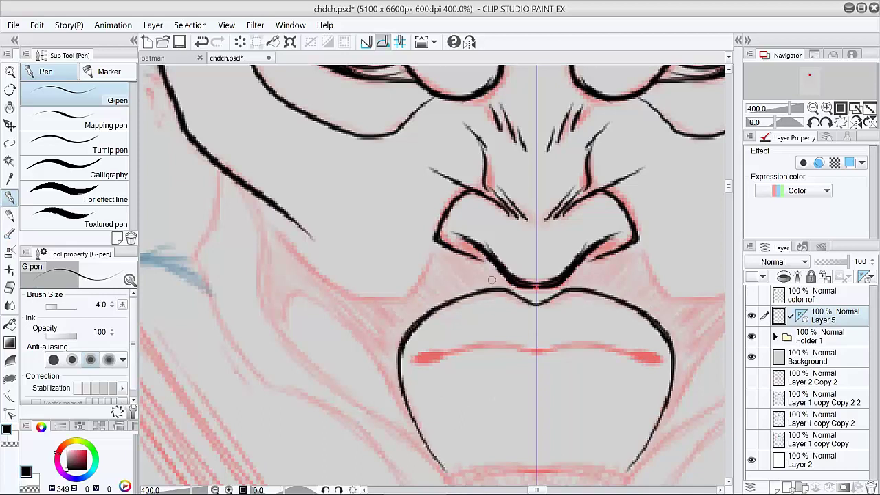
Ink the cheek folds running from the nostrils out to the cheekbones and down to the mouth, including the teardrop-shaped hollows
{"action": "left_click_drag", "start_coordinate": [441, 249], "coordinate": [347, 298]}
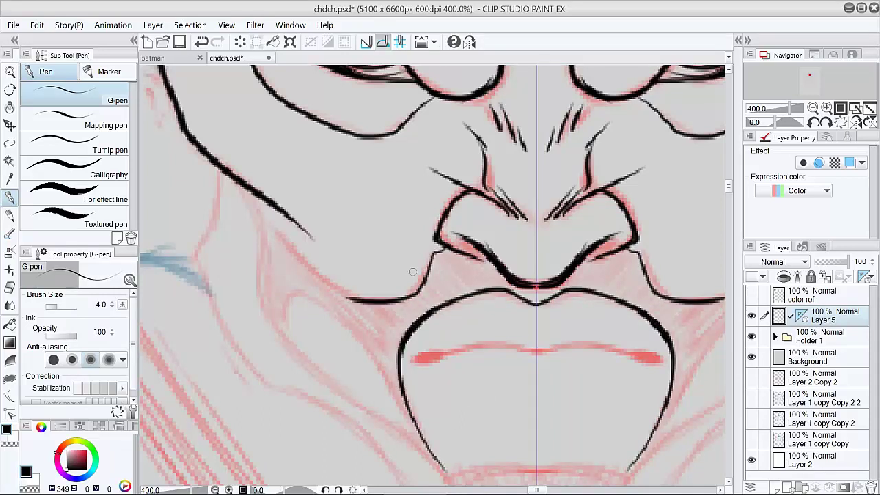
{"action": "mouse_move", "coordinate": [409, 298]}
{"action": "left_mouse_down"}
{"action": "mouse_move", "coordinate": [443, 249]}
{"action": "mouse_move", "coordinate": [418, 291]}
{"action": "left_mouse_up"}
{"action": "left_click_drag", "start_coordinate": [253, 193], "coordinate": [355, 301]}
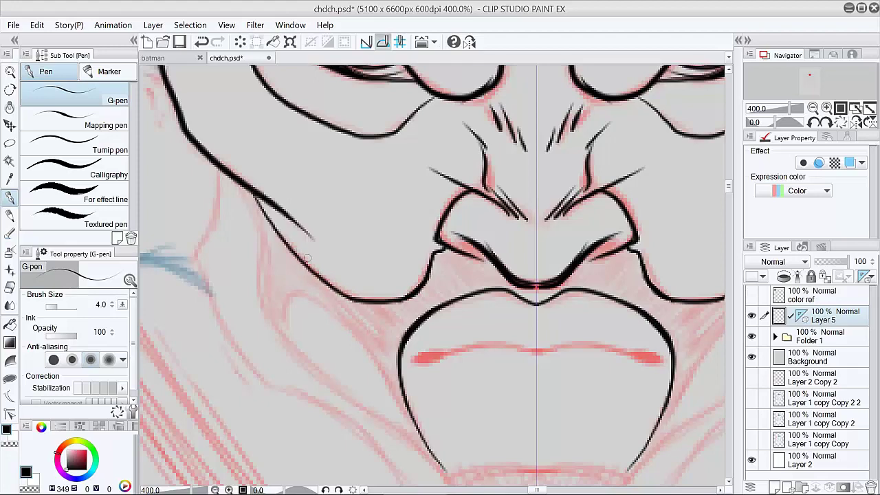
{"action": "mouse_move", "coordinate": [221, 171]}
{"action": "left_mouse_down"}
{"action": "mouse_move", "coordinate": [259, 280]}
{"action": "mouse_move", "coordinate": [302, 363]}
{"action": "left_mouse_up"}
{"action": "left_click_drag", "start_coordinate": [312, 361], "coordinate": [308, 295]}
{"action": "mouse_move", "coordinate": [268, 263]}
{"action": "left_mouse_down"}
{"action": "mouse_move", "coordinate": [444, 418]}
{"action": "mouse_move", "coordinate": [417, 372]}
{"action": "mouse_move", "coordinate": [286, 272]}
{"action": "mouse_move", "coordinate": [302, 304]}
{"action": "left_mouse_up"}
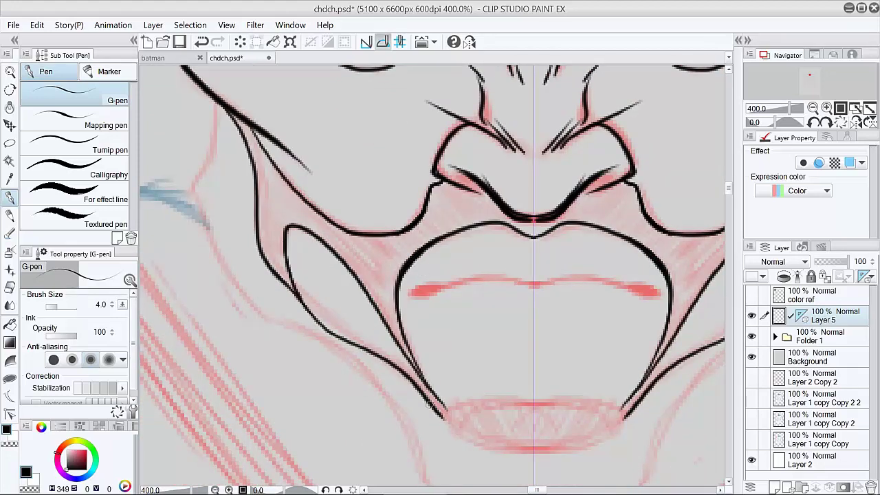
Ink the mouth area's lower corners and the lower lip outline along the red sketch
{"action": "left_click_drag", "start_coordinate": [429, 405], "coordinate": [445, 419]}
{"action": "left_click_drag", "start_coordinate": [567, 355], "coordinate": [570, 320]}
{"action": "mouse_move", "coordinate": [537, 366]}
{"action": "left_mouse_down"}
{"action": "mouse_move", "coordinate": [449, 375]}
{"action": "mouse_move", "coordinate": [560, 362]}
{"action": "left_mouse_up"}
{"action": "key", "text": "ctrl+z"}
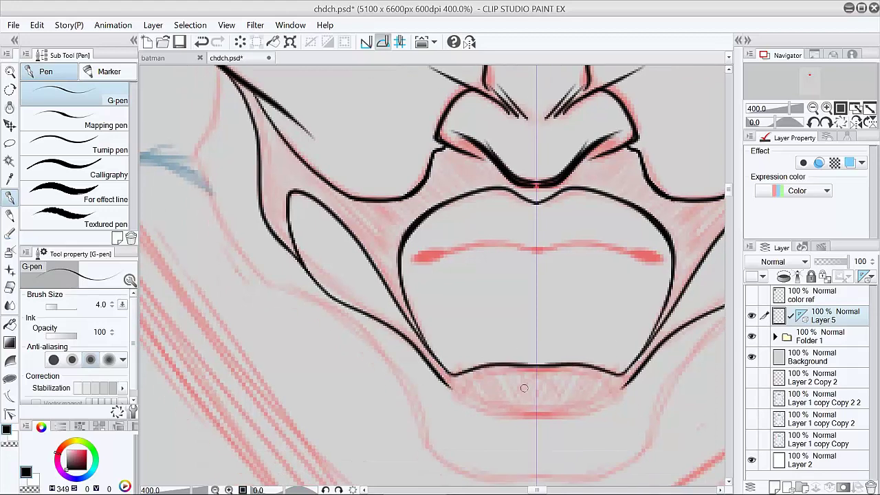
{"action": "mouse_move", "coordinate": [428, 362]}
{"action": "left_mouse_down"}
{"action": "mouse_move", "coordinate": [454, 403]}
{"action": "mouse_move", "coordinate": [537, 411]}
{"action": "left_mouse_up"}
{"action": "mouse_move", "coordinate": [452, 397]}
{"action": "left_mouse_down"}
{"action": "mouse_move", "coordinate": [534, 407]}
{"action": "mouse_move", "coordinate": [585, 307]}
{"action": "left_mouse_up"}
{"action": "mouse_move", "coordinate": [545, 394]}
{"action": "left_mouse_down"}
{"action": "mouse_move", "coordinate": [512, 395]}
{"action": "mouse_move", "coordinate": [433, 355]}
{"action": "left_mouse_up"}
{"action": "left_click_drag", "start_coordinate": [494, 398], "coordinate": [545, 394]}
{"action": "mouse_move", "coordinate": [436, 363]}
{"action": "left_mouse_down"}
{"action": "mouse_move", "coordinate": [280, 207]}
{"action": "mouse_move", "coordinate": [429, 333]}
{"action": "mouse_move", "coordinate": [433, 360]}
{"action": "left_mouse_up"}
{"action": "key", "text": "ctrl+z"}
Ink the outer jaw outline from below the cheekbone down toward the chin
{"action": "mouse_move", "coordinate": [322, 212]}
{"action": "left_mouse_down"}
{"action": "mouse_move", "coordinate": [410, 288]}
{"action": "mouse_move", "coordinate": [434, 363]}
{"action": "left_mouse_up"}
{"action": "left_click_drag", "start_coordinate": [542, 236], "coordinate": [608, 417]}
{"action": "mouse_move", "coordinate": [270, 246]}
{"action": "left_mouse_down"}
{"action": "mouse_move", "coordinate": [350, 379]}
{"action": "mouse_move", "coordinate": [410, 413]}
{"action": "left_mouse_up"}
{"action": "left_click_drag", "start_coordinate": [292, 166], "coordinate": [278, 271]}
{"action": "mouse_move", "coordinate": [289, 197]}
{"action": "left_mouse_down"}
{"action": "mouse_move", "coordinate": [271, 251]}
{"action": "mouse_move", "coordinate": [321, 362]}
{"action": "left_mouse_up"}
{"action": "mouse_move", "coordinate": [729, 192]}
{"action": "left_mouse_down"}
{"action": "mouse_move", "coordinate": [729, 179]}
{"action": "mouse_move", "coordinate": [727, 191]}
{"action": "left_mouse_up"}
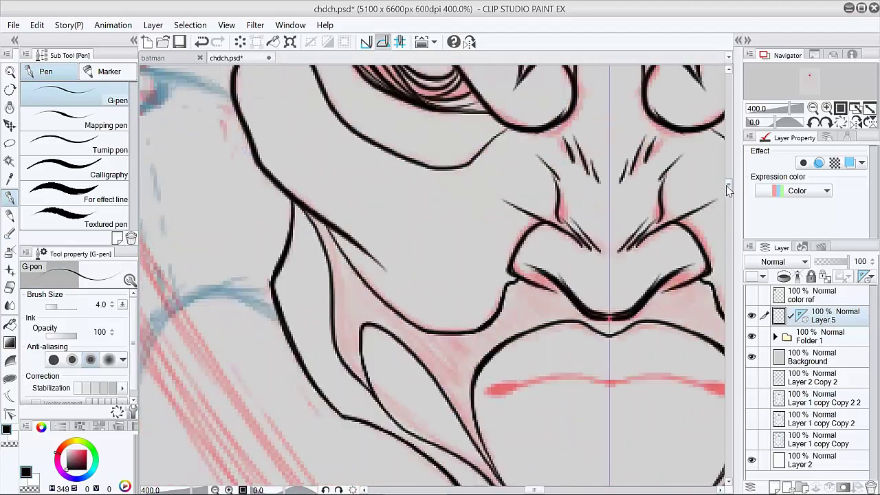
Rotate the canvas to about -46 degrees and ink the dome of the head between the forehead ridges
{"action": "key", "text": "ctrl+minus"}
{"action": "left_click_drag", "start_coordinate": [385, 195], "coordinate": [530, 398]}
{"action": "left_click_drag", "start_coordinate": [530, 296], "coordinate": [506, 263]}
{"action": "left_click_drag", "start_coordinate": [482, 400], "coordinate": [618, 308]}
{"action": "key", "text": "ctrl+plus"}
{"action": "left_click_drag", "start_coordinate": [410, 178], "coordinate": [465, 327]}
{"action": "left_click_drag", "start_coordinate": [382, 376], "coordinate": [424, 211]}
{"action": "mouse_move", "coordinate": [382, 377]}
{"action": "left_mouse_down"}
{"action": "mouse_move", "coordinate": [418, 215]}
{"action": "mouse_move", "coordinate": [386, 291]}
{"action": "left_mouse_up"}
{"action": "key", "text": "ctrl+z"}
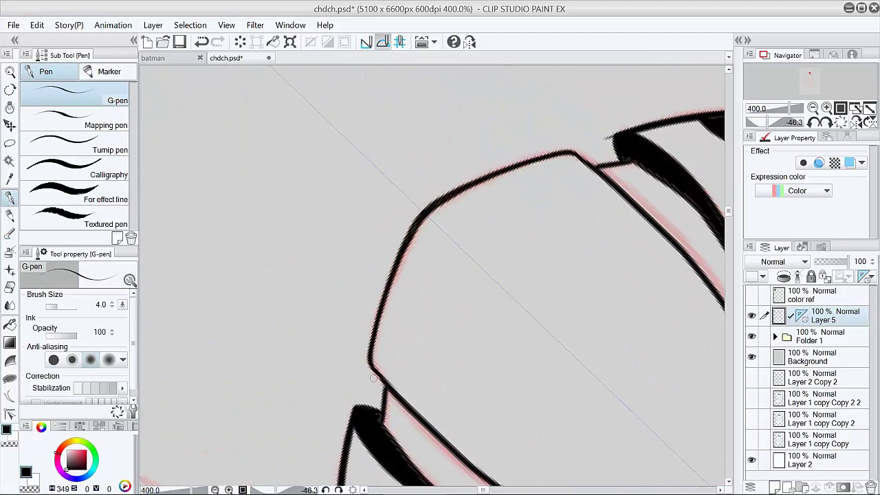
Ink the spiked guard beside the head, including its long upper point and the angular opening, following the red sketch
{"action": "left_click_drag", "start_coordinate": [432, 440], "coordinate": [417, 222]}
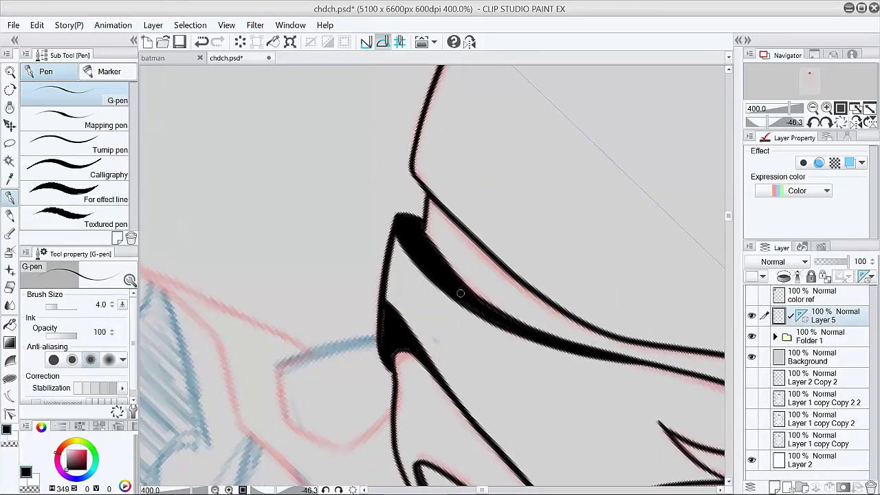
{"action": "left_click_drag", "start_coordinate": [461, 293], "coordinate": [556, 200]}
{"action": "mouse_move", "coordinate": [408, 260]}
{"action": "left_mouse_down"}
{"action": "mouse_move", "coordinate": [427, 349]}
{"action": "mouse_move", "coordinate": [490, 310]}
{"action": "left_mouse_up"}
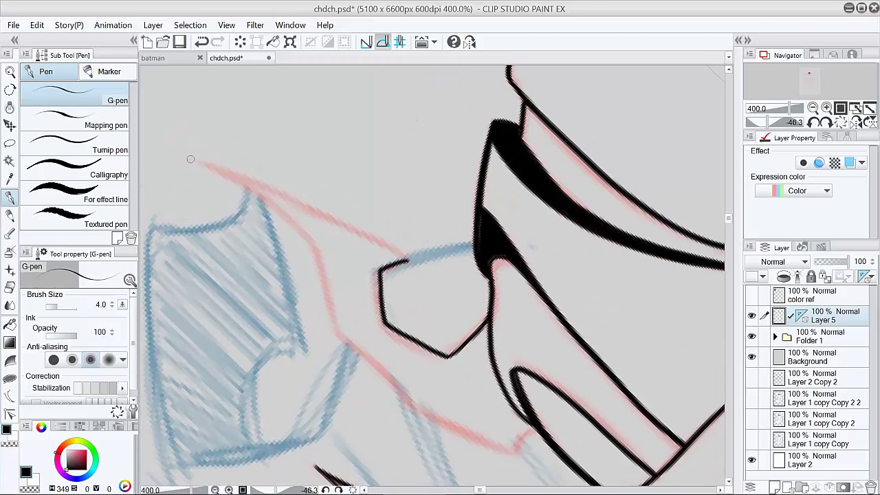
{"action": "left_click_drag", "start_coordinate": [190, 158], "coordinate": [402, 260]}
{"action": "mouse_move", "coordinate": [191, 157]}
{"action": "left_mouse_down"}
{"action": "mouse_move", "coordinate": [412, 407]}
{"action": "mouse_move", "coordinate": [524, 447]}
{"action": "left_mouse_up"}
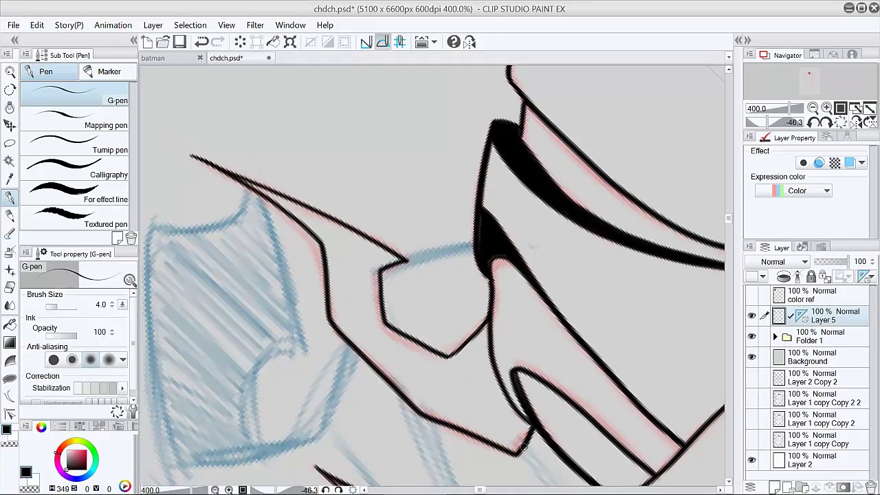
Reset the canvas rotation to 0 and ink the short curve joining the spiked guard's base to the brow spike
{"action": "key", "text": "r"}
{"action": "left_click_drag", "start_coordinate": [457, 206], "coordinate": [596, 314]}
{"action": "left_click", "coordinate": [597, 314], "text": "ctrl+alt"}
{"action": "left_click", "coordinate": [597, 314], "text": "ctrl+alt"}
{"action": "double_click", "coordinate": [596, 314]}
{"action": "left_click_drag", "start_coordinate": [605, 237], "coordinate": [405, 261]}
{"action": "left_click_drag", "start_coordinate": [423, 344], "coordinate": [570, 208]}
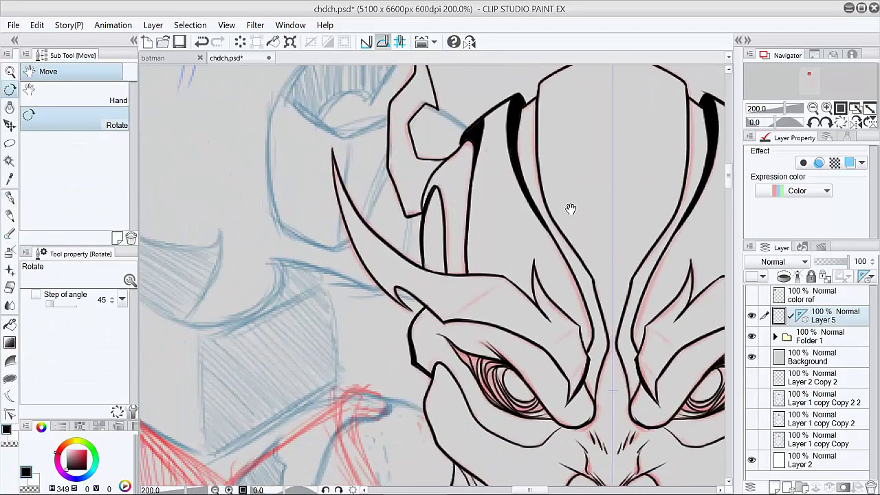
{"action": "left_click", "coordinate": [489, 309], "text": "ctrl+alt"}
{"action": "left_click_drag", "start_coordinate": [490, 310], "coordinate": [456, 256]}
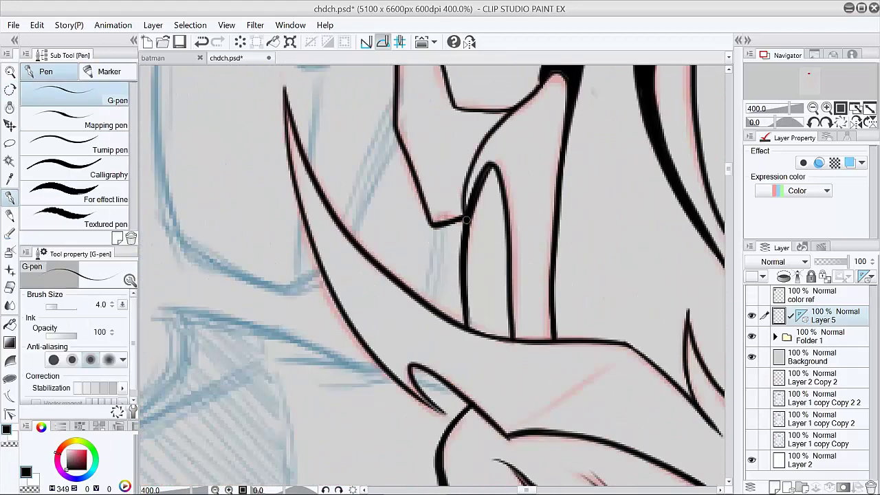
{"action": "left_click_drag", "start_coordinate": [440, 224], "coordinate": [427, 304]}
Ink the bottom edge of the upper side horn and the upper edge of the middle horn where it meets the brow
{"action": "mouse_move", "coordinate": [442, 345]}
{"action": "left_mouse_down"}
{"action": "mouse_move", "coordinate": [602, 261]}
{"action": "mouse_move", "coordinate": [574, 300]}
{"action": "left_mouse_up"}
{"action": "scroll", "coordinate": [601, 264], "scroll_direction": "down", "scroll_amount": 2}
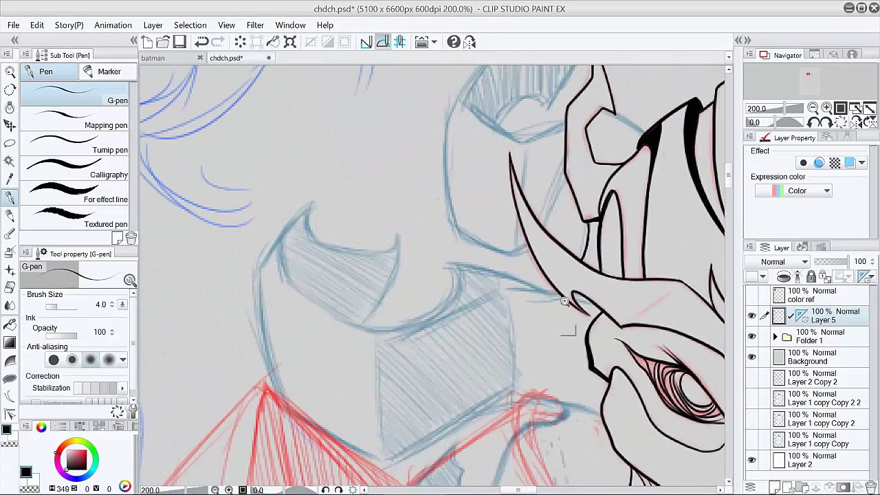
{"action": "scroll", "coordinate": [571, 297], "scroll_direction": "up", "scroll_amount": 2}
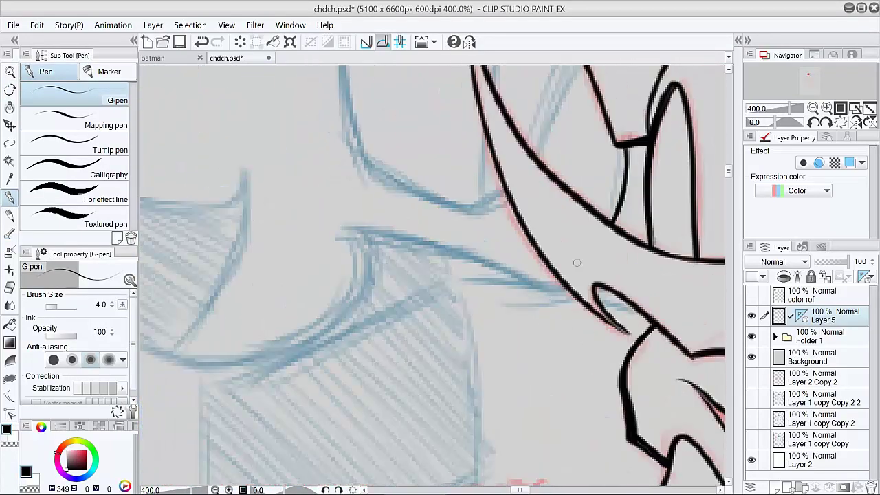
{"action": "left_click_drag", "start_coordinate": [366, 156], "coordinate": [505, 183]}
{"action": "mouse_move", "coordinate": [369, 232]}
{"action": "left_mouse_down"}
{"action": "mouse_move", "coordinate": [479, 249]}
{"action": "mouse_move", "coordinate": [568, 289]}
{"action": "mouse_move", "coordinate": [176, 354]}
{"action": "mouse_move", "coordinate": [358, 366]}
{"action": "left_mouse_up"}
{"action": "key", "text": "ctrl+z"}
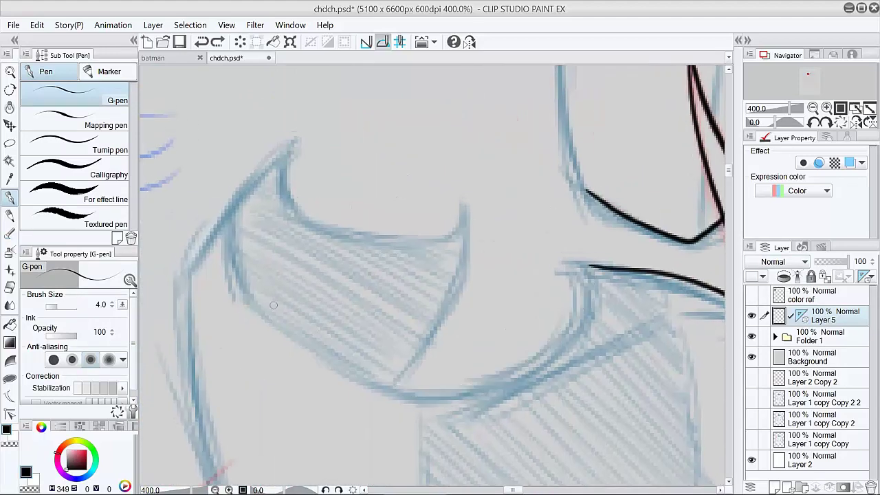
Ink the middle horn's inner curve and the complete outline of its hatched end facet with the two pointed tips
{"action": "mouse_move", "coordinate": [231, 208]}
{"action": "left_mouse_down"}
{"action": "mouse_move", "coordinate": [294, 334]}
{"action": "mouse_move", "coordinate": [403, 393]}
{"action": "mouse_move", "coordinate": [593, 266]}
{"action": "left_mouse_up"}
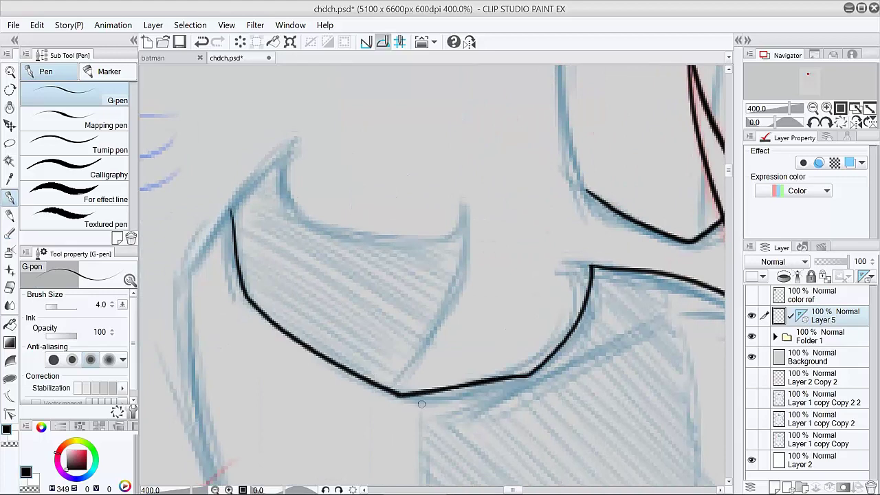
{"action": "mouse_move", "coordinate": [188, 270]}
{"action": "left_mouse_down"}
{"action": "mouse_move", "coordinate": [292, 143]}
{"action": "mouse_move", "coordinate": [286, 206]}
{"action": "mouse_move", "coordinate": [335, 237]}
{"action": "left_mouse_up"}
{"action": "left_click_drag", "start_coordinate": [464, 205], "coordinate": [390, 393]}
{"action": "key", "text": "r"}
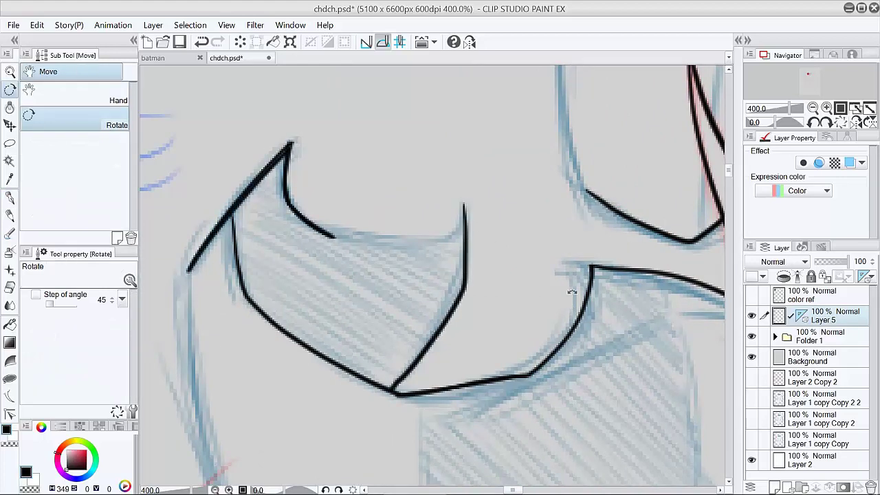
{"action": "mouse_move", "coordinate": [518, 339]}
{"action": "left_mouse_down"}
{"action": "mouse_move", "coordinate": [528, 328]}
{"action": "mouse_move", "coordinate": [538, 244]}
{"action": "left_mouse_up"}
{"action": "key", "text": "p"}
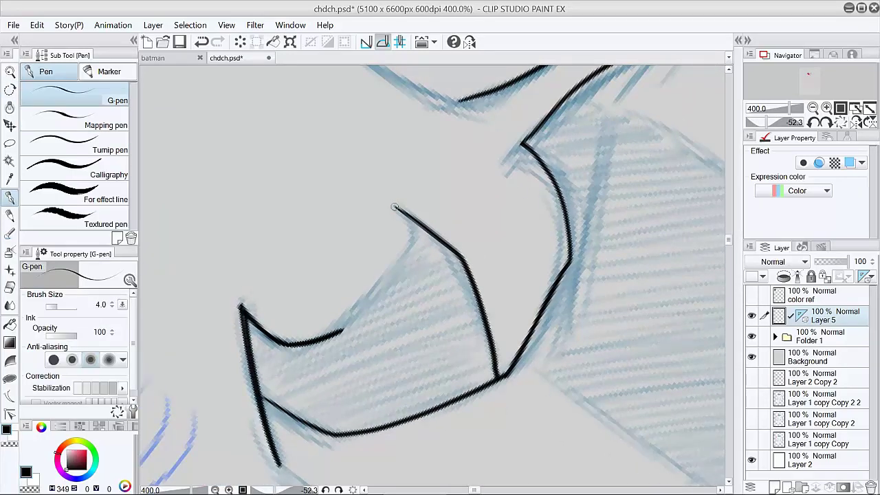
{"action": "key", "text": "ctrl+z"}
{"action": "mouse_move", "coordinate": [397, 207]}
{"action": "left_mouse_down"}
{"action": "mouse_move", "coordinate": [387, 275]}
{"action": "mouse_move", "coordinate": [337, 334]}
{"action": "left_mouse_up"}
Ink the middle horn's outer contour from the tip down to its lower corner, raising the brush size to 6.0
{"action": "left_click_drag", "start_coordinate": [419, 326], "coordinate": [419, 186]}
{"action": "key", "text": "r"}
{"action": "left_click_drag", "start_coordinate": [520, 94], "coordinate": [583, 408]}
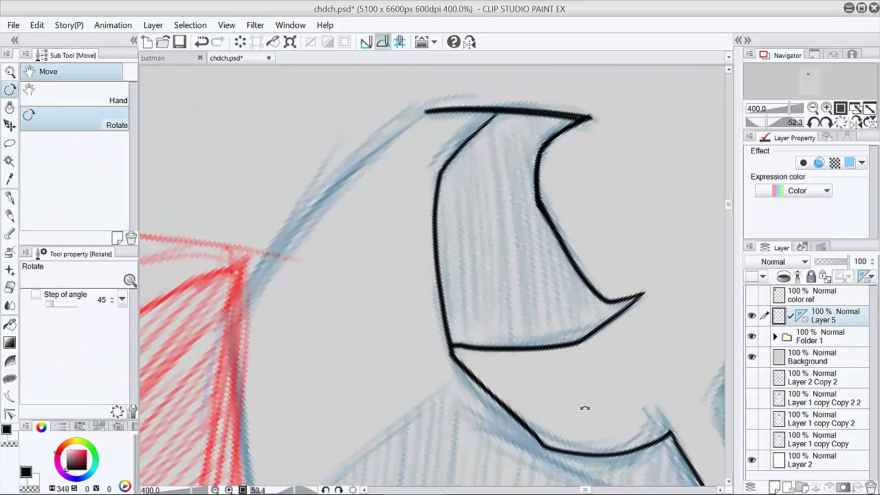
{"action": "key", "text": "ctrl+minus"}
{"action": "left_click_drag", "start_coordinate": [406, 365], "coordinate": [478, 296]}
{"action": "key", "text": "p"}
{"action": "mouse_move", "coordinate": [417, 338]}
{"action": "left_mouse_down"}
{"action": "mouse_move", "coordinate": [398, 230]}
{"action": "mouse_move", "coordinate": [505, 124]}
{"action": "left_mouse_up"}
{"action": "left_click_drag", "start_coordinate": [417, 338], "coordinate": [399, 229]}
{"action": "left_click_drag", "start_coordinate": [399, 235], "coordinate": [405, 282]}
{"action": "key", "text": "ctrl+z"}
{"action": "key", "text": "bracketright"}
{"action": "key", "text": "bracketright"}
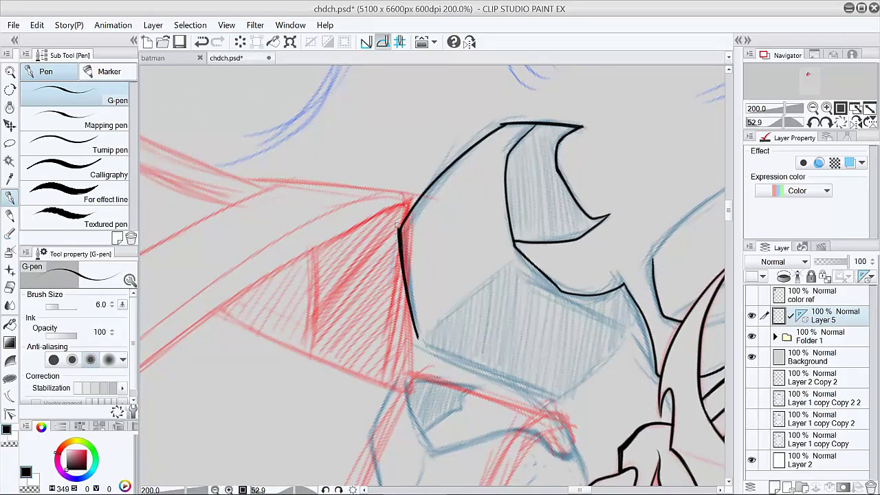
{"action": "left_click_drag", "start_coordinate": [399, 229], "coordinate": [501, 125]}
{"action": "key", "text": "ctrl+z"}
Rotate the canvas to about -10 degrees and ink the middle horn's lower edge up to the rounded hook beside the cheek
{"action": "key", "text": "r"}
{"action": "left_click_drag", "start_coordinate": [583, 362], "coordinate": [601, 283]}
{"action": "key", "text": "e"}
{"action": "mouse_move", "coordinate": [487, 311]}
{"action": "left_mouse_down"}
{"action": "mouse_move", "coordinate": [615, 213]}
{"action": "mouse_move", "coordinate": [677, 221]}
{"action": "left_mouse_up"}
{"action": "key", "text": "p"}
{"action": "left_click_drag", "start_coordinate": [620, 219], "coordinate": [638, 243]}
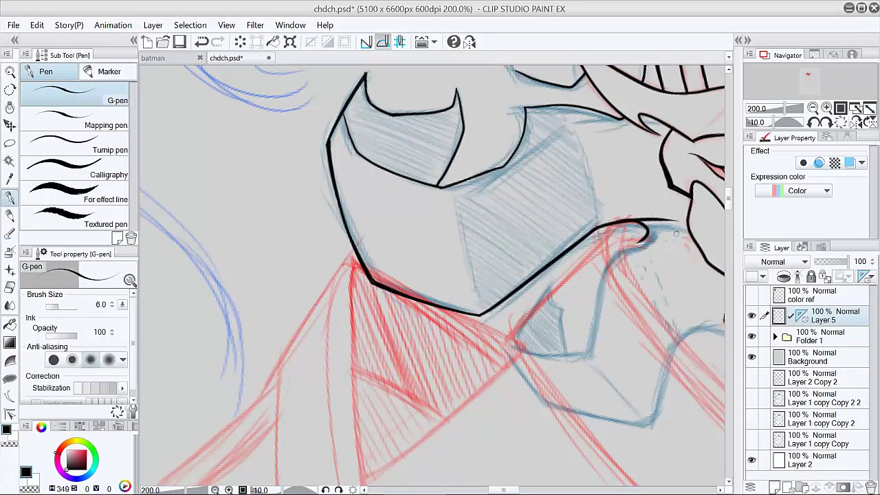
Ink the lower horn's inner edge and small notched end facet, and start its outer contour
{"action": "mouse_move", "coordinate": [548, 278]}
{"action": "left_mouse_down"}
{"action": "mouse_move", "coordinate": [590, 351]}
{"action": "mouse_move", "coordinate": [666, 230]}
{"action": "left_mouse_up"}
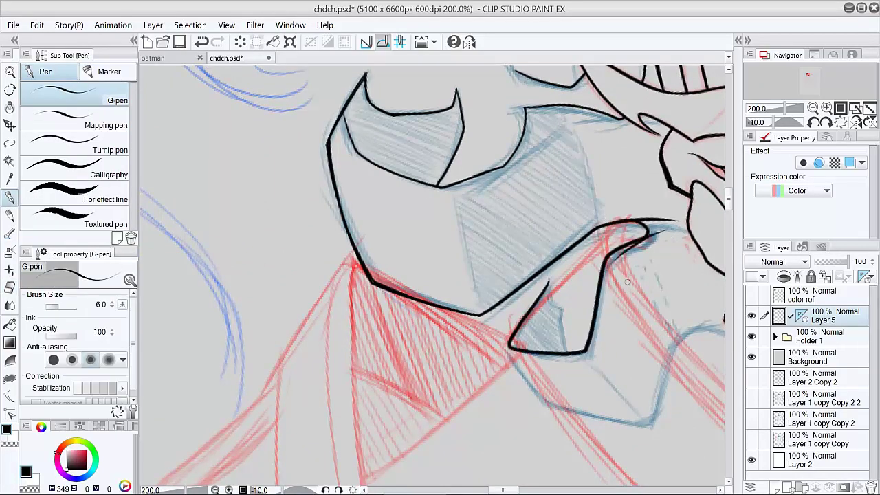
{"action": "key", "text": "ctrl+z"}
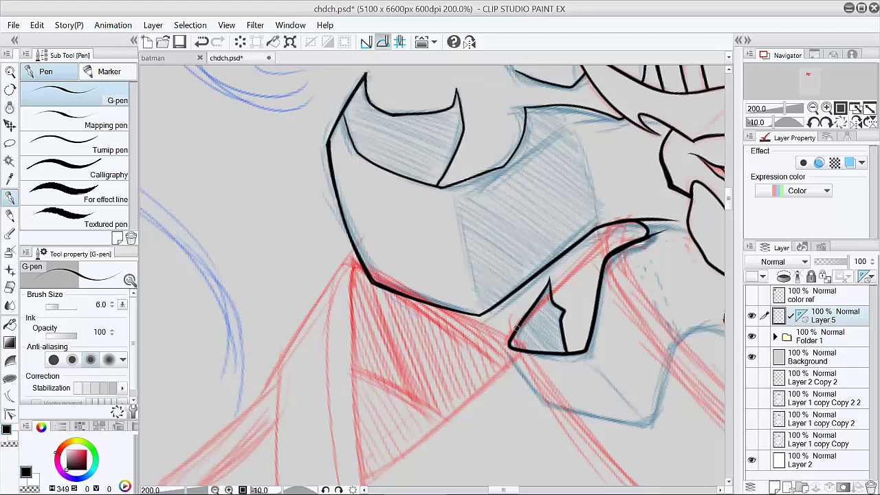
{"action": "left_click_drag", "start_coordinate": [510, 349], "coordinate": [551, 406]}
Rotate the canvas to about 88 degrees and ink the rest of the lower horn's outer contour toward the cheek
{"action": "key", "text": "shift+space"}
{"action": "mouse_move", "coordinate": [568, 245]}
{"action": "left_mouse_down"}
{"action": "mouse_move", "coordinate": [456, 416]}
{"action": "mouse_move", "coordinate": [579, 221]}
{"action": "left_mouse_up"}
{"action": "key", "text": "space"}
{"action": "left_click_drag", "start_coordinate": [412, 180], "coordinate": [388, 283]}
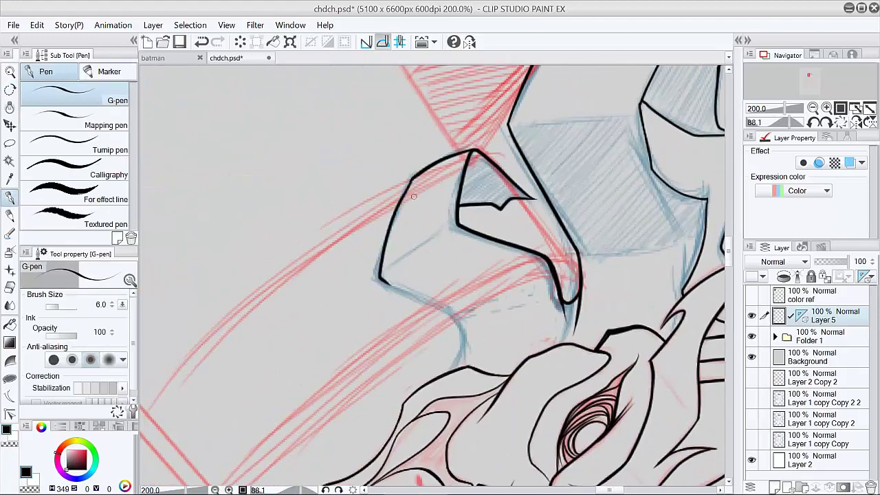
{"action": "mouse_move", "coordinate": [409, 180]}
{"action": "left_mouse_down"}
{"action": "mouse_move", "coordinate": [456, 368]}
{"action": "mouse_move", "coordinate": [534, 343]}
{"action": "mouse_move", "coordinate": [552, 246]}
{"action": "left_mouse_up"}
{"action": "key", "text": "shift+space"}
{"action": "left_click_drag", "start_coordinate": [552, 245], "coordinate": [536, 416]}
Thicken the middle horn's inner curve and the lower edge of its end facet
{"action": "left_click", "coordinate": [343, 304], "text": "ctrl"}
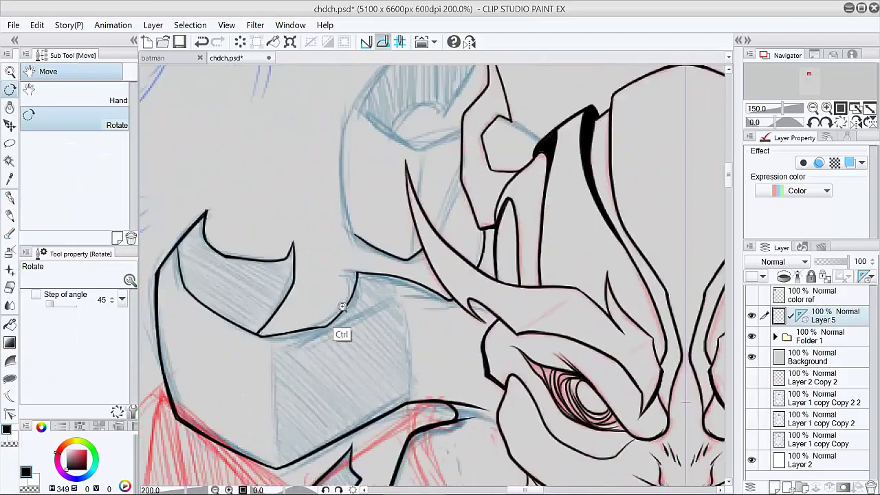
{"action": "left_click", "coordinate": [343, 305], "text": "ctrl"}
{"action": "left_click_drag", "start_coordinate": [344, 305], "coordinate": [492, 297]}
{"action": "mouse_move", "coordinate": [505, 231]}
{"action": "left_mouse_down"}
{"action": "mouse_move", "coordinate": [433, 341]}
{"action": "mouse_move", "coordinate": [311, 356]}
{"action": "left_mouse_up"}
{"action": "key", "text": "shift+space"}
{"action": "mouse_move", "coordinate": [493, 396]}
{"action": "left_mouse_down"}
{"action": "mouse_move", "coordinate": [572, 264]}
{"action": "mouse_move", "coordinate": [543, 376]}
{"action": "left_mouse_up"}
{"action": "key", "text": "space"}
{"action": "left_click_drag", "start_coordinate": [405, 305], "coordinate": [540, 179]}
{"action": "key", "text": "shift+space"}
{"action": "mouse_move", "coordinate": [503, 239]}
{"action": "left_mouse_down"}
{"action": "mouse_move", "coordinate": [569, 356]}
{"action": "mouse_move", "coordinate": [444, 339]}
{"action": "left_mouse_up"}
{"action": "left_click", "coordinate": [569, 356], "text": "alt"}
{"action": "left_click", "coordinate": [569, 355], "text": "alt"}
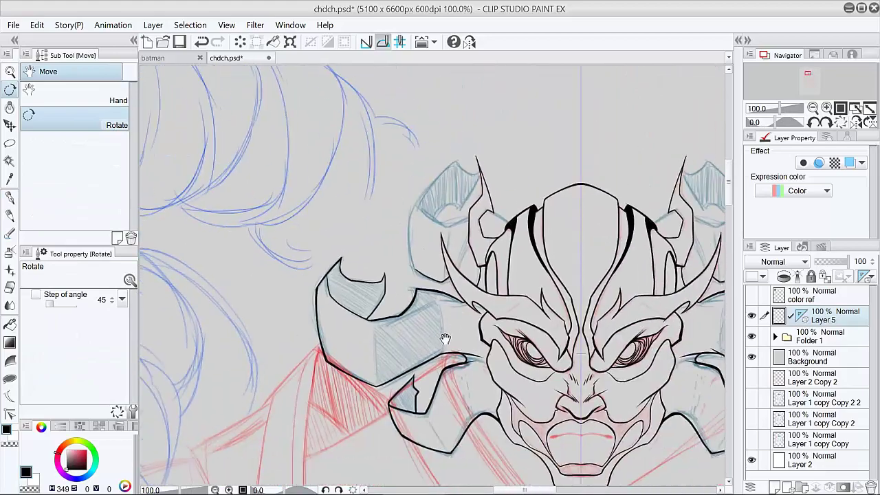
{"action": "left_click_drag", "start_coordinate": [516, 199], "coordinate": [511, 357]}
{"action": "left_click", "coordinate": [403, 197], "text": "ctrl"}
{"action": "mouse_move", "coordinate": [421, 150]}
{"action": "left_mouse_down"}
{"action": "mouse_move", "coordinate": [372, 223]}
{"action": "mouse_move", "coordinate": [402, 172]}
{"action": "left_mouse_up"}
{"action": "key", "text": "ctrl+z"}
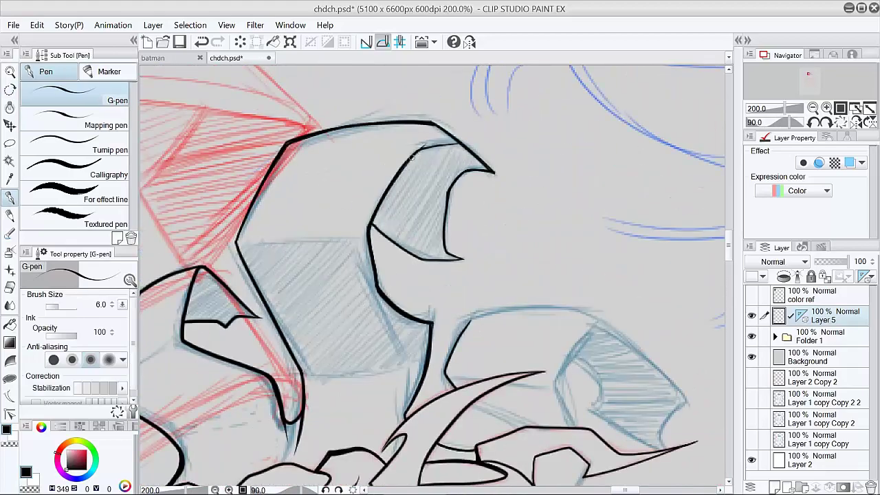
{"action": "key", "text": "shift+space"}
{"action": "mouse_move", "coordinate": [465, 350]}
{"action": "left_mouse_down"}
{"action": "mouse_move", "coordinate": [486, 336]}
{"action": "mouse_move", "coordinate": [463, 226]}
{"action": "mouse_move", "coordinate": [439, 170]}
{"action": "left_mouse_up"}
{"action": "key", "text": "space"}
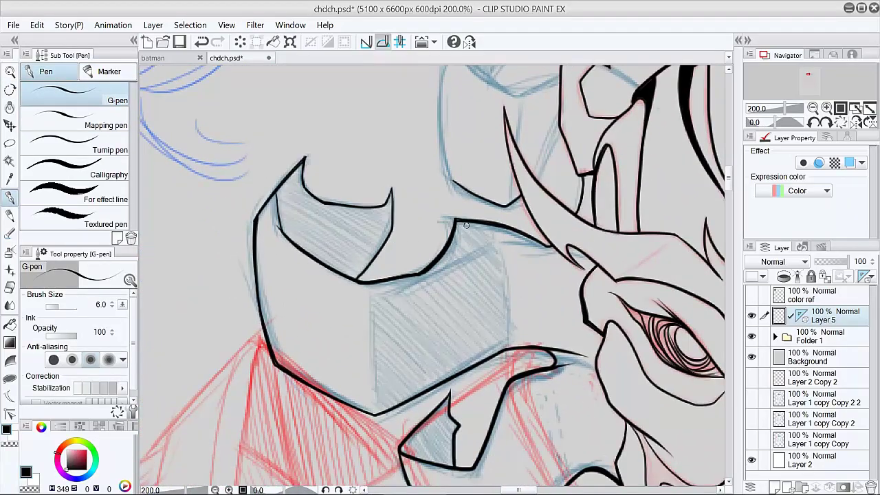
Ink the two side edges of the hatched panel on the middle horn
{"action": "left_click_drag", "start_coordinate": [465, 225], "coordinate": [503, 341]}
{"action": "mouse_move", "coordinate": [360, 283]}
{"action": "left_mouse_down"}
{"action": "mouse_move", "coordinate": [375, 415]}
{"action": "mouse_move", "coordinate": [361, 385]}
{"action": "mouse_move", "coordinate": [372, 413]}
{"action": "mouse_move", "coordinate": [363, 339]}
{"action": "left_mouse_up"}
{"action": "key", "text": "ctrl+z"}
{"action": "key", "text": "ctrl+z"}
{"action": "key", "text": "ctrl+z"}
{"action": "left_click_drag", "start_coordinate": [373, 413], "coordinate": [363, 297]}
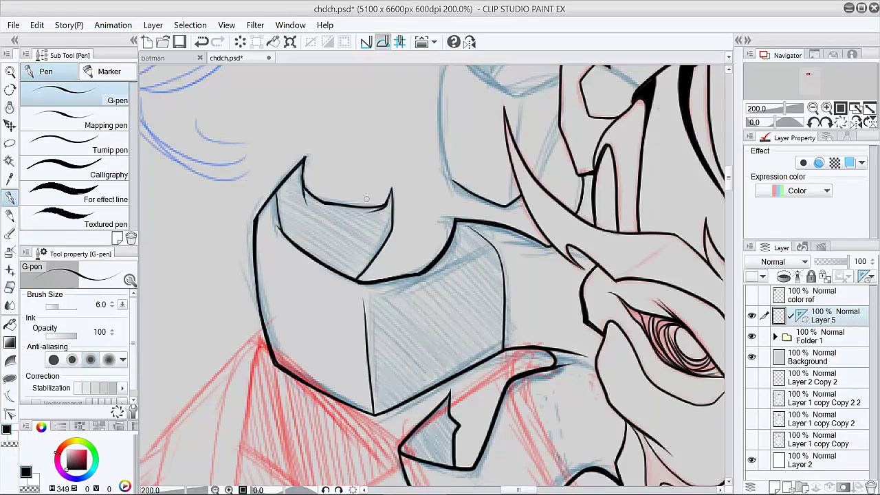
Close the top of the spiked guard's opening and ink the upper horn's outer contour and top edge, using brush size 5.0
{"action": "key", "text": "space"}
{"action": "mouse_move", "coordinate": [578, 162]}
{"action": "left_mouse_down"}
{"action": "mouse_move", "coordinate": [482, 336]}
{"action": "mouse_move", "coordinate": [463, 307]}
{"action": "left_mouse_up"}
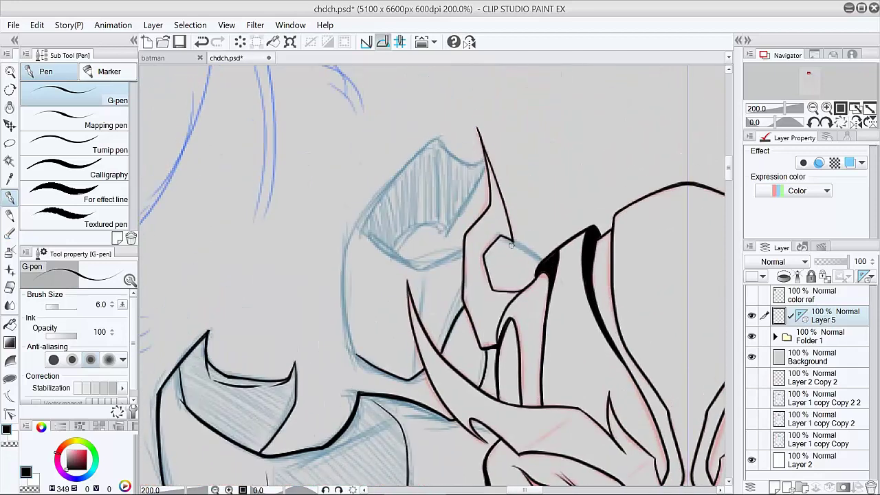
{"action": "left_click_drag", "start_coordinate": [495, 238], "coordinate": [537, 263]}
{"action": "left_click_drag", "start_coordinate": [442, 260], "coordinate": [422, 269]}
{"action": "key", "text": "ctrl+z"}
{"action": "mouse_move", "coordinate": [463, 249]}
{"action": "left_mouse_down"}
{"action": "mouse_move", "coordinate": [422, 270]}
{"action": "mouse_move", "coordinate": [361, 233]}
{"action": "left_mouse_up"}
{"action": "mouse_move", "coordinate": [361, 233]}
{"action": "left_mouse_down"}
{"action": "mouse_move", "coordinate": [440, 132]}
{"action": "mouse_move", "coordinate": [485, 160]}
{"action": "mouse_move", "coordinate": [337, 249]}
{"action": "mouse_move", "coordinate": [354, 356]}
{"action": "left_mouse_up"}
{"action": "key", "text": "ctrl+z"}
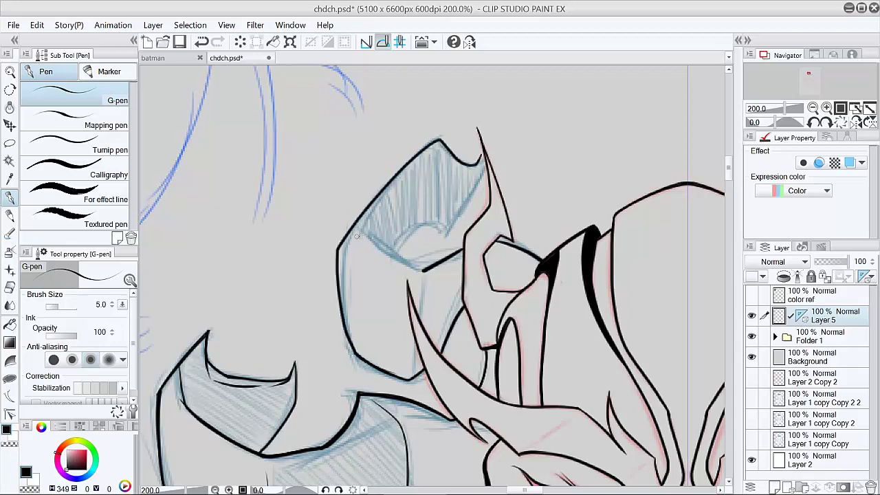
Ink the lower and inner edges of the upper horn's hatched end facet, including the small curved notch
{"action": "mouse_move", "coordinate": [357, 236]}
{"action": "left_mouse_down"}
{"action": "mouse_move", "coordinate": [434, 273]}
{"action": "mouse_move", "coordinate": [364, 239]}
{"action": "mouse_move", "coordinate": [424, 272]}
{"action": "left_mouse_up"}
{"action": "key", "text": "e"}
{"action": "key", "text": "ctrl+z"}
{"action": "key", "text": "p"}
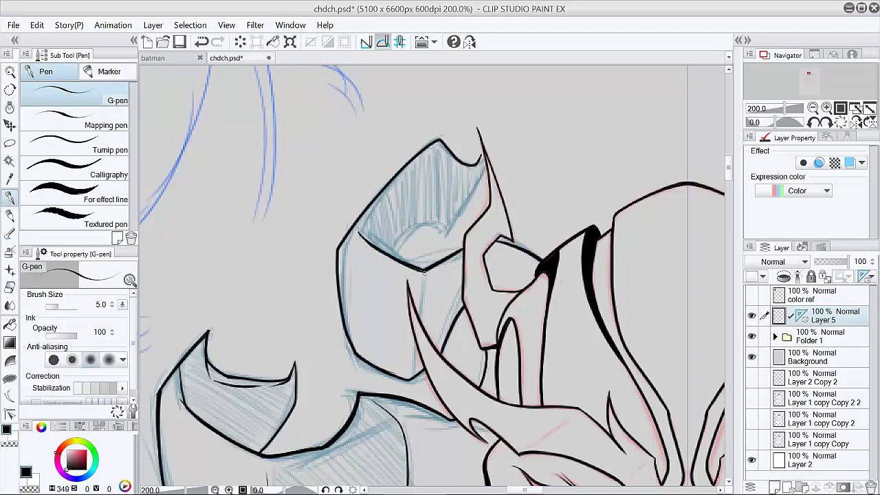
{"action": "mouse_move", "coordinate": [484, 157]}
{"action": "left_mouse_down"}
{"action": "mouse_move", "coordinate": [444, 232]}
{"action": "mouse_move", "coordinate": [395, 254]}
{"action": "left_mouse_up"}
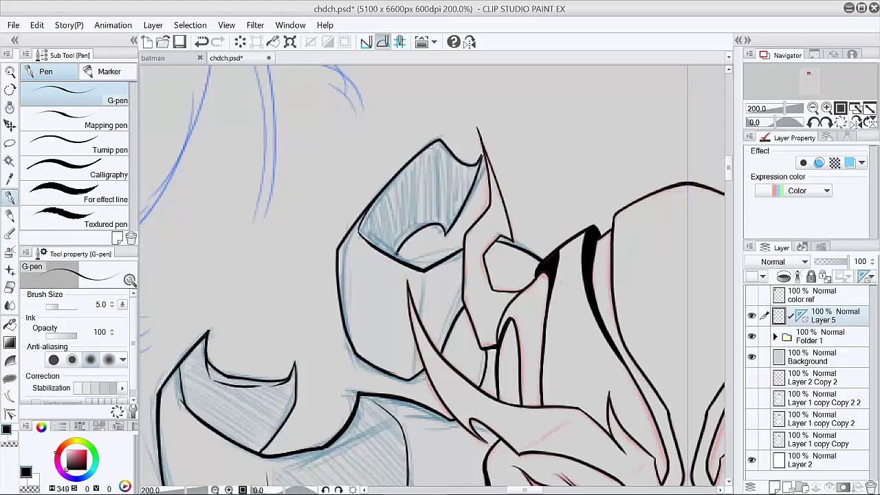
Fill the hatched end facets of the upper, middle and lower horns with black, referring only to the editing layer
{"action": "scroll", "coordinate": [388, 288], "scroll_direction": "down", "scroll_amount": 4}
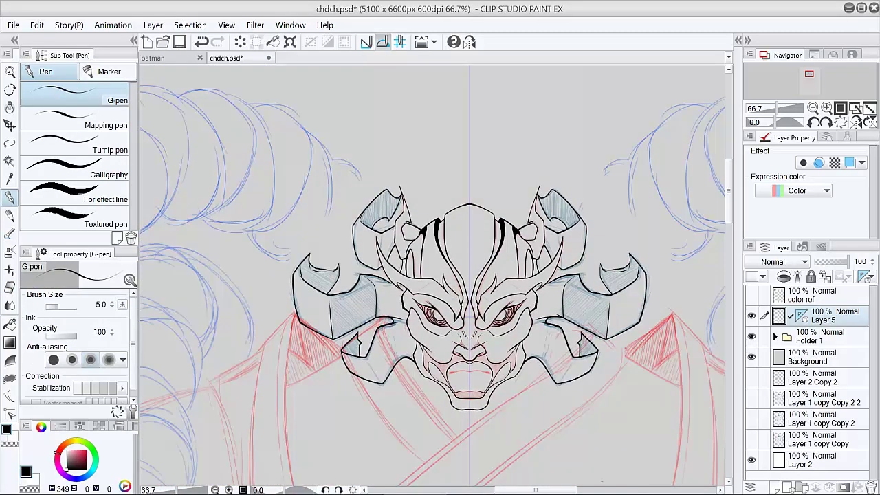
{"action": "left_click", "coordinate": [10, 324]}
{"action": "left_click", "coordinate": [379, 210]}
{"action": "left_click", "coordinate": [319, 278]}
{"action": "left_click", "coordinate": [354, 316]}
{"action": "key", "text": "ctrl+z"}
{"action": "left_click", "coordinate": [355, 345]}
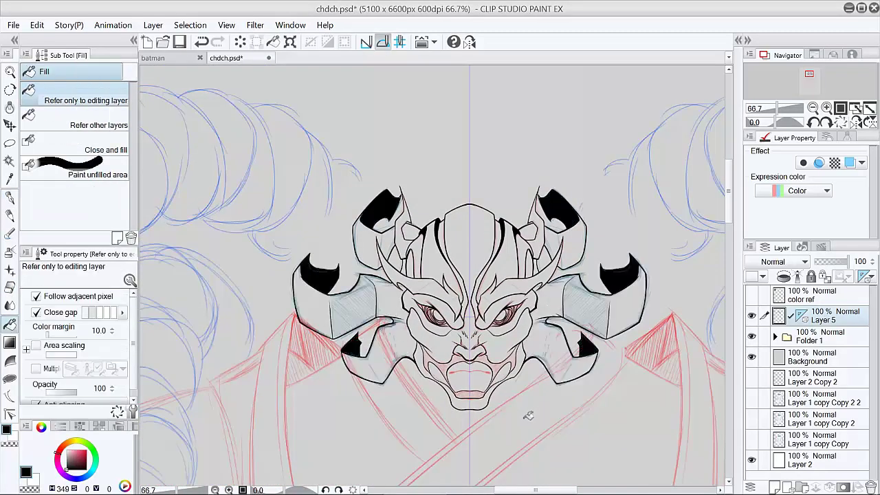
Draw thin highlight lines inside the upper horn's black facet using the G-pen with transparent colour
{"action": "key", "text": "ctrl+space"}
{"action": "left_click_drag", "start_coordinate": [324, 273], "coordinate": [349, 271]}
{"action": "left_click", "coordinate": [348, 271], "text": "ctrl"}
{"action": "key", "text": "p"}
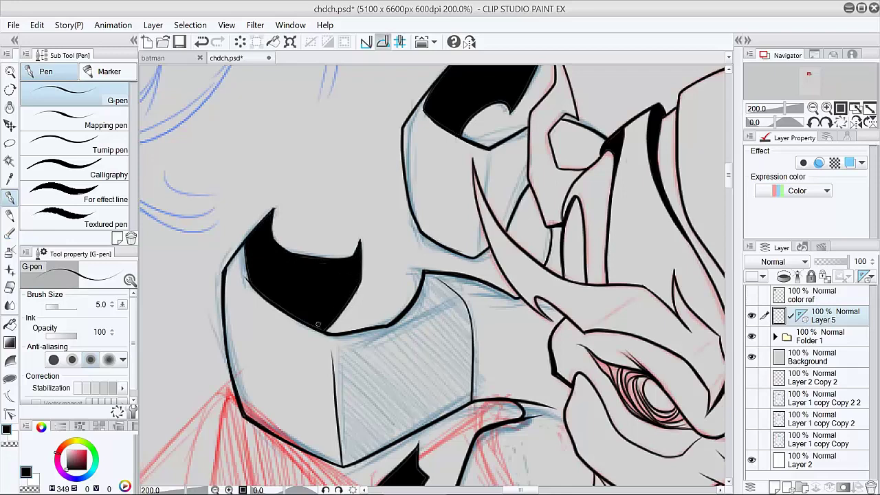
{"action": "key", "text": "space"}
{"action": "left_click_drag", "start_coordinate": [415, 475], "coordinate": [449, 295]}
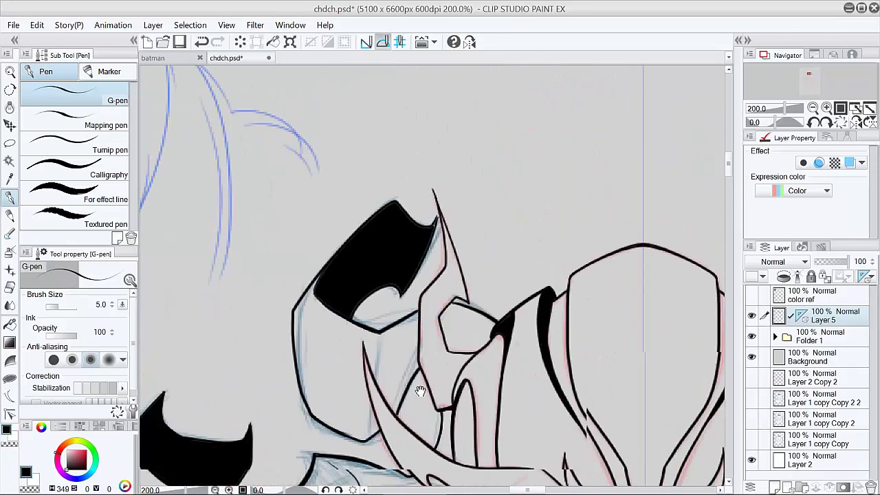
{"action": "left_click_drag", "start_coordinate": [424, 254], "coordinate": [421, 270]}
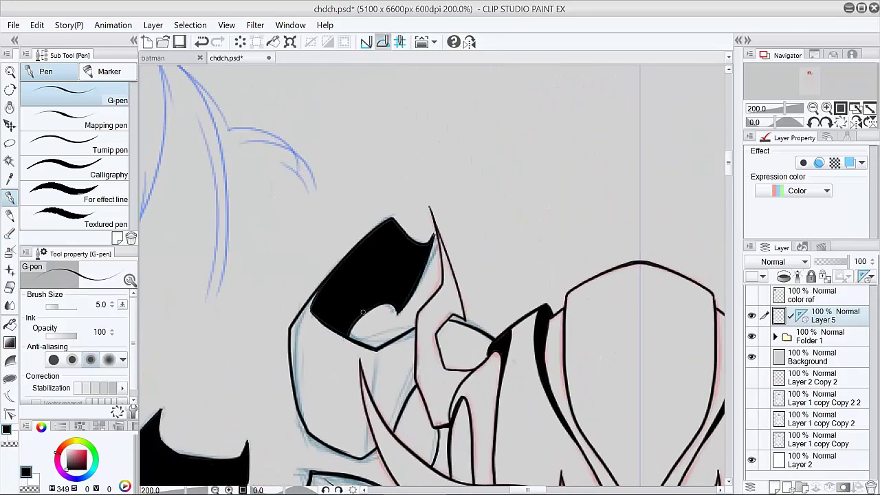
{"action": "key", "text": "c"}
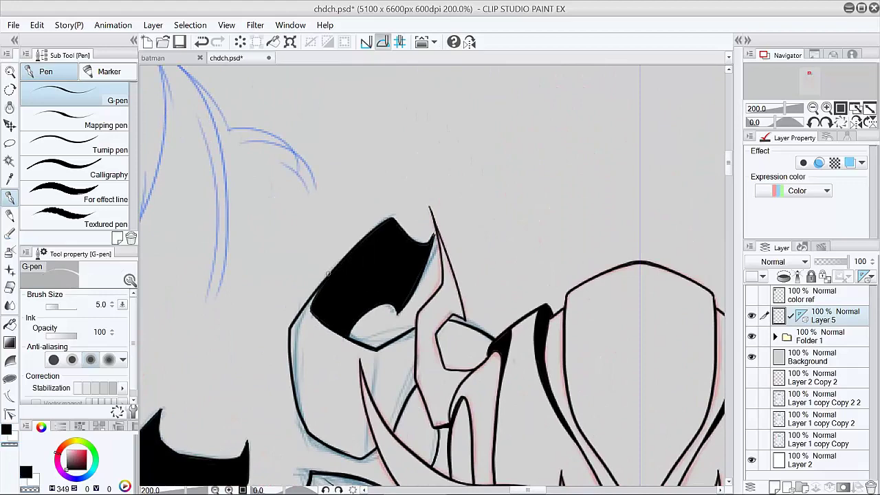
{"action": "left_click_drag", "start_coordinate": [317, 301], "coordinate": [381, 235]}
Add matching transparent highlight lines along the edges of the middle and lower horns' black facets
{"action": "left_click_drag", "start_coordinate": [296, 313], "coordinate": [499, 210]}
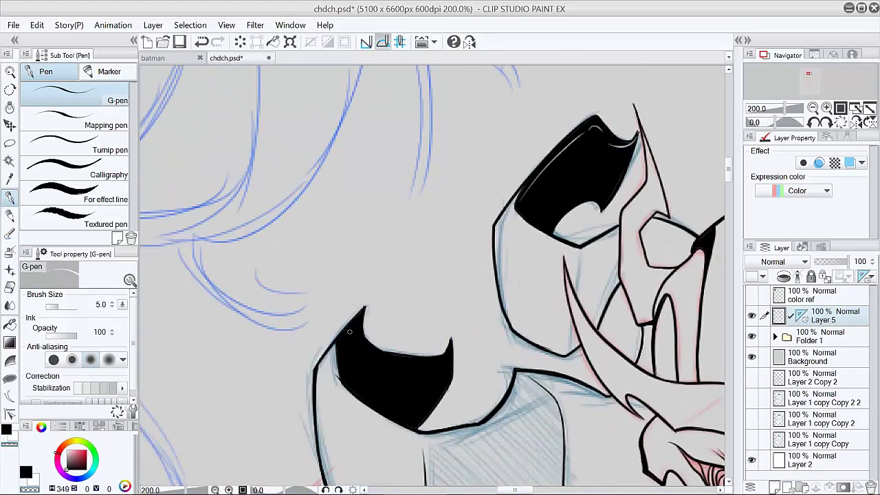
{"action": "left_click_drag", "start_coordinate": [394, 369], "coordinate": [411, 371]}
{"action": "left_click_drag", "start_coordinate": [502, 438], "coordinate": [556, 206]}
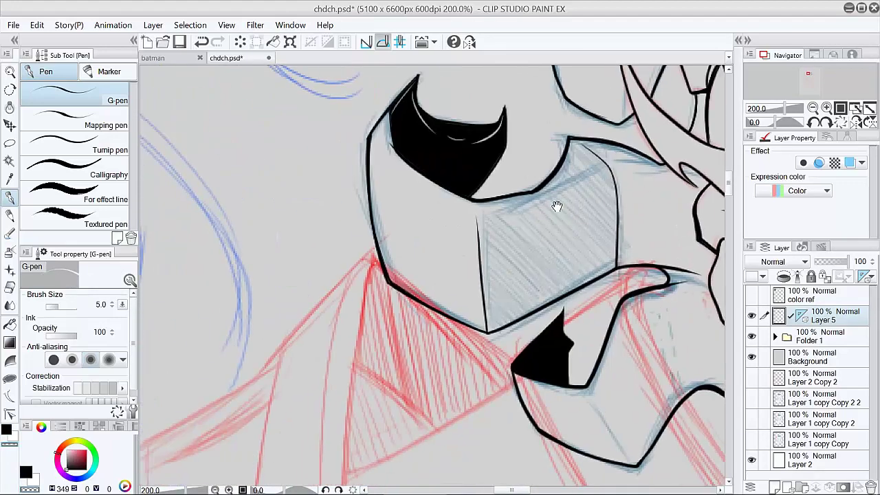
{"action": "left_click_drag", "start_coordinate": [687, 323], "coordinate": [417, 358]}
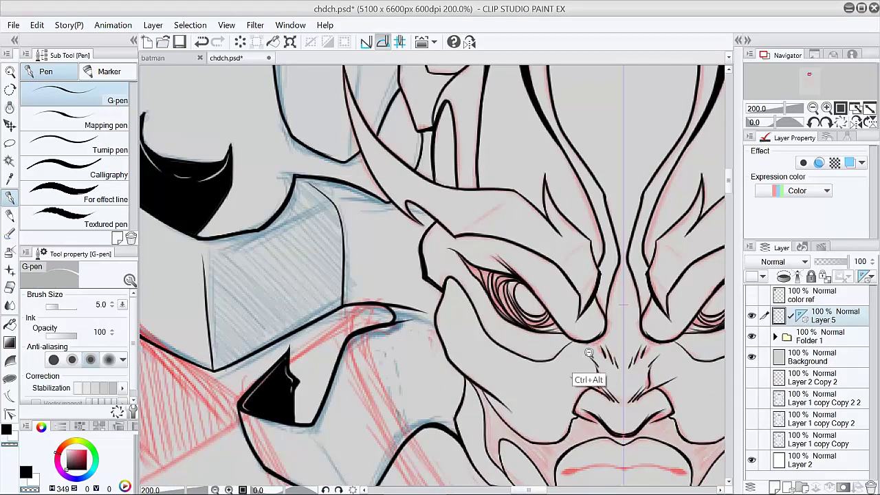
Ink the dark mouth line across the lips with the G-pen at brush size 5
{"action": "left_click", "coordinate": [589, 355], "text": "ctrl+alt"}
{"action": "left_click_drag", "start_coordinate": [472, 419], "coordinate": [469, 362]}
{"action": "key", "text": "p"}
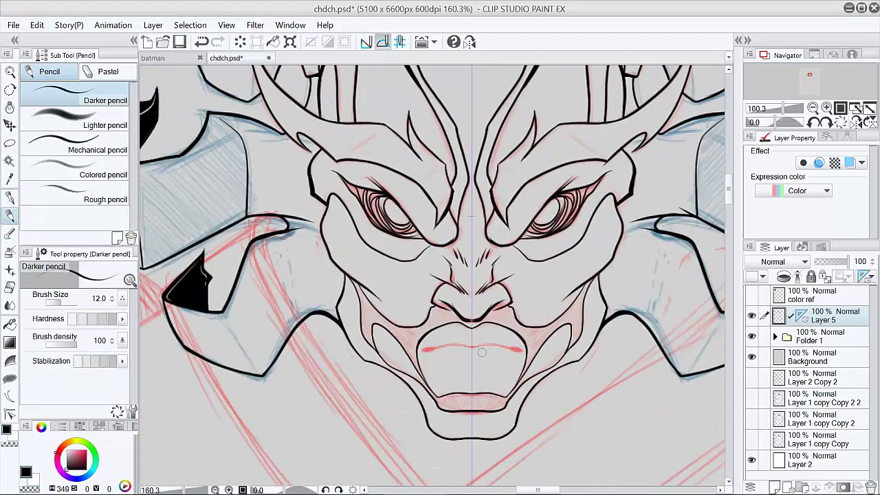
{"action": "scroll", "coordinate": [454, 343], "scroll_direction": "up", "scroll_amount": 1}
{"action": "key", "text": "p"}
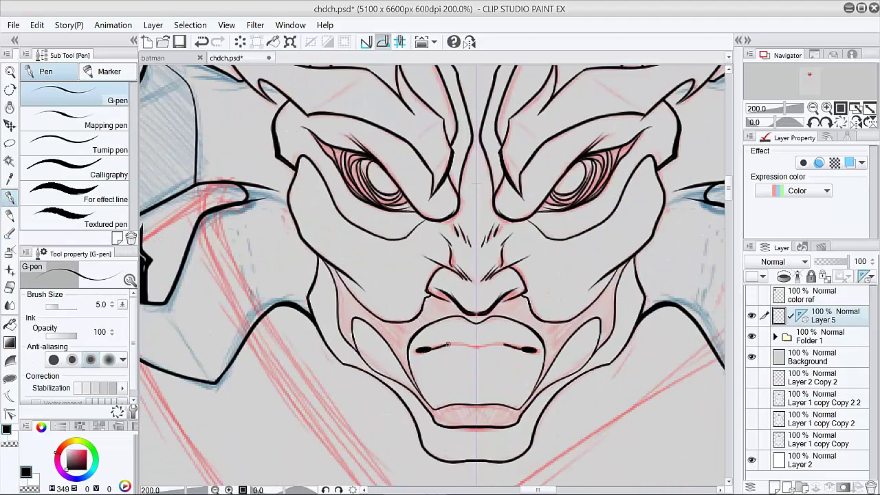
{"action": "left_click_drag", "start_coordinate": [449, 344], "coordinate": [476, 346]}
{"action": "left_click_drag", "start_coordinate": [476, 346], "coordinate": [429, 349]}
Ink the short and long neck lines below the jaw, mirrored on both sides of the face
{"action": "left_click", "coordinate": [588, 357], "text": "ctrl+alt"}
{"action": "left_click_drag", "start_coordinate": [593, 396], "coordinate": [452, 319]}
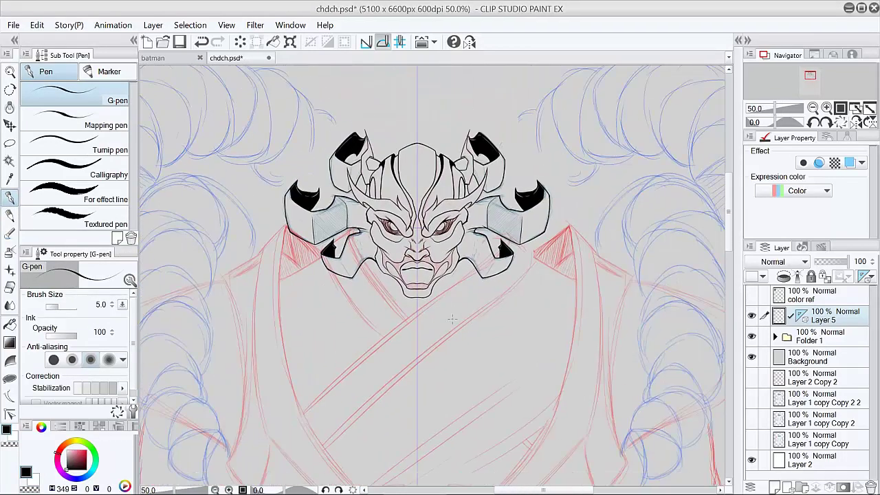
{"action": "scroll", "coordinate": [402, 282], "scroll_direction": "up", "scroll_amount": 4}
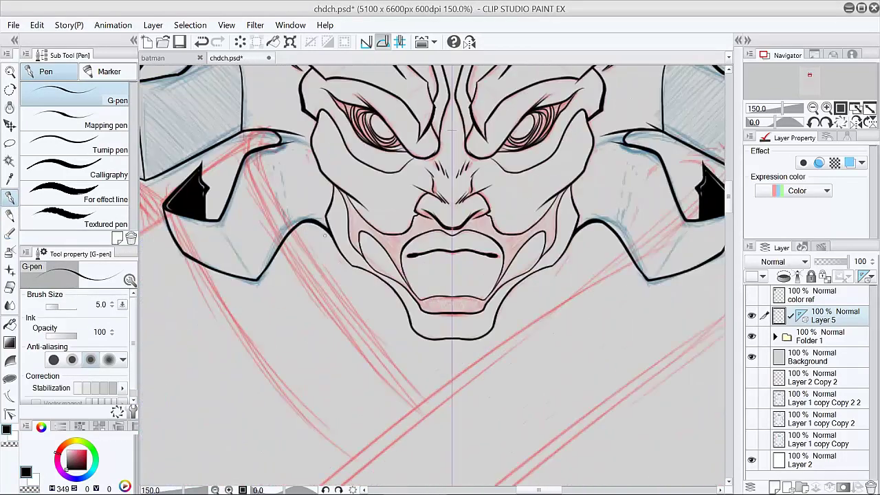
{"action": "left_click_drag", "start_coordinate": [320, 259], "coordinate": [326, 230]}
{"action": "left_click_drag", "start_coordinate": [360, 266], "coordinate": [402, 377]}
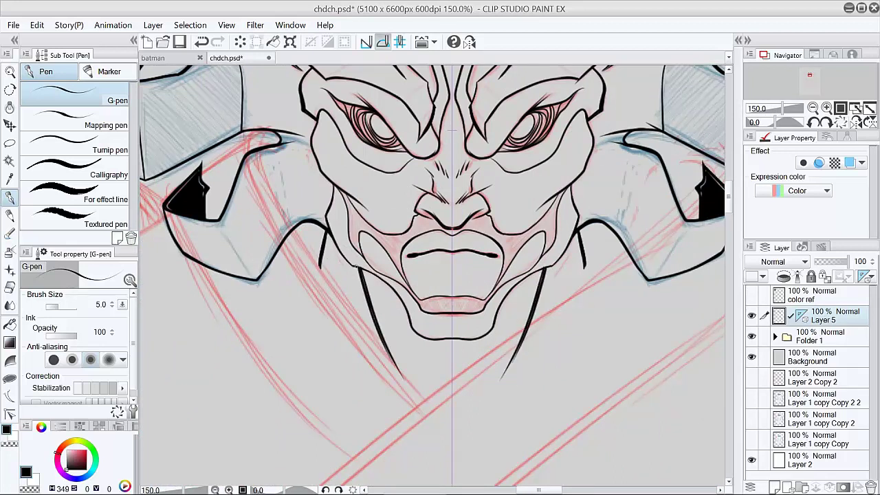
Trim the lower ends of the neck lines with the Hard eraser
{"action": "key", "text": "e"}
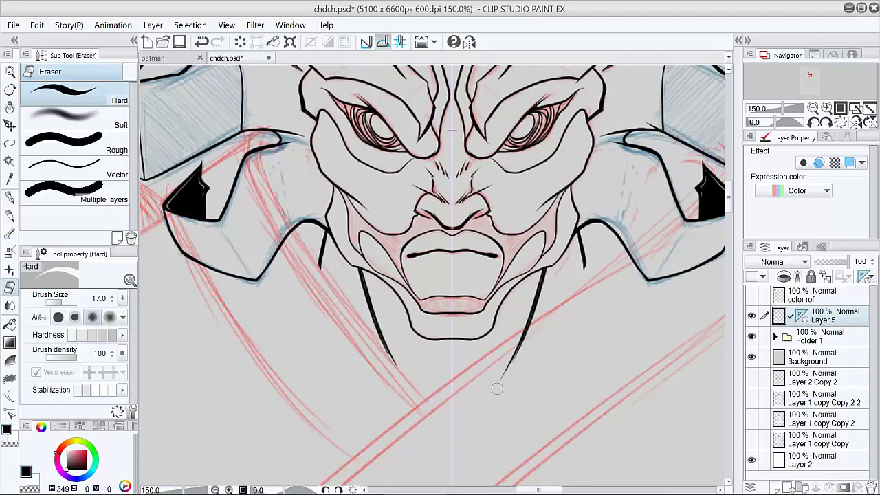
{"action": "left_click_drag", "start_coordinate": [497, 389], "coordinate": [525, 347]}
{"action": "left_click_drag", "start_coordinate": [559, 385], "coordinate": [545, 414]}
{"action": "left_click_drag", "start_coordinate": [544, 414], "coordinate": [495, 297]}
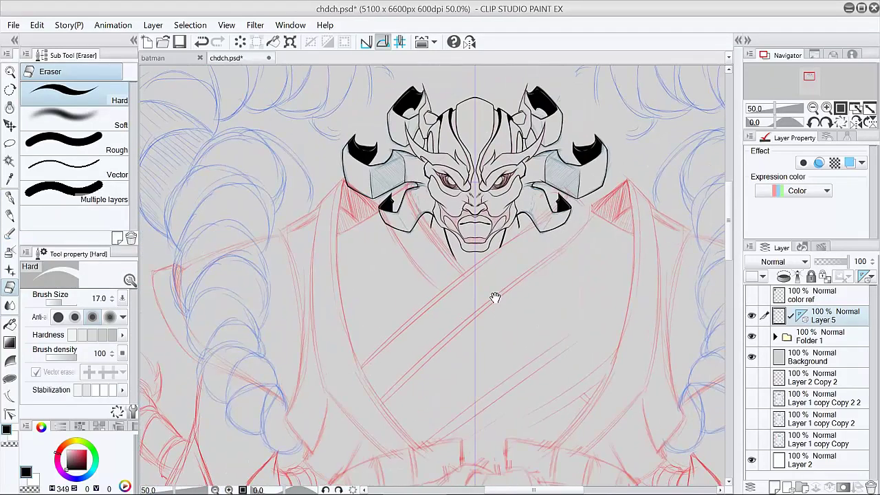
Create a new vector layer and try a line across the chest with the Curve tool
{"action": "left_click", "coordinate": [799, 485]}
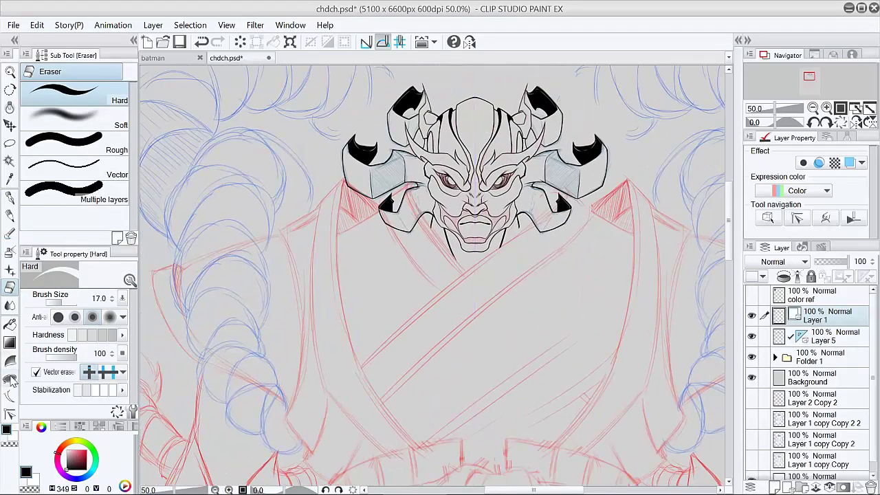
{"action": "left_click", "coordinate": [9, 378]}
{"action": "left_click", "coordinate": [76, 127]}
{"action": "left_click_drag", "start_coordinate": [380, 315], "coordinate": [498, 386]}
{"action": "key", "text": "ctrl+z"}
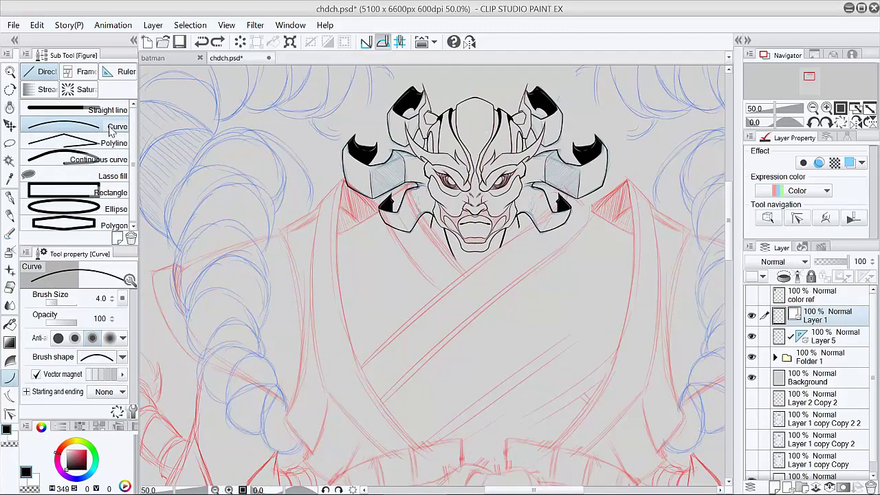
Ink the left lapel's inner edge as one curve, with starting and ending set to affect brush size
{"action": "left_click", "coordinate": [122, 357]}
{"action": "left_click", "coordinate": [122, 358]}
{"action": "left_click", "coordinate": [122, 391]}
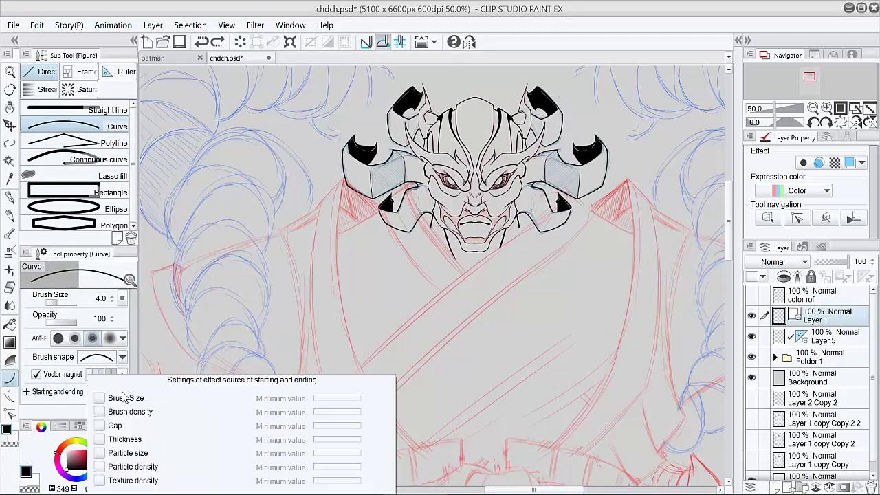
{"action": "left_click", "coordinate": [101, 399]}
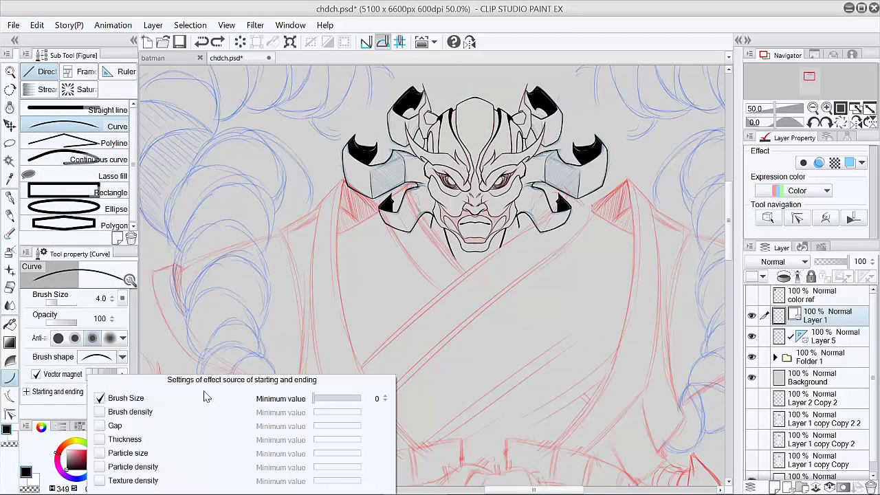
{"action": "left_click", "coordinate": [101, 399]}
{"action": "left_click", "coordinate": [101, 412]}
{"action": "left_click", "coordinate": [392, 268]}
{"action": "mouse_move", "coordinate": [344, 181]}
{"action": "left_mouse_down"}
{"action": "mouse_move", "coordinate": [340, 208]}
{"action": "mouse_move", "coordinate": [418, 446]}
{"action": "left_mouse_up"}
{"action": "left_click", "coordinate": [319, 370]}
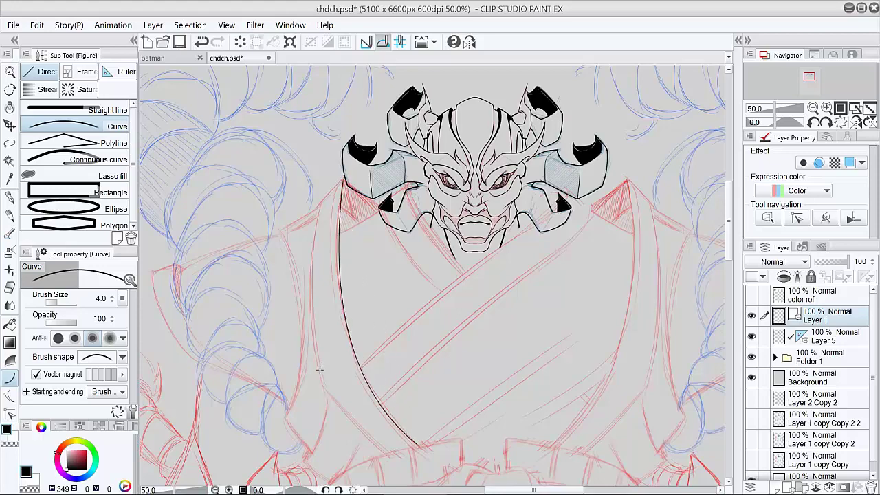
Thicken the left lapel's inner curve with repeated Correct line width passes, using Scale up width at 1.10
{"action": "left_click", "coordinate": [10, 395]}
{"action": "left_click", "coordinate": [10, 414]}
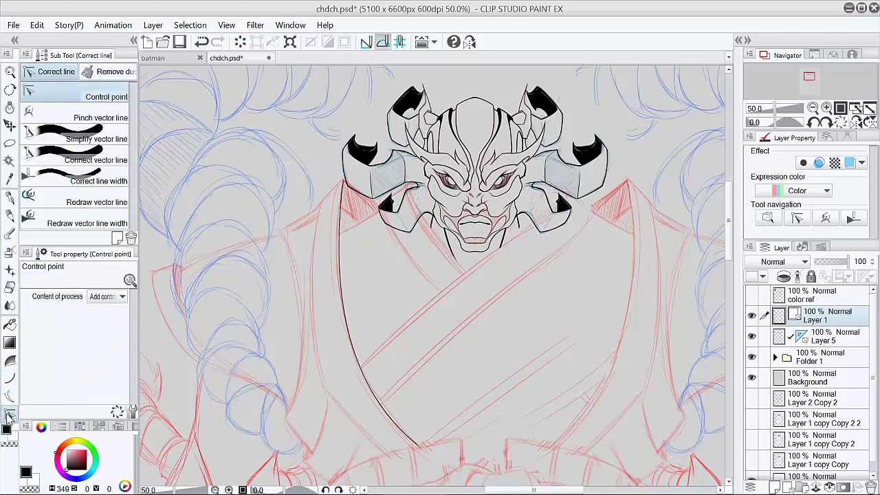
{"action": "left_click", "coordinate": [115, 179]}
{"action": "left_click", "coordinate": [37, 306]}
{"action": "left_click", "coordinate": [36, 345]}
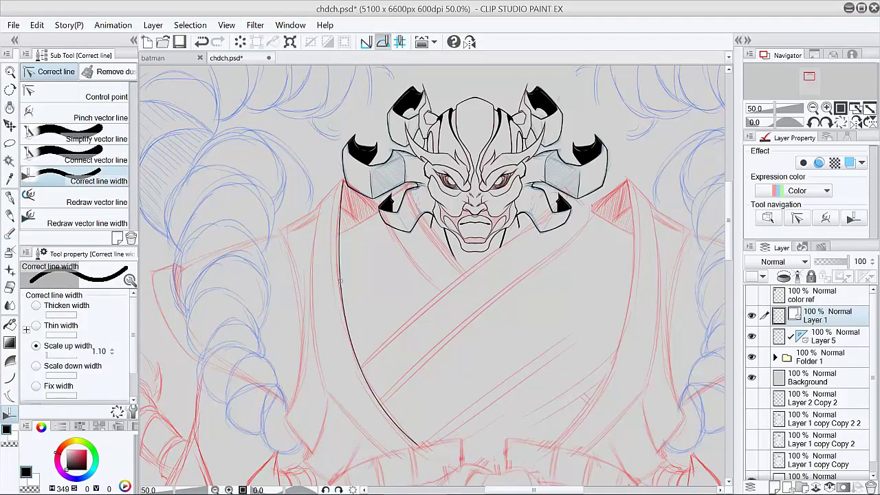
{"action": "left_click_drag", "start_coordinate": [340, 265], "coordinate": [341, 303]}
{"action": "left_click", "coordinate": [342, 302]}
{"action": "left_click", "coordinate": [341, 302]}
{"action": "left_click", "coordinate": [342, 302]}
{"action": "left_click", "coordinate": [342, 302]}
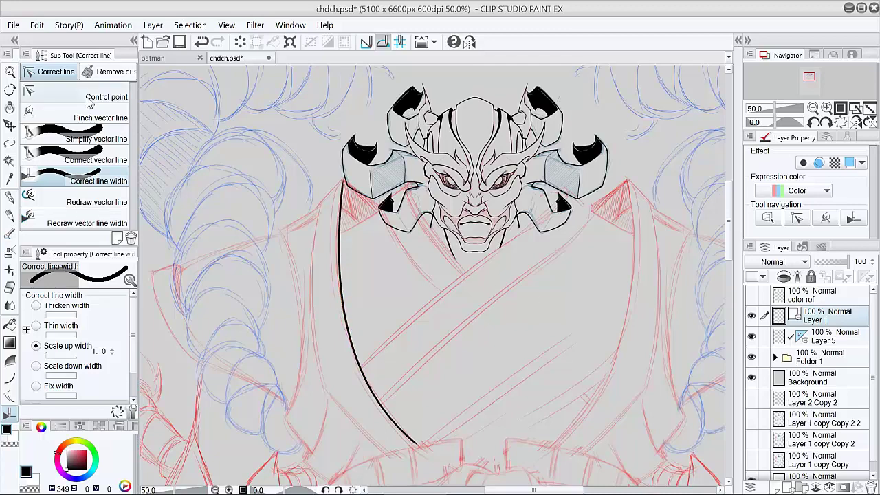
Ink the left lapel's outer edge with the Curve tool at brush size 7, following the sketch to the belt
{"action": "left_click", "coordinate": [10, 378]}
{"action": "left_click", "coordinate": [112, 297]}
{"action": "left_click", "coordinate": [113, 296]}
{"action": "left_click", "coordinate": [113, 296]}
{"action": "mouse_move", "coordinate": [317, 226]}
{"action": "left_mouse_down"}
{"action": "mouse_move", "coordinate": [323, 386]}
{"action": "mouse_move", "coordinate": [387, 452]}
{"action": "left_mouse_up"}
{"action": "left_click", "coordinate": [301, 310]}
{"action": "left_click", "coordinate": [351, 422]}
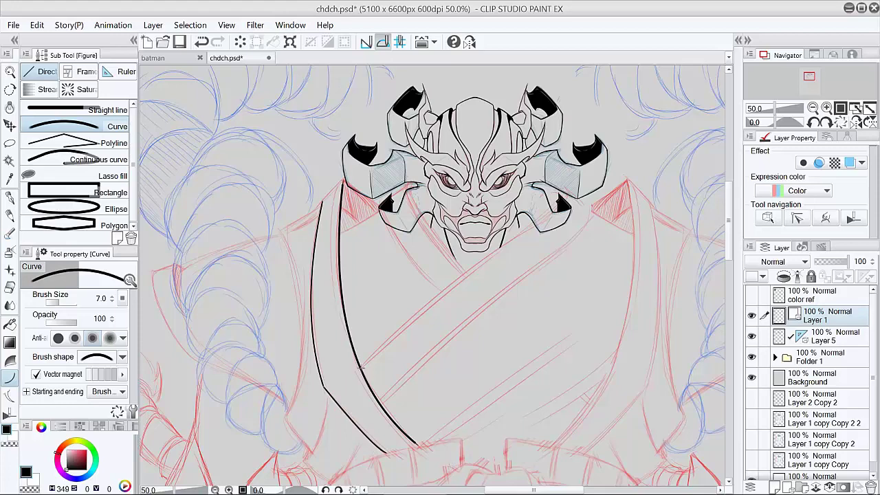
Ink the upper and lower edges of the diagonal collar band crossing the chest up to the right lower horn
{"action": "left_click_drag", "start_coordinate": [360, 367], "coordinate": [520, 234]}
{"action": "left_click", "coordinate": [436, 334]}
{"action": "mouse_move", "coordinate": [380, 403]}
{"action": "left_mouse_down"}
{"action": "mouse_move", "coordinate": [542, 262]}
{"action": "mouse_move", "coordinate": [589, 209]}
{"action": "mouse_move", "coordinate": [564, 193]}
{"action": "left_mouse_up"}
{"action": "left_click", "coordinate": [543, 263]}
{"action": "left_click", "coordinate": [593, 225]}
{"action": "left_click", "coordinate": [587, 188]}
Ink the two edges of the underlying collar from the left lower horn down to the diagonal band
{"action": "left_click_drag", "start_coordinate": [411, 184], "coordinate": [468, 273]}
{"action": "left_click", "coordinate": [425, 244]}
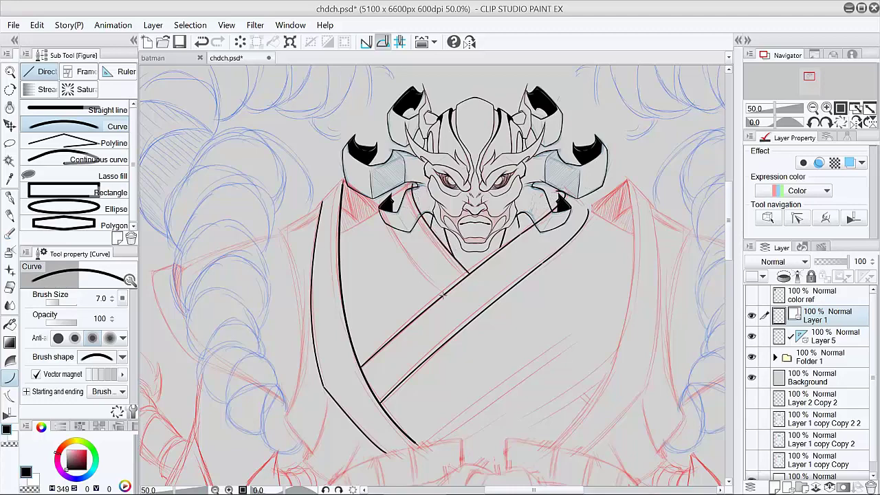
{"action": "left_click_drag", "start_coordinate": [381, 211], "coordinate": [444, 293]}
{"action": "left_click", "coordinate": [409, 271]}
Adjust the control points at the corner of the left lapel's outer edge
{"action": "left_click", "coordinate": [470, 278], "text": "ctrl"}
{"action": "key", "text": "y"}
{"action": "left_click", "coordinate": [100, 97]}
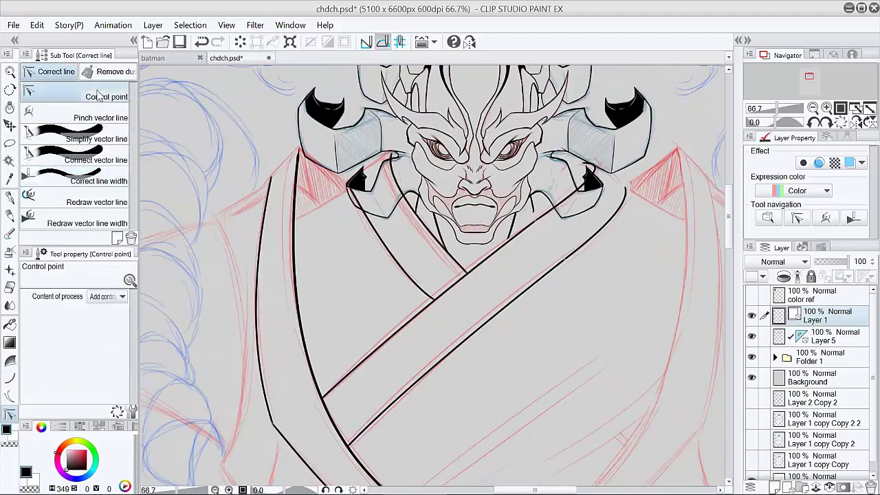
{"action": "left_click", "coordinate": [339, 421], "text": "ctrl"}
{"action": "left_click", "coordinate": [258, 428], "text": "ctrl"}
{"action": "left_click", "coordinate": [242, 417], "text": "ctrl"}
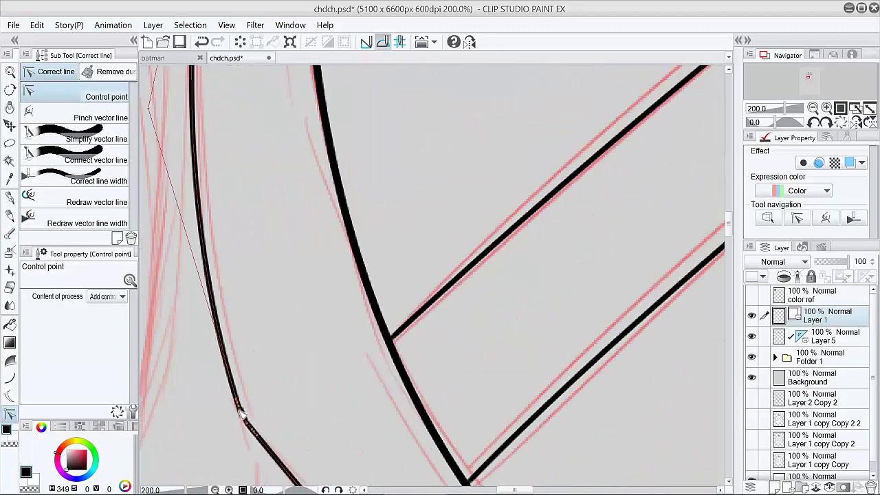
Adjust the control points where the curve segments meet along the diagonal collar band's edges
{"action": "left_click_drag", "start_coordinate": [688, 148], "coordinate": [412, 440]}
{"action": "left_click_drag", "start_coordinate": [677, 162], "coordinate": [440, 295]}
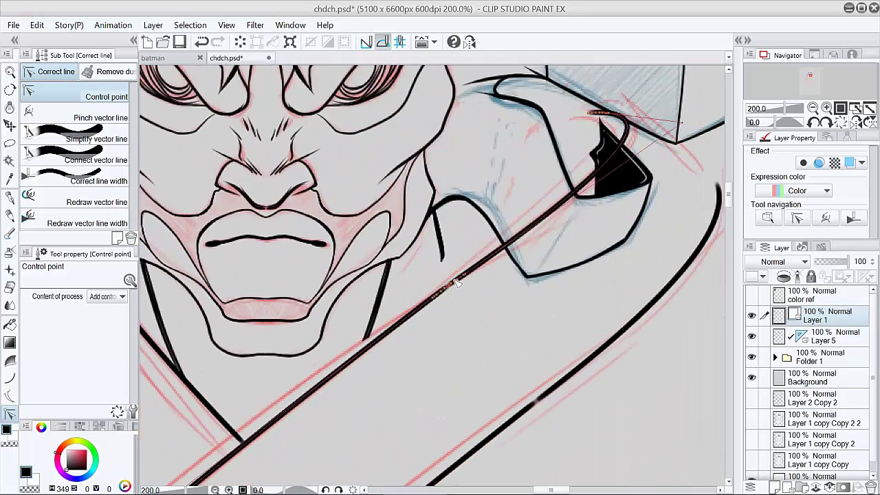
{"action": "left_click", "coordinate": [568, 383], "text": "ctrl"}
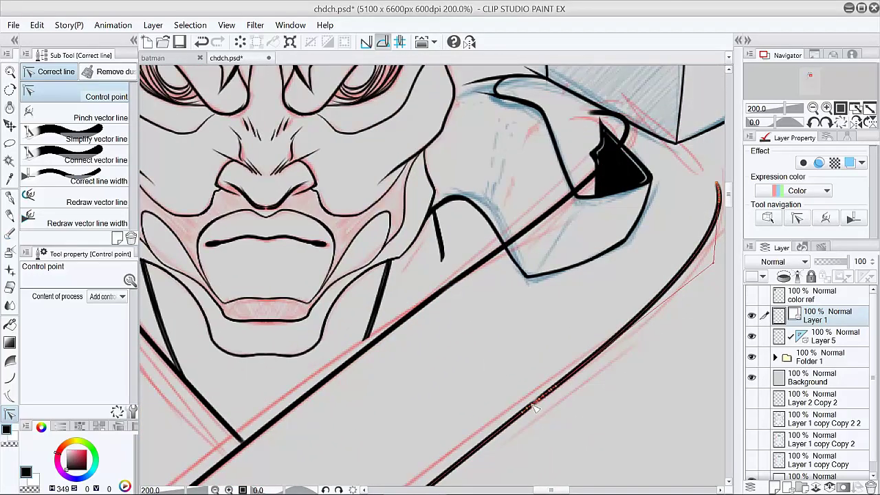
{"action": "scroll", "coordinate": [539, 406], "scroll_direction": "up", "scroll_amount": 5}
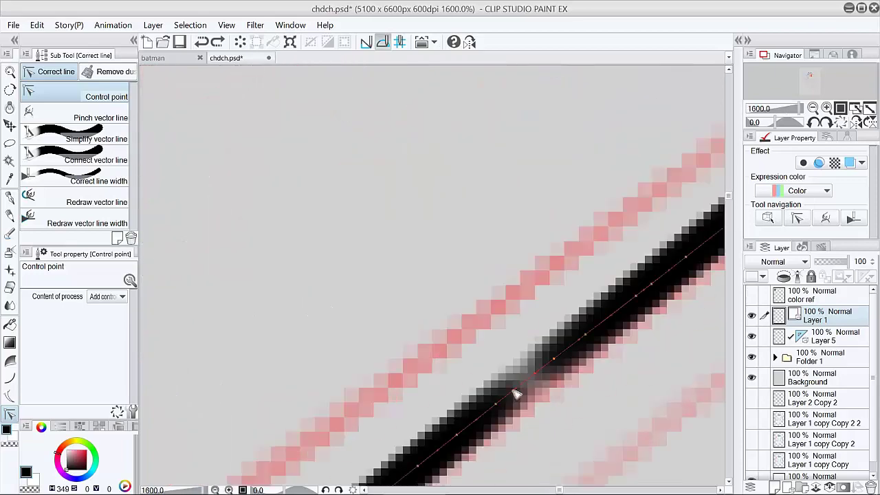
{"action": "scroll", "coordinate": [575, 340], "scroll_direction": "down", "scroll_amount": 9}
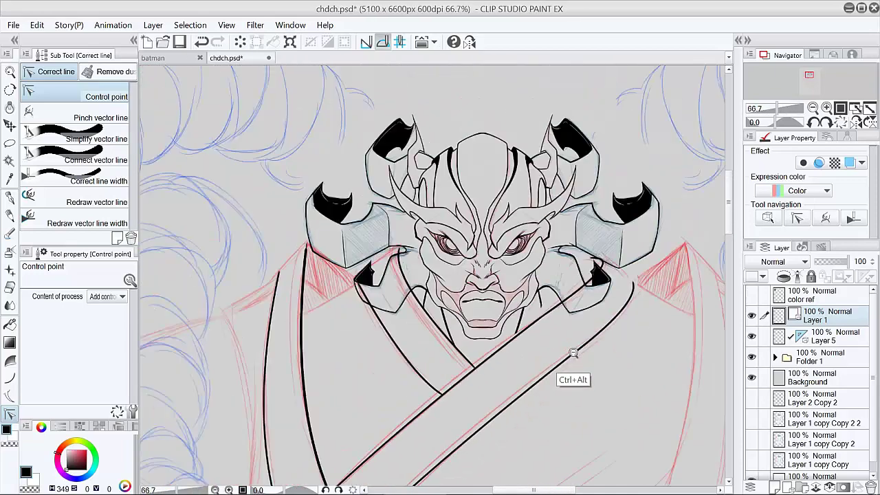
Ink the right lapel's inner and outer edges from the shoulder to the belt with the Curve tool
{"action": "scroll", "coordinate": [577, 268], "scroll_direction": "down", "scroll_amount": 1}
{"action": "left_click_drag", "start_coordinate": [606, 309], "coordinate": [573, 343]}
{"action": "key", "text": "u"}
{"action": "mouse_move", "coordinate": [552, 245]}
{"action": "left_mouse_down"}
{"action": "mouse_move", "coordinate": [540, 176]}
{"action": "mouse_move", "coordinate": [500, 413]}
{"action": "mouse_move", "coordinate": [594, 352]}
{"action": "mouse_move", "coordinate": [595, 168]}
{"action": "left_mouse_up"}
{"action": "left_click", "coordinate": [602, 310]}
{"action": "left_click", "coordinate": [583, 374]}
{"action": "left_click", "coordinate": [617, 245]}
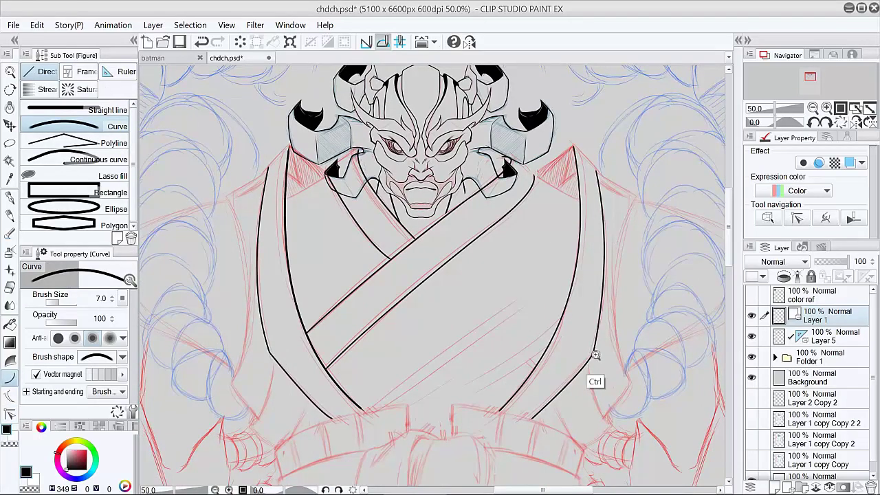
Adjust the control point at the corner of the right lapel's outer edge
{"action": "scroll", "coordinate": [597, 355], "scroll_direction": "up", "scroll_amount": 3}
{"action": "left_click", "coordinate": [9, 412]}
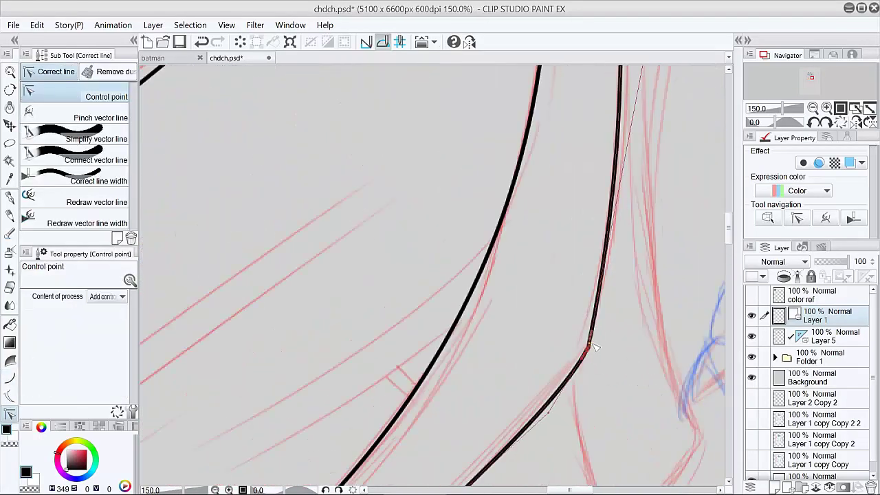
{"action": "left_click", "coordinate": [588, 346]}
{"action": "mouse_move", "coordinate": [470, 187]}
{"action": "left_mouse_down"}
{"action": "mouse_move", "coordinate": [525, 415]}
{"action": "mouse_move", "coordinate": [585, 94]}
{"action": "left_mouse_up"}
{"action": "scroll", "coordinate": [567, 355], "scroll_direction": "down", "scroll_amount": 5}
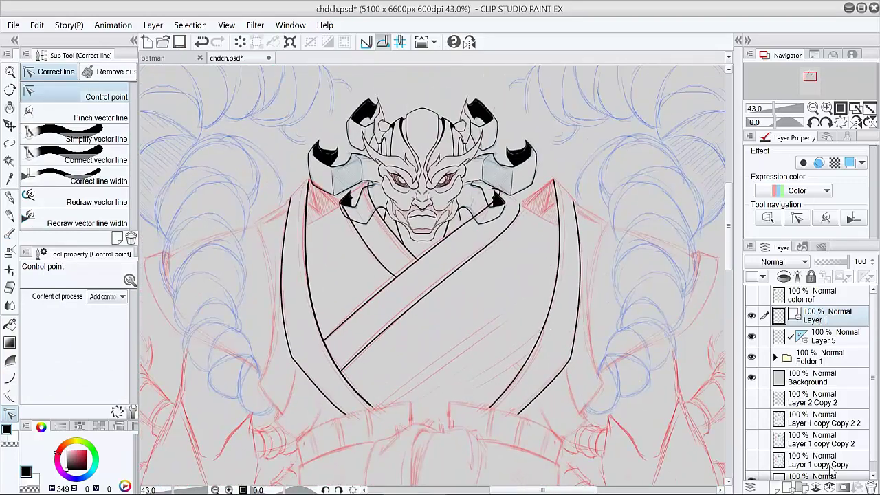
Rasterize the robe curve layer and remove the diagonal band line where it overlaps the right lower horn
{"action": "left_click", "coordinate": [486, 218], "text": "ctrl"}
{"action": "key", "text": "e"}
{"action": "left_click", "coordinate": [486, 217], "text": "ctrl"}
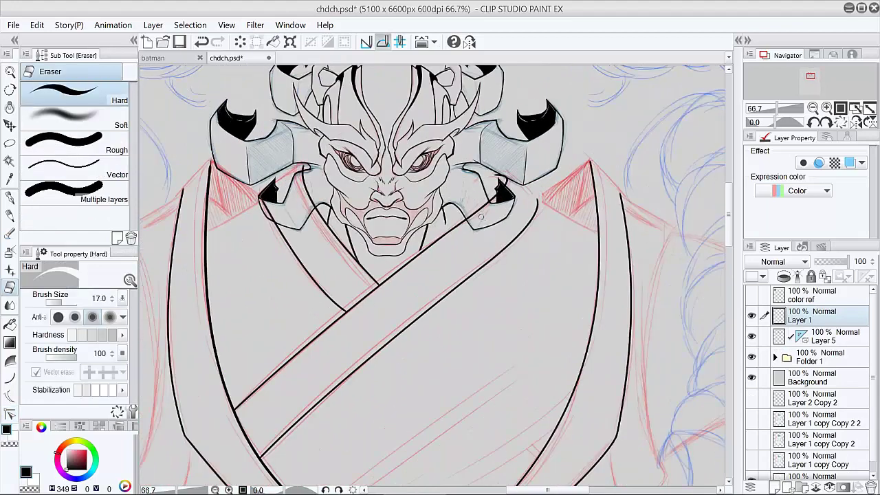
{"action": "key", "text": "p"}
{"action": "left_click", "coordinate": [487, 210], "text": "ctrl"}
{"action": "left_click_drag", "start_coordinate": [487, 211], "coordinate": [504, 218]}
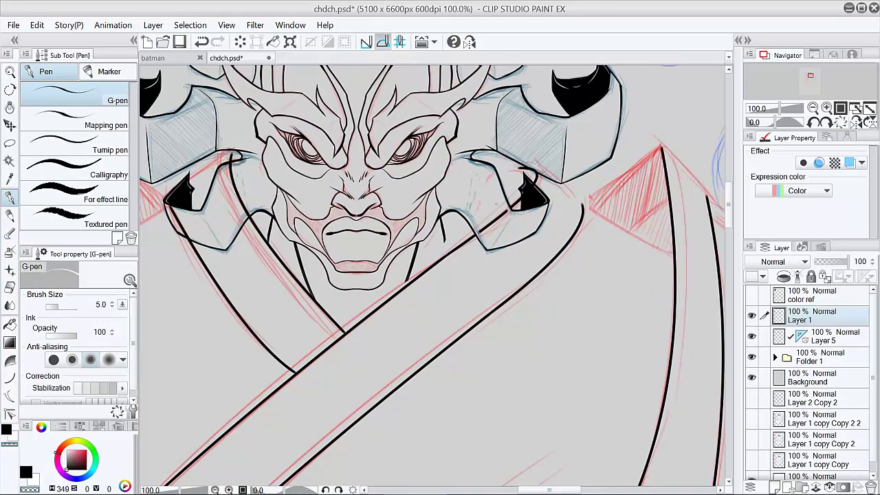
{"action": "key", "text": "e"}
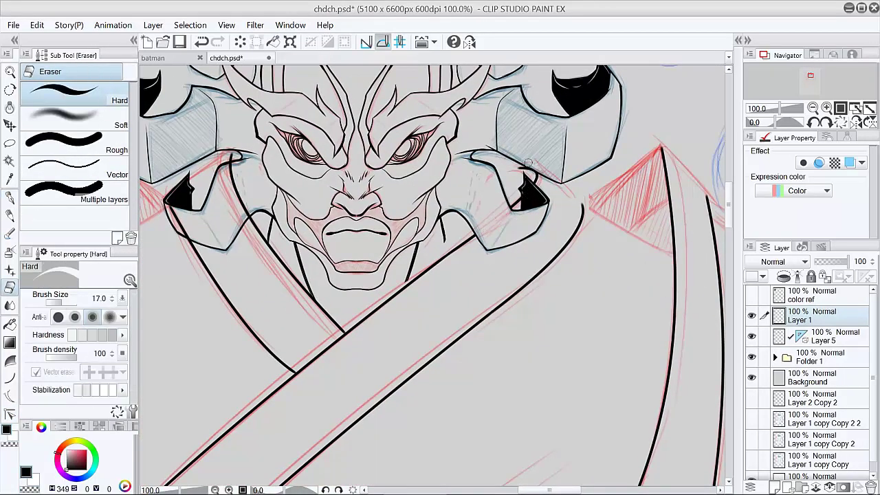
Erase the underlying collar lines where they cross the left lower horn
{"action": "left_click_drag", "start_coordinate": [266, 245], "coordinate": [432, 252]}
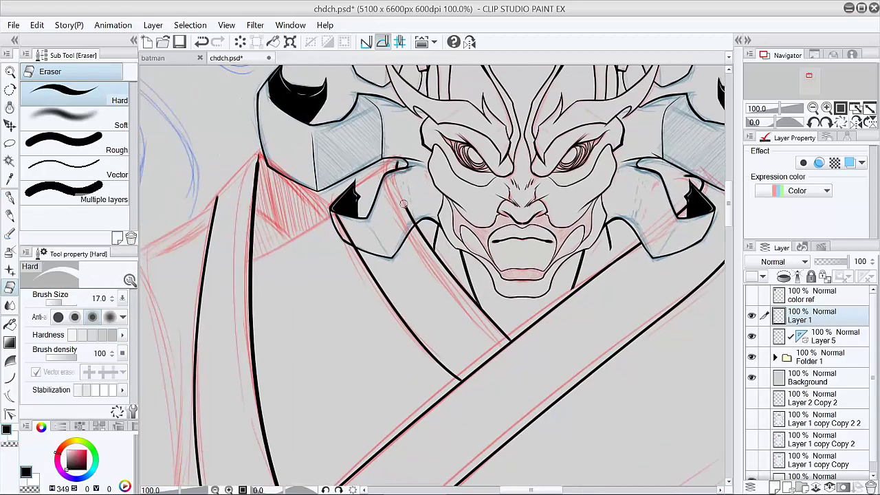
{"action": "left_click_drag", "start_coordinate": [612, 359], "coordinate": [500, 292]}
{"action": "left_click", "coordinate": [503, 295], "text": "ctrl+alt"}
{"action": "left_click", "coordinate": [502, 297], "text": "ctrl+alt"}
{"action": "left_click", "coordinate": [503, 306], "text": "ctrl+alt"}
{"action": "left_click_drag", "start_coordinate": [624, 399], "coordinate": [613, 361]}
Rotate the canvas and thicken the lower part of the left lapel's outer edge with the G-pen at size 12
{"action": "left_click", "coordinate": [384, 320], "text": "ctrl"}
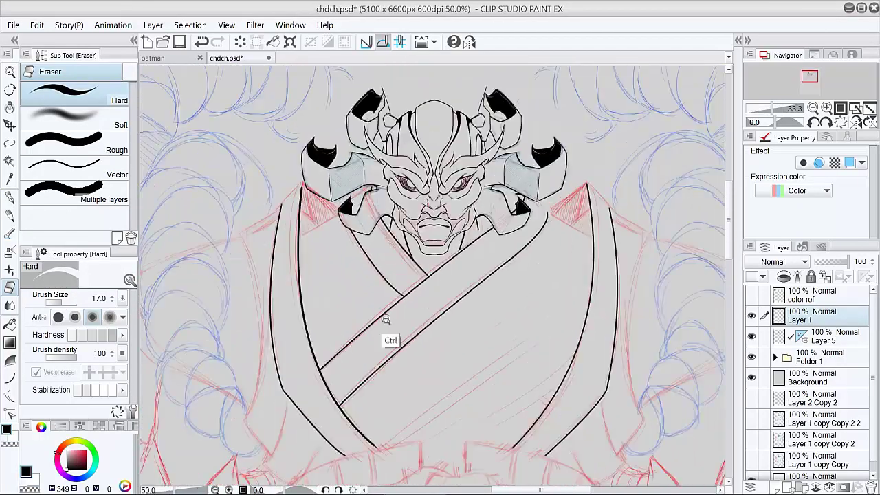
{"action": "left_click", "coordinate": [384, 320], "text": "ctrl"}
{"action": "left_click_drag", "start_coordinate": [385, 320], "coordinate": [397, 265]}
{"action": "key", "text": "r"}
{"action": "left_click_drag", "start_coordinate": [450, 185], "coordinate": [521, 314]}
{"action": "left_click", "coordinate": [408, 128], "text": "ctrl"}
{"action": "left_click_drag", "start_coordinate": [408, 128], "coordinate": [500, 292]}
{"action": "key", "text": "p"}
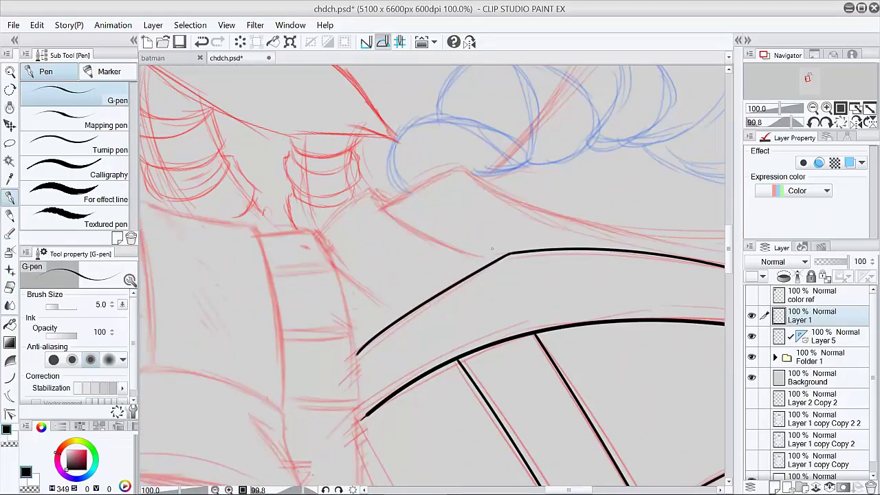
{"action": "key", "text": "bracketright"}
{"action": "key", "text": "bracketright"}
{"action": "key", "text": "bracketright"}
{"action": "key", "text": "bracketright"}
{"action": "key", "text": "bracketright"}
{"action": "left_click_drag", "start_coordinate": [509, 254], "coordinate": [379, 332]}
{"action": "key", "text": "ctrl+z"}
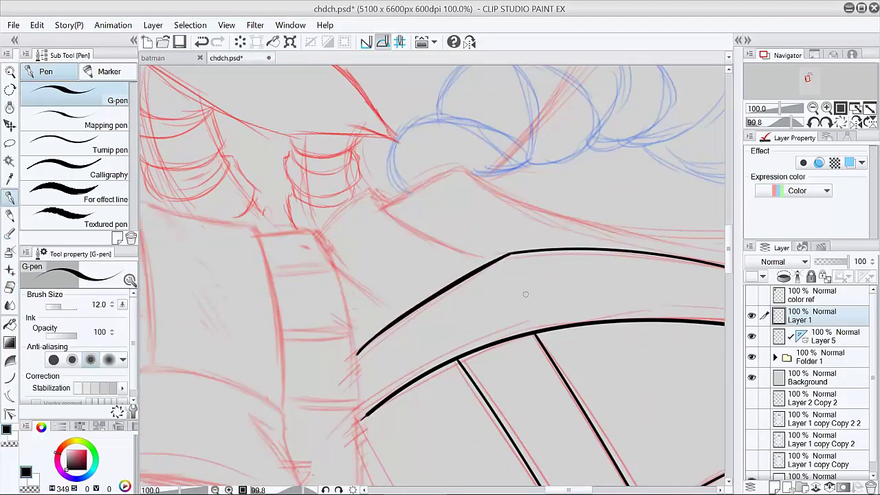
Ink the top edge of the left lapel from its outer line up to the middle horn
{"action": "key", "text": "r"}
{"action": "left_click_drag", "start_coordinate": [525, 295], "coordinate": [537, 224]}
{"action": "left_click_drag", "start_coordinate": [570, 218], "coordinate": [433, 386]}
{"action": "key", "text": "ctrl+z"}
{"action": "left_click_drag", "start_coordinate": [331, 390], "coordinate": [437, 299]}
{"action": "mouse_move", "coordinate": [690, 329]}
{"action": "left_mouse_down"}
{"action": "mouse_move", "coordinate": [576, 377]}
{"action": "mouse_move", "coordinate": [507, 204]}
{"action": "mouse_move", "coordinate": [427, 372]}
{"action": "left_mouse_up"}
{"action": "key", "text": "r"}
{"action": "key", "text": "ctrl+z"}
{"action": "left_click_drag", "start_coordinate": [357, 340], "coordinate": [396, 269]}
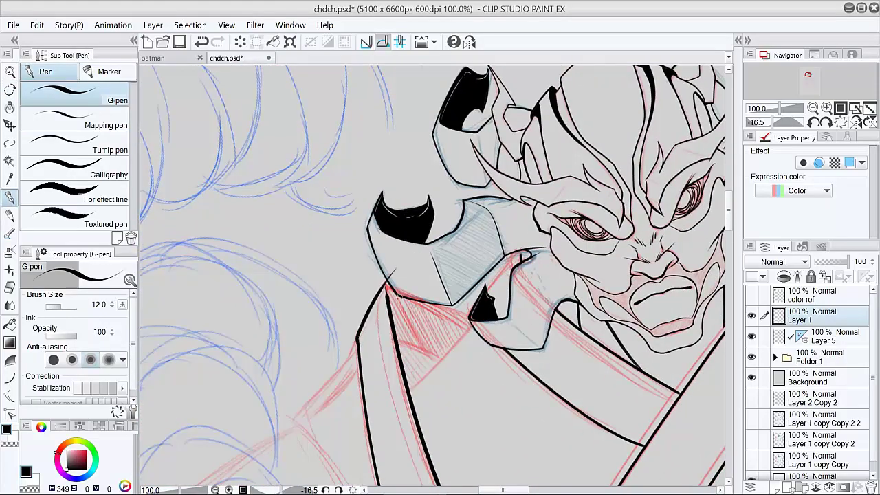
{"action": "mouse_move", "coordinate": [501, 393]}
{"action": "left_mouse_down"}
{"action": "mouse_move", "coordinate": [408, 318]}
{"action": "mouse_move", "coordinate": [523, 268]}
{"action": "left_mouse_up"}
{"action": "key", "text": "ctrl+z"}
{"action": "key", "text": "ctrl+z"}
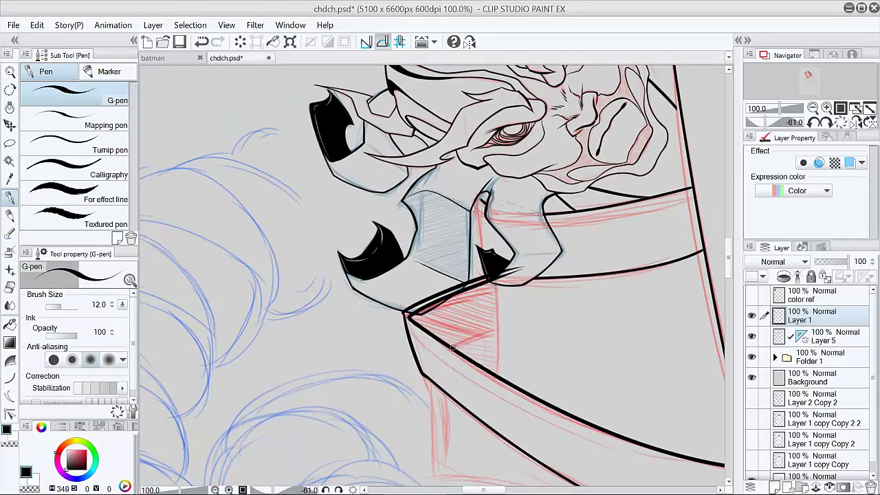
Ink the inner edge and fold line of the left collar's hatched triangle, erasing the ends that overshoot
{"action": "left_click_drag", "start_coordinate": [453, 348], "coordinate": [519, 325]}
{"action": "key", "text": "e"}
{"action": "left_click_drag", "start_coordinate": [524, 265], "coordinate": [490, 275]}
{"action": "key", "text": "p"}
{"action": "left_click_drag", "start_coordinate": [475, 202], "coordinate": [497, 377]}
{"action": "key", "text": "ctrl+z"}
{"action": "left_click_drag", "start_coordinate": [492, 280], "coordinate": [499, 384]}
{"action": "key", "text": "e"}
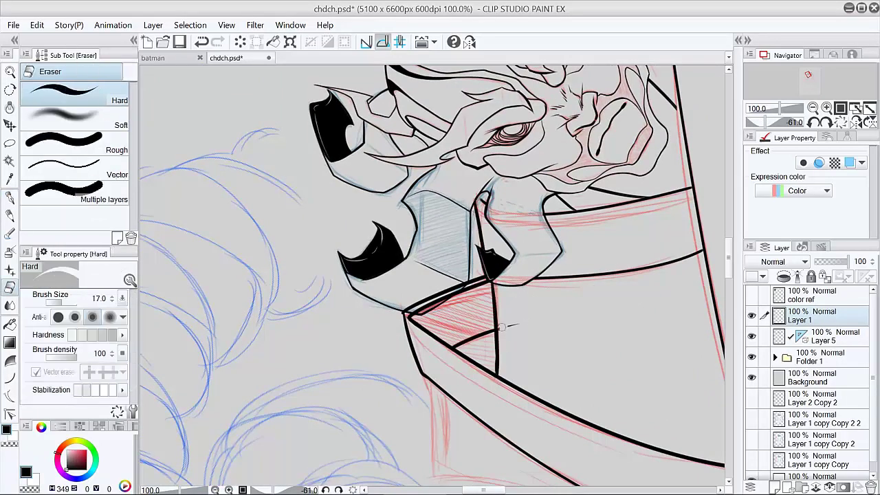
{"action": "key", "text": "p"}
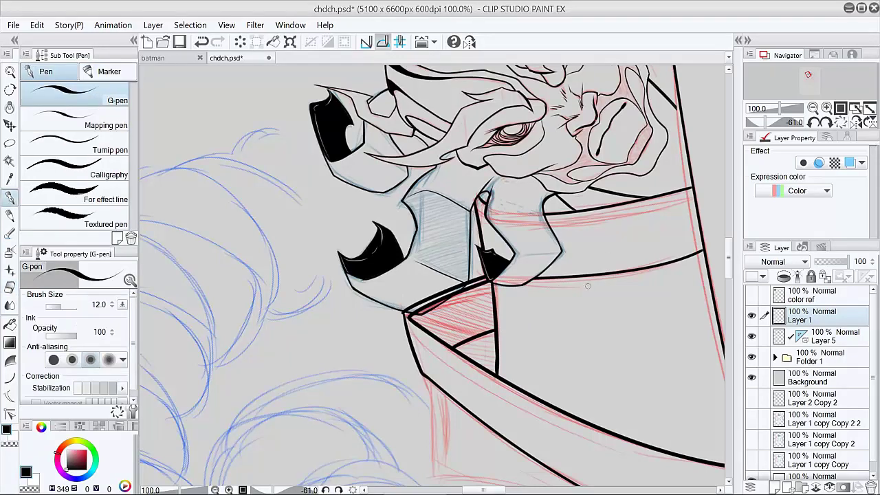
Erase the doubled collar line where it runs along the left middle horn
{"action": "key", "text": "e"}
{"action": "left_click_drag", "start_coordinate": [426, 300], "coordinate": [461, 285]}
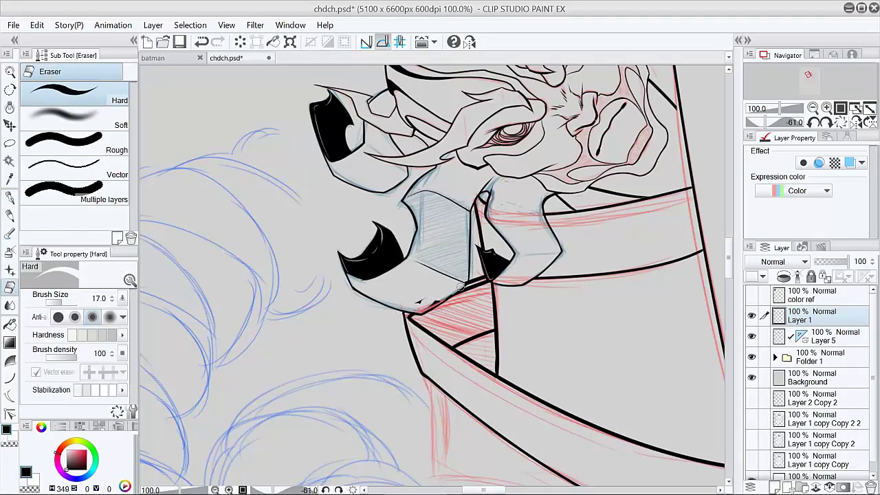
{"action": "left_click_drag", "start_coordinate": [596, 298], "coordinate": [592, 181]}
Ink the short collar lines around the tip of the right lower horn and clean up their ends
{"action": "key", "text": "p"}
{"action": "left_click_drag", "start_coordinate": [423, 257], "coordinate": [425, 361]}
{"action": "key", "text": "shift+space"}
{"action": "left_click_drag", "start_coordinate": [526, 271], "coordinate": [564, 380]}
{"action": "mouse_move", "coordinate": [438, 333]}
{"action": "left_mouse_down"}
{"action": "mouse_move", "coordinate": [265, 255]}
{"action": "mouse_move", "coordinate": [182, 164]}
{"action": "left_mouse_up"}
{"action": "left_click_drag", "start_coordinate": [455, 398], "coordinate": [426, 433]}
{"action": "key", "text": "e"}
{"action": "mouse_move", "coordinate": [482, 435]}
{"action": "left_mouse_down"}
{"action": "mouse_move", "coordinate": [598, 334]}
{"action": "mouse_move", "coordinate": [507, 412]}
{"action": "mouse_move", "coordinate": [565, 387]}
{"action": "left_mouse_up"}
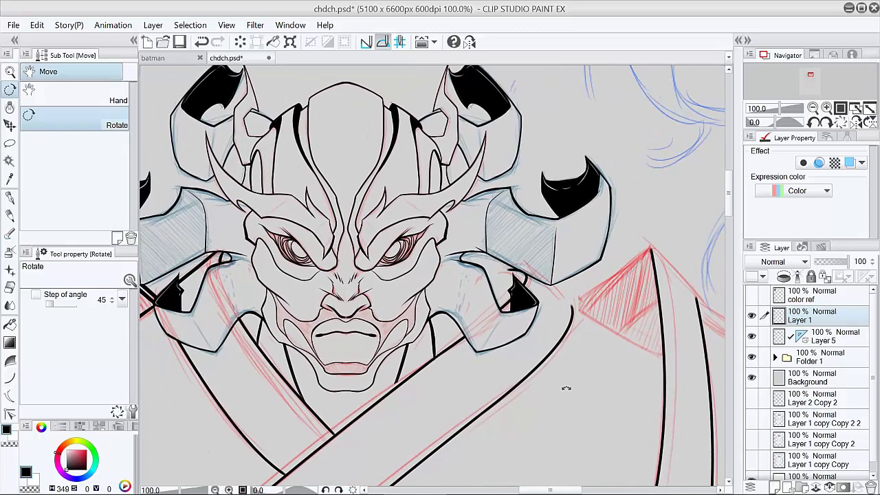
{"action": "key", "text": "p"}
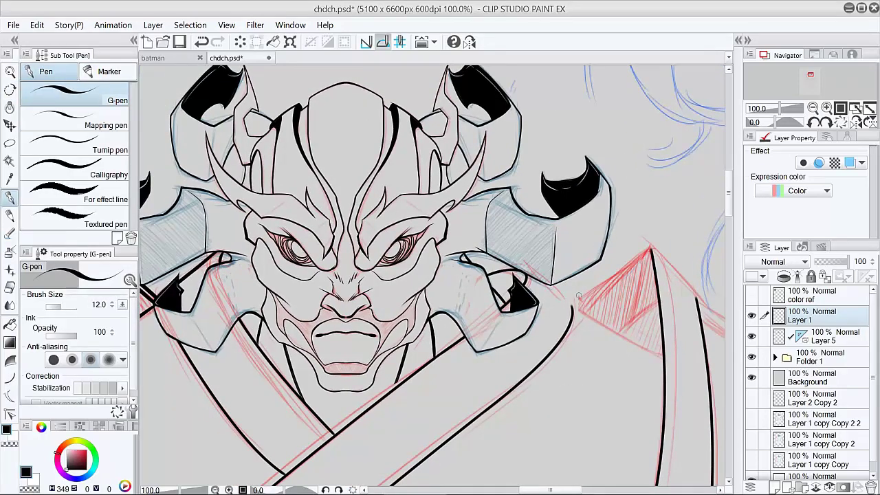
{"action": "key", "text": "e"}
{"action": "key", "text": "p"}
{"action": "key", "text": "e"}
{"action": "key", "text": "p"}
{"action": "mouse_move", "coordinate": [534, 266]}
{"action": "left_mouse_down"}
{"action": "mouse_move", "coordinate": [573, 307]}
{"action": "mouse_move", "coordinate": [547, 279]}
{"action": "left_mouse_up"}
{"action": "key", "text": "ctrl+z"}
Ink the upper and lower edges of the hatched triangle inside the right collar, joining them to the diagonal band
{"action": "key", "text": "e"}
{"action": "left_click_drag", "start_coordinate": [688, 384], "coordinate": [541, 266]}
{"action": "key", "text": "p"}
{"action": "left_click_drag", "start_coordinate": [426, 193], "coordinate": [530, 235]}
{"action": "key", "text": "ctrl+z"}
{"action": "key", "text": "e"}
{"action": "key", "text": "p"}
{"action": "mouse_move", "coordinate": [472, 184]}
{"action": "left_mouse_down"}
{"action": "mouse_move", "coordinate": [520, 307]}
{"action": "mouse_move", "coordinate": [560, 251]}
{"action": "left_mouse_up"}
{"action": "key", "text": "e"}
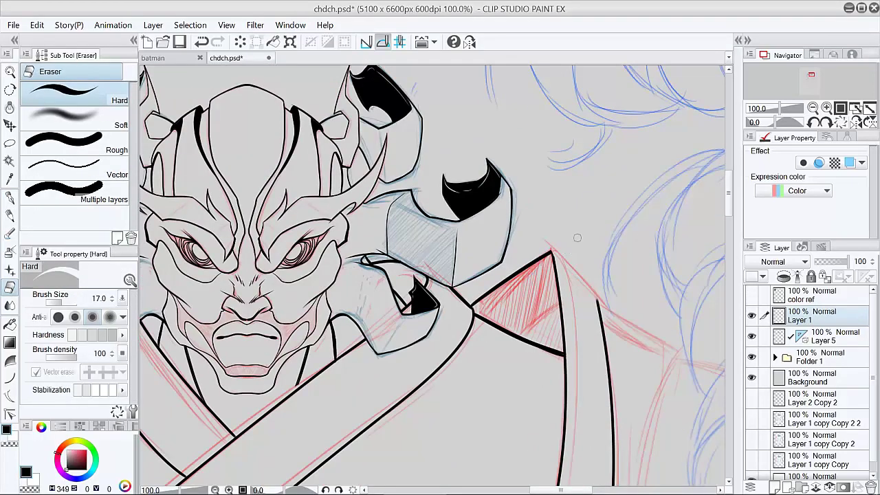
Ink the fold line inside the right collar and close the top of the right lapel's outer edge
{"action": "key", "text": "p"}
{"action": "left_click_drag", "start_coordinate": [559, 306], "coordinate": [520, 337]}
{"action": "left_click_drag", "start_coordinate": [553, 252], "coordinate": [599, 297]}
{"action": "key", "text": "e"}
Rotate the canvas and ink the right shoulder line from the lapel out to the shoulder corner
{"action": "left_click_drag", "start_coordinate": [630, 371], "coordinate": [474, 274]}
{"action": "mouse_move", "coordinate": [494, 432]}
{"action": "left_mouse_down"}
{"action": "mouse_move", "coordinate": [569, 373]}
{"action": "mouse_move", "coordinate": [602, 269]}
{"action": "left_mouse_up"}
{"action": "key", "text": "p"}
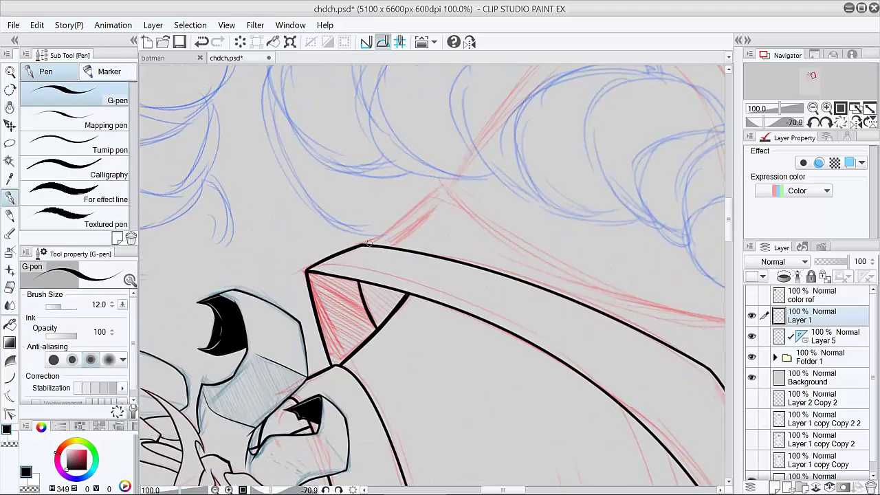
{"action": "mouse_move", "coordinate": [363, 245]}
{"action": "left_mouse_down"}
{"action": "mouse_move", "coordinate": [452, 184]}
{"action": "mouse_move", "coordinate": [456, 192]}
{"action": "left_mouse_up"}
{"action": "key", "text": "e"}
Reset the canvas rotation and merge Layer 1 down into Layer 5
{"action": "double_click", "coordinate": [584, 284]}
{"action": "scroll", "coordinate": [585, 285], "scroll_direction": "down", "scroll_amount": 4}
{"action": "mouse_move", "coordinate": [570, 360]}
{"action": "left_mouse_down"}
{"action": "mouse_move", "coordinate": [556, 309]}
{"action": "mouse_move", "coordinate": [533, 303]}
{"action": "left_mouse_up"}
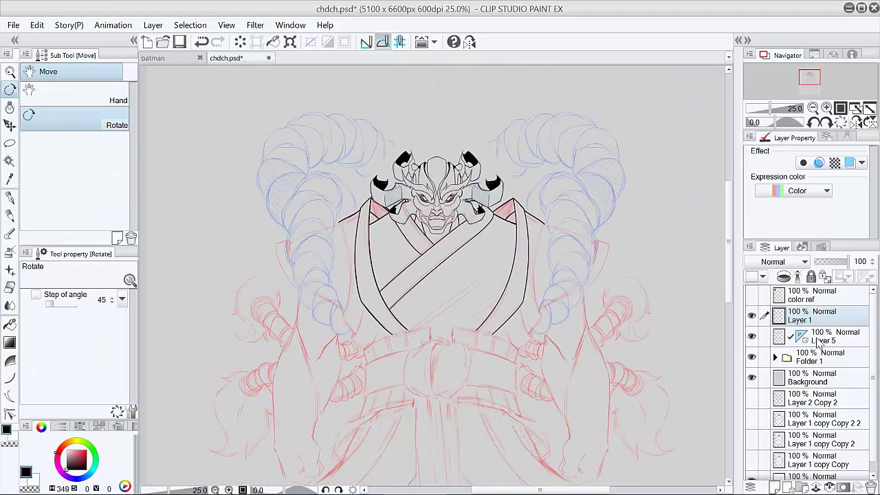
{"action": "left_click", "coordinate": [817, 341]}
{"action": "left_click", "coordinate": [817, 323]}
{"action": "key", "text": "ctrl+e"}
Create a new raster layer above Layer 5
{"action": "left_click", "coordinate": [367, 234], "text": "ctrl"}
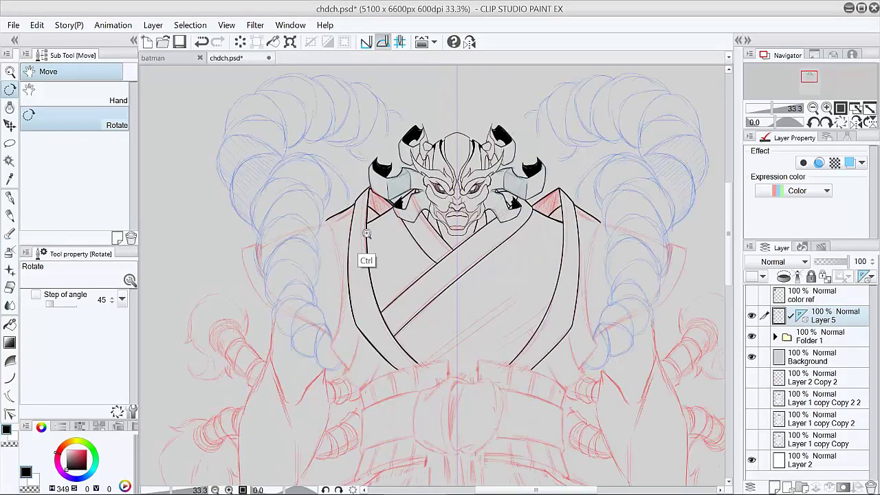
{"action": "scroll", "coordinate": [367, 234], "scroll_direction": "up", "scroll_amount": 1}
{"action": "key", "text": "p"}
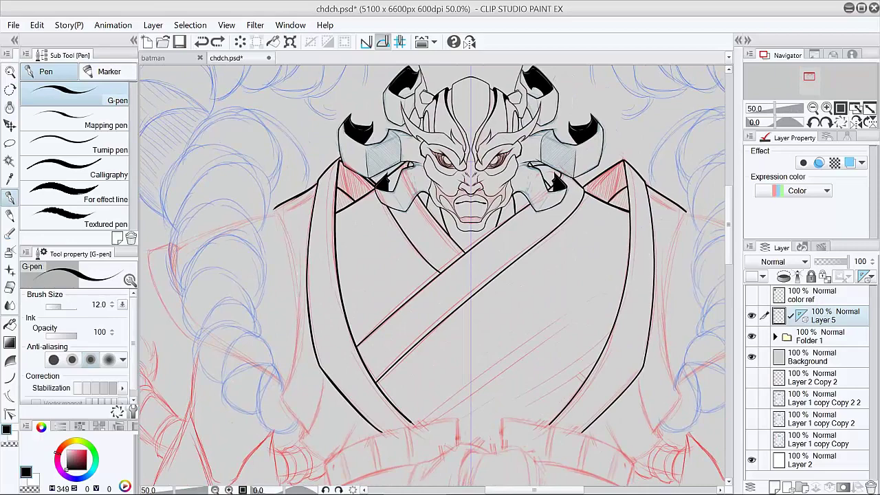
{"action": "key", "text": "ctrl+shift+n"}
{"action": "left_click_drag", "start_coordinate": [304, 456], "coordinate": [232, 382]}
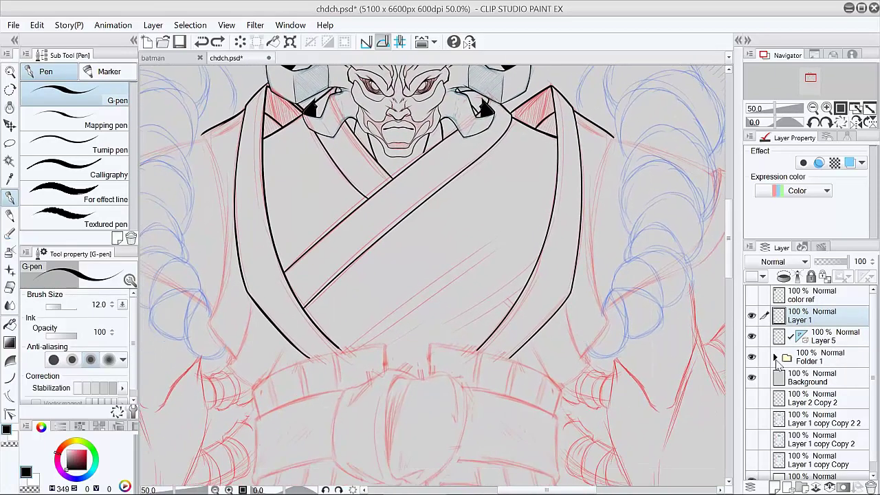
Ink the upper part of both outer sleeve edges symmetrically on Layer 5
{"action": "left_click", "coordinate": [817, 339]}
{"action": "left_click_drag", "start_coordinate": [246, 320], "coordinate": [228, 367]}
{"action": "key", "text": "ctrl+z"}
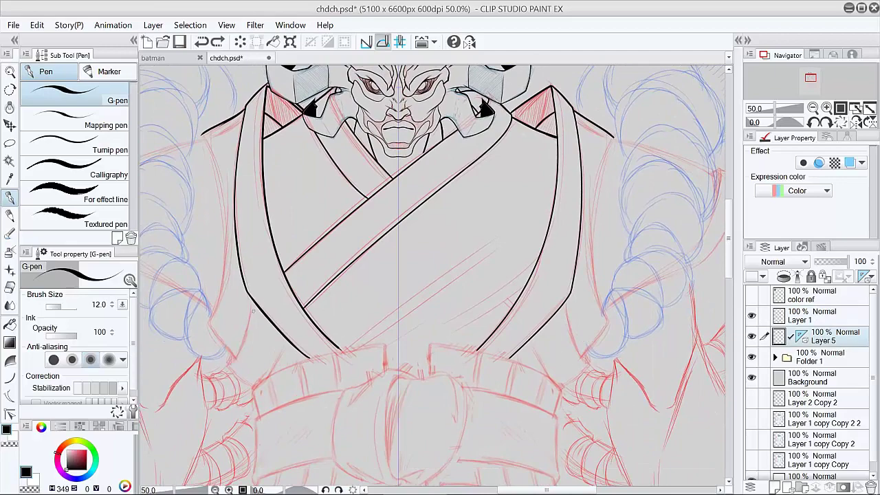
{"action": "scroll", "coordinate": [545, 355], "scroll_direction": "down", "scroll_amount": 1}
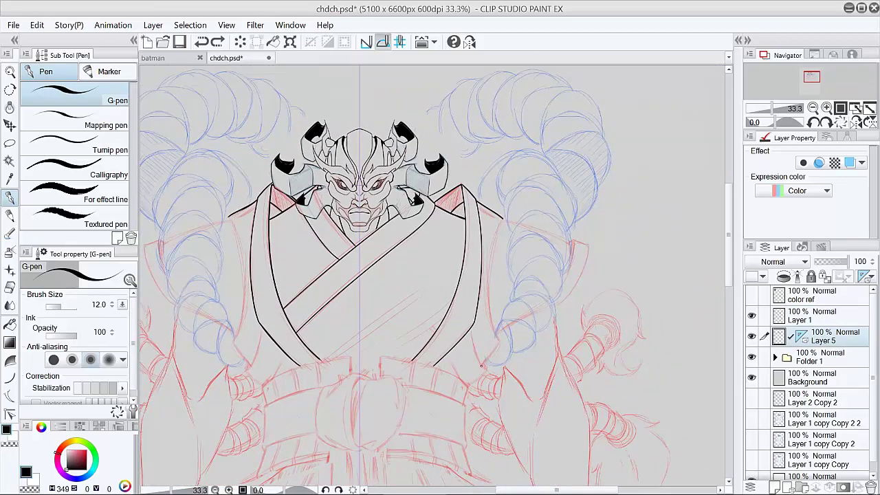
{"action": "left_click_drag", "start_coordinate": [560, 422], "coordinate": [622, 422]}
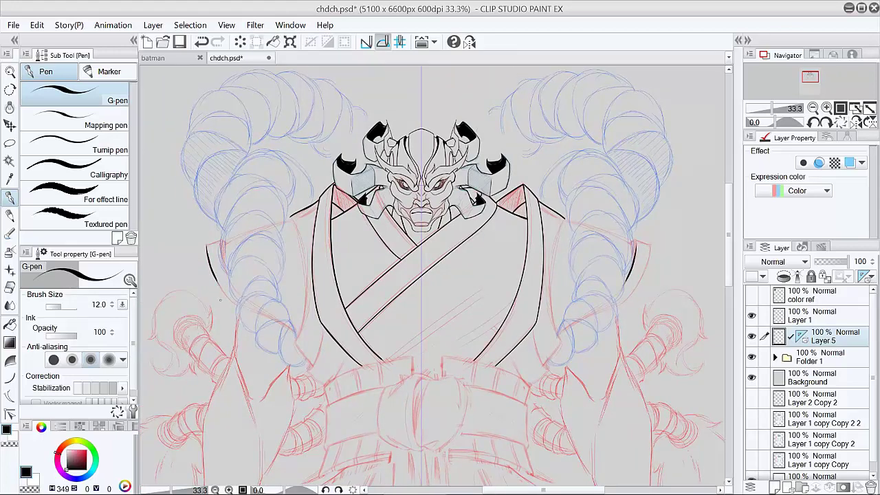
Select Layer 1 together with Layer 5 and merge them into a single layer
{"action": "left_click", "coordinate": [811, 316]}
{"action": "scroll", "coordinate": [353, 212], "scroll_direction": "up", "scroll_amount": 2}
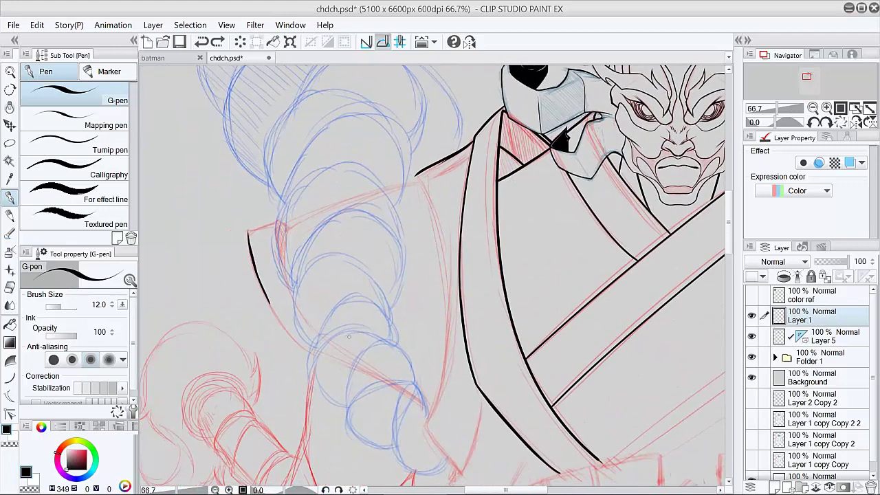
{"action": "left_click", "coordinate": [820, 337], "text": "ctrl"}
{"action": "left_click", "coordinate": [826, 343], "text": "ctrl"}
{"action": "key", "text": "ctrl+e"}
Rename the merged line art layer as inks
{"action": "double_click", "coordinate": [814, 320]}
{"action": "left_click", "coordinate": [802, 317]}
{"action": "left_click", "coordinate": [811, 319]}
{"action": "left_click", "coordinate": [866, 277]}
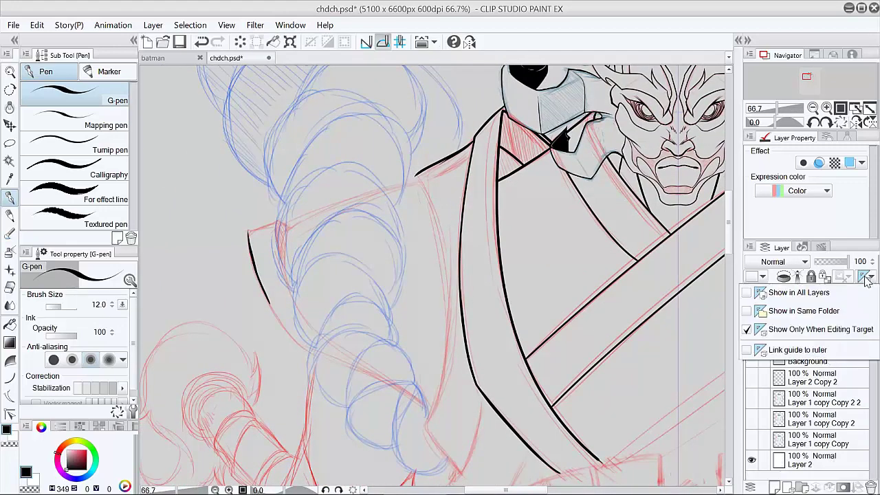
{"action": "left_click", "coordinate": [866, 277]}
{"action": "left_click_drag", "start_coordinate": [803, 317], "coordinate": [814, 339]}
{"action": "double_click", "coordinate": [806, 320]}
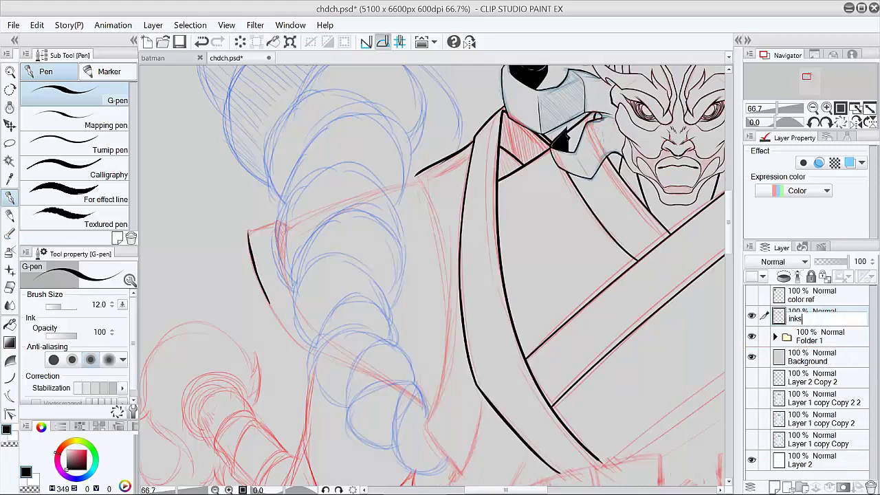
{"action": "type", "text": "inks"}
{"action": "key", "text": "Return"}
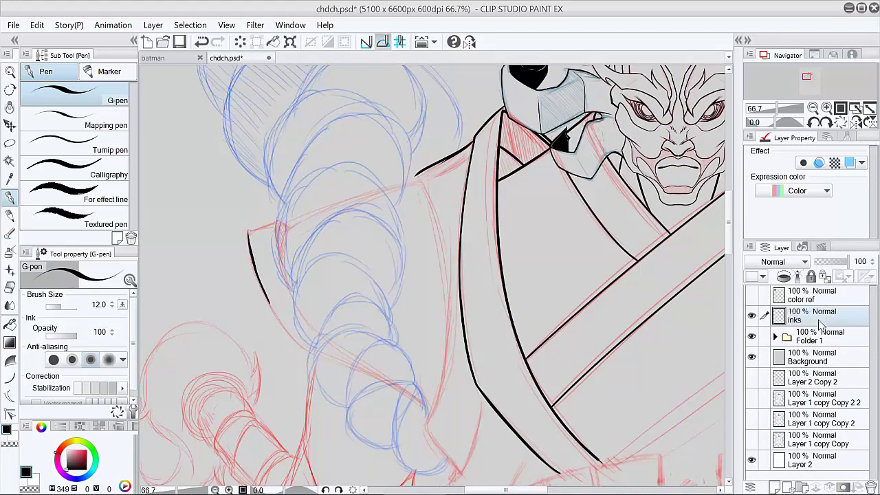
{"action": "key", "text": "p"}
{"action": "left_click", "coordinate": [420, 182], "text": "ctrl"}
{"action": "left_click", "coordinate": [437, 214], "text": "alt"}
{"action": "left_click_drag", "start_coordinate": [422, 187], "coordinate": [446, 310]}
{"action": "key", "text": "ctrl+z"}
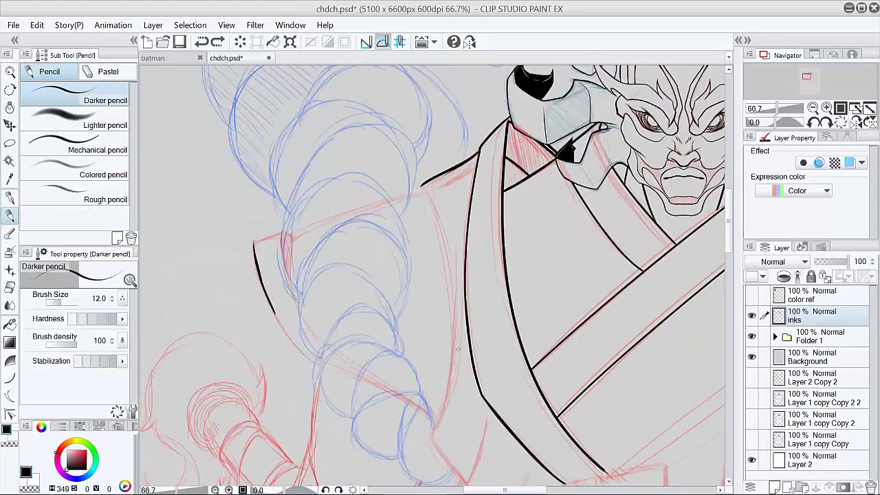
Ink the left armhole edge with the G-pen at size 12, from the shoulder corner down to the armpit
{"action": "key", "text": "bracketright"}
{"action": "key", "text": "bracketright"}
{"action": "key", "text": "p"}
{"action": "left_click_drag", "start_coordinate": [421, 187], "coordinate": [432, 444]}
Ink the inner curve of the left sleeve opening from its upper corner down to the end of the armhole line
{"action": "scroll", "coordinate": [422, 185], "scroll_direction": "up", "scroll_amount": 1}
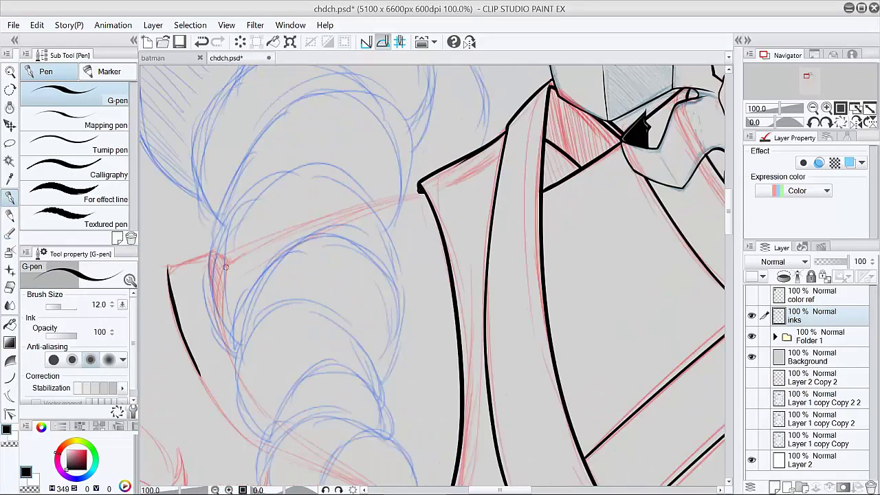
{"action": "mouse_move", "coordinate": [225, 265]}
{"action": "left_mouse_down"}
{"action": "mouse_move", "coordinate": [368, 471]}
{"action": "mouse_move", "coordinate": [316, 448]}
{"action": "mouse_move", "coordinate": [376, 492]}
{"action": "left_mouse_up"}
{"action": "key", "text": "ctrl+z"}
{"action": "left_click_drag", "start_coordinate": [375, 474], "coordinate": [407, 366]}
{"action": "key", "text": "ctrl+z"}
{"action": "left_click_drag", "start_coordinate": [257, 154], "coordinate": [479, 443]}
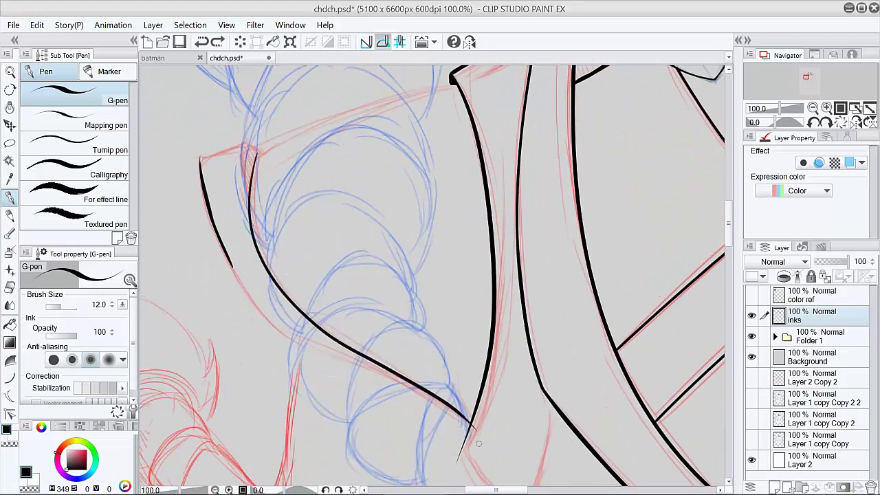
{"action": "key", "text": "ctrl+z"}
{"action": "left_click_drag", "start_coordinate": [253, 153], "coordinate": [468, 423]}
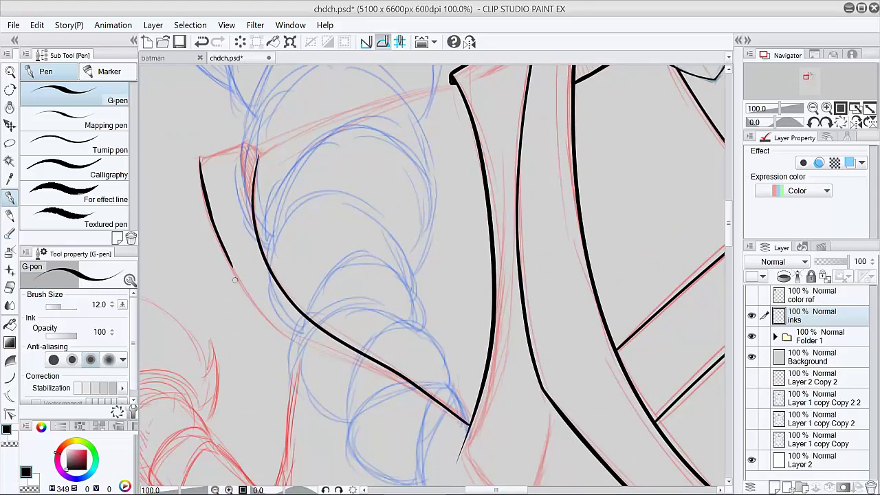
Extend the left sleeve's outer edge down to the armhole tip and erase the overshooting ends
{"action": "mouse_move", "coordinate": [205, 194]}
{"action": "left_mouse_down"}
{"action": "mouse_move", "coordinate": [309, 344]}
{"action": "mouse_move", "coordinate": [474, 431]}
{"action": "left_mouse_up"}
{"action": "key", "text": "e"}
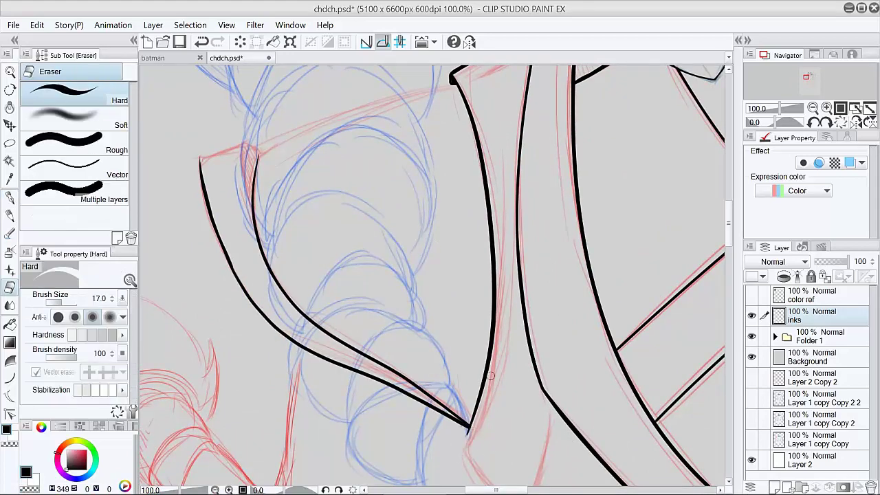
{"action": "left_click_drag", "start_coordinate": [490, 376], "coordinate": [417, 260]}
Ink the robe's left side outline below the armhole and its two creases with the G-pen at size 10
{"action": "key", "text": "p"}
{"action": "mouse_move", "coordinate": [388, 330]}
{"action": "left_mouse_down"}
{"action": "mouse_move", "coordinate": [434, 411]}
{"action": "mouse_move", "coordinate": [474, 310]}
{"action": "mouse_move", "coordinate": [432, 422]}
{"action": "mouse_move", "coordinate": [484, 461]}
{"action": "mouse_move", "coordinate": [547, 374]}
{"action": "left_mouse_up"}
{"action": "key", "text": "bracketleft"}
{"action": "key", "text": "ctrl+z"}
{"action": "left_click_drag", "start_coordinate": [506, 445], "coordinate": [550, 374]}
{"action": "key", "text": "ctrl+z"}
{"action": "key", "text": "ctrl+z"}
{"action": "left_click_drag", "start_coordinate": [503, 449], "coordinate": [538, 397]}
{"action": "left_click_drag", "start_coordinate": [453, 396], "coordinate": [486, 310]}
Ink thin fabric folds along the inner side of the left armhole edge
{"action": "left_click_drag", "start_coordinate": [546, 221], "coordinate": [588, 325]}
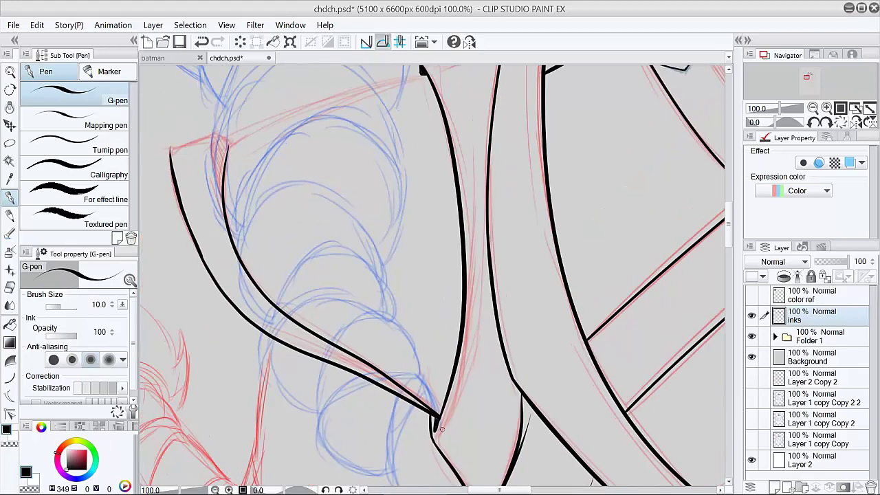
{"action": "mouse_move", "coordinate": [436, 441]}
{"action": "left_mouse_down"}
{"action": "mouse_move", "coordinate": [472, 362]}
{"action": "mouse_move", "coordinate": [519, 456]}
{"action": "left_mouse_up"}
{"action": "left_click_drag", "start_coordinate": [473, 183], "coordinate": [504, 321]}
{"action": "left_click_drag", "start_coordinate": [502, 282], "coordinate": [510, 365]}
{"action": "left_click_drag", "start_coordinate": [574, 362], "coordinate": [648, 377]}
Rotate the canvas and ink the left sleeve opening's rim, rounding its corner and adding the inner fold line
{"action": "left_click_drag", "start_coordinate": [594, 423], "coordinate": [554, 273]}
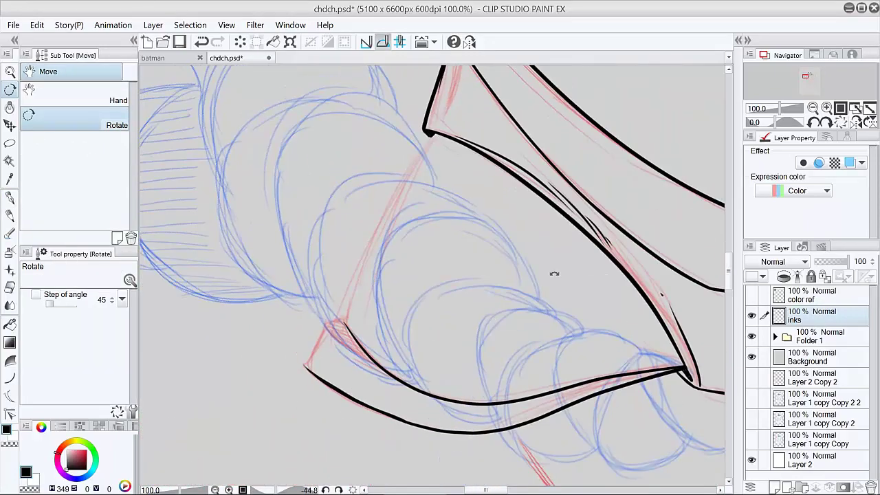
{"action": "left_click_drag", "start_coordinate": [328, 323], "coordinate": [366, 374]}
{"action": "key", "text": "ctrl+z"}
{"action": "left_click_drag", "start_coordinate": [306, 367], "coordinate": [343, 322]}
{"action": "mouse_move", "coordinate": [496, 182]}
{"action": "left_mouse_down"}
{"action": "mouse_move", "coordinate": [560, 301]}
{"action": "mouse_move", "coordinate": [558, 289]}
{"action": "left_mouse_up"}
{"action": "key", "text": "ctrl+z"}
{"action": "left_click_drag", "start_coordinate": [320, 234], "coordinate": [342, 351]}
{"action": "key", "text": "ctrl+z"}
{"action": "left_click_drag", "start_coordinate": [323, 233], "coordinate": [317, 252]}
{"action": "left_click_drag", "start_coordinate": [303, 340], "coordinate": [315, 369]}
Ink the left sleeve's upper edge from the rim up to the shoulder corner
{"action": "left_click_drag", "start_coordinate": [507, 386], "coordinate": [561, 310]}
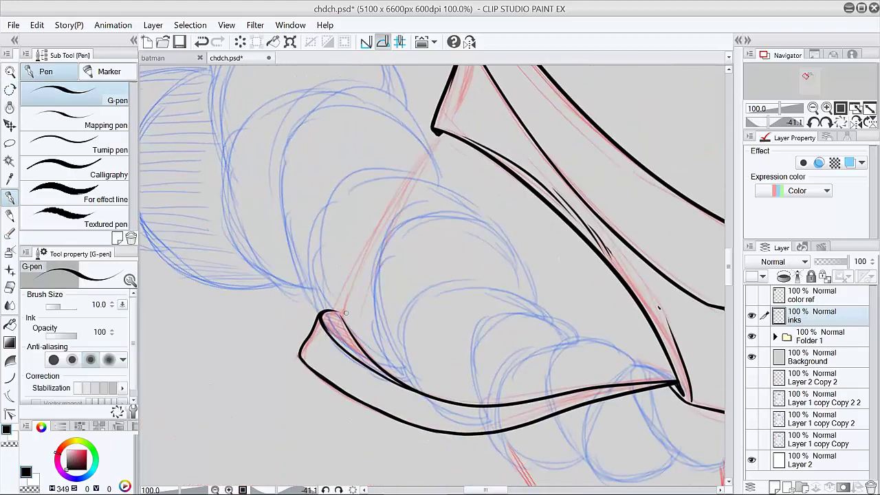
{"action": "mouse_move", "coordinate": [341, 316]}
{"action": "left_mouse_down"}
{"action": "mouse_move", "coordinate": [443, 135]}
{"action": "mouse_move", "coordinate": [376, 224]}
{"action": "left_mouse_up"}
{"action": "key", "text": "ctrl+z"}
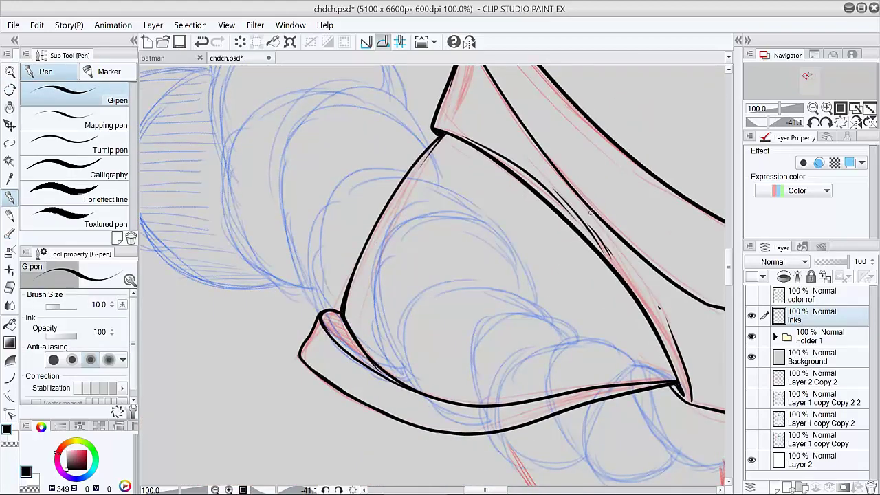
Reset the canvas rotation and ink the top edge of the belt's left half, erasing small gaps between its segments
{"action": "double_click", "coordinate": [600, 357]}
{"action": "left_click_drag", "start_coordinate": [603, 369], "coordinate": [251, 76]}
{"action": "mouse_move", "coordinate": [345, 381]}
{"action": "left_mouse_down"}
{"action": "mouse_move", "coordinate": [360, 389]}
{"action": "mouse_move", "coordinate": [289, 443]}
{"action": "left_mouse_up"}
{"action": "key", "text": "ctrl+z"}
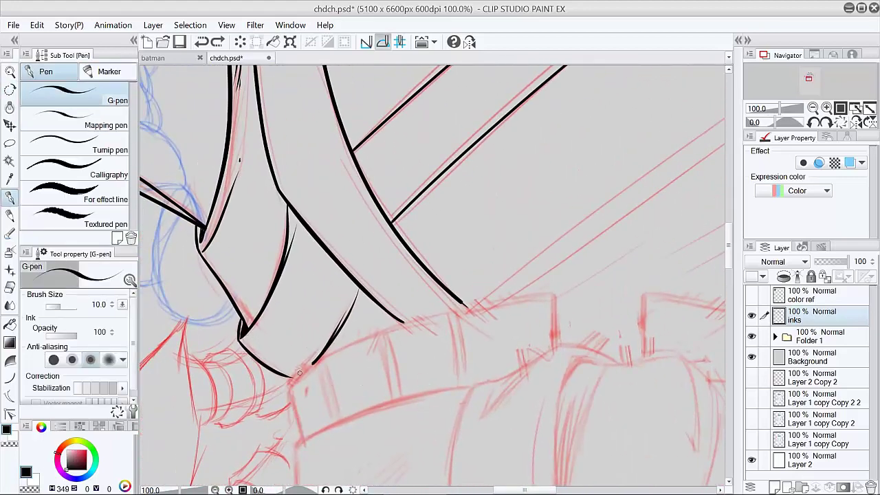
{"action": "left_click_drag", "start_coordinate": [289, 387], "coordinate": [567, 299]}
{"action": "left_click_drag", "start_coordinate": [290, 384], "coordinate": [564, 294]}
{"action": "key", "text": "e"}
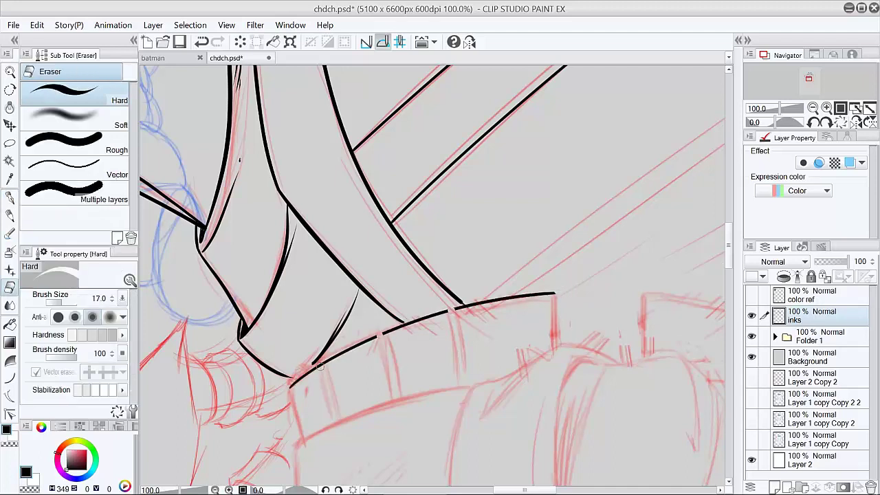
Ink the vertical dividers of the belt's left upper band and its double-lined end near the centre
{"action": "key", "text": "p"}
{"action": "left_click_drag", "start_coordinate": [289, 385], "coordinate": [306, 454]}
{"action": "left_click_drag", "start_coordinate": [324, 364], "coordinate": [341, 422]}
{"action": "left_click_drag", "start_coordinate": [383, 334], "coordinate": [400, 415]}
{"action": "left_click_drag", "start_coordinate": [455, 309], "coordinate": [466, 406]}
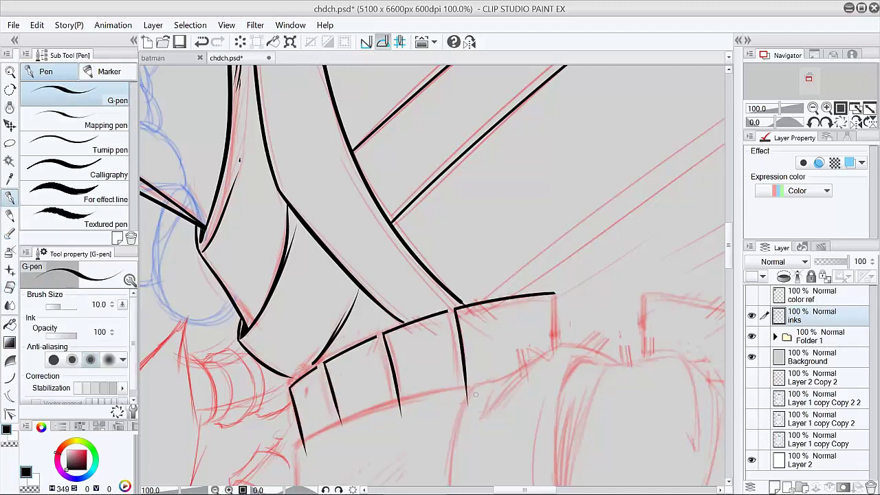
{"action": "mouse_move", "coordinate": [554, 294]}
{"action": "left_mouse_down"}
{"action": "mouse_move", "coordinate": [546, 385]}
{"action": "mouse_move", "coordinate": [556, 365]}
{"action": "mouse_move", "coordinate": [563, 368]}
{"action": "left_mouse_up"}
{"action": "key", "text": "ctrl+z"}
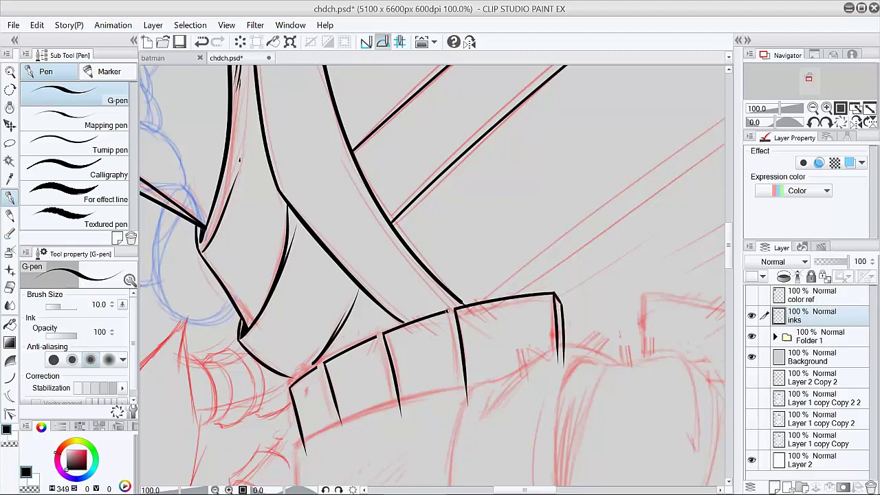
Add a second parallel line beside each of the three inner dividers to give the belt segments thickness
{"action": "left_click_drag", "start_coordinate": [448, 310], "coordinate": [466, 416]}
{"action": "left_click_drag", "start_coordinate": [377, 336], "coordinate": [397, 422]}
{"action": "key", "text": "ctrl+z"}
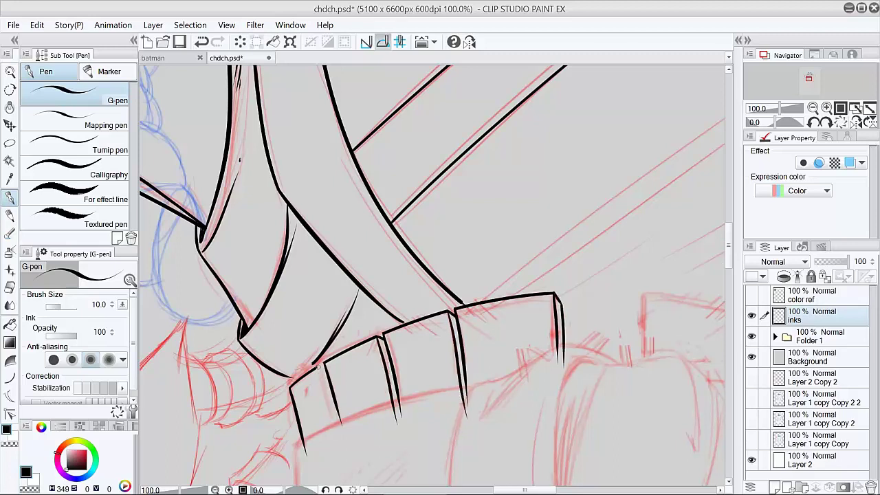
{"action": "key", "text": "ctrl+z"}
{"action": "left_click_drag", "start_coordinate": [317, 367], "coordinate": [342, 444]}
{"action": "left_click_drag", "start_coordinate": [318, 367], "coordinate": [327, 370]}
{"action": "key", "text": "ctrl+z"}
Erase the divider ends that extend past the lower edge of the belt's upper band
{"action": "key", "text": "e"}
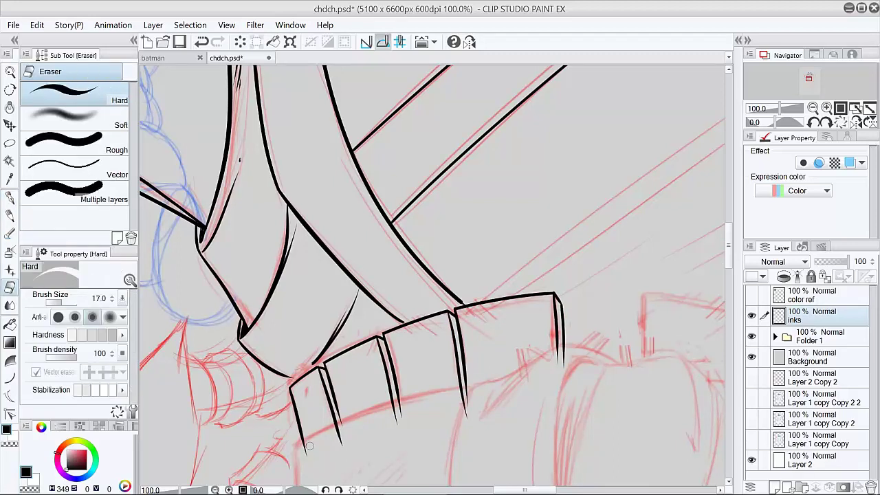
{"action": "left_click_drag", "start_coordinate": [389, 420], "coordinate": [396, 403]}
{"action": "left_click_drag", "start_coordinate": [465, 405], "coordinate": [461, 416]}
Add short hatching strokes with the G-pen inside the leftmost segments of the belt's upper band
{"action": "key", "text": "p"}
{"action": "left_click_drag", "start_coordinate": [294, 382], "coordinate": [301, 409]}
{"action": "left_click_drag", "start_coordinate": [330, 423], "coordinate": [335, 359]}
{"action": "left_click_drag", "start_coordinate": [379, 405], "coordinate": [376, 385]}
{"action": "left_click_drag", "start_coordinate": [383, 404], "coordinate": [382, 389]}
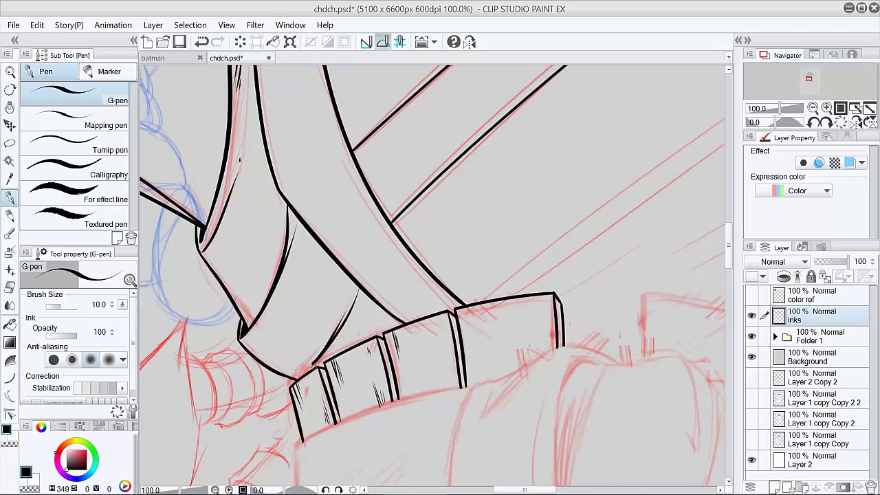
Clean up the short robe crease above the belt's left end and reinforce it with parallel tapered strokes
{"action": "key", "text": "e"}
{"action": "left_click_drag", "start_coordinate": [314, 364], "coordinate": [357, 294]}
{"action": "key", "text": "p"}
{"action": "left_click_drag", "start_coordinate": [311, 370], "coordinate": [358, 301]}
{"action": "left_click_drag", "start_coordinate": [320, 365], "coordinate": [361, 302]}
Add hatching strokes inside the upper band's remaining segments nearer the central knot
{"action": "left_click_drag", "start_coordinate": [488, 372], "coordinate": [461, 262]}
{"action": "left_click_drag", "start_coordinate": [525, 289], "coordinate": [522, 247]}
{"action": "left_click_drag", "start_coordinate": [508, 309], "coordinate": [510, 270]}
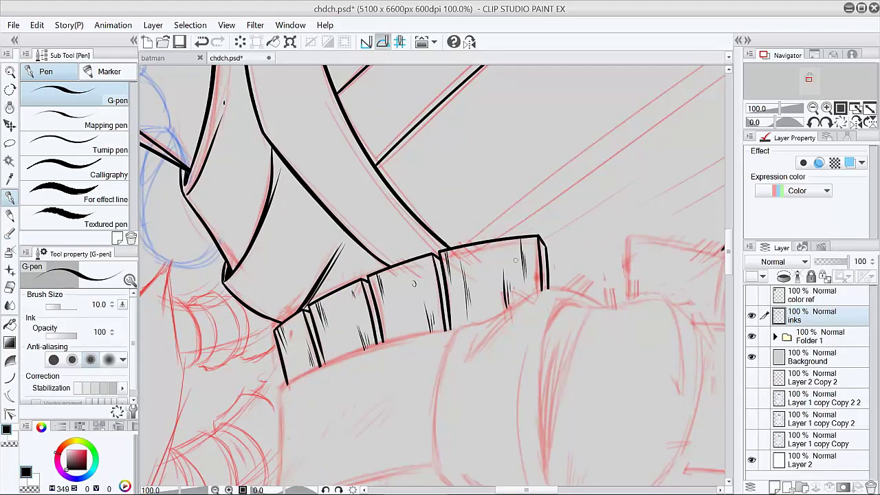
Ink the long curved lower edge of the belt's upper band up to the central knot, redoing strokes and trimming its end
{"action": "left_click_drag", "start_coordinate": [474, 378], "coordinate": [513, 259]}
{"action": "left_click_drag", "start_coordinate": [323, 269], "coordinate": [536, 208]}
{"action": "key", "text": "ctrl+z"}
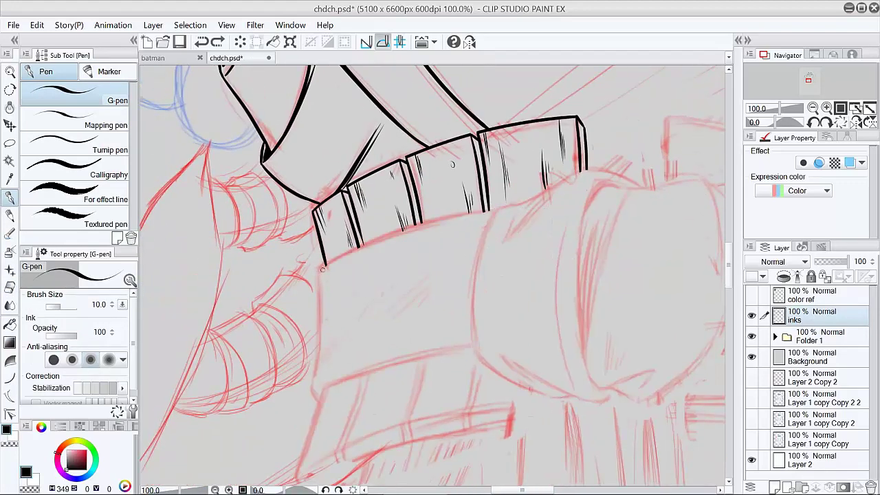
{"action": "left_click_drag", "start_coordinate": [322, 269], "coordinate": [542, 210]}
{"action": "key", "text": "ctrl+z"}
{"action": "left_click_drag", "start_coordinate": [322, 270], "coordinate": [519, 208]}
{"action": "key", "text": "ctrl+z"}
{"action": "left_click_drag", "start_coordinate": [322, 269], "coordinate": [541, 208]}
{"action": "key", "text": "ctrl+z"}
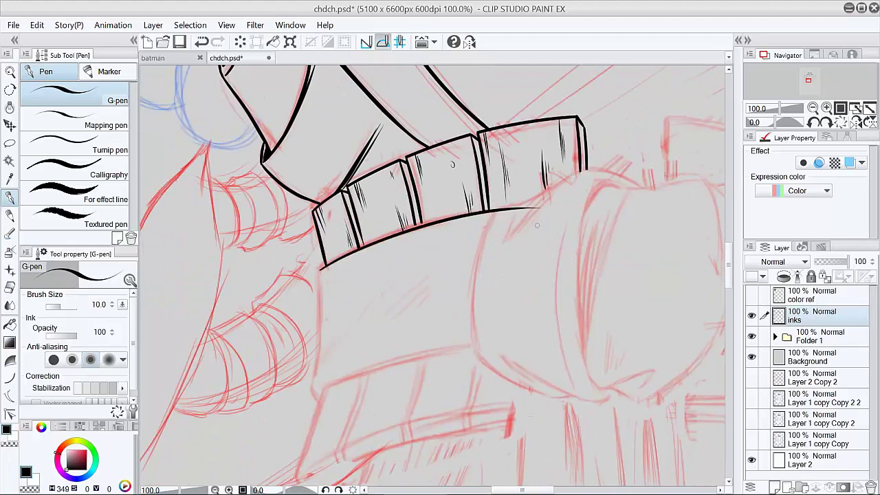
{"action": "key", "text": "e"}
{"action": "key", "text": "p"}
Ink the left side and curved lower edge of the belt's wide middle band, plus the slanted left side of the band below
{"action": "left_click_drag", "start_coordinate": [317, 267], "coordinate": [321, 402]}
{"action": "key", "text": "ctrl+z"}
{"action": "mouse_move", "coordinate": [324, 267]}
{"action": "left_mouse_down"}
{"action": "mouse_move", "coordinate": [312, 380]}
{"action": "mouse_move", "coordinate": [318, 400]}
{"action": "left_mouse_up"}
{"action": "left_click_drag", "start_coordinate": [350, 370], "coordinate": [395, 306]}
{"action": "mouse_move", "coordinate": [367, 326]}
{"action": "left_mouse_down"}
{"action": "mouse_move", "coordinate": [342, 419]}
{"action": "mouse_move", "coordinate": [564, 277]}
{"action": "mouse_move", "coordinate": [480, 278]}
{"action": "left_mouse_up"}
{"action": "key", "text": "ctrl+z"}
{"action": "key", "text": "ctrl+z"}
{"action": "key", "text": "e"}
{"action": "key", "text": "p"}
Add diagonal shine strokes and small creases to the belt's middle band, and try a contour stroke at the knot
{"action": "left_click_drag", "start_coordinate": [367, 294], "coordinate": [404, 237]}
{"action": "mouse_move", "coordinate": [386, 273]}
{"action": "left_mouse_down"}
{"action": "mouse_move", "coordinate": [413, 242]}
{"action": "mouse_move", "coordinate": [505, 191]}
{"action": "left_mouse_up"}
{"action": "left_click_drag", "start_coordinate": [448, 254], "coordinate": [481, 229]}
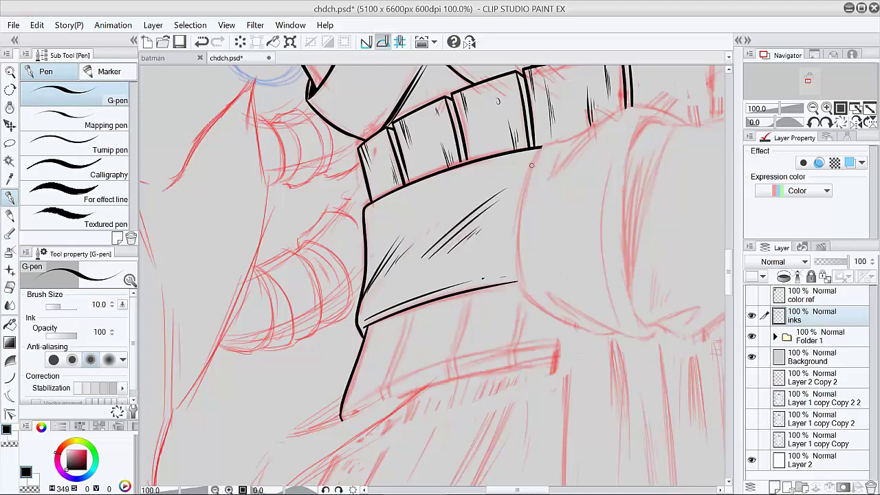
{"action": "left_click_drag", "start_coordinate": [531, 164], "coordinate": [510, 167]}
{"action": "left_click_drag", "start_coordinate": [482, 265], "coordinate": [517, 255]}
{"action": "left_click_drag", "start_coordinate": [542, 147], "coordinate": [539, 301]}
{"action": "key", "text": "ctrl+z"}
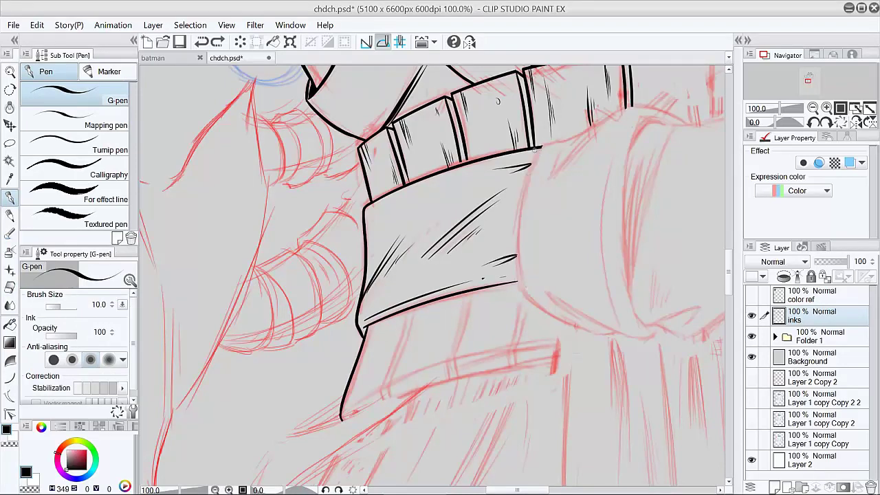
Ink the lower edge of the belt's lower band as two parallel curves
{"action": "left_click_drag", "start_coordinate": [485, 399], "coordinate": [494, 293]}
{"action": "mouse_move", "coordinate": [351, 315]}
{"action": "left_mouse_down"}
{"action": "mouse_move", "coordinate": [613, 255]}
{"action": "mouse_move", "coordinate": [587, 254]}
{"action": "mouse_move", "coordinate": [637, 254]}
{"action": "mouse_move", "coordinate": [619, 232]}
{"action": "left_mouse_up"}
{"action": "key", "text": "ctrl+z"}
{"action": "key", "text": "ctrl+z"}
{"action": "key", "text": "ctrl+z"}
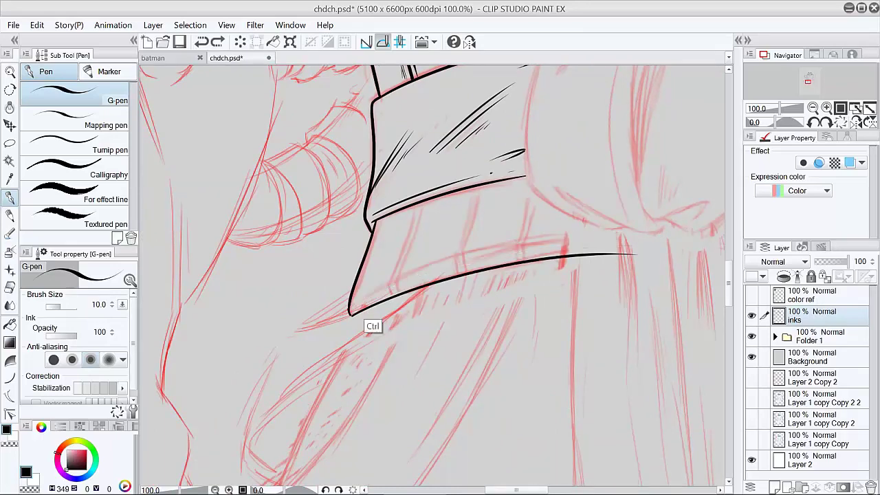
{"action": "mouse_move", "coordinate": [350, 308]}
{"action": "left_mouse_down"}
{"action": "mouse_move", "coordinate": [632, 233]}
{"action": "mouse_move", "coordinate": [630, 241]}
{"action": "left_mouse_up"}
Erase gaps in the lower band's double edge and close the ends of each trim piece with short strokes
{"action": "key", "text": "e"}
{"action": "scroll", "coordinate": [636, 237], "scroll_direction": "down", "scroll_amount": 3}
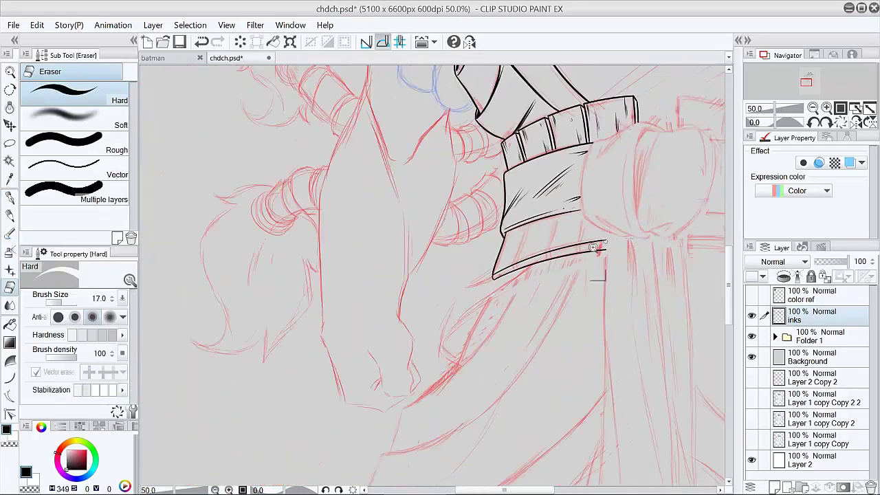
{"action": "scroll", "coordinate": [587, 254], "scroll_direction": "up", "scroll_amount": 3}
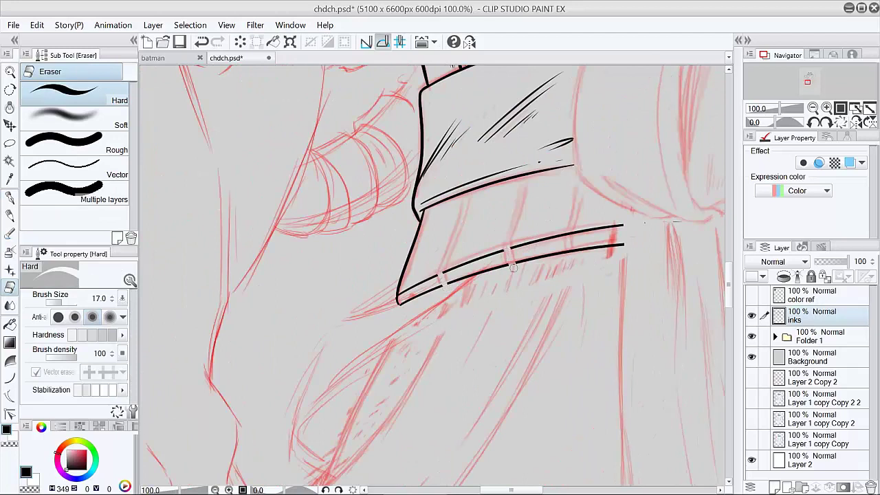
{"action": "key", "text": "p"}
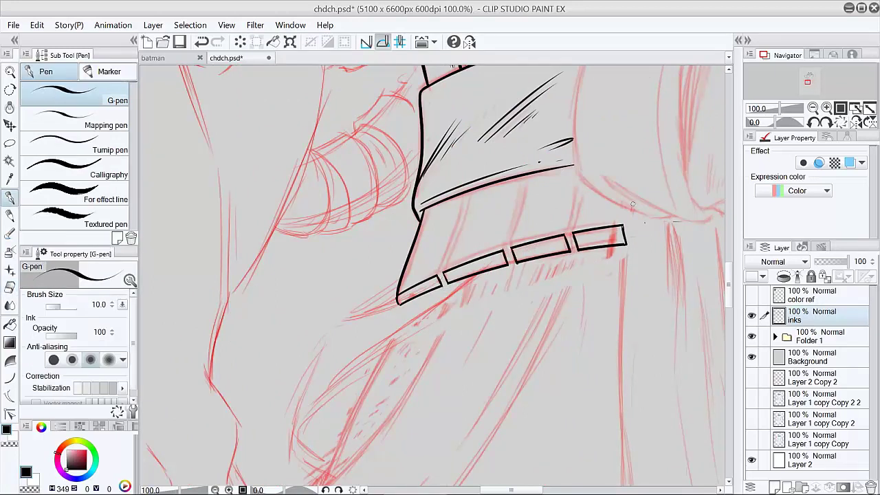
Ink the long vertical robe edge running down from the inner end of the belt's lower band
{"action": "scroll", "coordinate": [636, 227], "scroll_direction": "down", "scroll_amount": 3}
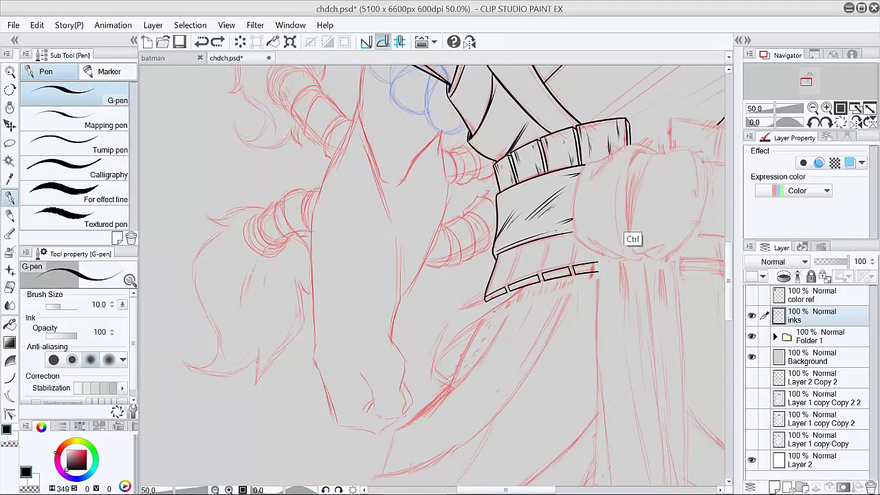
{"action": "left_click_drag", "start_coordinate": [597, 259], "coordinate": [600, 454]}
{"action": "scroll", "coordinate": [602, 275], "scroll_direction": "up", "scroll_amount": 3}
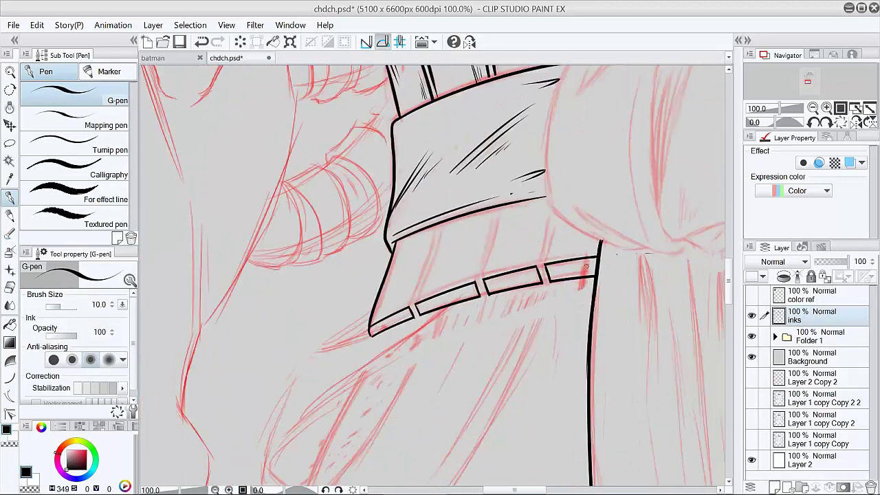
Ink double-lined slanted dividers between the middle band and the trim pieces of the belt's lower band
{"action": "mouse_move", "coordinate": [577, 213]}
{"action": "left_mouse_down"}
{"action": "mouse_move", "coordinate": [592, 362]}
{"action": "mouse_move", "coordinate": [589, 347]}
{"action": "left_mouse_up"}
{"action": "key", "text": "ctrl+z"}
{"action": "left_click_drag", "start_coordinate": [423, 439], "coordinate": [457, 354]}
{"action": "key", "text": "ctrl+z"}
{"action": "left_click_drag", "start_coordinate": [512, 341], "coordinate": [489, 414]}
{"action": "left_click_drag", "start_coordinate": [496, 414], "coordinate": [518, 338]}
{"action": "left_click_drag", "start_coordinate": [547, 398], "coordinate": [559, 339]}
{"action": "left_click_drag", "start_coordinate": [559, 398], "coordinate": [569, 341]}
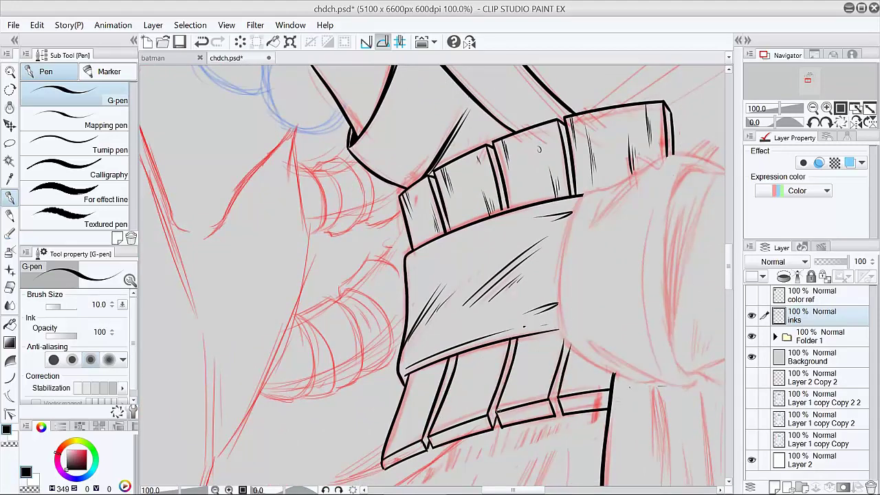
Add hatching strokes inside the lower band's segments and along its trim pieces
{"action": "left_click_drag", "start_coordinate": [406, 420], "coordinate": [390, 453]}
{"action": "mouse_move", "coordinate": [432, 367]}
{"action": "left_mouse_down"}
{"action": "mouse_move", "coordinate": [419, 403]}
{"action": "mouse_move", "coordinate": [441, 429]}
{"action": "left_mouse_up"}
{"action": "left_click_drag", "start_coordinate": [493, 347], "coordinate": [477, 392]}
{"action": "left_click_drag", "start_coordinate": [493, 370], "coordinate": [488, 382]}
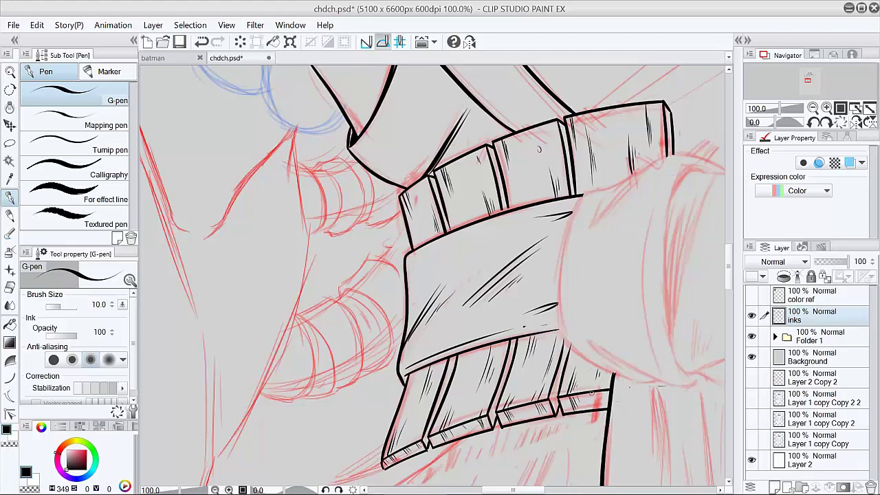
Ink the outer and inner contours of the draped fold hanging under the belt's left end, redoing misplaced strokes
{"action": "left_click_drag", "start_coordinate": [593, 355], "coordinate": [612, 309]}
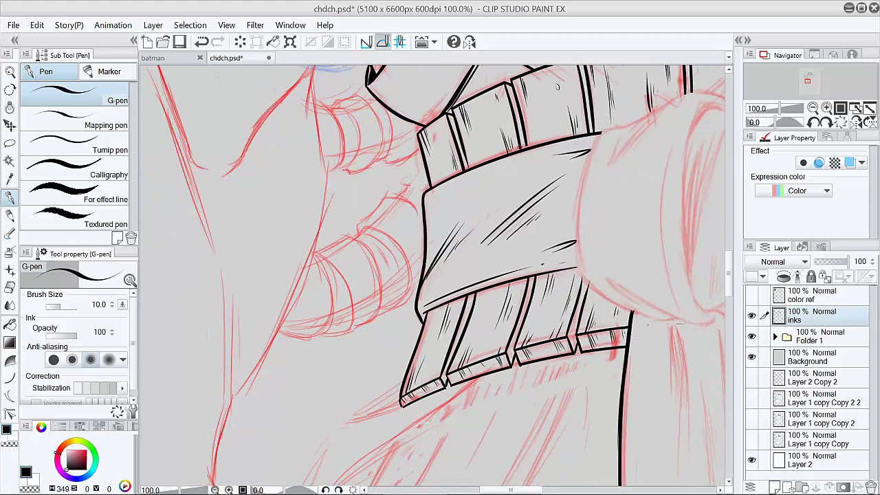
{"action": "scroll", "coordinate": [516, 405], "scroll_direction": "down", "scroll_amount": 1}
{"action": "mouse_move", "coordinate": [516, 406]}
{"action": "left_mouse_down"}
{"action": "mouse_move", "coordinate": [626, 283]}
{"action": "mouse_move", "coordinate": [385, 303]}
{"action": "mouse_move", "coordinate": [470, 322]}
{"action": "left_mouse_up"}
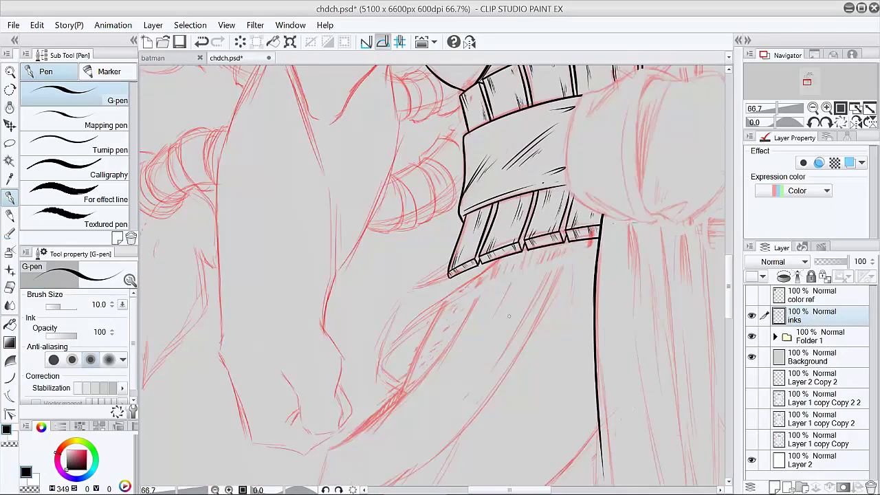
{"action": "mouse_move", "coordinate": [477, 266]}
{"action": "left_mouse_down"}
{"action": "mouse_move", "coordinate": [356, 327]}
{"action": "mouse_move", "coordinate": [380, 311]}
{"action": "mouse_move", "coordinate": [373, 355]}
{"action": "mouse_move", "coordinate": [384, 397]}
{"action": "left_mouse_up"}
{"action": "key", "text": "e"}
{"action": "key", "text": "p"}
{"action": "left_click_drag", "start_coordinate": [384, 306], "coordinate": [372, 353]}
{"action": "key", "text": "ctrl+z"}
{"action": "mouse_move", "coordinate": [502, 267]}
{"action": "left_mouse_down"}
{"action": "mouse_move", "coordinate": [376, 384]}
{"action": "mouse_move", "coordinate": [380, 373]}
{"action": "left_mouse_up"}
{"action": "key", "text": "ctrl+z"}
{"action": "key", "text": "ctrl+z"}
Add tapered crease lines inside the draped fold near the belt and along its outer bend
{"action": "left_click_drag", "start_coordinate": [479, 264], "coordinate": [401, 316]}
{"action": "left_click_drag", "start_coordinate": [474, 270], "coordinate": [435, 292]}
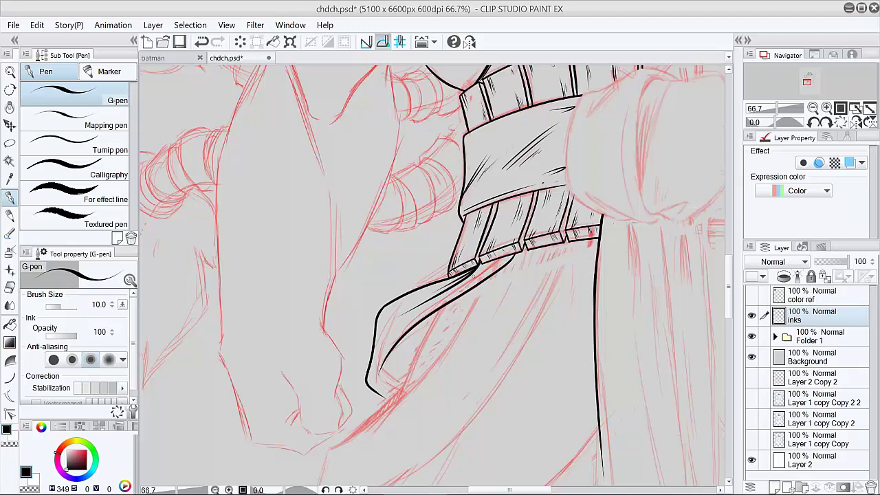
{"action": "left_click_drag", "start_coordinate": [380, 331], "coordinate": [372, 357]}
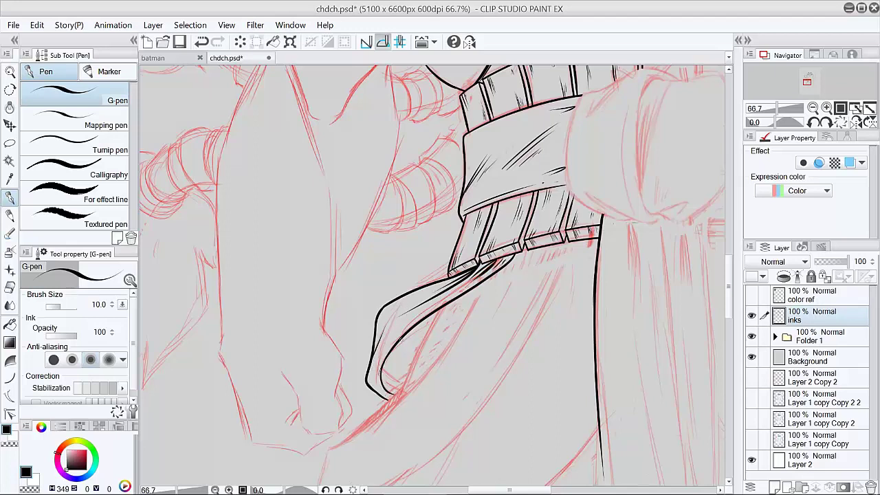
Ink curved creases inside the draped fold's opening and work on the straight edge that closes it
{"action": "scroll", "coordinate": [418, 358], "scroll_direction": "up", "scroll_amount": 2}
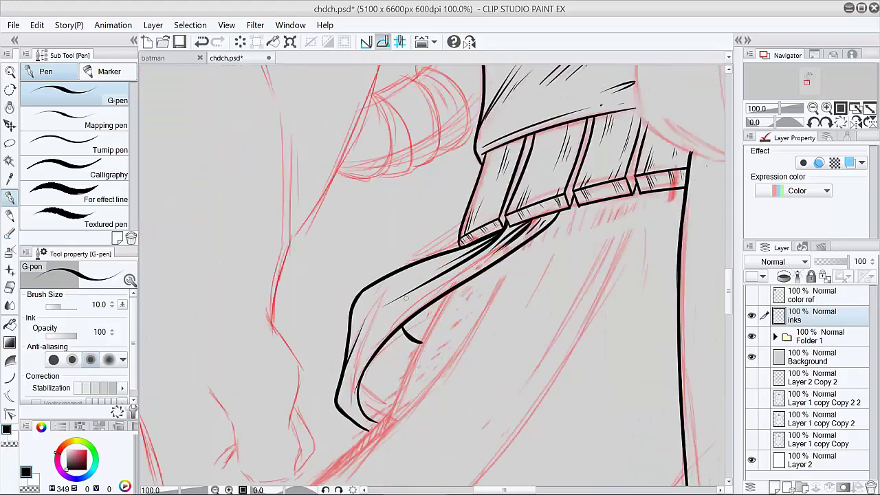
{"action": "left_click_drag", "start_coordinate": [404, 378], "coordinate": [379, 362]}
{"action": "left_click_drag", "start_coordinate": [404, 382], "coordinate": [382, 372]}
{"action": "left_click_drag", "start_coordinate": [451, 291], "coordinate": [388, 432]}
{"action": "key", "text": "ctrl+z"}
Ink the tapered robe edge running down from the tip of the fold's opening and a line rising beside it
{"action": "mouse_move", "coordinate": [438, 415]}
{"action": "left_mouse_down"}
{"action": "mouse_move", "coordinate": [555, 323]}
{"action": "mouse_move", "coordinate": [401, 409]}
{"action": "left_mouse_up"}
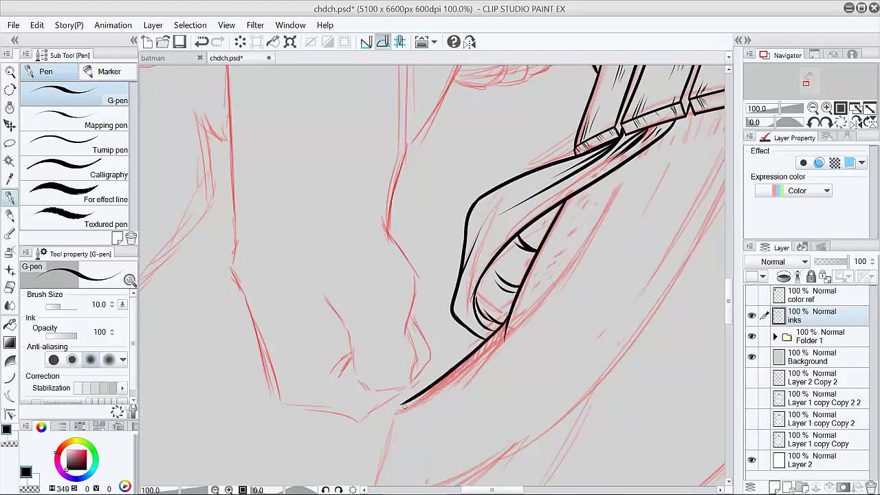
{"action": "key", "text": "ctrl+z"}
{"action": "mouse_move", "coordinate": [507, 321]}
{"action": "left_mouse_down"}
{"action": "mouse_move", "coordinate": [419, 400]}
{"action": "mouse_move", "coordinate": [575, 261]}
{"action": "left_mouse_up"}
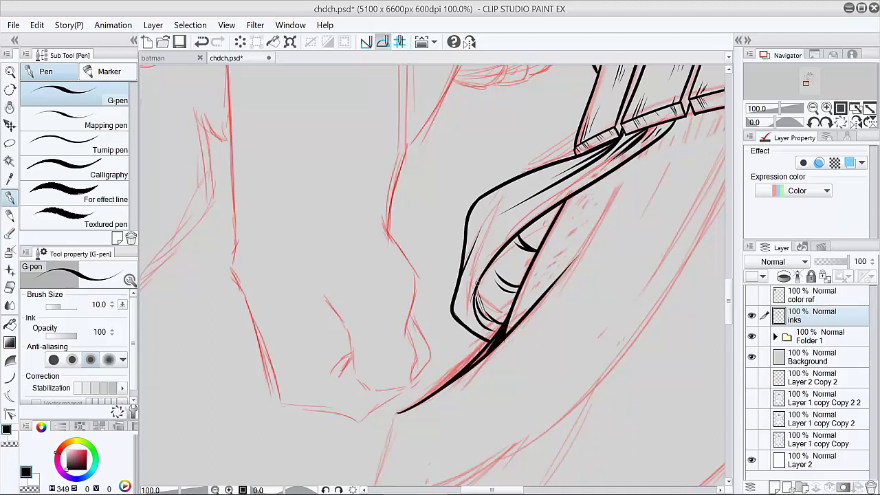
Shade the interior of the fold's opening with close parallel hatching strokes
{"action": "left_click_drag", "start_coordinate": [477, 283], "coordinate": [491, 315]}
{"action": "left_click_drag", "start_coordinate": [481, 276], "coordinate": [505, 321]}
{"action": "mouse_move", "coordinate": [491, 264]}
{"action": "left_mouse_down"}
{"action": "mouse_move", "coordinate": [508, 312]}
{"action": "mouse_move", "coordinate": [512, 302]}
{"action": "left_mouse_up"}
{"action": "left_click_drag", "start_coordinate": [501, 253], "coordinate": [520, 285]}
{"action": "mouse_move", "coordinate": [512, 243]}
{"action": "left_mouse_down"}
{"action": "mouse_move", "coordinate": [524, 276]}
{"action": "mouse_move", "coordinate": [530, 269]}
{"action": "left_mouse_up"}
{"action": "left_click_drag", "start_coordinate": [523, 242], "coordinate": [532, 259]}
Ink the short end edge of the robe layer below the draped fold and add crease strokes at its corner
{"action": "left_click_drag", "start_coordinate": [550, 296], "coordinate": [444, 256]}
{"action": "mouse_move", "coordinate": [521, 125]}
{"action": "left_mouse_down"}
{"action": "mouse_move", "coordinate": [441, 257]}
{"action": "mouse_move", "coordinate": [426, 266]}
{"action": "mouse_move", "coordinate": [459, 228]}
{"action": "mouse_move", "coordinate": [458, 236]}
{"action": "left_mouse_up"}
{"action": "key", "text": "ctrl+z"}
{"action": "left_click_drag", "start_coordinate": [527, 364], "coordinate": [732, 258]}
{"action": "mouse_move", "coordinate": [507, 262]}
{"action": "left_mouse_down"}
{"action": "mouse_move", "coordinate": [468, 357]}
{"action": "mouse_move", "coordinate": [505, 287]}
{"action": "left_mouse_up"}
{"action": "left_click_drag", "start_coordinate": [482, 329], "coordinate": [517, 290]}
Rotate the canvas upside down and ink the two long sweeping edges of the skirt layer below the belt
{"action": "key", "text": "ctrl+minus"}
{"action": "mouse_move", "coordinate": [631, 245]}
{"action": "left_mouse_down"}
{"action": "mouse_move", "coordinate": [459, 365]}
{"action": "mouse_move", "coordinate": [542, 278]}
{"action": "left_mouse_up"}
{"action": "mouse_move", "coordinate": [555, 150]}
{"action": "left_mouse_down"}
{"action": "mouse_move", "coordinate": [520, 220]}
{"action": "mouse_move", "coordinate": [345, 349]}
{"action": "left_mouse_up"}
{"action": "key", "text": "ctrl+z"}
{"action": "left_click_drag", "start_coordinate": [552, 213], "coordinate": [312, 338]}
{"action": "mouse_move", "coordinate": [311, 401]}
{"action": "left_mouse_down"}
{"action": "mouse_move", "coordinate": [547, 180]}
{"action": "mouse_move", "coordinate": [308, 404]}
{"action": "left_mouse_up"}
{"action": "key", "text": "ctrl+z"}
{"action": "left_click_drag", "start_coordinate": [289, 265], "coordinate": [558, 135]}
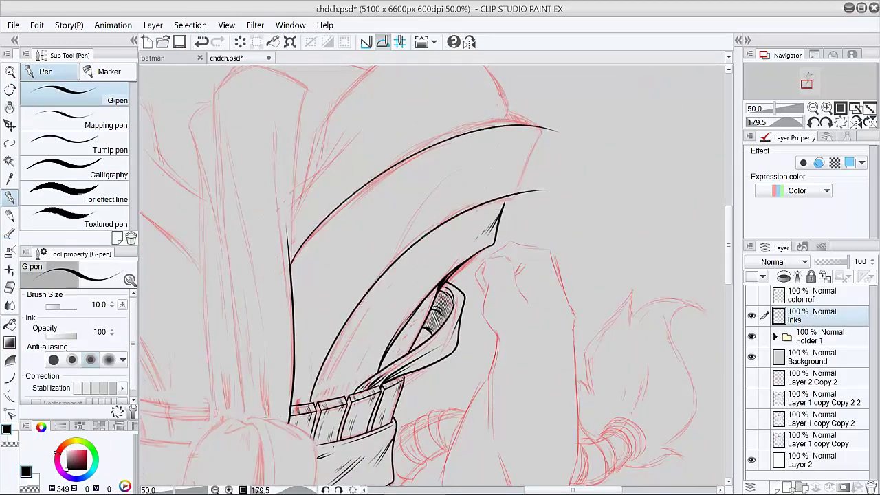
Turn the canvas upright, trim the sweeping curves' outer ends and ink the short slanted edge joining them
{"action": "key", "text": "r"}
{"action": "left_click_drag", "start_coordinate": [397, 364], "coordinate": [467, 187]}
{"action": "key", "text": "e"}
{"action": "left_click_drag", "start_coordinate": [307, 418], "coordinate": [320, 423]}
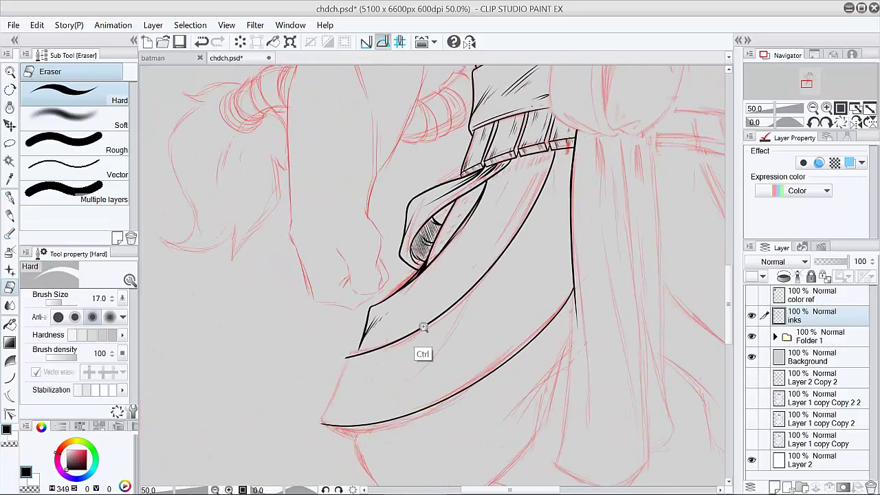
{"action": "left_click", "coordinate": [422, 328], "text": "ctrl"}
{"action": "left_click_drag", "start_coordinate": [422, 328], "coordinate": [533, 307]}
{"action": "key", "text": "p"}
{"action": "left_click_drag", "start_coordinate": [434, 341], "coordinate": [401, 432]}
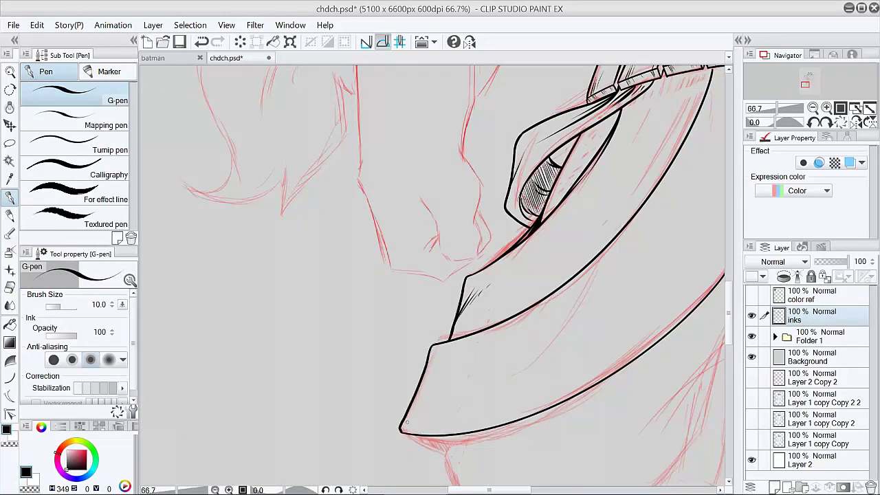
Ink the double-lined folded underside at the skirt layer's lower corner and fill its inner area solid black
{"action": "scroll", "coordinate": [401, 432], "scroll_direction": "up", "scroll_amount": 1}
{"action": "key", "text": "e"}
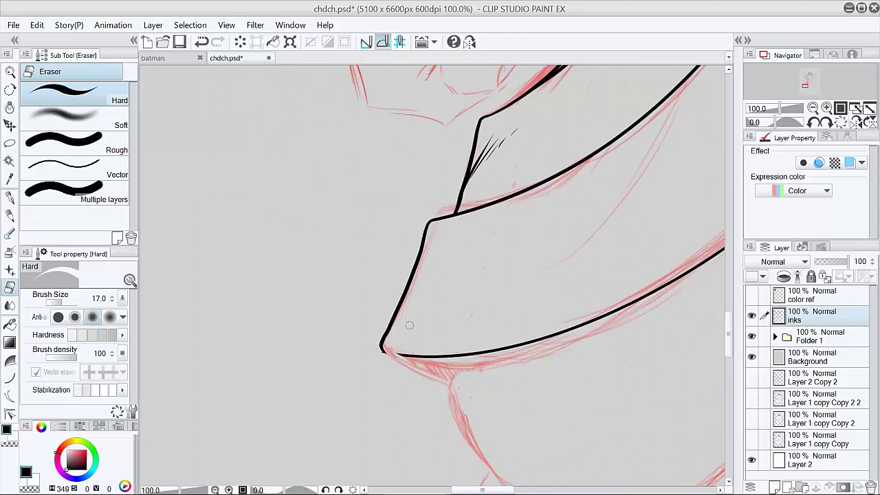
{"action": "key", "text": "p"}
{"action": "left_click_drag", "start_coordinate": [383, 349], "coordinate": [459, 392]}
{"action": "key", "text": "ctrl+z"}
{"action": "mouse_move", "coordinate": [394, 352]}
{"action": "left_mouse_down"}
{"action": "mouse_move", "coordinate": [464, 383]}
{"action": "mouse_move", "coordinate": [458, 387]}
{"action": "mouse_move", "coordinate": [459, 355]}
{"action": "left_mouse_up"}
{"action": "key", "text": "e"}
{"action": "key", "text": "p"}
{"action": "key", "text": "ctrl+z"}
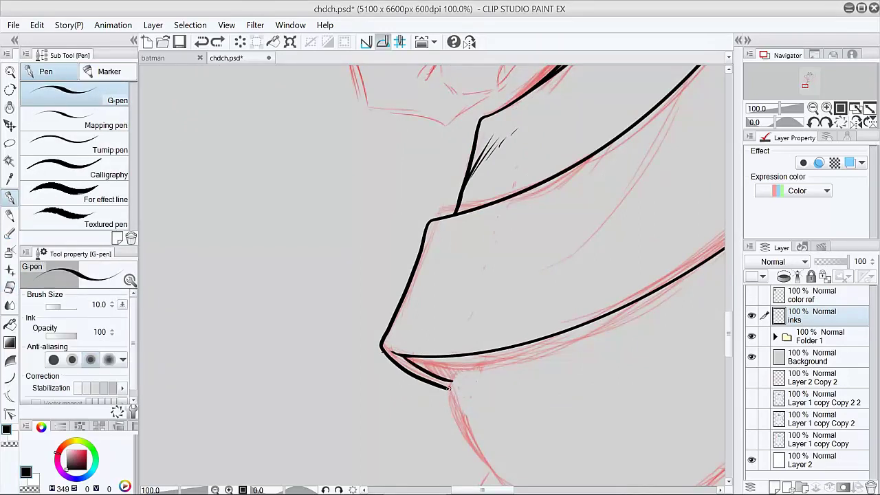
{"action": "left_click_drag", "start_coordinate": [449, 388], "coordinate": [461, 356]}
{"action": "left_click_drag", "start_coordinate": [408, 356], "coordinate": [451, 373]}
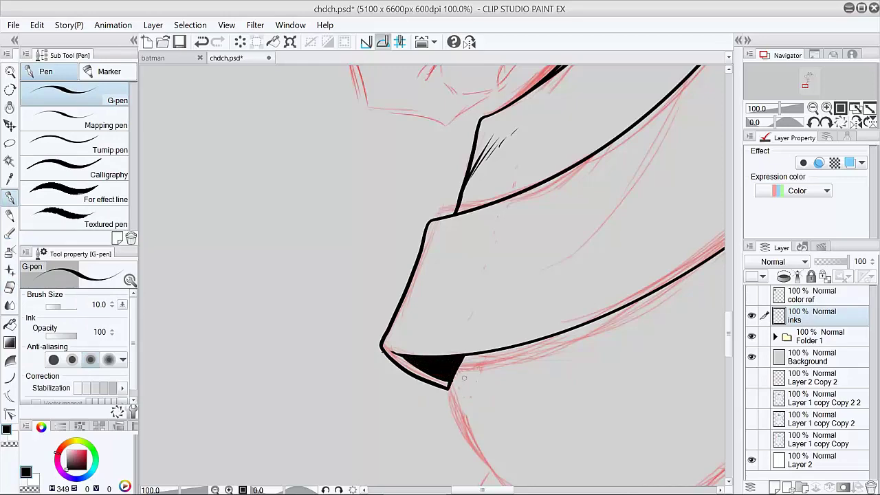
Ink a thin hem line parallel to the skirt layer's lower edge on a rotated canvas, then reset the rotation
{"action": "left_click_drag", "start_coordinate": [593, 377], "coordinate": [468, 353]}
{"action": "left_click", "coordinate": [488, 329], "text": "ctrl"}
{"action": "left_click", "coordinate": [575, 287], "text": "ctrl"}
{"action": "left_click_drag", "start_coordinate": [576, 287], "coordinate": [529, 329]}
{"action": "left_click_drag", "start_coordinate": [354, 360], "coordinate": [370, 358]}
{"action": "key", "text": "ctrl+z"}
{"action": "mouse_move", "coordinate": [542, 210]}
{"action": "left_mouse_down"}
{"action": "mouse_move", "coordinate": [486, 444]}
{"action": "mouse_move", "coordinate": [313, 399]}
{"action": "left_mouse_up"}
{"action": "left_click_drag", "start_coordinate": [280, 363], "coordinate": [383, 236]}
{"action": "key", "text": "ctrl+z"}
{"action": "left_click_drag", "start_coordinate": [286, 346], "coordinate": [406, 207]}
{"action": "left_click_drag", "start_coordinate": [487, 176], "coordinate": [419, 201]}
{"action": "key", "text": "ctrl+z"}
{"action": "double_click", "coordinate": [488, 149], "text": "shift"}
Ink the rounded bottom contour of the next robe layer, its rising inner side and the diagonal fold line meeting it
{"action": "left_click_drag", "start_coordinate": [472, 425], "coordinate": [451, 314]}
{"action": "left_click", "coordinate": [452, 314], "text": "ctrl"}
{"action": "left_click", "coordinate": [451, 314], "text": "ctrl"}
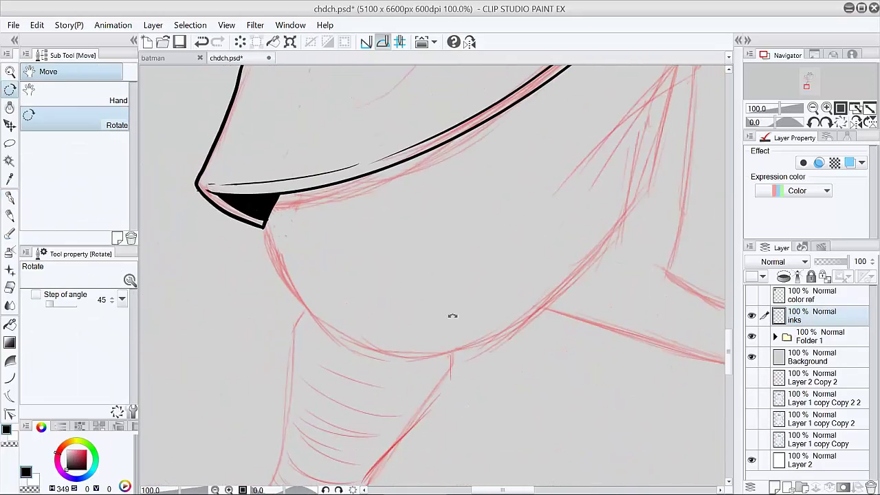
{"action": "mouse_move", "coordinate": [263, 229]}
{"action": "left_mouse_down"}
{"action": "mouse_move", "coordinate": [450, 342]}
{"action": "mouse_move", "coordinate": [379, 352]}
{"action": "mouse_move", "coordinate": [412, 351]}
{"action": "left_mouse_up"}
{"action": "key", "text": "ctrl+z"}
{"action": "mouse_move", "coordinate": [389, 351]}
{"action": "left_mouse_down"}
{"action": "mouse_move", "coordinate": [507, 334]}
{"action": "mouse_move", "coordinate": [460, 349]}
{"action": "left_mouse_up"}
{"action": "left_click_drag", "start_coordinate": [608, 291], "coordinate": [518, 363]}
{"action": "mouse_move", "coordinate": [368, 417]}
{"action": "left_mouse_down"}
{"action": "mouse_move", "coordinate": [436, 399]}
{"action": "mouse_move", "coordinate": [545, 271]}
{"action": "mouse_move", "coordinate": [579, 145]}
{"action": "mouse_move", "coordinate": [433, 292]}
{"action": "left_mouse_up"}
{"action": "key", "text": "e"}
{"action": "key", "text": "p"}
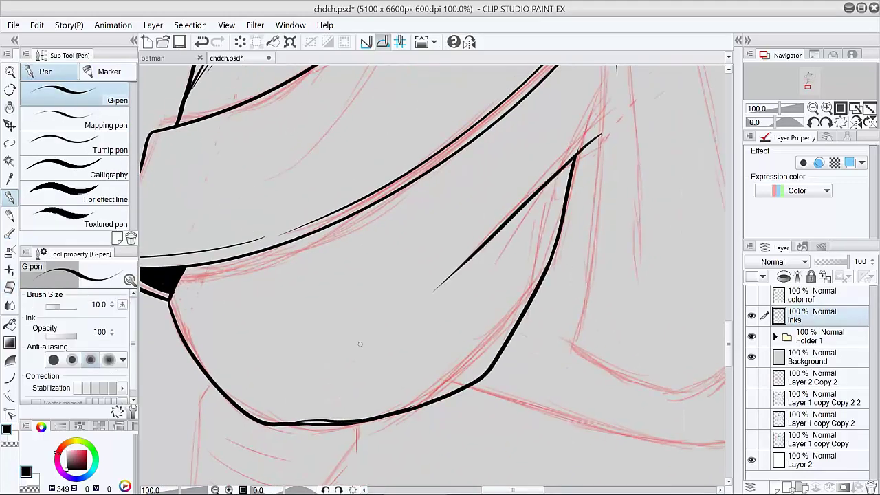
Thicken the diagonal fold line and add crease strokes inside the rounded robe layer and along its bottom edge
{"action": "left_click_drag", "start_coordinate": [602, 131], "coordinate": [538, 184]}
{"action": "left_click_drag", "start_coordinate": [576, 153], "coordinate": [501, 235]}
{"action": "left_click_drag", "start_coordinate": [420, 301], "coordinate": [326, 352]}
{"action": "mouse_move", "coordinate": [283, 422]}
{"action": "left_mouse_down"}
{"action": "mouse_move", "coordinate": [413, 372]}
{"action": "mouse_move", "coordinate": [420, 394]}
{"action": "left_mouse_up"}
{"action": "left_click_drag", "start_coordinate": [365, 407], "coordinate": [350, 420]}
{"action": "left_click", "coordinate": [544, 306], "text": "ctrl+alt"}
{"action": "left_click", "coordinate": [543, 306], "text": "ctrl+alt"}
{"action": "left_click", "coordinate": [543, 306], "text": "ctrl+alt"}
{"action": "left_click_drag", "start_coordinate": [472, 320], "coordinate": [467, 473]}
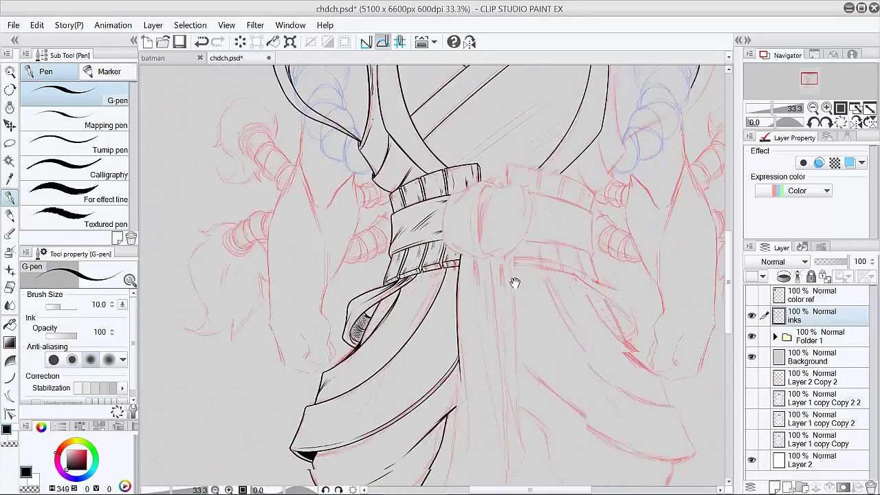
Ink the first three curved wrap bands across the lower leg, starting near the ankle below the rounded robe layer
{"action": "left_click_drag", "start_coordinate": [422, 362], "coordinate": [463, 347]}
{"action": "scroll", "coordinate": [463, 346], "scroll_direction": "up", "scroll_amount": 3}
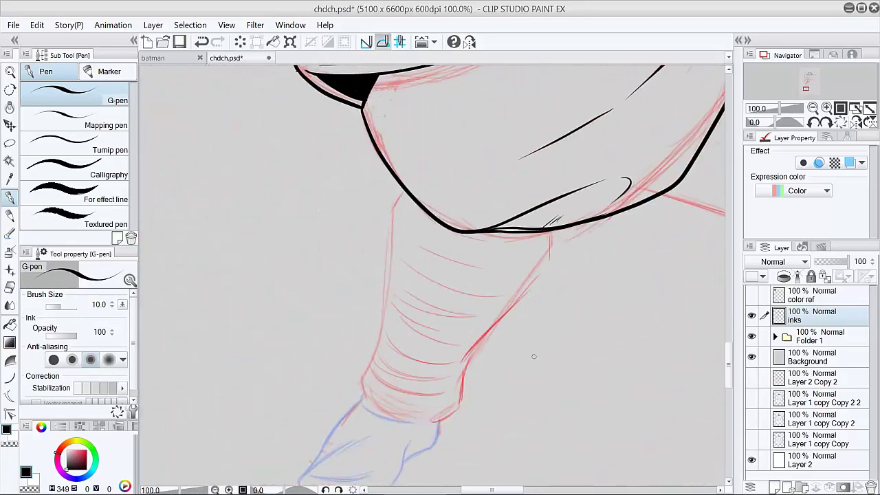
{"action": "key", "text": "p"}
{"action": "left_click_drag", "start_coordinate": [415, 146], "coordinate": [376, 354]}
{"action": "key", "text": "ctrl+z"}
{"action": "mouse_move", "coordinate": [384, 321]}
{"action": "left_mouse_down"}
{"action": "mouse_move", "coordinate": [406, 343]}
{"action": "mouse_move", "coordinate": [476, 340]}
{"action": "left_mouse_up"}
{"action": "left_click_drag", "start_coordinate": [395, 297], "coordinate": [488, 320]}
{"action": "left_click_drag", "start_coordinate": [394, 277], "coordinate": [504, 286]}
Ink the remaining wrap bands up to the robe hem on a rotated canvas, doubling the topmost band's line
{"action": "key", "text": "r"}
{"action": "mouse_move", "coordinate": [468, 239]}
{"action": "left_mouse_down"}
{"action": "mouse_move", "coordinate": [538, 369]}
{"action": "mouse_move", "coordinate": [519, 383]}
{"action": "left_mouse_up"}
{"action": "key", "text": "p"}
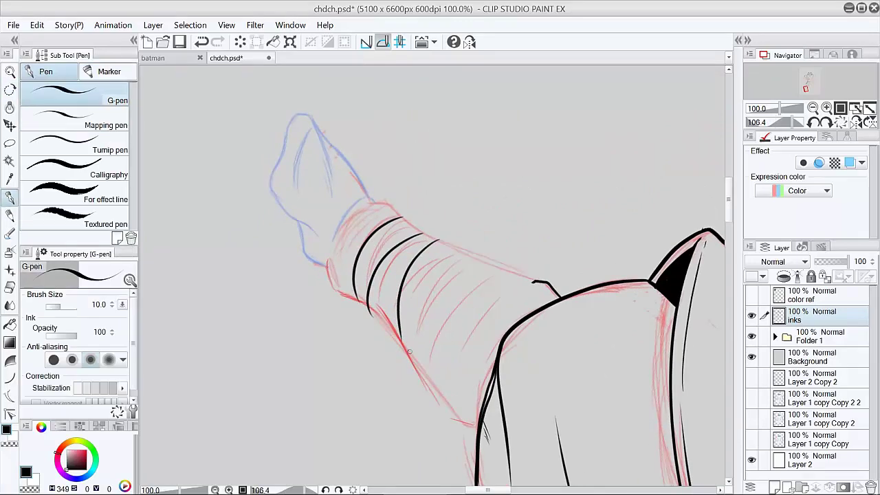
{"action": "left_click_drag", "start_coordinate": [410, 357], "coordinate": [454, 241]}
{"action": "mouse_move", "coordinate": [417, 369]}
{"action": "left_mouse_down"}
{"action": "mouse_move", "coordinate": [491, 266]}
{"action": "mouse_move", "coordinate": [503, 265]}
{"action": "left_mouse_up"}
{"action": "left_click_drag", "start_coordinate": [515, 267], "coordinate": [445, 415]}
{"action": "left_click_drag", "start_coordinate": [531, 283], "coordinate": [458, 421]}
{"action": "left_click_drag", "start_coordinate": [535, 281], "coordinate": [471, 427]}
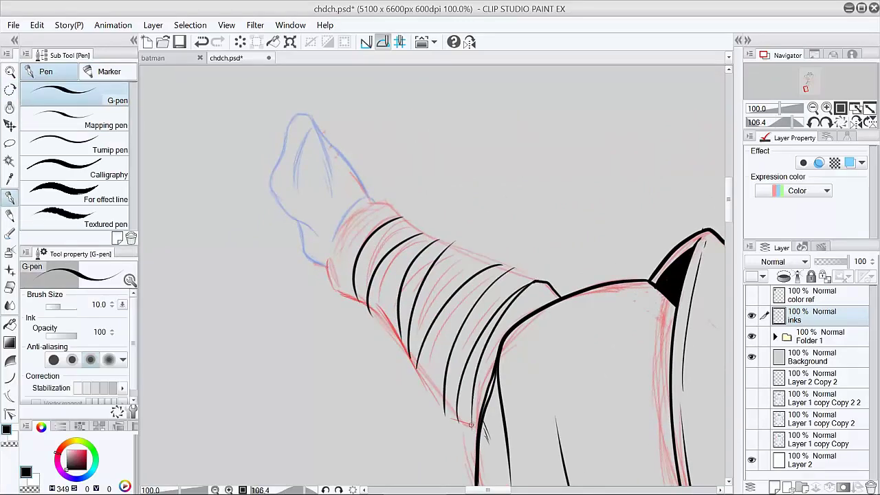
{"action": "key", "text": "ctrl+z"}
{"action": "left_click_drag", "start_coordinate": [536, 281], "coordinate": [465, 355]}
Set the canvas upright and ink the stepped inner contour of the leg wraps with the brush size at 7
{"action": "key", "text": "shift+space"}
{"action": "mouse_move", "coordinate": [459, 424]}
{"action": "left_mouse_down"}
{"action": "mouse_move", "coordinate": [513, 167]}
{"action": "mouse_move", "coordinate": [528, 201]}
{"action": "left_mouse_up"}
{"action": "scroll", "coordinate": [528, 201], "scroll_direction": "up", "scroll_amount": 1}
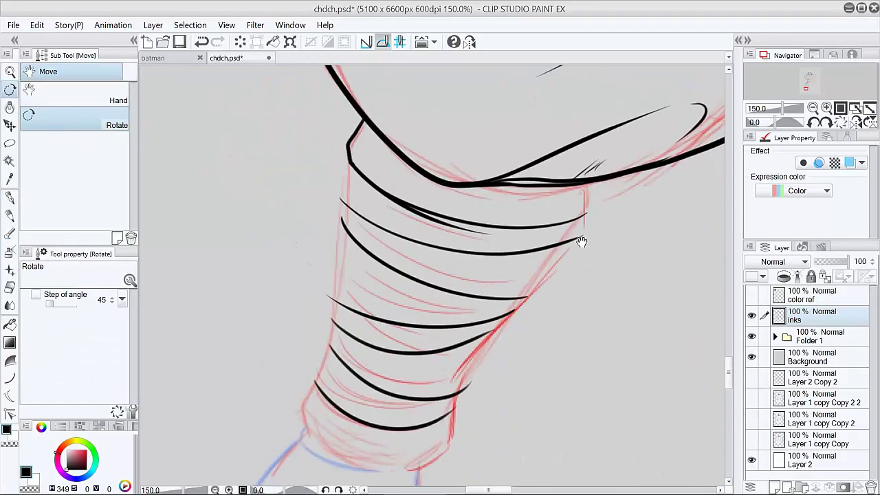
{"action": "left_click_drag", "start_coordinate": [594, 182], "coordinate": [580, 221]}
{"action": "key", "text": "bracketleft"}
{"action": "key", "text": "bracketleft"}
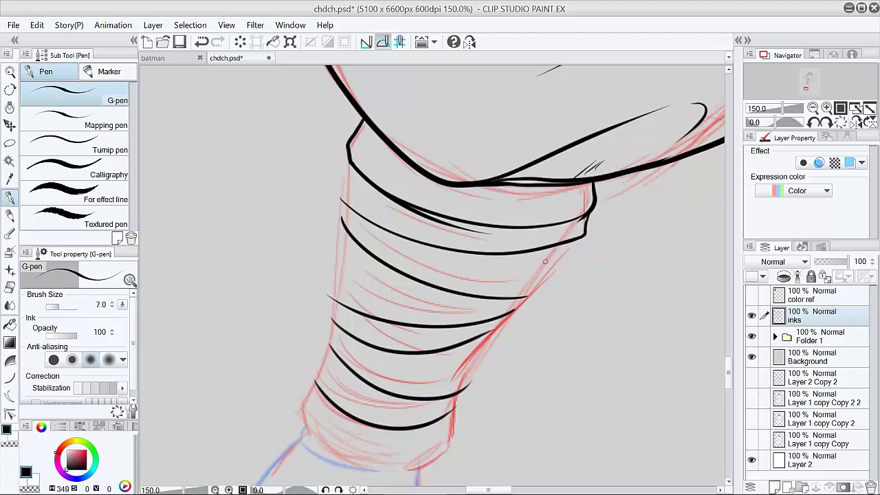
{"action": "mouse_move", "coordinate": [527, 294]}
{"action": "left_mouse_down"}
{"action": "mouse_move", "coordinate": [578, 239]}
{"action": "mouse_move", "coordinate": [531, 290]}
{"action": "left_mouse_up"}
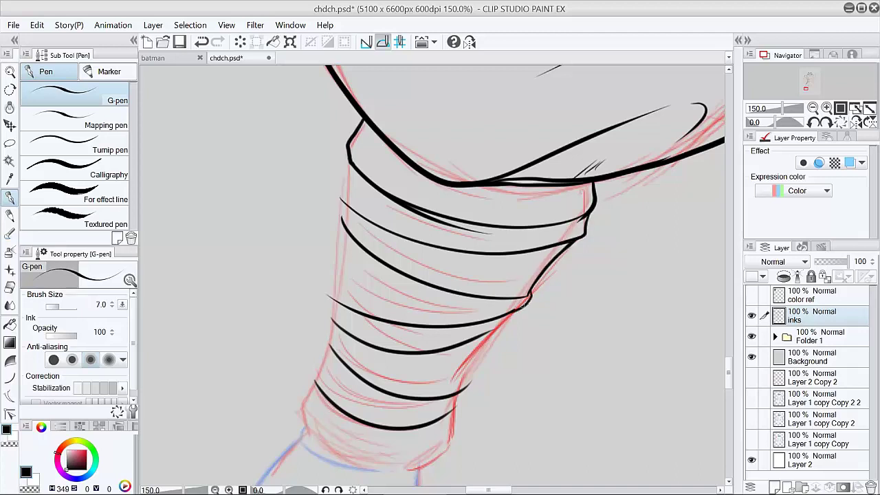
{"action": "left_click_drag", "start_coordinate": [503, 329], "coordinate": [414, 470]}
Ink the lower rim of the lowest ankle wrap and add thin crease strokes along it
{"action": "mouse_move", "coordinate": [354, 448]}
{"action": "left_mouse_down"}
{"action": "mouse_move", "coordinate": [450, 386]}
{"action": "mouse_move", "coordinate": [501, 406]}
{"action": "left_mouse_up"}
{"action": "key", "text": "ctrl+z"}
{"action": "mouse_move", "coordinate": [400, 376]}
{"action": "left_mouse_down"}
{"action": "mouse_move", "coordinate": [525, 402]}
{"action": "mouse_move", "coordinate": [480, 409]}
{"action": "left_mouse_up"}
{"action": "key", "text": "ctrl+z"}
{"action": "key", "text": "ctrl+z"}
{"action": "left_click_drag", "start_coordinate": [532, 398], "coordinate": [479, 407]}
{"action": "mouse_move", "coordinate": [391, 389]}
{"action": "left_mouse_down"}
{"action": "mouse_move", "coordinate": [483, 409]}
{"action": "mouse_move", "coordinate": [382, 388]}
{"action": "left_mouse_up"}
{"action": "key", "text": "ctrl+z"}
{"action": "key", "text": "e"}
{"action": "key", "text": "p"}
{"action": "mouse_move", "coordinate": [380, 393]}
{"action": "left_mouse_down"}
{"action": "mouse_move", "coordinate": [383, 382]}
{"action": "mouse_move", "coordinate": [484, 405]}
{"action": "left_mouse_up"}
{"action": "left_click_drag", "start_coordinate": [411, 375], "coordinate": [509, 398]}
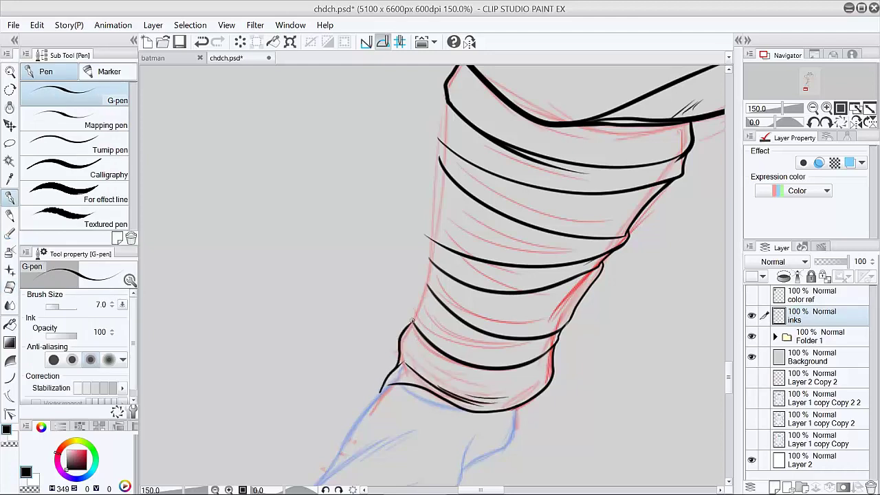
Ink the outer contour of the leg wraps, joining the ends of the bands from the ankle up to the hem
{"action": "mouse_move", "coordinate": [412, 319]}
{"action": "left_mouse_down"}
{"action": "mouse_move", "coordinate": [417, 286]}
{"action": "mouse_move", "coordinate": [427, 283]}
{"action": "left_mouse_up"}
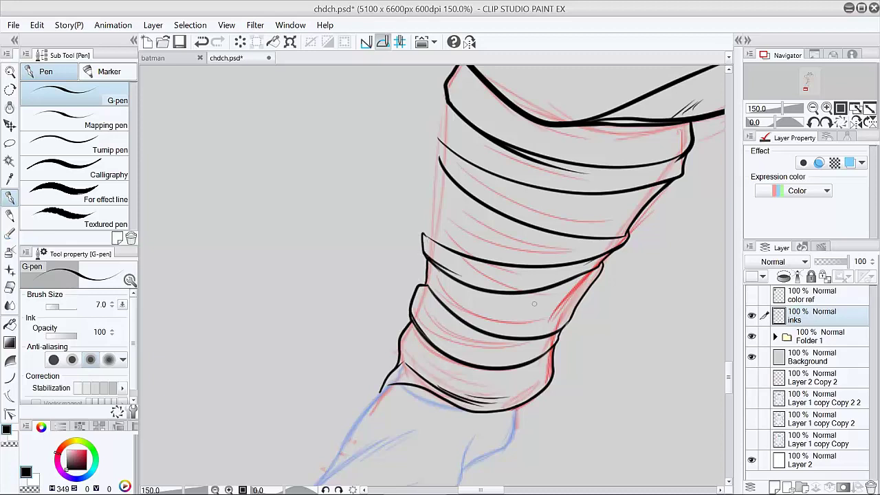
{"action": "left_click_drag", "start_coordinate": [534, 304], "coordinate": [539, 414]}
{"action": "left_click_drag", "start_coordinate": [429, 344], "coordinate": [445, 268]}
{"action": "key", "text": "ctrl+z"}
{"action": "mouse_move", "coordinate": [453, 199]}
{"action": "left_mouse_down"}
{"action": "mouse_move", "coordinate": [445, 258]}
{"action": "mouse_move", "coordinate": [485, 288]}
{"action": "left_mouse_up"}
Ink the heel beneath the ankle wrap and add short vertical crease strokes inside it
{"action": "scroll", "coordinate": [645, 373], "scroll_direction": "down", "scroll_amount": 4}
{"action": "left_click_drag", "start_coordinate": [642, 379], "coordinate": [393, 386]}
{"action": "left_click", "coordinate": [379, 403], "text": "ctrl"}
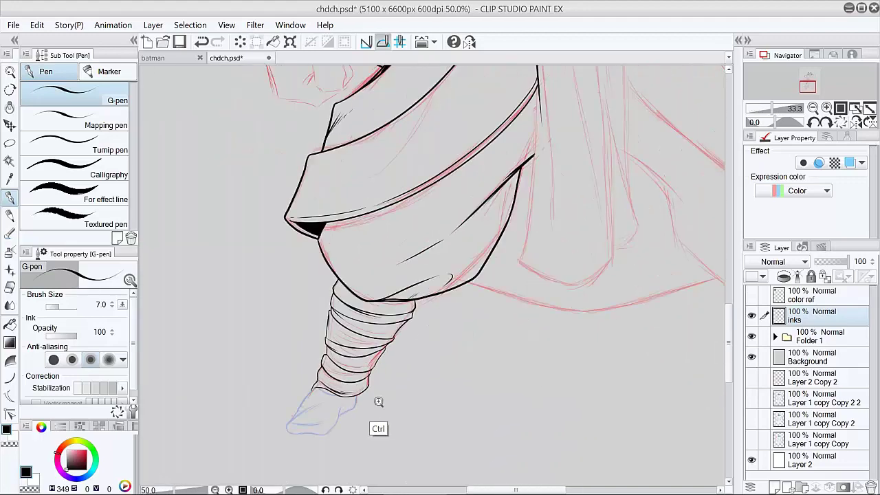
{"action": "left_click", "coordinate": [384, 404], "text": "ctrl"}
{"action": "left_click_drag", "start_coordinate": [344, 408], "coordinate": [465, 385]}
{"action": "left_click", "coordinate": [465, 383], "text": "ctrl"}
{"action": "left_click", "coordinate": [465, 383], "text": "ctrl"}
{"action": "mouse_move", "coordinate": [426, 415]}
{"action": "left_mouse_down"}
{"action": "mouse_move", "coordinate": [442, 353]}
{"action": "mouse_move", "coordinate": [426, 416]}
{"action": "left_mouse_up"}
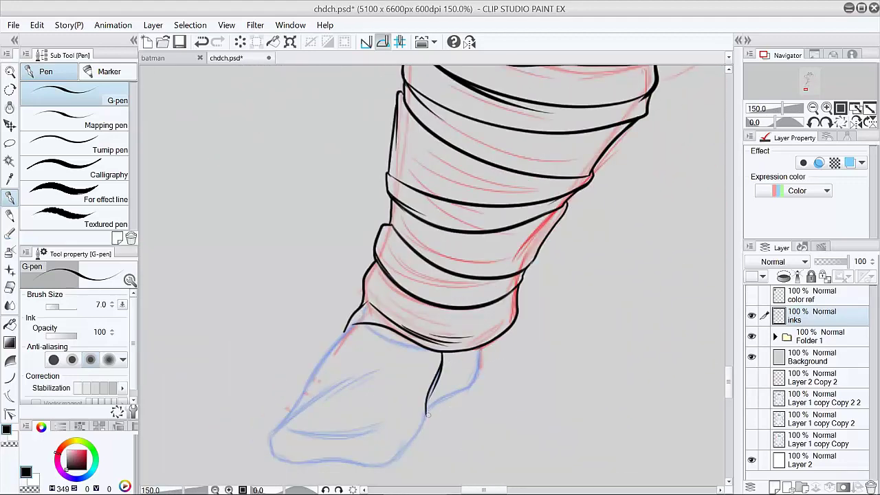
{"action": "left_click_drag", "start_coordinate": [453, 388], "coordinate": [428, 415]}
{"action": "mouse_move", "coordinate": [452, 353]}
{"action": "left_mouse_down"}
{"action": "mouse_move", "coordinate": [454, 380]}
{"action": "mouse_move", "coordinate": [480, 347]}
{"action": "left_mouse_up"}
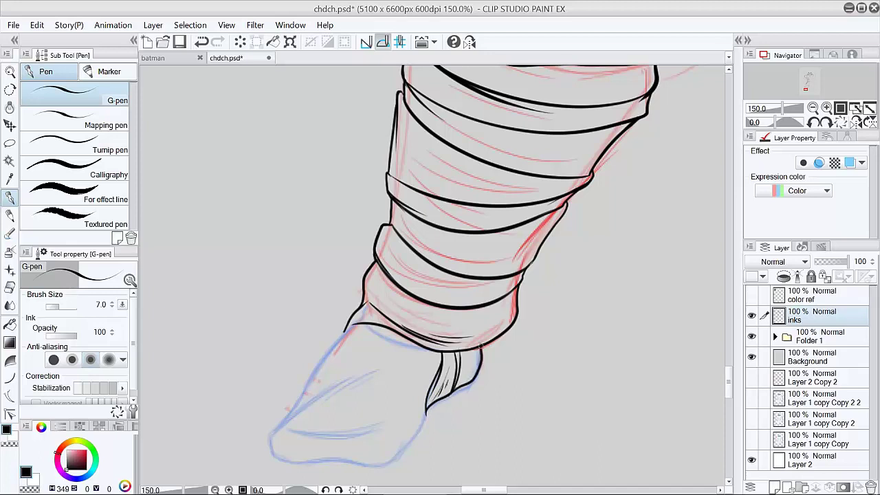
{"action": "mouse_move", "coordinate": [427, 411]}
{"action": "left_mouse_down"}
{"action": "mouse_move", "coordinate": [313, 461]}
{"action": "mouse_move", "coordinate": [284, 422]}
{"action": "mouse_move", "coordinate": [577, 329]}
{"action": "mouse_move", "coordinate": [540, 366]}
{"action": "mouse_move", "coordinate": [448, 369]}
{"action": "left_mouse_up"}
{"action": "key", "text": "ctrl+z"}
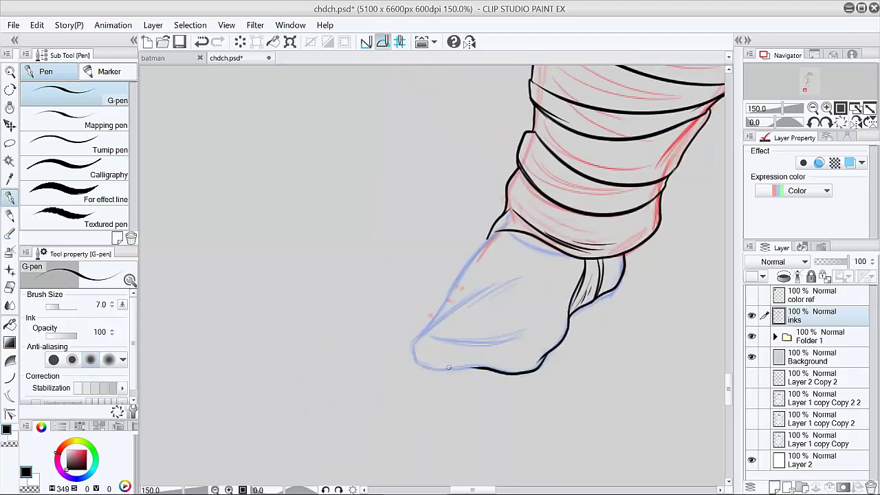
Ink the foot's toe, sole and upper front contour, with crease strokes running in from the toe
{"action": "mouse_move", "coordinate": [505, 349]}
{"action": "left_mouse_down"}
{"action": "mouse_move", "coordinate": [448, 370]}
{"action": "mouse_move", "coordinate": [420, 364]}
{"action": "mouse_move", "coordinate": [434, 326]}
{"action": "mouse_move", "coordinate": [499, 286]}
{"action": "left_mouse_up"}
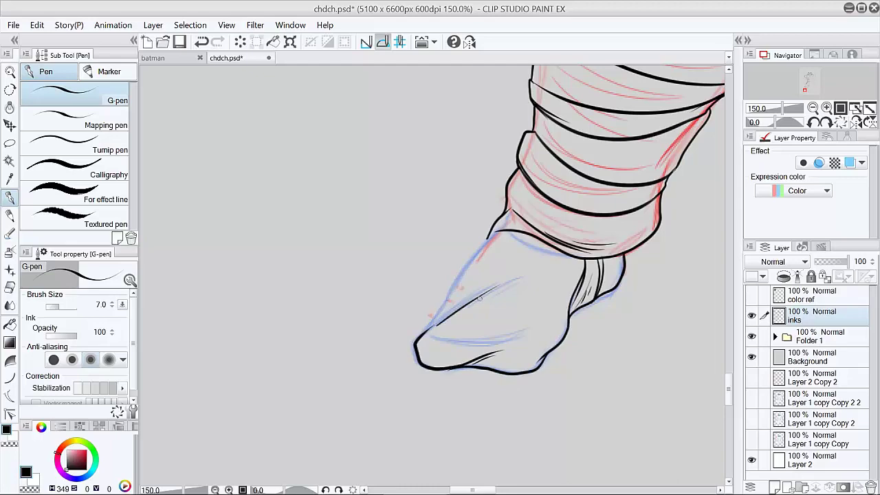
{"action": "left_click_drag", "start_coordinate": [455, 313], "coordinate": [508, 285]}
{"action": "mouse_move", "coordinate": [501, 230]}
{"action": "left_mouse_down"}
{"action": "mouse_move", "coordinate": [475, 247]}
{"action": "mouse_move", "coordinate": [422, 334]}
{"action": "mouse_move", "coordinate": [440, 306]}
{"action": "left_mouse_up"}
{"action": "key", "text": "ctrl+z"}
{"action": "key", "text": "ctrl+z"}
{"action": "left_click_drag", "start_coordinate": [503, 230], "coordinate": [478, 249]}
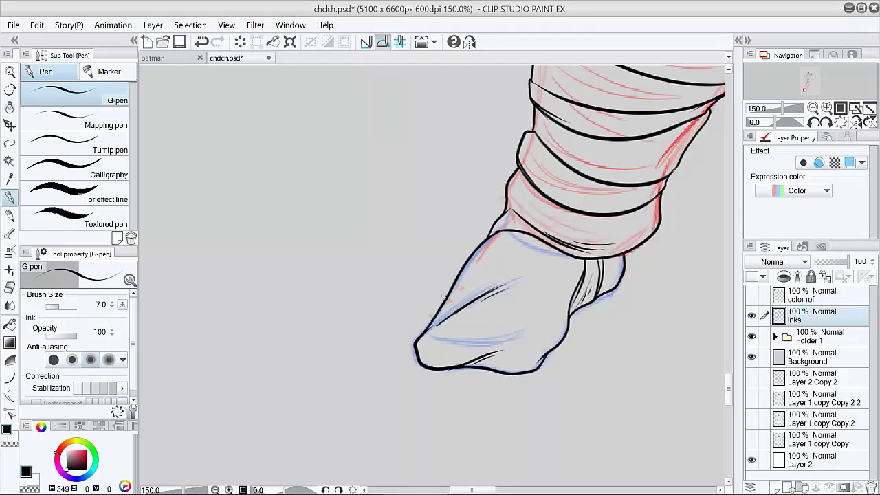
{"action": "left_click", "coordinate": [13, 26]}
{"action": "left_click", "coordinate": [66, 309]}
{"action": "key", "text": "Return"}
{"action": "left_click_drag", "start_coordinate": [403, 229], "coordinate": [254, 405]}
{"action": "left_click_drag", "start_coordinate": [344, 322], "coordinate": [266, 404]}
{"action": "left_click_drag", "start_coordinate": [331, 346], "coordinate": [298, 390]}
{"action": "left_click_drag", "start_coordinate": [321, 362], "coordinate": [325, 397]}
{"action": "left_click_drag", "start_coordinate": [363, 340], "coordinate": [325, 398]}
{"action": "key", "text": "ctrl+z"}
{"action": "key", "text": "ctrl+z"}
{"action": "key", "text": "ctrl+z"}
{"action": "key", "text": "ctrl+z"}
{"action": "key", "text": "ctrl+z"}
{"action": "left_click", "coordinate": [14, 25]}
{"action": "left_click", "coordinate": [50, 301]}
{"action": "left_click", "coordinate": [448, 370]}
{"action": "left_click", "coordinate": [697, 101]}
Ink curved crease lines across the toe area of the foot and touch up the lower edge of the ankle wrap
{"action": "left_click_drag", "start_coordinate": [435, 335], "coordinate": [528, 328]}
{"action": "key", "text": "ctrl+z"}
{"action": "key", "text": "ctrl+z"}
{"action": "mouse_move", "coordinate": [455, 340]}
{"action": "left_mouse_down"}
{"action": "mouse_move", "coordinate": [515, 336]}
{"action": "mouse_move", "coordinate": [310, 319]}
{"action": "left_mouse_up"}
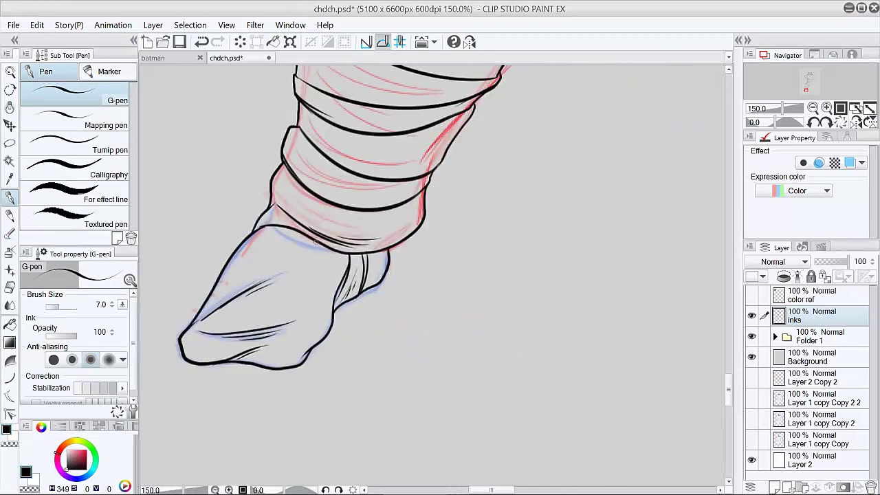
{"action": "mouse_move", "coordinate": [301, 236]}
{"action": "left_mouse_down"}
{"action": "mouse_move", "coordinate": [335, 256]}
{"action": "mouse_move", "coordinate": [326, 254]}
{"action": "left_mouse_up"}
Lasso the inked sleeve, half belt, skirt layers and wrapped leg on the figure's finished side
{"action": "left_click", "coordinate": [586, 291], "text": "ctrl+alt"}
{"action": "left_click", "coordinate": [586, 292], "text": "ctrl+alt"}
{"action": "left_click", "coordinate": [587, 292], "text": "ctrl+alt"}
{"action": "left_click", "coordinate": [587, 291], "text": "ctrl+alt"}
{"action": "left_click", "coordinate": [587, 292], "text": "ctrl+alt"}
{"action": "left_click_drag", "start_coordinate": [626, 248], "coordinate": [430, 368]}
{"action": "left_click", "coordinate": [457, 364], "text": "ctrl+alt"}
{"action": "left_click", "coordinate": [457, 364], "text": "ctrl+alt"}
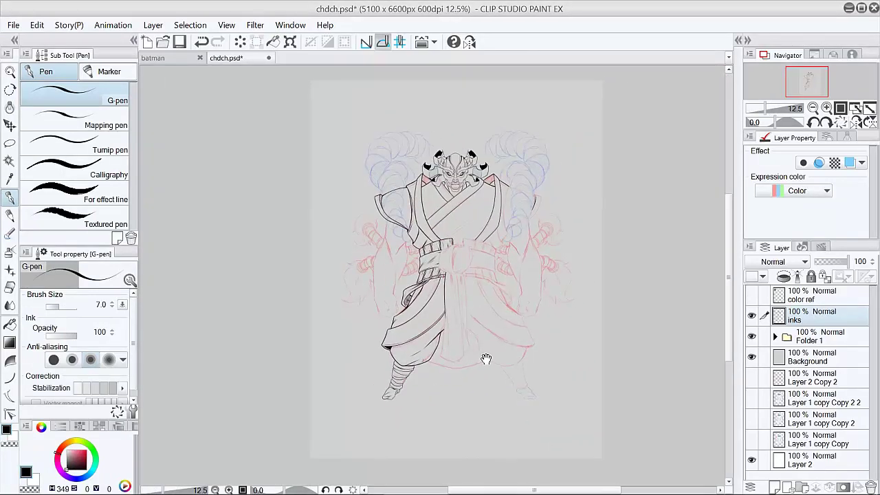
{"action": "key", "text": "m"}
{"action": "scroll", "coordinate": [454, 261], "scroll_direction": "up", "scroll_amount": 3}
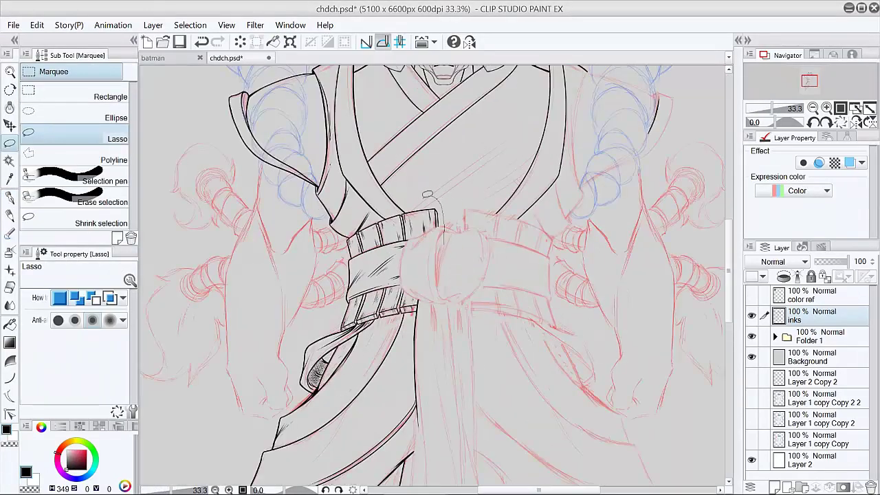
{"action": "mouse_move", "coordinate": [389, 213]}
{"action": "left_mouse_down"}
{"action": "mouse_move", "coordinate": [343, 62]}
{"action": "mouse_move", "coordinate": [237, 288]}
{"action": "mouse_move", "coordinate": [232, 492]}
{"action": "left_mouse_up"}
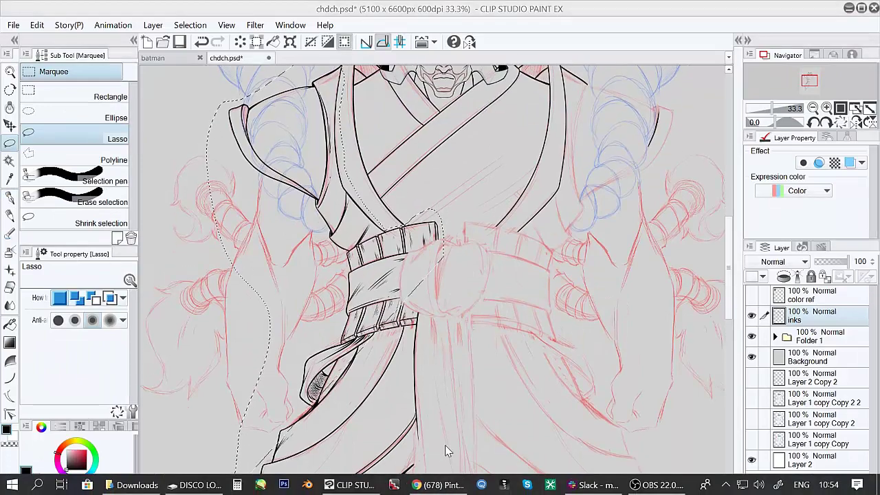
Copy the selected inks to a new layer, flip them horizontally, align them over the opposite side's sketch and deselect
{"action": "left_click_drag", "start_coordinate": [478, 354], "coordinate": [492, 194]}
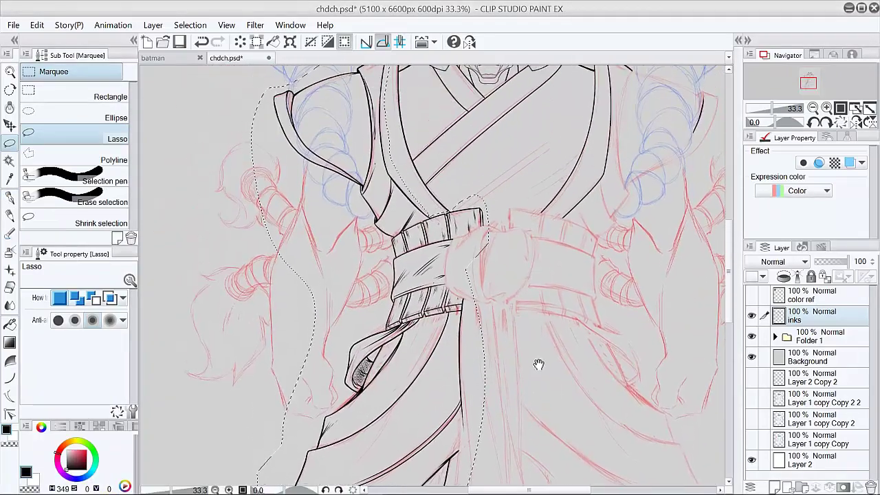
{"action": "scroll", "coordinate": [541, 363], "scroll_direction": "down", "scroll_amount": 2}
{"action": "key", "text": "ctrl+c"}
{"action": "key", "text": "ctrl+v"}
{"action": "key", "text": "ctrl+t"}
{"action": "key", "text": "Right"}
{"action": "key", "text": "Right"}
{"action": "key", "text": "Right"}
{"action": "key", "text": "Right"}
{"action": "key", "text": "Right"}
{"action": "key", "text": "Right"}
{"action": "key", "text": "Right"}
{"action": "key", "text": "Right"}
{"action": "key", "text": "Right"}
{"action": "key", "text": "Right"}
{"action": "key", "text": "Right"}
{"action": "key", "text": "Right"}
{"action": "key", "text": "Right"}
{"action": "key", "text": "Right"}
{"action": "key", "text": "Right"}
{"action": "key", "text": "Right"}
{"action": "key", "text": "Right"}
{"action": "key", "text": "Right"}
{"action": "key", "text": "Right"}
{"action": "key", "text": "Right"}
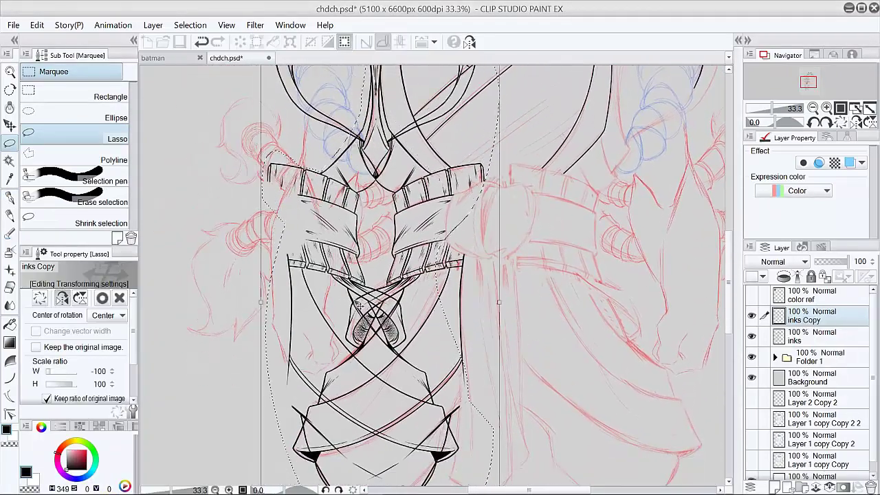
{"action": "key", "text": "Right"}
{"action": "key", "text": "Right"}
{"action": "key", "text": "Right"}
{"action": "key", "text": "Right"}
{"action": "key", "text": "Right"}
{"action": "key", "text": "Right"}
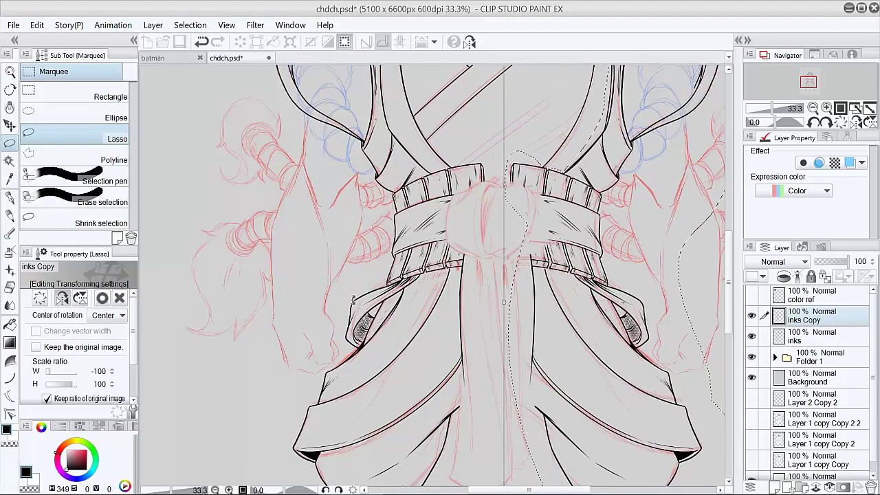
{"action": "key", "text": "Return"}
{"action": "key", "text": "ctrl+d"}
Erase the mirrored vertical inner edge of the skirt beside the central sash on the inks Copy layer
{"action": "key", "text": "e"}
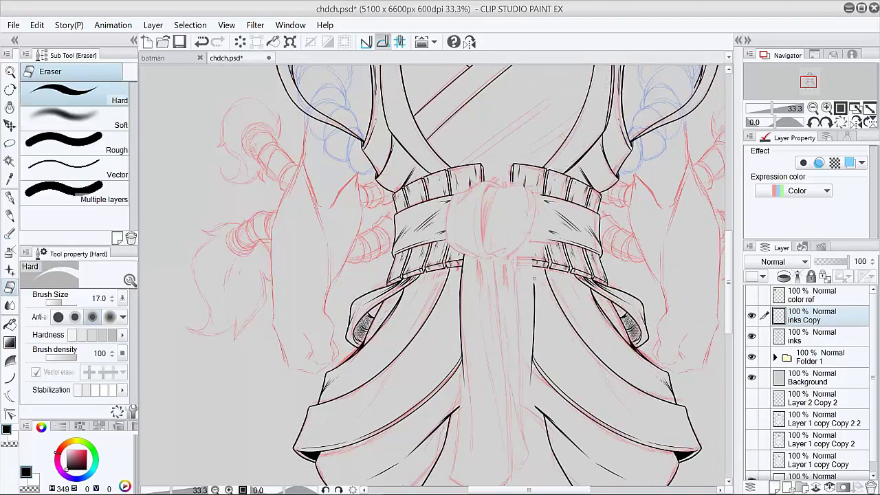
{"action": "scroll", "coordinate": [586, 291], "scroll_direction": "down", "scroll_amount": 3}
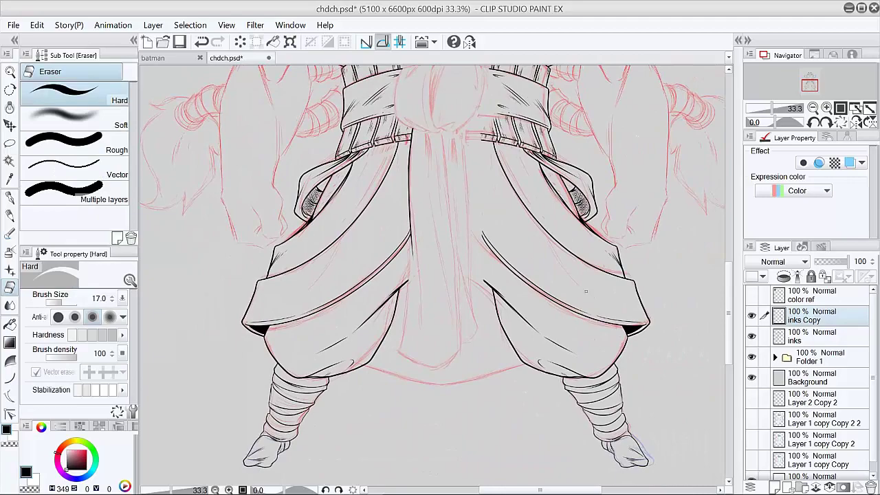
{"action": "scroll", "coordinate": [586, 291], "scroll_direction": "up", "scroll_amount": 6}
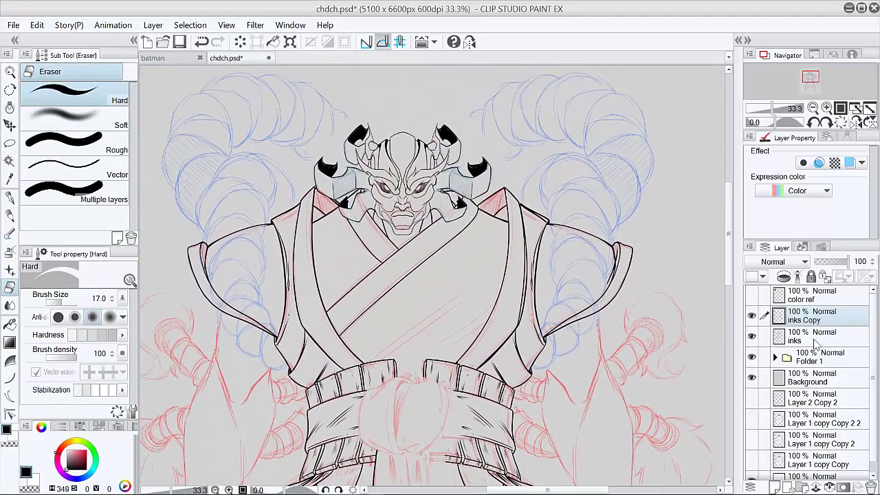
Give the inks Copy layer a blue layer colour to tell it apart, and make the inks layer active
{"action": "left_click", "coordinate": [815, 338]}
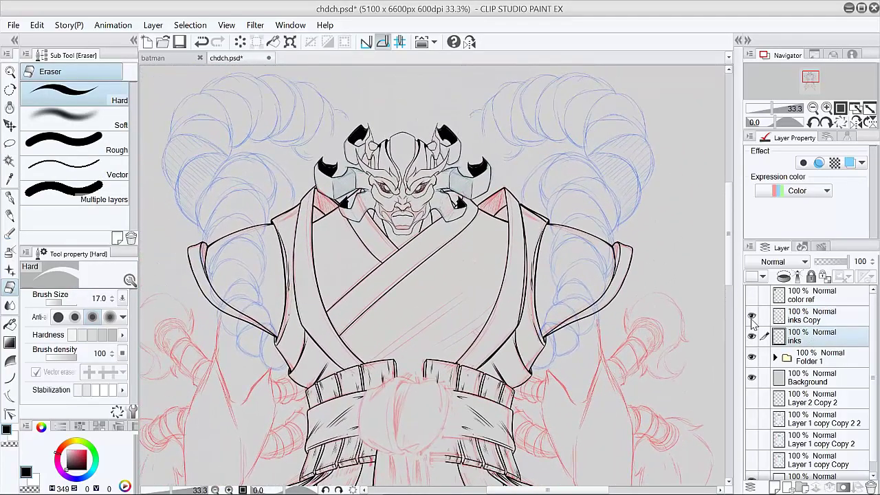
{"action": "left_click", "coordinate": [812, 320]}
{"action": "left_click", "coordinate": [815, 337]}
{"action": "scroll", "coordinate": [517, 194], "scroll_direction": "up", "scroll_amount": 3}
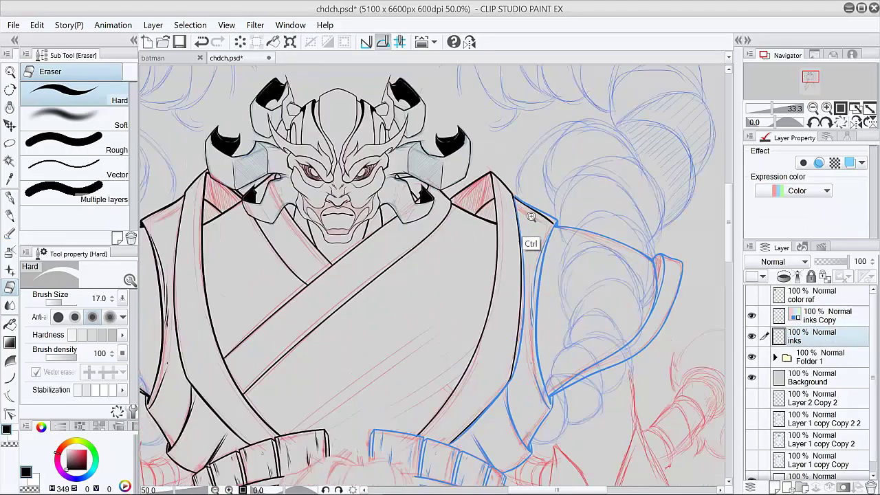
Erase the overlapping duplicate lines along the mirrored shoulder and lapel, switching between the inks and inks Copy layers
{"action": "key", "text": "ctrl+z"}
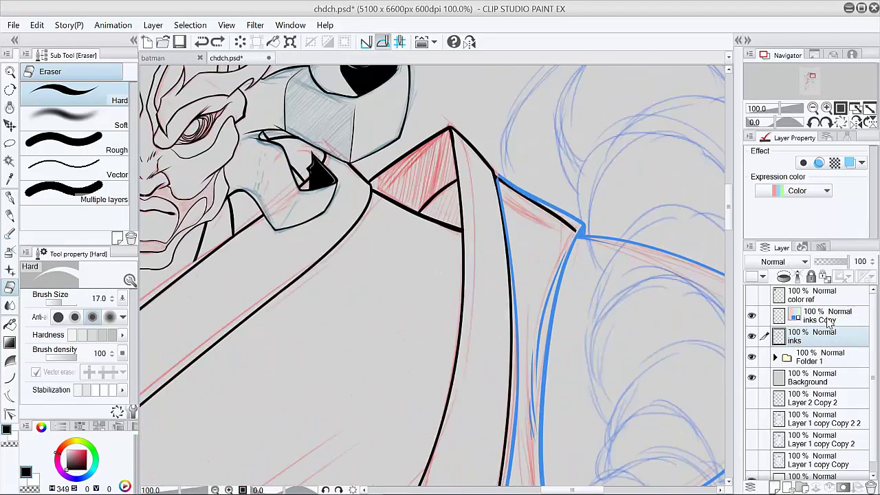
{"action": "left_click", "coordinate": [829, 321]}
{"action": "left_click_drag", "start_coordinate": [554, 204], "coordinate": [582, 228]}
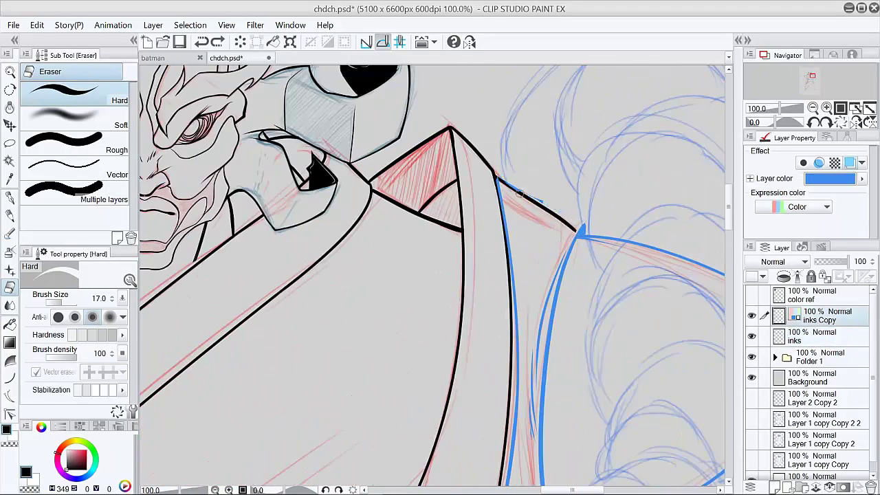
{"action": "key", "text": "ctrl+z"}
{"action": "left_click", "coordinate": [810, 332]}
{"action": "mouse_move", "coordinate": [499, 173]}
{"action": "left_mouse_down"}
{"action": "mouse_move", "coordinate": [579, 229]}
{"action": "mouse_move", "coordinate": [504, 194]}
{"action": "mouse_move", "coordinate": [513, 305]}
{"action": "mouse_move", "coordinate": [565, 256]}
{"action": "left_mouse_up"}
{"action": "key", "text": "alt+bracketright"}
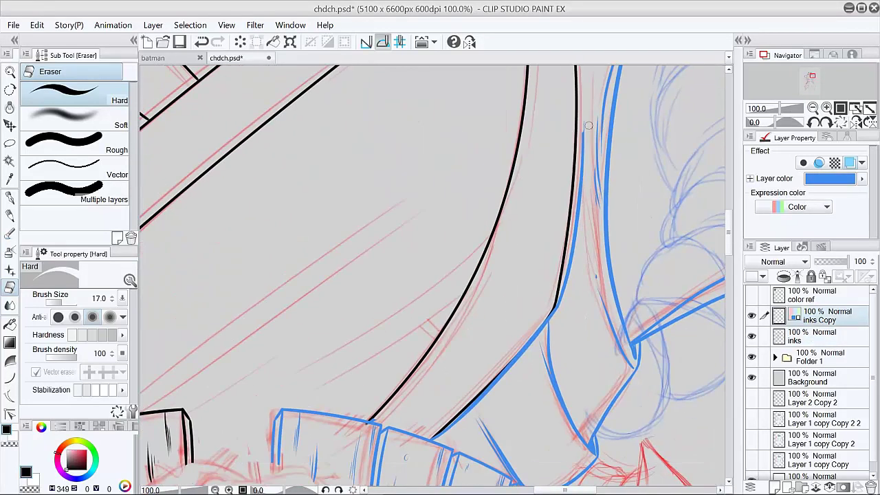
{"action": "mouse_move", "coordinate": [433, 435]}
{"action": "left_mouse_down"}
{"action": "mouse_move", "coordinate": [502, 373]}
{"action": "mouse_move", "coordinate": [546, 313]}
{"action": "left_mouse_up"}
Turn off the blue layer colour of inks Copy and merge it down into the inks layer
{"action": "left_click", "coordinate": [623, 392], "text": "ctrl+alt"}
{"action": "left_click_drag", "start_coordinate": [623, 412], "coordinate": [533, 128]}
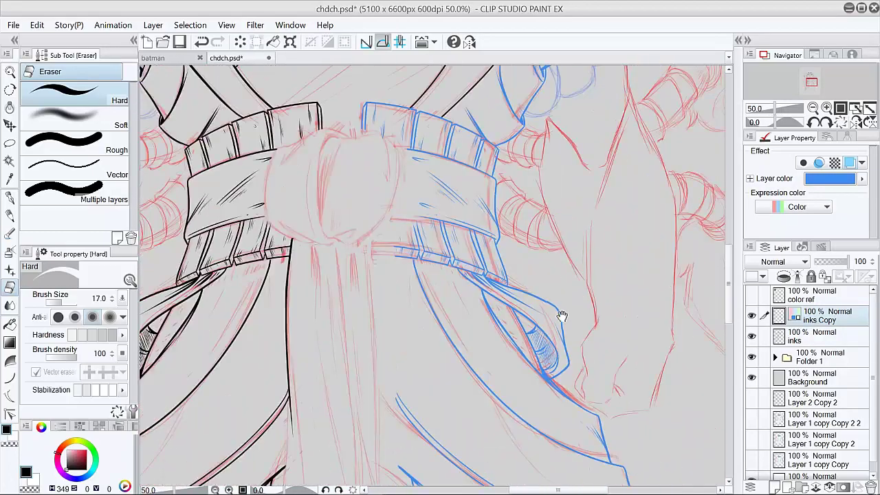
{"action": "left_click_drag", "start_coordinate": [549, 419], "coordinate": [569, 275]}
{"action": "left_click_drag", "start_coordinate": [550, 75], "coordinate": [516, 414]}
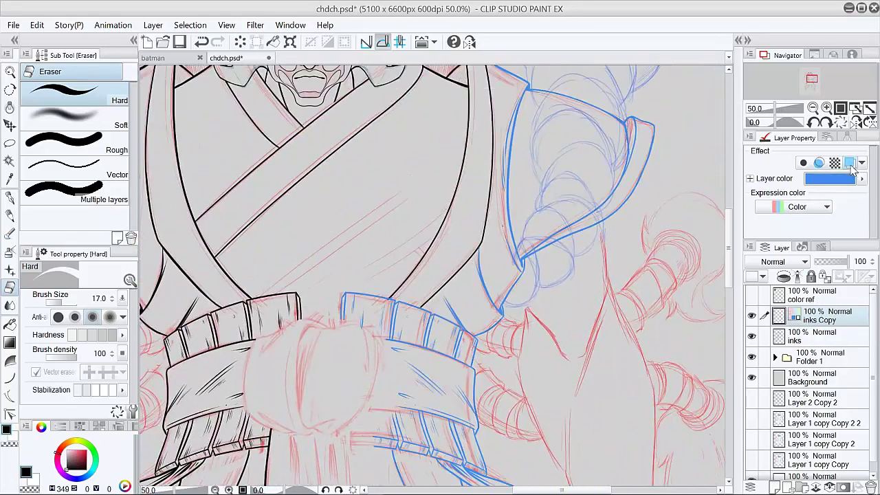
{"action": "left_click", "coordinate": [830, 178]}
{"action": "left_click", "coordinate": [316, 189]}
{"action": "left_click", "coordinate": [313, 347]}
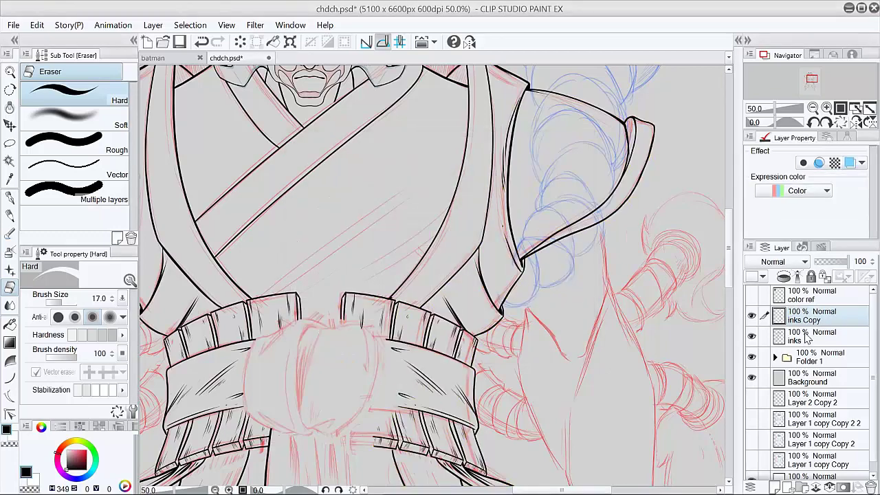
{"action": "key", "text": "ctrl+e"}
Lasso the mirrored shoulder seam corner, adjust it with a free transform and deselect
{"action": "scroll", "coordinate": [545, 279], "scroll_direction": "up", "scroll_amount": 3}
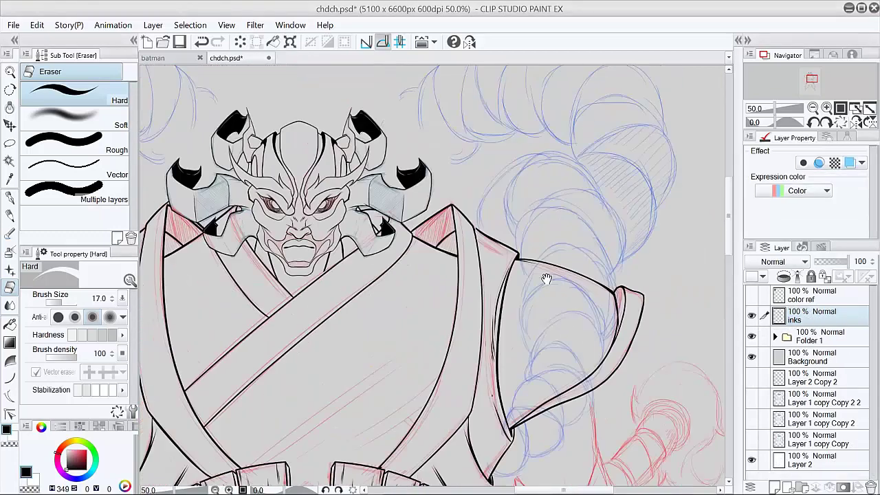
{"action": "key", "text": "m"}
{"action": "mouse_move", "coordinate": [579, 314]}
{"action": "left_mouse_down"}
{"action": "mouse_move", "coordinate": [592, 317]}
{"action": "mouse_move", "coordinate": [593, 191]}
{"action": "left_mouse_up"}
{"action": "key", "text": "ctrl+t"}
{"action": "key", "text": "Return"}
{"action": "key", "text": "ctrl+d"}
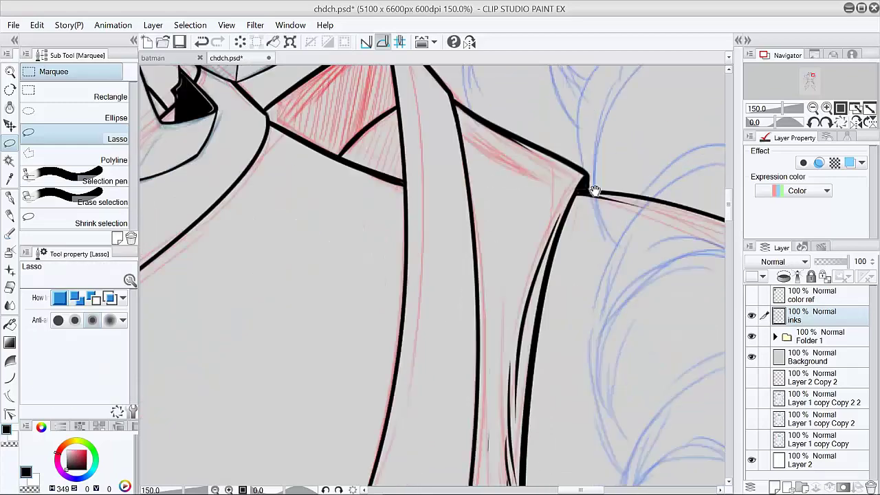
{"action": "scroll", "coordinate": [593, 191], "scroll_direction": "down", "scroll_amount": 3}
{"action": "left_click_drag", "start_coordinate": [614, 428], "coordinate": [606, 350]}
{"action": "scroll", "coordinate": [626, 364], "scroll_direction": "up", "scroll_amount": 2}
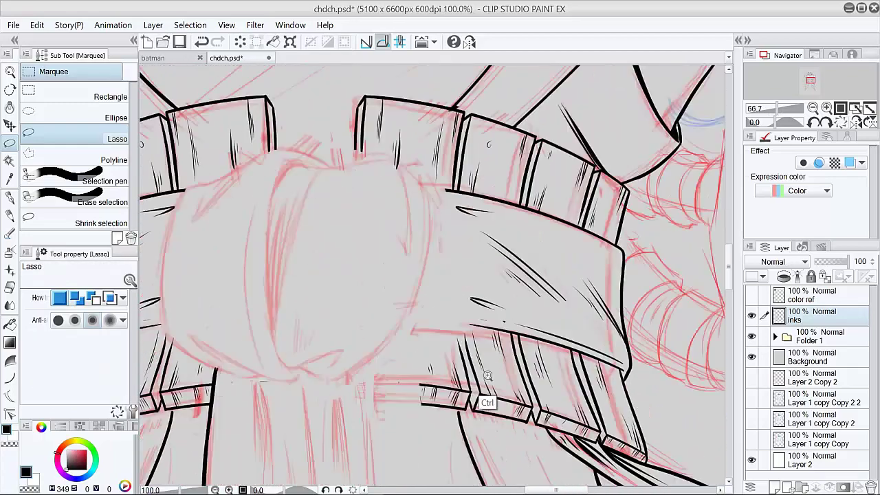
Erase the mirrored diagonal hatch marks from the middle and inner end of the belt's right half on the inks layer
{"action": "key", "text": "e"}
{"action": "left_click_drag", "start_coordinate": [540, 235], "coordinate": [528, 234]}
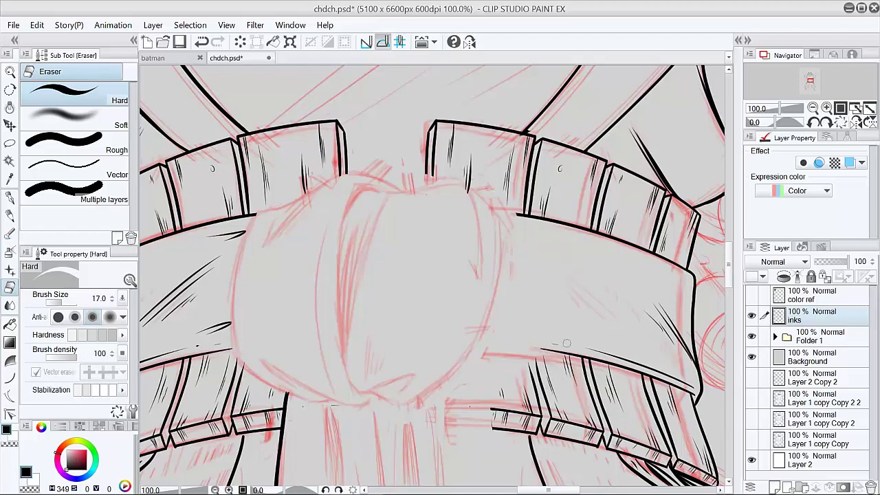
{"action": "scroll", "coordinate": [467, 390], "scroll_direction": "down", "scroll_amount": 3}
Ink the upper and lower edges of the belt's right half inward until they reach the sketched central knot
{"action": "key", "text": "p"}
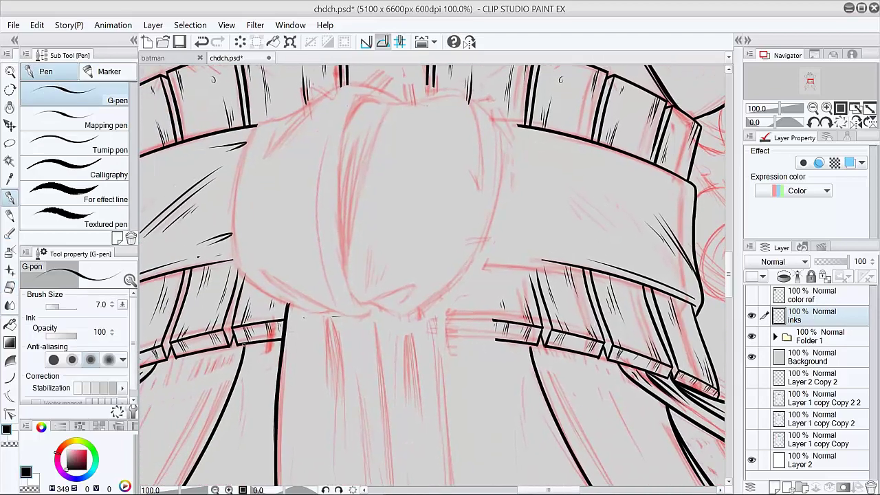
{"action": "key", "text": "r"}
{"action": "left_click_drag", "start_coordinate": [481, 412], "coordinate": [536, 309]}
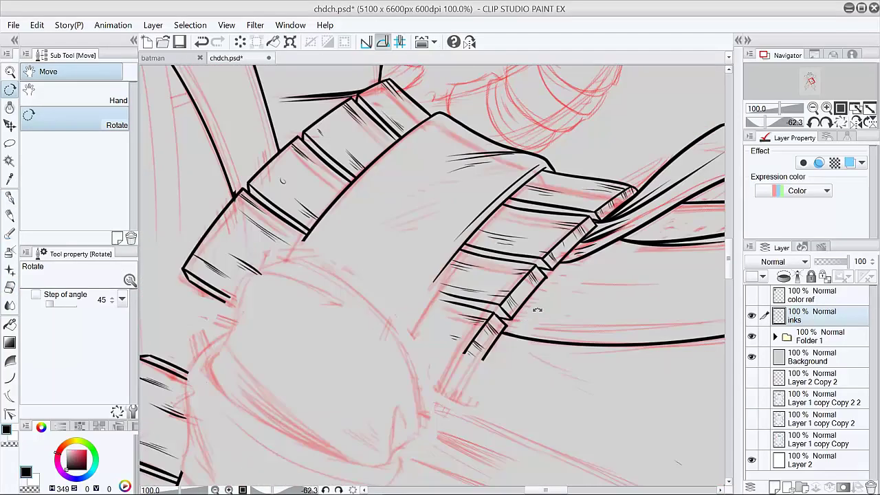
{"action": "key", "text": "p"}
{"action": "key", "text": "ctrl+z"}
{"action": "mouse_move", "coordinate": [469, 241]}
{"action": "left_mouse_down"}
{"action": "mouse_move", "coordinate": [401, 363]}
{"action": "mouse_move", "coordinate": [384, 364]}
{"action": "left_mouse_up"}
{"action": "mouse_move", "coordinate": [314, 227]}
{"action": "left_mouse_down"}
{"action": "mouse_move", "coordinate": [263, 306]}
{"action": "mouse_move", "coordinate": [277, 281]}
{"action": "left_mouse_up"}
{"action": "key", "text": "e"}
{"action": "key", "text": "p"}
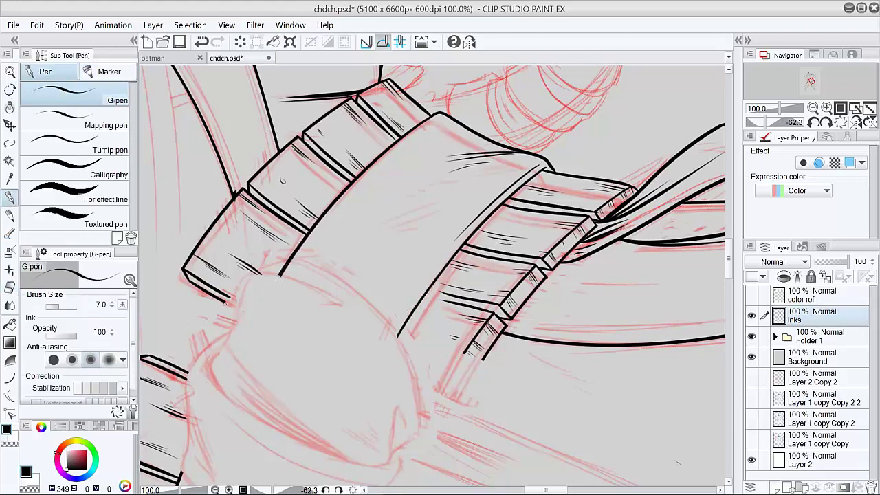
Clean up the inner edge of the panel above the belt and extend the skirt trim's two lines inward beneath the knot
{"action": "key", "text": "e"}
{"action": "left_click_drag", "start_coordinate": [248, 317], "coordinate": [241, 310]}
{"action": "key", "text": "p"}
{"action": "mouse_move", "coordinate": [465, 353]}
{"action": "left_mouse_down"}
{"action": "mouse_move", "coordinate": [440, 404]}
{"action": "mouse_move", "coordinate": [449, 416]}
{"action": "left_mouse_up"}
{"action": "mouse_move", "coordinate": [486, 357]}
{"action": "left_mouse_down"}
{"action": "mouse_move", "coordinate": [448, 414]}
{"action": "mouse_move", "coordinate": [456, 387]}
{"action": "mouse_move", "coordinate": [431, 415]}
{"action": "mouse_move", "coordinate": [459, 385]}
{"action": "mouse_move", "coordinate": [457, 424]}
{"action": "left_mouse_up"}
{"action": "key", "text": "e"}
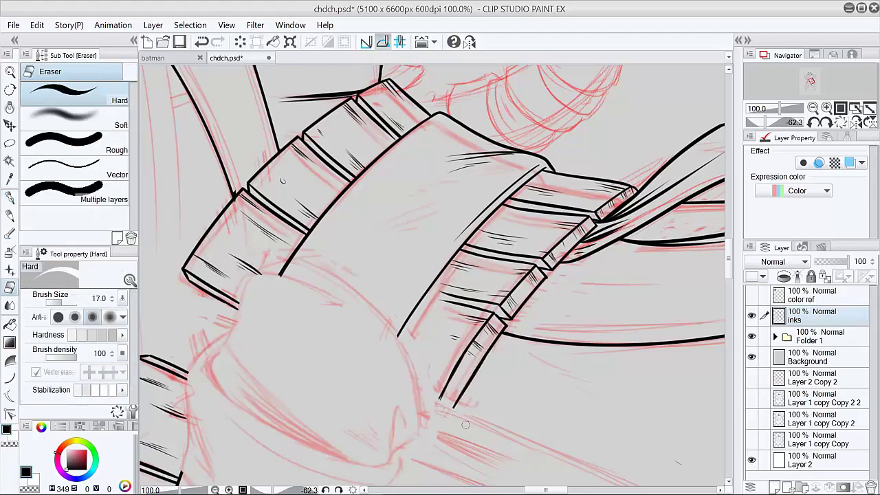
{"action": "double_click", "coordinate": [595, 343], "text": "shift"}
Add short vertical hatch strokes to the innermost skirt panel below the belt's right half and tidy the trim's inner line ends
{"action": "key", "text": "p"}
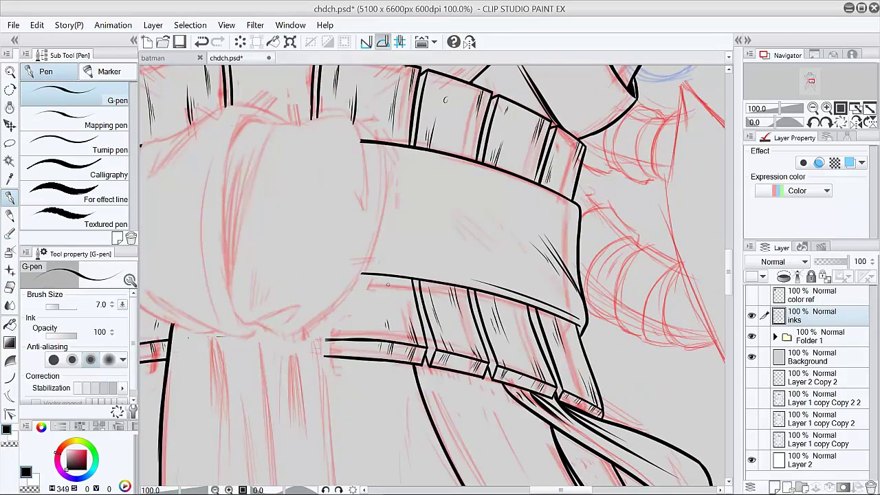
{"action": "left_click_drag", "start_coordinate": [375, 290], "coordinate": [372, 276]}
{"action": "left_click_drag", "start_coordinate": [381, 323], "coordinate": [376, 276]}
{"action": "left_click_drag", "start_coordinate": [351, 319], "coordinate": [348, 292]}
{"action": "left_click_drag", "start_coordinate": [356, 319], "coordinate": [355, 287]}
{"action": "key", "text": "e"}
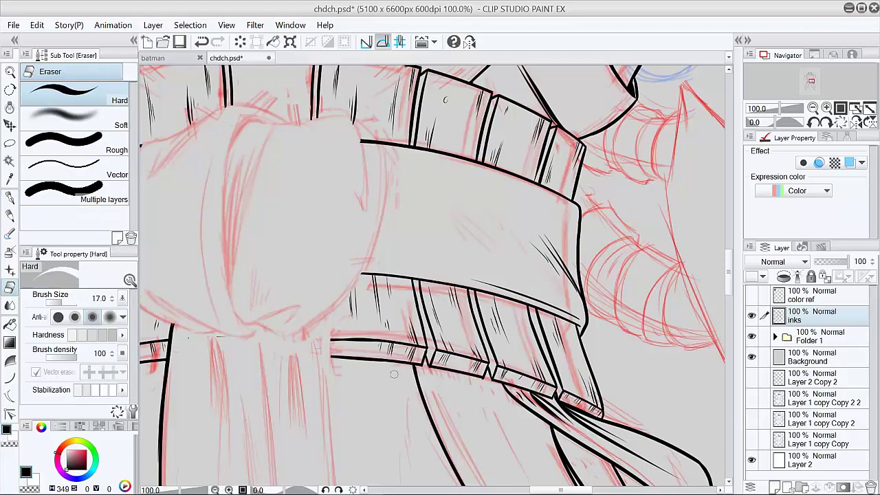
Ink the upper right edge of the hanging sash below the belt with the G-pen at brush size 10
{"action": "key", "text": "p"}
{"action": "mouse_move", "coordinate": [347, 339]}
{"action": "left_mouse_down"}
{"action": "mouse_move", "coordinate": [343, 306]}
{"action": "mouse_move", "coordinate": [468, 190]}
{"action": "mouse_move", "coordinate": [451, 432]}
{"action": "left_mouse_up"}
{"action": "key", "text": "bracketright"}
{"action": "key", "text": "bracketright"}
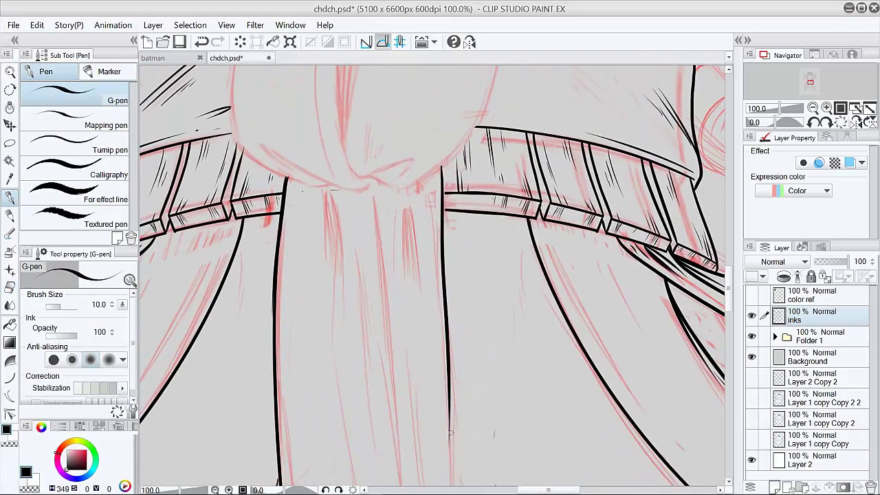
{"action": "mouse_move", "coordinate": [442, 267]}
{"action": "left_mouse_down"}
{"action": "mouse_move", "coordinate": [436, 192]}
{"action": "mouse_move", "coordinate": [434, 214]}
{"action": "left_mouse_up"}
{"action": "mouse_move", "coordinate": [483, 351]}
{"action": "left_mouse_down"}
{"action": "mouse_move", "coordinate": [540, 328]}
{"action": "mouse_move", "coordinate": [519, 122]}
{"action": "left_mouse_up"}
{"action": "left_click", "coordinate": [492, 286], "text": "ctrl+alt"}
{"action": "left_click", "coordinate": [492, 286], "text": "ctrl+alt"}
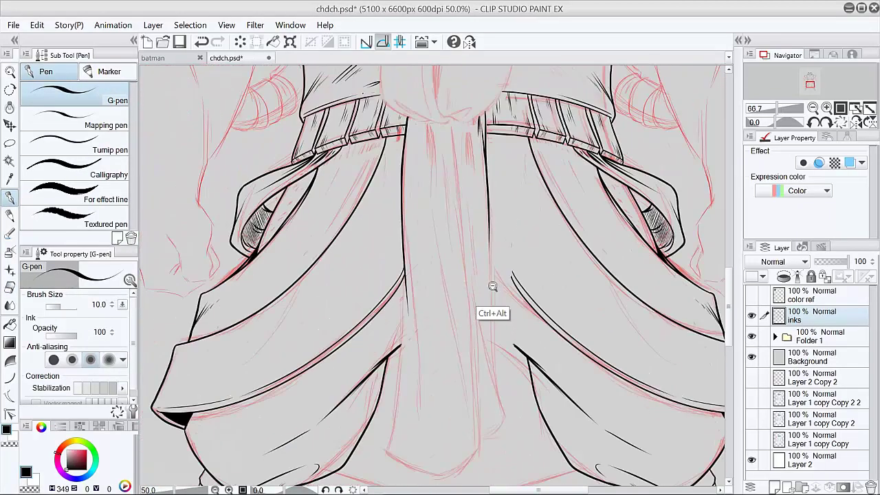
{"action": "left_click_drag", "start_coordinate": [492, 286], "coordinate": [490, 261]}
{"action": "left_click_drag", "start_coordinate": [487, 158], "coordinate": [501, 382]}
{"action": "mouse_move", "coordinate": [488, 193]}
{"action": "left_mouse_down"}
{"action": "mouse_move", "coordinate": [495, 375]}
{"action": "mouse_move", "coordinate": [486, 319]}
{"action": "left_mouse_up"}
{"action": "key", "text": "ctrl+z"}
{"action": "key", "text": "ctrl+z"}
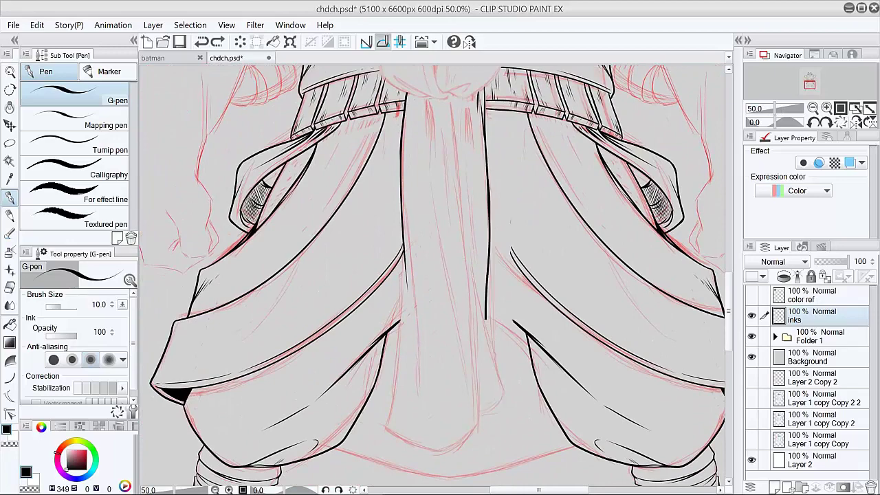
{"action": "key", "text": "ctrl+z"}
{"action": "left_click_drag", "start_coordinate": [488, 185], "coordinate": [500, 362]}
{"action": "key", "text": "ctrl+z"}
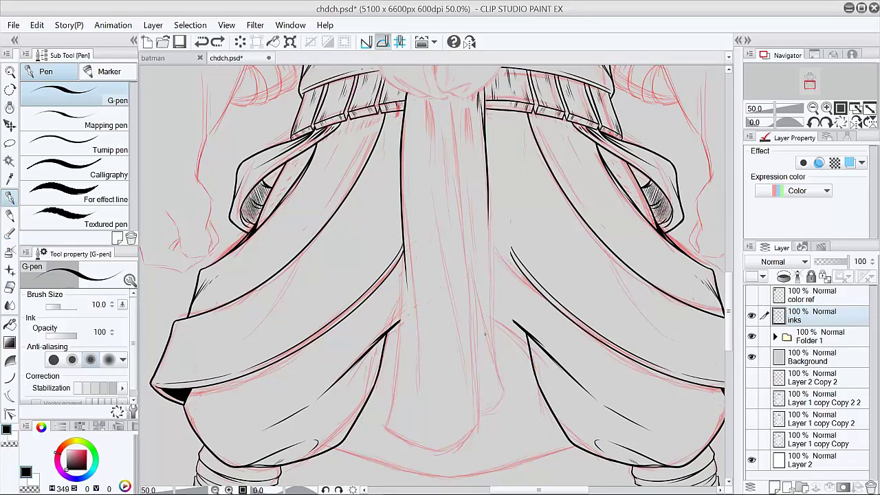
Ink the sash's long right edge and central fold line at a rotated view, plus its lower left edge
{"action": "left_click_drag", "start_coordinate": [392, 371], "coordinate": [529, 236]}
{"action": "key", "text": "ctrl+z"}
{"action": "mouse_move", "coordinate": [458, 162]}
{"action": "left_mouse_down"}
{"action": "mouse_move", "coordinate": [308, 324]}
{"action": "mouse_move", "coordinate": [371, 256]}
{"action": "left_mouse_up"}
{"action": "key", "text": "ctrl+z"}
{"action": "left_click_drag", "start_coordinate": [312, 368], "coordinate": [518, 133]}
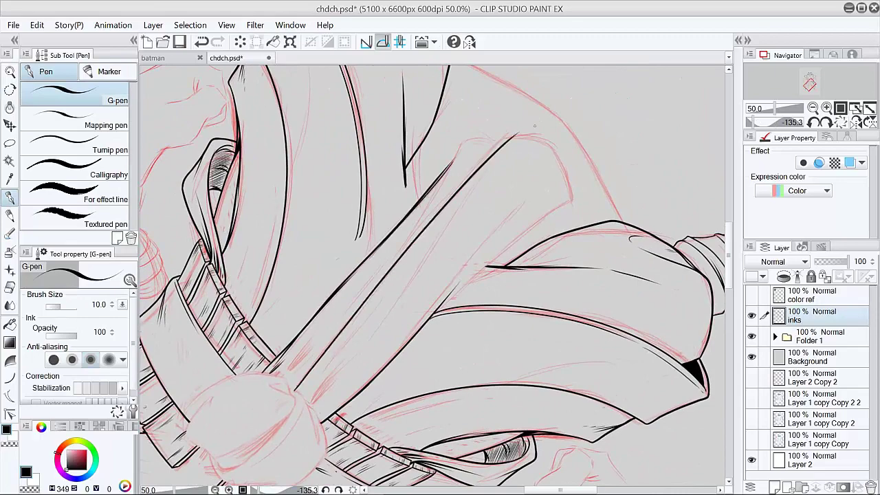
{"action": "double_click", "coordinate": [511, 378]}
{"action": "left_click_drag", "start_coordinate": [407, 255], "coordinate": [386, 429]}
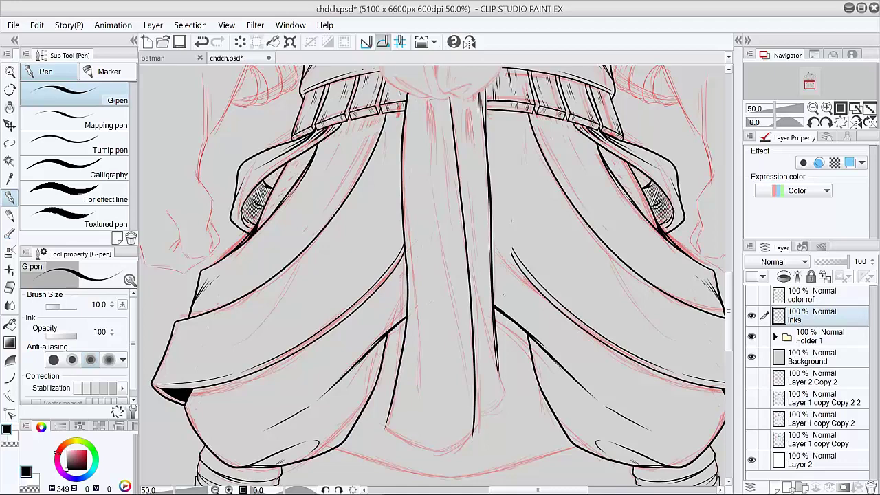
Clean up and close the hem of the sash, and ink the long fold along its left side
{"action": "scroll", "coordinate": [509, 353], "scroll_direction": "up", "scroll_amount": 1}
{"action": "key", "text": "e"}
{"action": "mouse_move", "coordinate": [496, 380]}
{"action": "left_mouse_down"}
{"action": "mouse_move", "coordinate": [489, 300]}
{"action": "mouse_move", "coordinate": [505, 410]}
{"action": "mouse_move", "coordinate": [457, 437]}
{"action": "mouse_move", "coordinate": [504, 366]}
{"action": "mouse_move", "coordinate": [392, 387]}
{"action": "mouse_move", "coordinate": [417, 307]}
{"action": "mouse_move", "coordinate": [457, 360]}
{"action": "left_mouse_up"}
{"action": "key", "text": "p"}
{"action": "key", "text": "e"}
{"action": "key", "text": "p"}
{"action": "scroll", "coordinate": [417, 306], "scroll_direction": "down", "scroll_amount": 1}
{"action": "left_click_drag", "start_coordinate": [456, 122], "coordinate": [463, 398]}
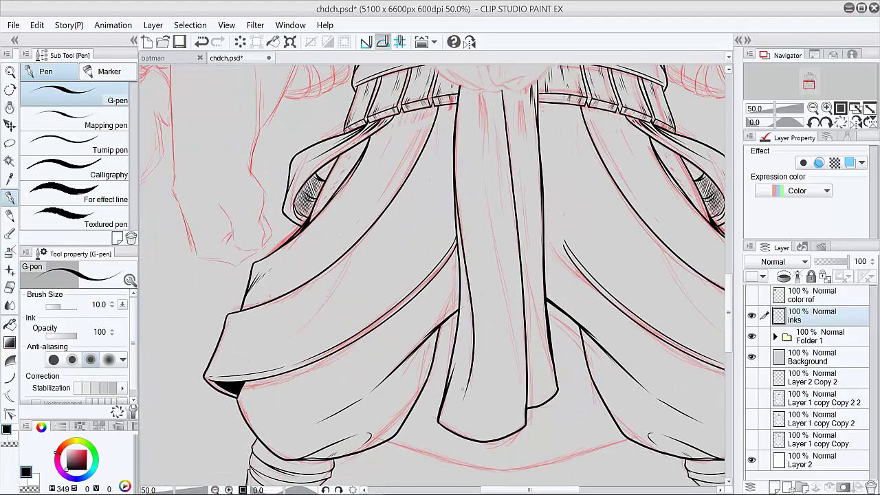
Ink tapered dark crease marks in the sash's left part just below the belt knot
{"action": "left_click_drag", "start_coordinate": [480, 90], "coordinate": [488, 155]}
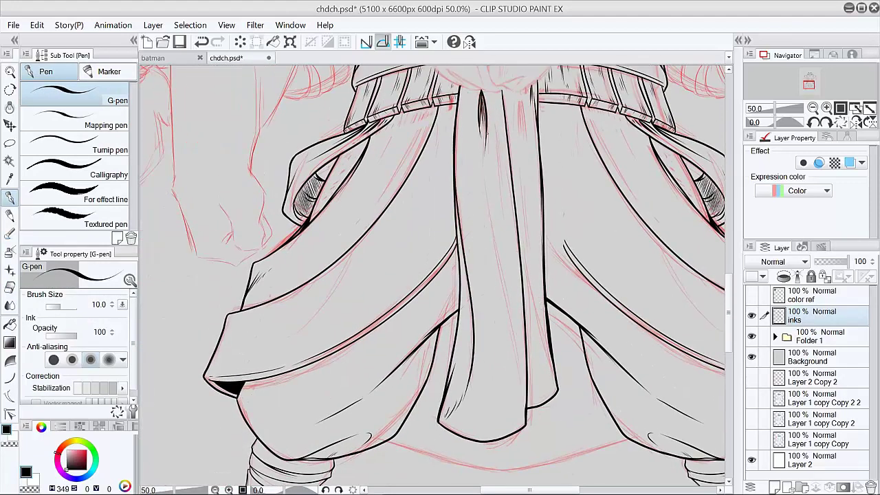
{"action": "scroll", "coordinate": [484, 106], "scroll_direction": "up", "scroll_amount": 2}
{"action": "left_click_drag", "start_coordinate": [479, 80], "coordinate": [482, 153]}
{"action": "left_click_drag", "start_coordinate": [480, 91], "coordinate": [482, 158]}
{"action": "scroll", "coordinate": [525, 204], "scroll_direction": "down", "scroll_amount": 1}
{"action": "left_click_drag", "start_coordinate": [472, 115], "coordinate": [466, 165]}
{"action": "left_click_drag", "start_coordinate": [513, 125], "coordinate": [517, 150]}
Ink a long curved fold down the middle of the sash and short hatching strokes near the hem
{"action": "left_click_drag", "start_coordinate": [529, 284], "coordinate": [518, 216]}
{"action": "left_click_drag", "start_coordinate": [488, 146], "coordinate": [534, 430]}
{"action": "left_click_drag", "start_coordinate": [555, 381], "coordinate": [549, 268]}
{"action": "left_click_drag", "start_coordinate": [525, 298], "coordinate": [530, 368]}
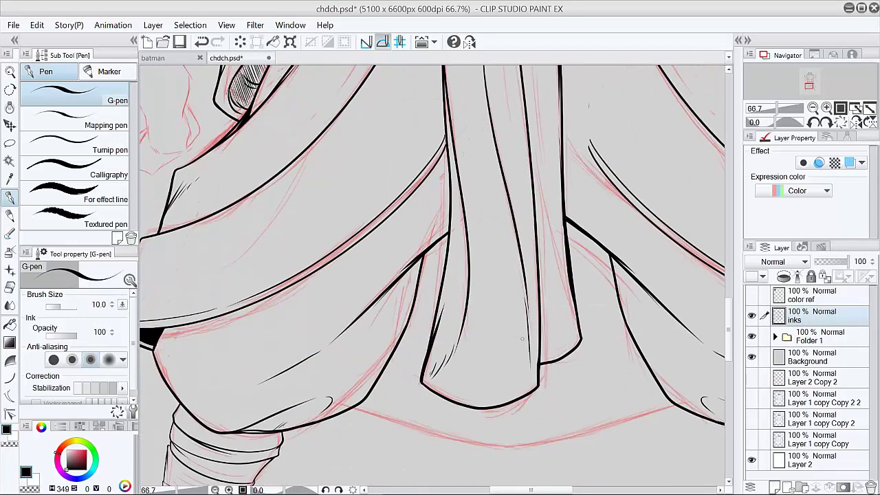
Ink the fold line and fine hatching strokes along the sash's narrow right tail
{"action": "left_click_drag", "start_coordinate": [534, 128], "coordinate": [576, 337]}
{"action": "left_click_drag", "start_coordinate": [559, 267], "coordinate": [577, 328]}
{"action": "left_click_drag", "start_coordinate": [551, 239], "coordinate": [565, 273]}
{"action": "left_click_drag", "start_coordinate": [550, 215], "coordinate": [558, 253]}
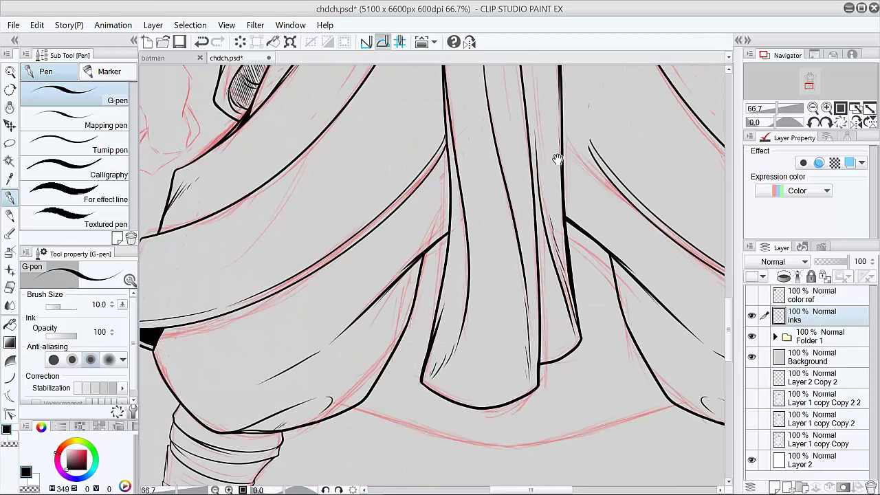
Ink a second group of tapered crease marks in the sash's right part below the belt knot
{"action": "left_click_drag", "start_coordinate": [557, 159], "coordinate": [516, 377]}
{"action": "left_click_drag", "start_coordinate": [489, 162], "coordinate": [485, 246]}
{"action": "mouse_move", "coordinate": [489, 165]}
{"action": "left_mouse_down"}
{"action": "mouse_move", "coordinate": [495, 231]}
{"action": "mouse_move", "coordinate": [492, 220]}
{"action": "left_mouse_up"}
{"action": "left_click_drag", "start_coordinate": [487, 165], "coordinate": [489, 204]}
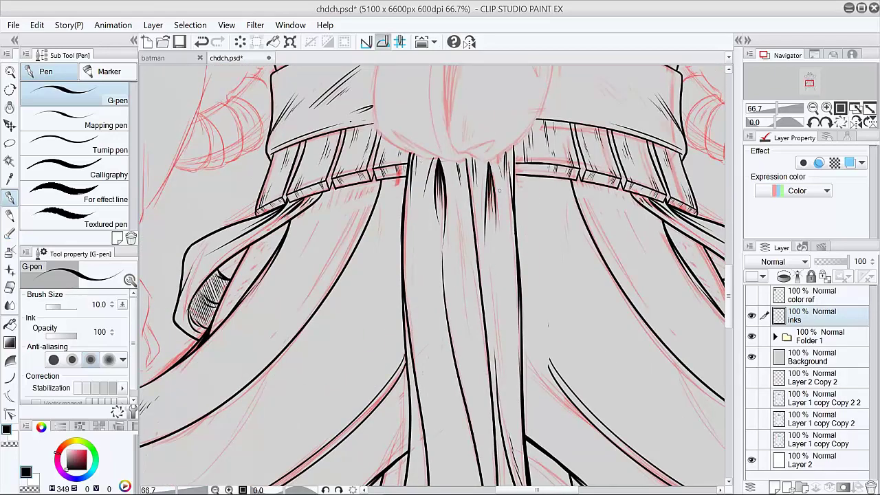
Lasso the double fold line on the right robe panel and transform it so its upper end meets the sash, then deselect it
{"action": "left_click_drag", "start_coordinate": [595, 320], "coordinate": [373, 202]}
{"action": "key", "text": "m"}
{"action": "mouse_move", "coordinate": [589, 438]}
{"action": "left_mouse_down"}
{"action": "mouse_move", "coordinate": [367, 242]}
{"action": "mouse_move", "coordinate": [526, 427]}
{"action": "left_mouse_up"}
{"action": "key", "text": "ctrl+t"}
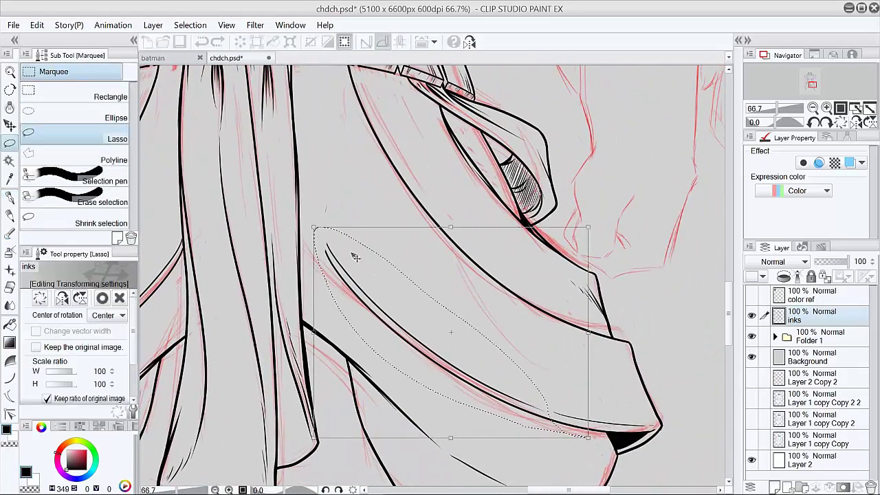
{"action": "mouse_move", "coordinate": [313, 227]}
{"action": "left_mouse_down"}
{"action": "mouse_move", "coordinate": [275, 229]}
{"action": "mouse_move", "coordinate": [282, 209]}
{"action": "left_mouse_up"}
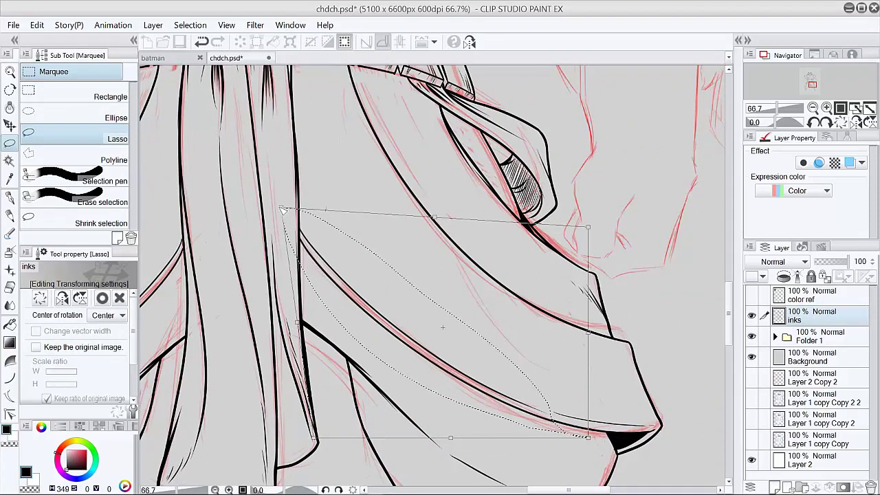
{"action": "left_click_drag", "start_coordinate": [588, 437], "coordinate": [588, 433]}
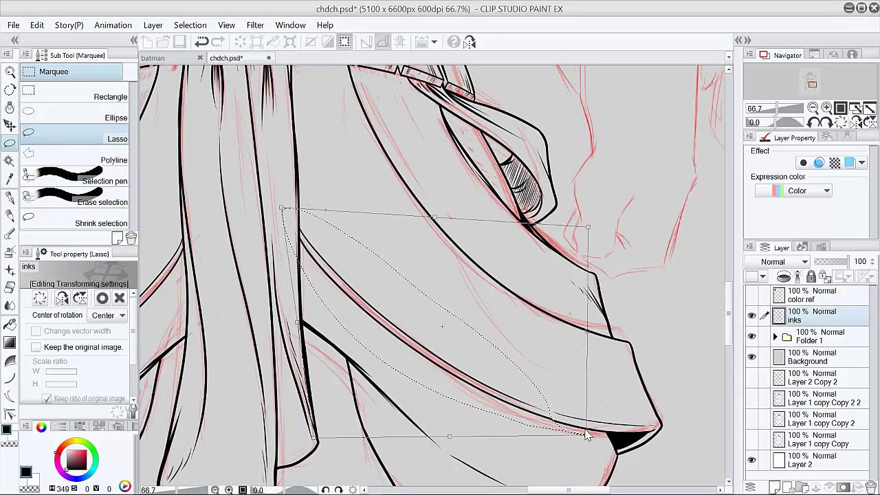
{"action": "key", "text": "Return"}
{"action": "key", "text": "ctrl+d"}
Clean up and thicken the joint where the reshaped fold line meets the lower robe edge
{"action": "scroll", "coordinate": [588, 435], "scroll_direction": "up", "scroll_amount": 2}
{"action": "mouse_move", "coordinate": [553, 373]}
{"action": "left_mouse_down"}
{"action": "mouse_move", "coordinate": [491, 324]}
{"action": "mouse_move", "coordinate": [466, 317]}
{"action": "left_mouse_up"}
{"action": "key", "text": "p"}
{"action": "left_click_drag", "start_coordinate": [375, 322], "coordinate": [475, 354]}
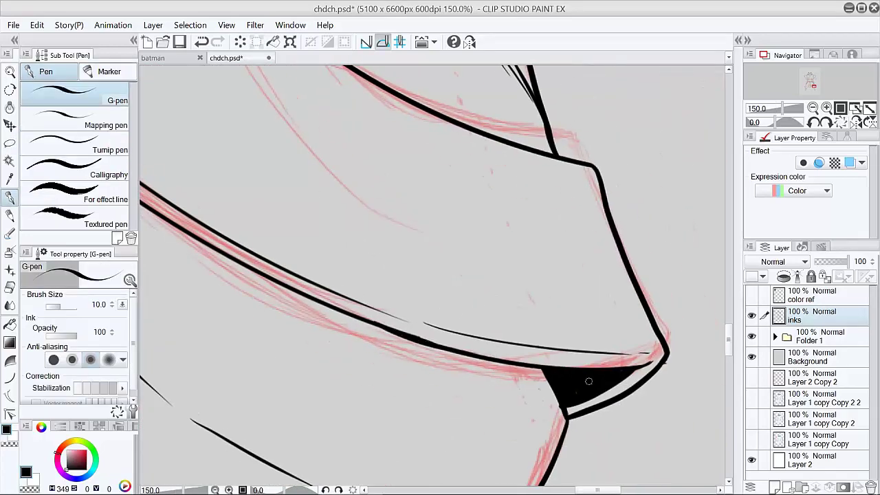
{"action": "key", "text": "e"}
{"action": "key", "text": "p"}
{"action": "left_click_drag", "start_coordinate": [363, 319], "coordinate": [423, 344]}
Fill the hatched opening of the right hip's cloth loop solid black with Lasso fill and touch up its edge
{"action": "scroll", "coordinate": [669, 403], "scroll_direction": "down", "scroll_amount": 7}
{"action": "scroll", "coordinate": [668, 412], "scroll_direction": "up", "scroll_amount": 3}
{"action": "mouse_move", "coordinate": [674, 295]}
{"action": "left_mouse_down"}
{"action": "mouse_move", "coordinate": [515, 326]}
{"action": "mouse_move", "coordinate": [615, 297]}
{"action": "left_mouse_up"}
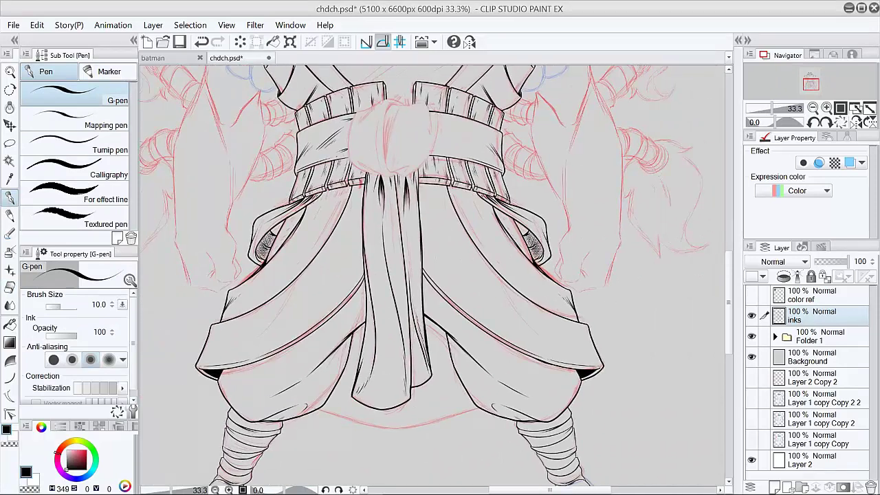
{"action": "scroll", "coordinate": [543, 263], "scroll_direction": "up", "scroll_amount": 5}
{"action": "key", "text": "u"}
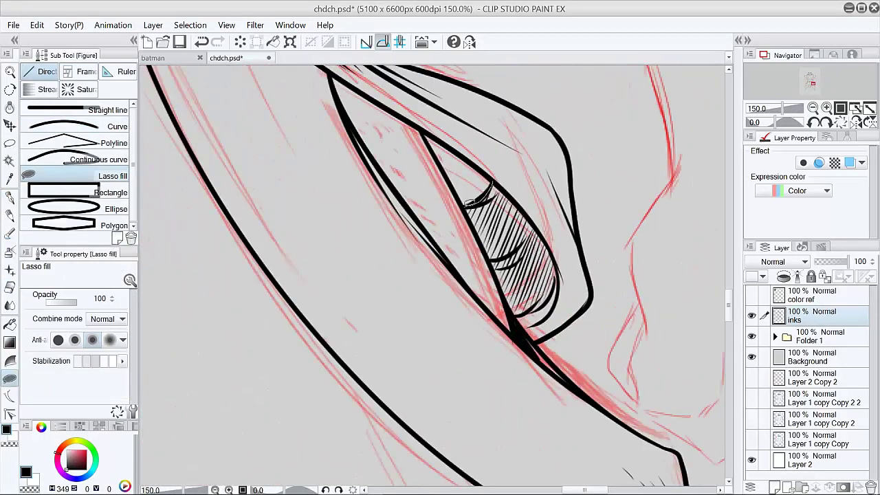
{"action": "mouse_move", "coordinate": [470, 202]}
{"action": "left_mouse_down"}
{"action": "mouse_move", "coordinate": [521, 316]}
{"action": "mouse_move", "coordinate": [547, 233]}
{"action": "mouse_move", "coordinate": [481, 192]}
{"action": "left_mouse_up"}
{"action": "key", "text": "p"}
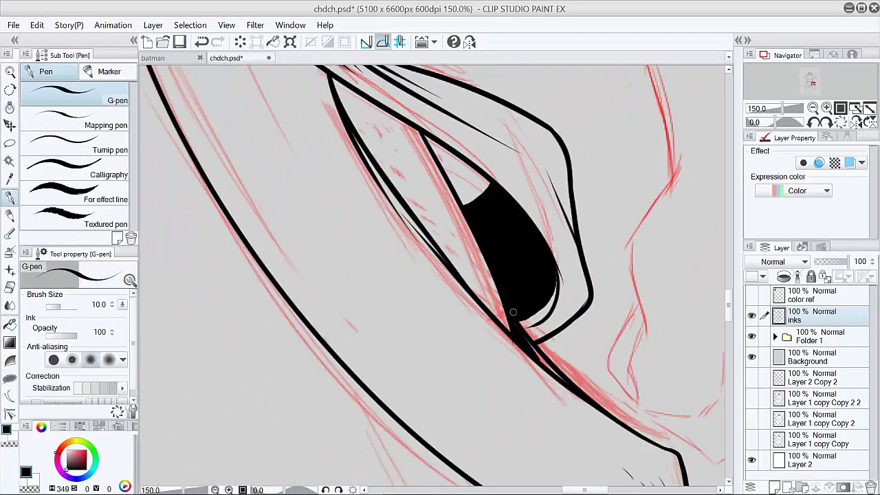
{"action": "left_click_drag", "start_coordinate": [513, 312], "coordinate": [554, 275]}
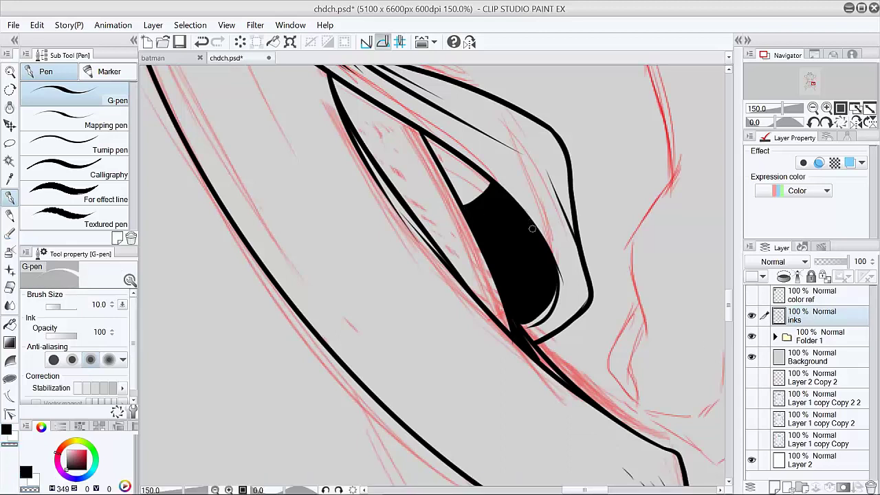
Carve thin highlight strokes out of the black hip opening using the G-pen with transparent colour
{"action": "left_click_drag", "start_coordinate": [473, 216], "coordinate": [529, 337]}
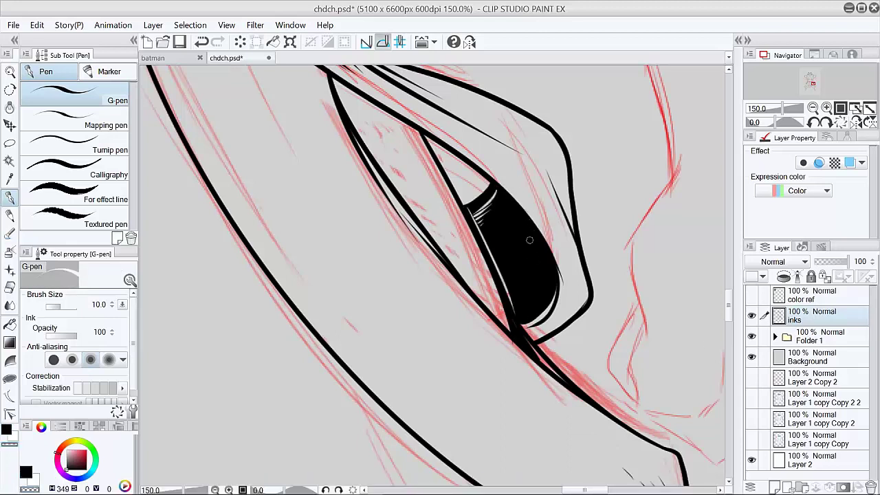
{"action": "left_click_drag", "start_coordinate": [523, 216], "coordinate": [502, 278]}
{"action": "left_click_drag", "start_coordinate": [516, 244], "coordinate": [502, 277]}
{"action": "key", "text": "ctrl+z"}
{"action": "key", "text": "ctrl+z"}
{"action": "mouse_move", "coordinate": [529, 232]}
{"action": "left_mouse_down"}
{"action": "mouse_move", "coordinate": [497, 275]}
{"action": "mouse_move", "coordinate": [532, 232]}
{"action": "left_mouse_up"}
{"action": "key", "text": "ctrl+z"}
{"action": "left_click_drag", "start_coordinate": [519, 317], "coordinate": [549, 271]}
{"action": "left_click_drag", "start_coordinate": [539, 299], "coordinate": [552, 263]}
Zoom out to the whole lower figure and save the drawing
{"action": "left_click", "coordinate": [561, 310], "text": "ctrl+alt"}
{"action": "left_click", "coordinate": [561, 310], "text": "ctrl+alt"}
{"action": "left_click", "coordinate": [559, 310], "text": "ctrl+alt"}
{"action": "left_click", "coordinate": [559, 310], "text": "ctrl+alt"}
{"action": "mouse_move", "coordinate": [502, 340]}
{"action": "left_mouse_down"}
{"action": "mouse_move", "coordinate": [576, 363]}
{"action": "mouse_move", "coordinate": [560, 363]}
{"action": "left_mouse_up"}
{"action": "key", "text": "ctrl+s"}
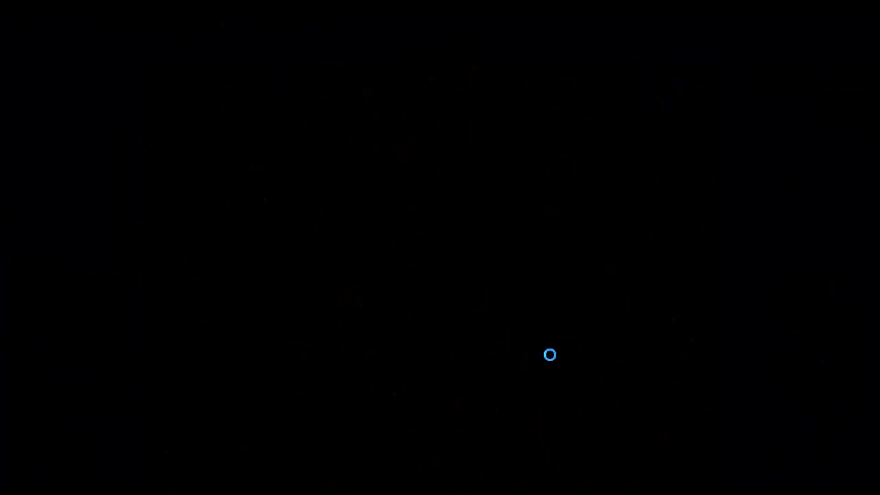
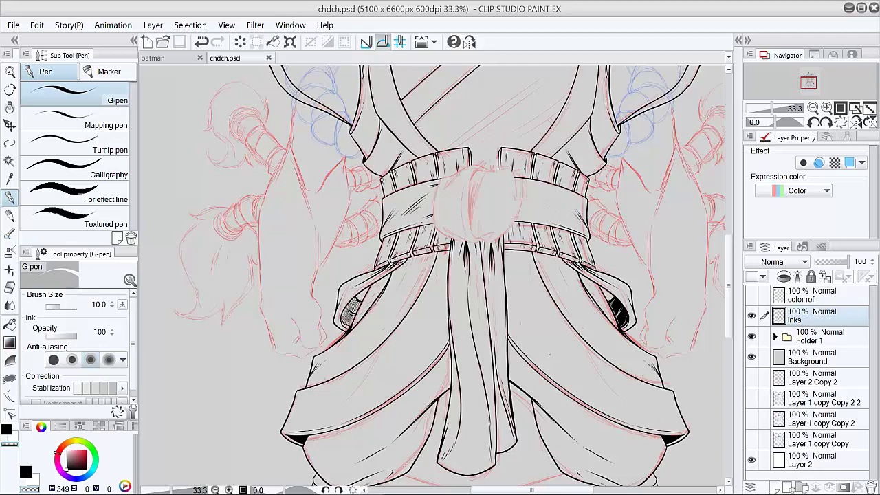
Ink the left outline of the belt knot, with hatching at its upper left and a thickened lower contour
{"action": "left_click_drag", "start_coordinate": [487, 193], "coordinate": [498, 324]}
{"action": "left_click", "coordinate": [444, 298], "text": "ctrl"}
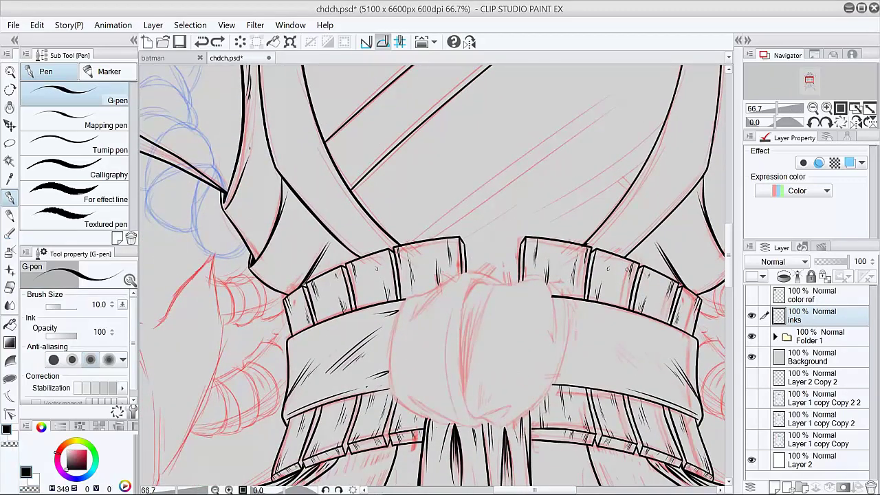
{"action": "mouse_move", "coordinate": [505, 283]}
{"action": "left_mouse_down"}
{"action": "mouse_move", "coordinate": [438, 290]}
{"action": "mouse_move", "coordinate": [397, 313]}
{"action": "mouse_move", "coordinate": [397, 399]}
{"action": "mouse_move", "coordinate": [443, 426]}
{"action": "left_mouse_up"}
{"action": "left_click", "coordinate": [459, 401], "text": "ctrl"}
{"action": "left_click_drag", "start_coordinate": [306, 331], "coordinate": [345, 358]}
{"action": "left_click_drag", "start_coordinate": [442, 382], "coordinate": [393, 382]}
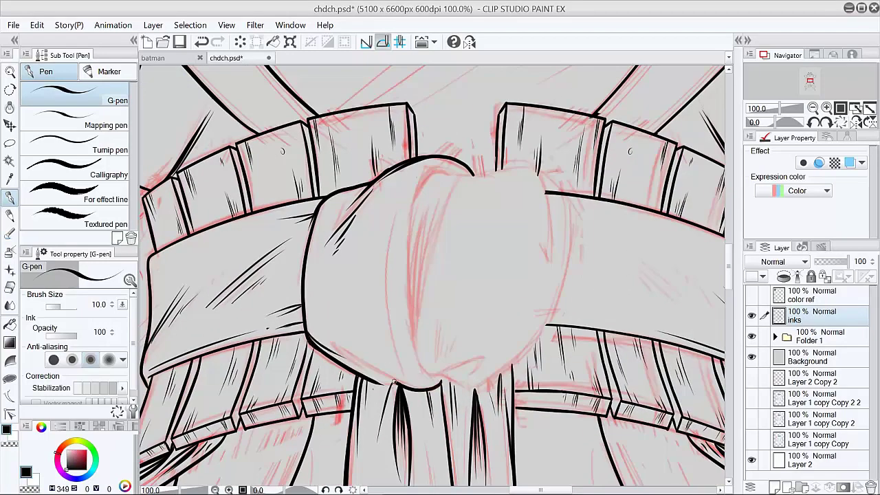
Ink both edges of the knot's central overlapping fold and shade the gap between them with dark strokes
{"action": "mouse_move", "coordinate": [329, 332]}
{"action": "left_mouse_down"}
{"action": "mouse_move", "coordinate": [393, 384]}
{"action": "mouse_move", "coordinate": [407, 332]}
{"action": "mouse_move", "coordinate": [413, 183]}
{"action": "left_mouse_up"}
{"action": "mouse_move", "coordinate": [471, 174]}
{"action": "left_mouse_down"}
{"action": "mouse_move", "coordinate": [420, 187]}
{"action": "mouse_move", "coordinate": [403, 283]}
{"action": "left_mouse_up"}
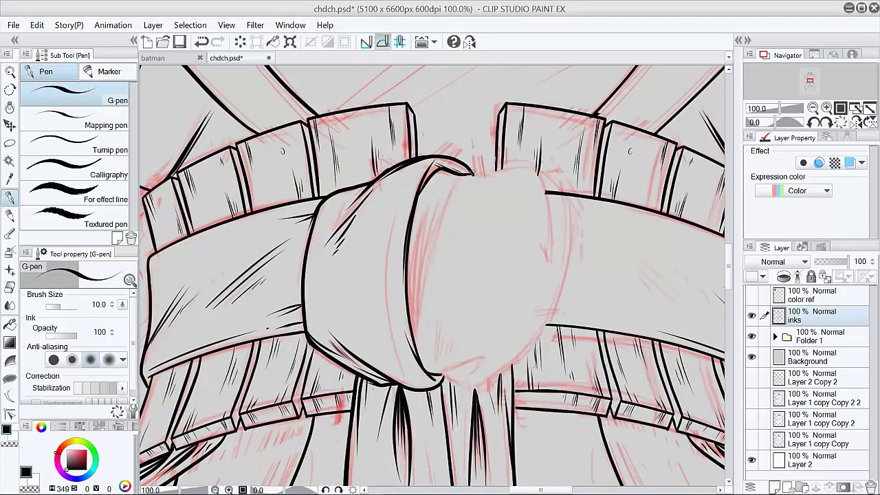
{"action": "left_click_drag", "start_coordinate": [473, 173], "coordinate": [417, 334]}
{"action": "left_click_drag", "start_coordinate": [427, 278], "coordinate": [424, 371]}
{"action": "left_click_drag", "start_coordinate": [418, 260], "coordinate": [412, 351]}
{"action": "left_click_drag", "start_coordinate": [412, 239], "coordinate": [416, 303]}
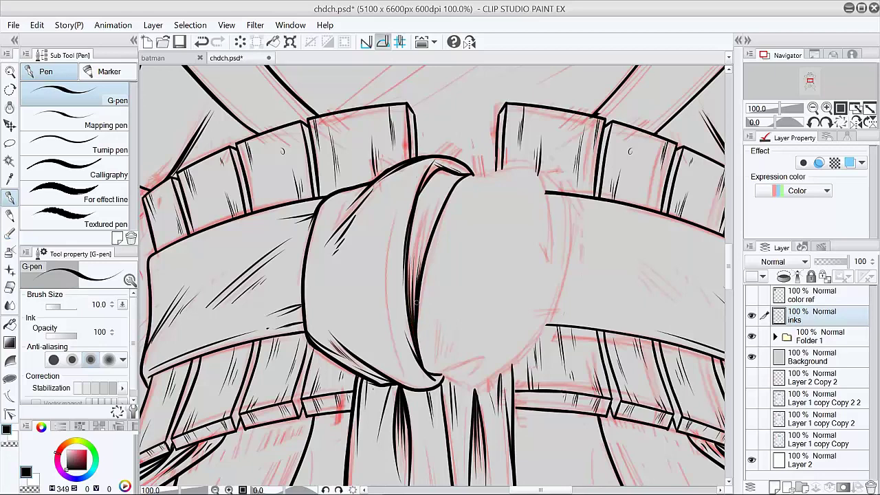
{"action": "left_click_drag", "start_coordinate": [464, 173], "coordinate": [425, 208]}
Ink the knot's small bottom crease and its lower and right outline, trimming the belt line that runs into it
{"action": "left_click_drag", "start_coordinate": [428, 375], "coordinate": [494, 353]}
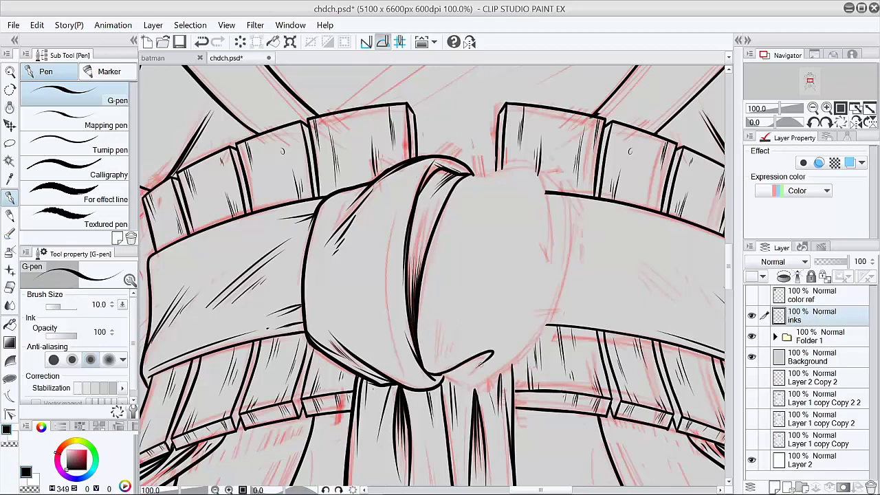
{"action": "left_click_drag", "start_coordinate": [436, 374], "coordinate": [496, 385]}
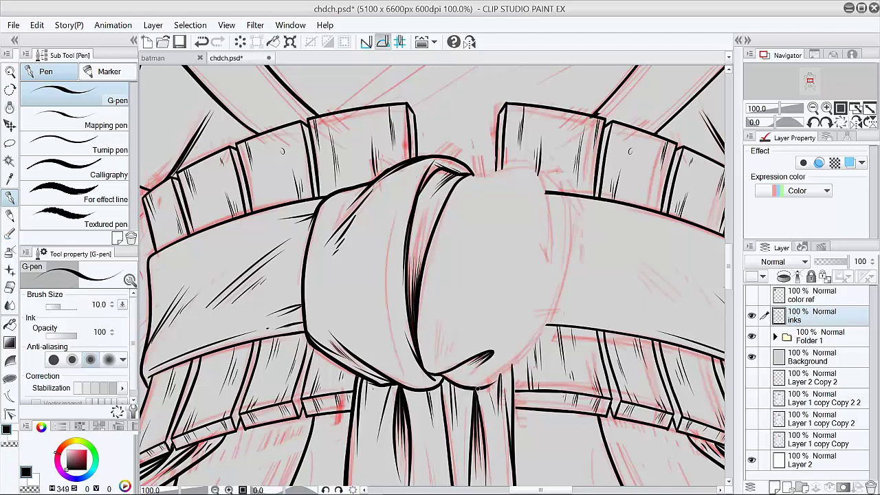
{"action": "left_click_drag", "start_coordinate": [538, 336], "coordinate": [489, 380]}
{"action": "key", "text": "e"}
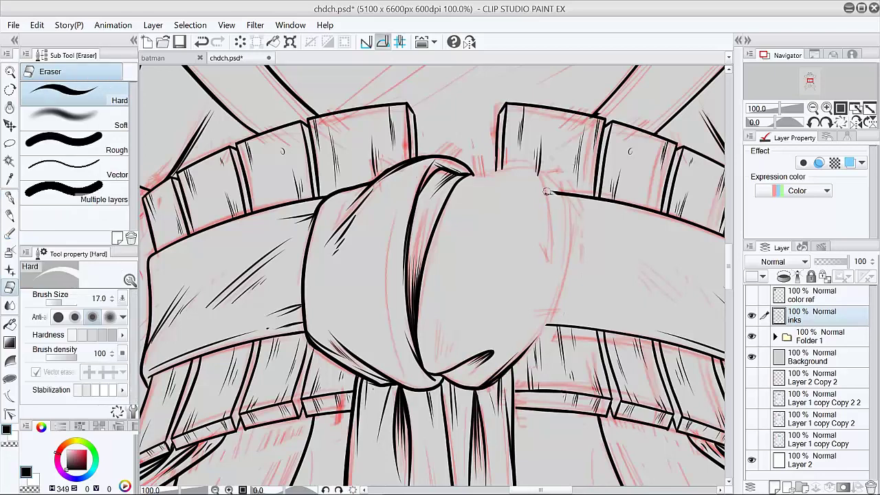
{"action": "key", "text": "p"}
{"action": "mouse_move", "coordinate": [537, 171]}
{"action": "left_mouse_down"}
{"action": "mouse_move", "coordinate": [569, 206]}
{"action": "mouse_move", "coordinate": [548, 323]}
{"action": "left_mouse_up"}
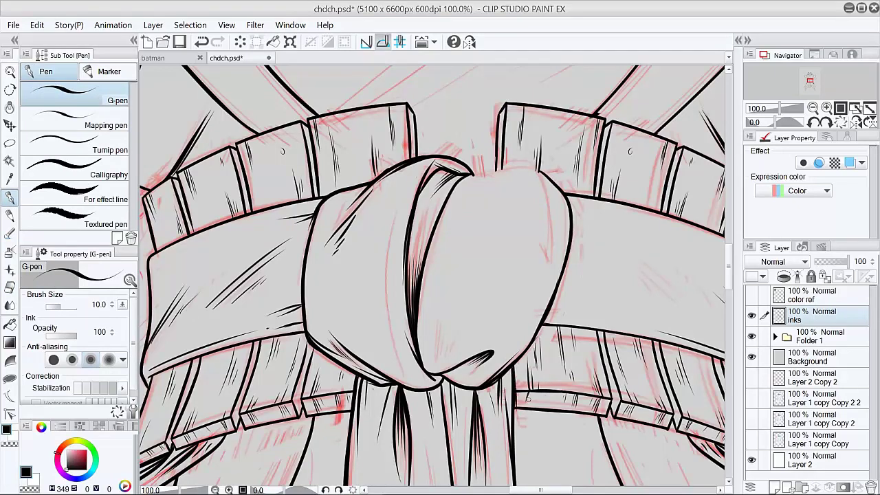
Ink the inner fold along the knot's right side and add hatching strokes at its top edge
{"action": "left_click_drag", "start_coordinate": [532, 165], "coordinate": [549, 272]}
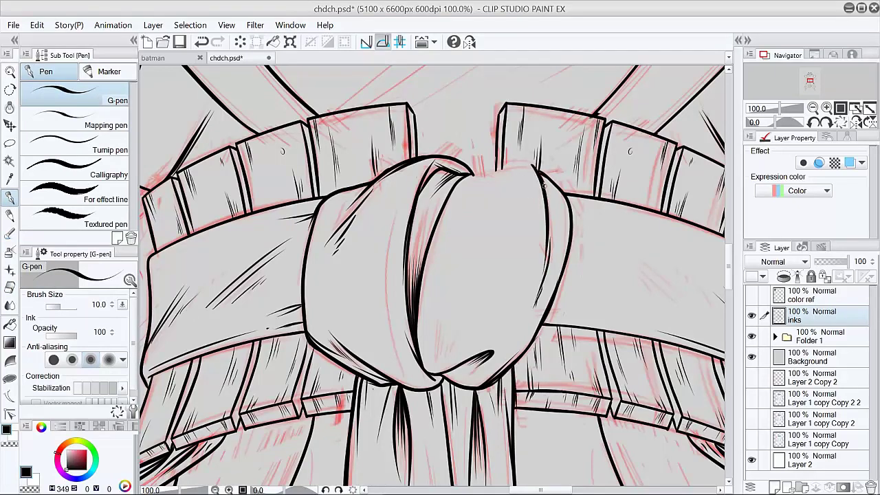
{"action": "left_click_drag", "start_coordinate": [544, 184], "coordinate": [548, 208]}
{"action": "key", "text": "shift+space"}
{"action": "mouse_move", "coordinate": [544, 185]}
{"action": "left_mouse_down"}
{"action": "mouse_move", "coordinate": [347, 166]}
{"action": "mouse_move", "coordinate": [439, 286]}
{"action": "left_mouse_up"}
{"action": "key", "text": "space"}
{"action": "left_click_drag", "start_coordinate": [429, 359], "coordinate": [420, 297]}
{"action": "left_click_drag", "start_coordinate": [430, 334], "coordinate": [440, 362]}
{"action": "left_click_drag", "start_coordinate": [433, 338], "coordinate": [456, 366]}
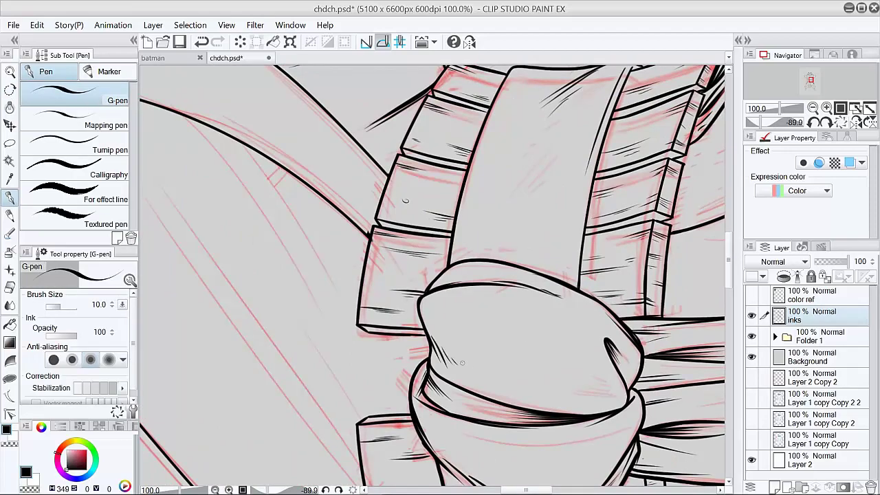
{"action": "key", "text": "shift+space"}
{"action": "double_click", "coordinate": [560, 417]}
{"action": "scroll", "coordinate": [560, 417], "scroll_direction": "down", "scroll_amount": 3}
{"action": "scroll", "coordinate": [534, 385], "scroll_direction": "up", "scroll_amount": 2}
{"action": "key", "text": "space"}
{"action": "left_click_drag", "start_coordinate": [515, 411], "coordinate": [548, 384]}
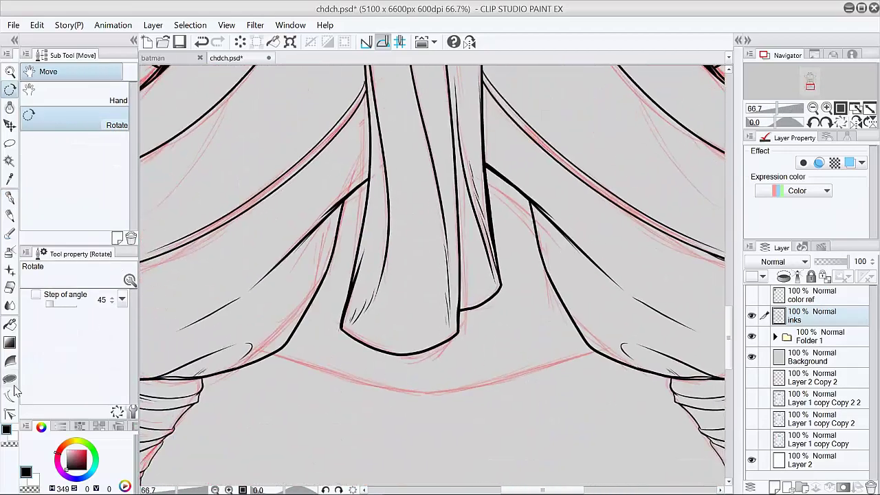
{"action": "left_click", "coordinate": [10, 378]}
{"action": "left_click_drag", "start_coordinate": [271, 354], "coordinate": [596, 352]}
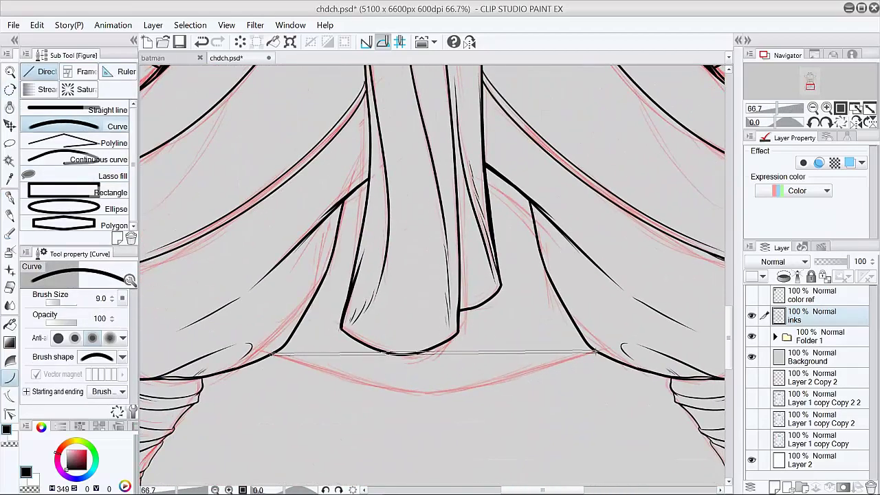
{"action": "left_click", "coordinate": [425, 439]}
{"action": "key", "text": "ctrl+z"}
Add a vector layer and draw a curved hem line beneath the sash ends, spanning between the two side folds of the robe
{"action": "left_click", "coordinate": [788, 487]}
{"action": "left_click_drag", "start_coordinate": [272, 354], "coordinate": [595, 352]}
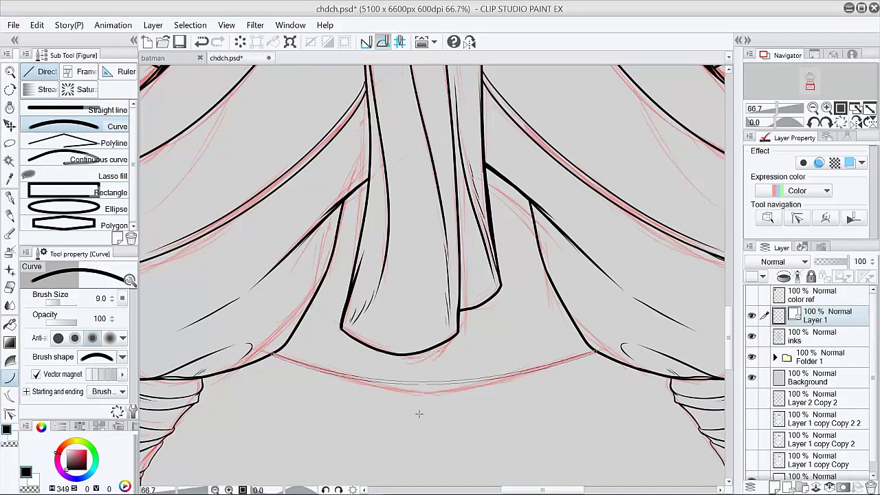
{"action": "left_click", "coordinate": [419, 414]}
{"action": "key", "text": "y"}
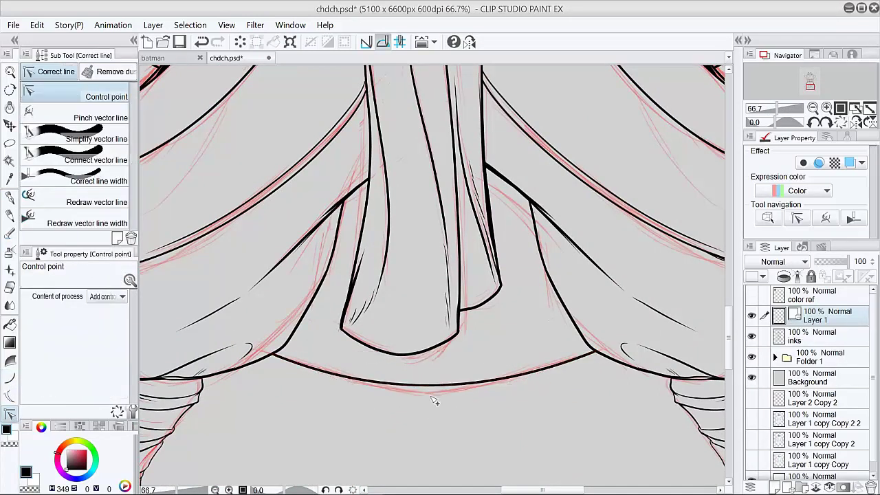
{"action": "key", "text": "ctrl+z"}
{"action": "left_click", "coordinate": [9, 379]}
{"action": "left_click_drag", "start_coordinate": [274, 354], "coordinate": [576, 356]}
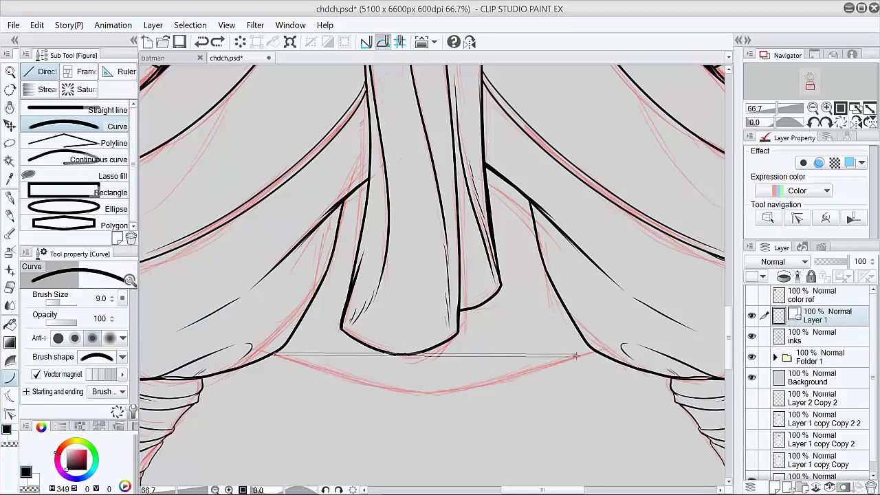
{"action": "left_click", "coordinate": [422, 433]}
{"action": "key", "text": "y"}
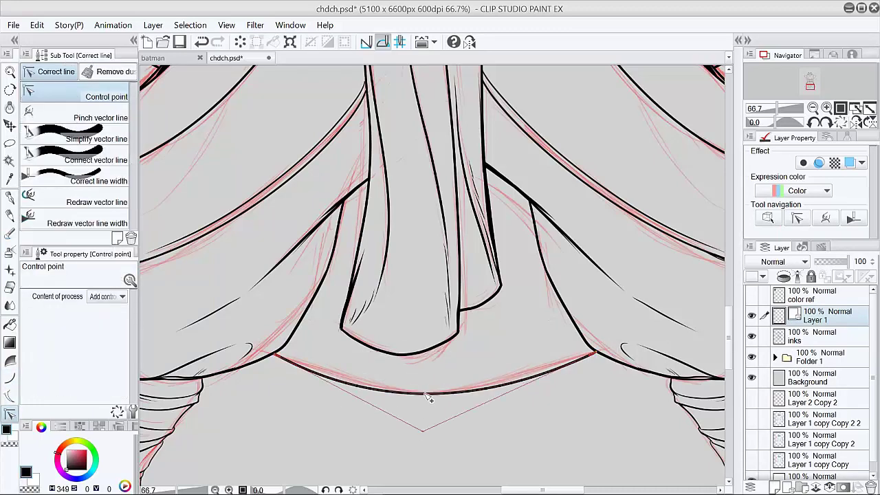
Reshape the hem curve with control points so its sides straighten and its middle dips along the red sketch
{"action": "left_click", "coordinate": [424, 393]}
{"action": "left_click_drag", "start_coordinate": [508, 392], "coordinate": [447, 400]}
{"action": "left_click_drag", "start_coordinate": [348, 393], "coordinate": [408, 400]}
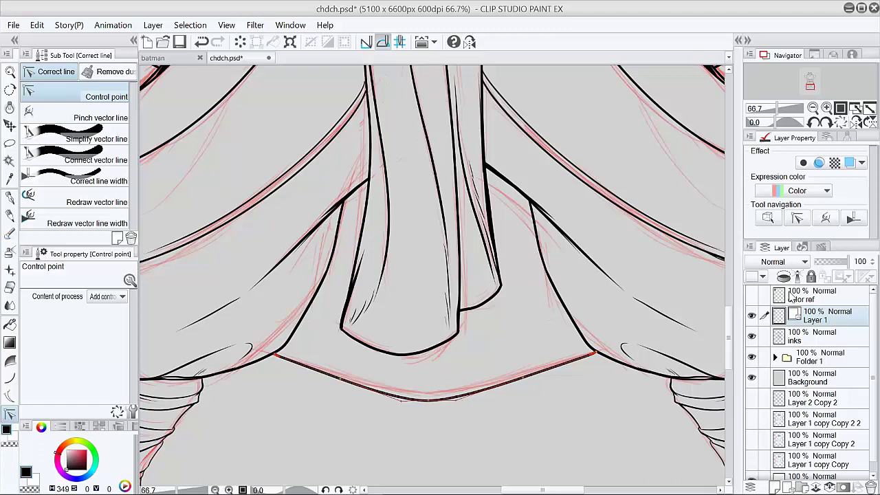
Duplicate the hem curve and nudge the copy slightly upward to form a parallel trim line
{"action": "key", "text": "ctrl+c"}
{"action": "key", "text": "ctrl+v"}
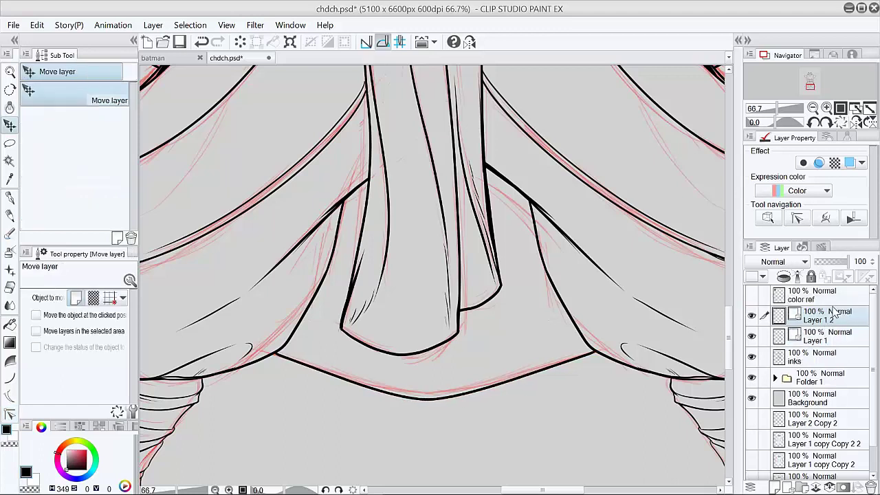
{"action": "key", "text": "Up"}
{"action": "key", "text": "Up"}
{"action": "key", "text": "Up"}
{"action": "key", "text": "Up"}
{"action": "key", "text": "Up"}
{"action": "key", "text": "Up"}
{"action": "key", "text": "Up"}
{"action": "key", "text": "Up"}
{"action": "key", "text": "Up"}
{"action": "key", "text": "Up"}
{"action": "key", "text": "Up"}
{"action": "key", "text": "Up"}
{"action": "key", "text": "Up"}
{"action": "key", "text": "Up"}
{"action": "key", "text": "Up"}
{"action": "key", "text": "Up"}
{"action": "key", "text": "Up"}
{"action": "key", "text": "Up"}
Merge both hem curve layers into the inks layer
{"action": "key", "text": "e"}
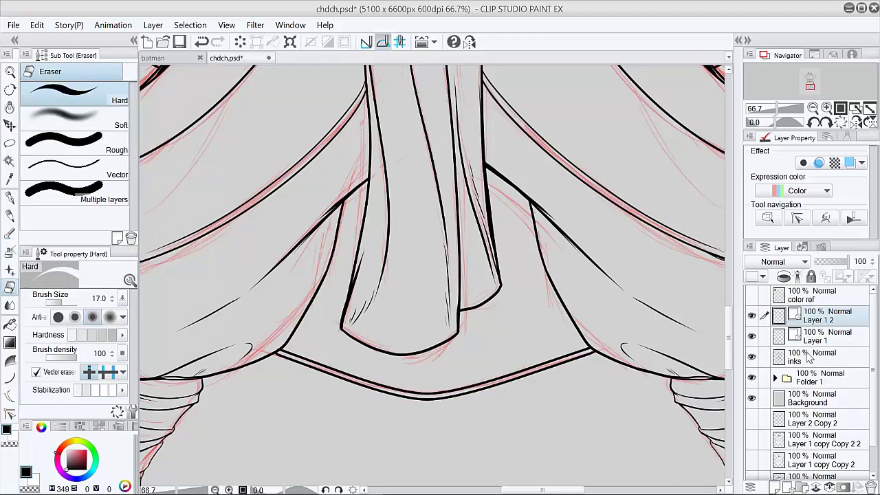
{"action": "key", "text": "ctrl+e"}
{"action": "key", "text": "ctrl+e"}
Ink long diagonal fold lines across the robe's lower chest, rising from the belt toward the figure's right-hand lapel edge
{"action": "key", "text": "ctrl+minus"}
{"action": "key", "text": "ctrl+minus"}
{"action": "key", "text": "ctrl+minus"}
{"action": "left_click_drag", "start_coordinate": [630, 396], "coordinate": [646, 489]}
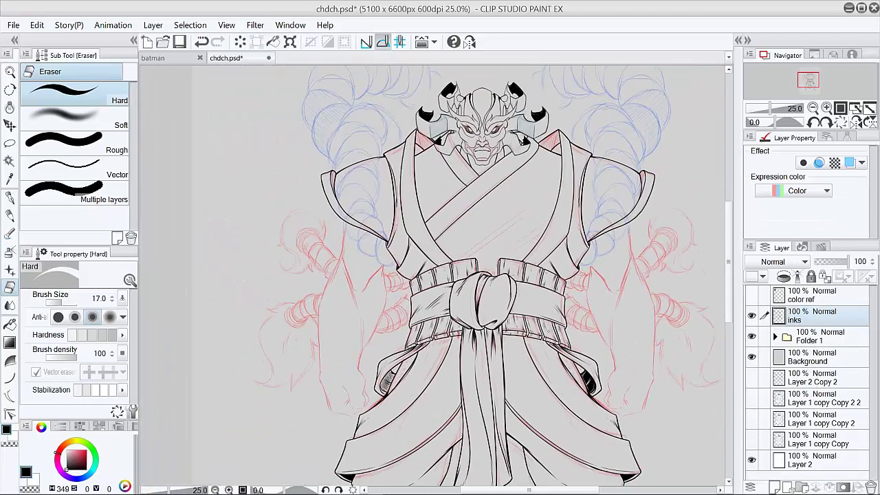
{"action": "scroll", "coordinate": [523, 314], "scroll_direction": "up", "scroll_amount": 3}
{"action": "key", "text": "p"}
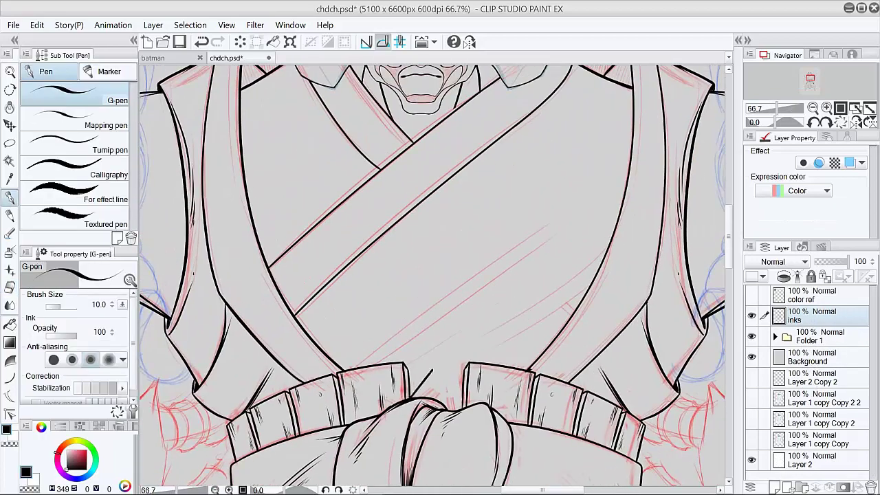
{"action": "left_click_drag", "start_coordinate": [598, 264], "coordinate": [505, 348]}
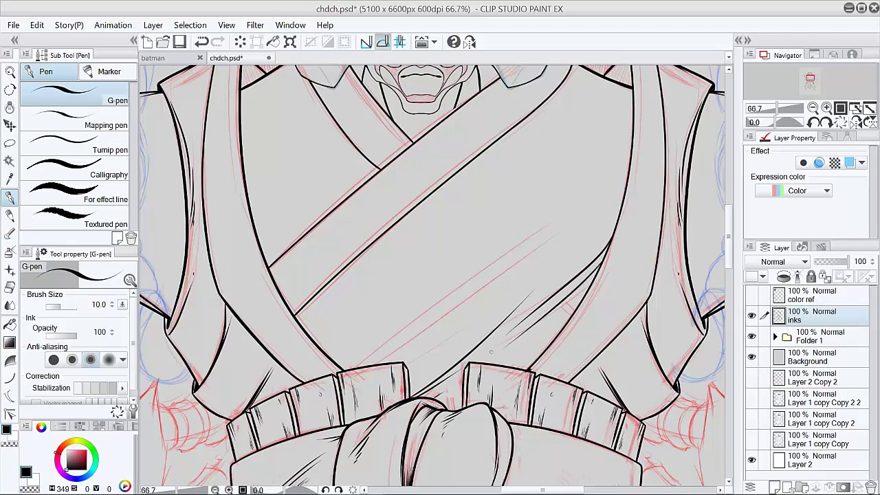
{"action": "left_click_drag", "start_coordinate": [353, 368], "coordinate": [591, 194]}
{"action": "left_click_drag", "start_coordinate": [400, 346], "coordinate": [623, 196]}
{"action": "key", "text": "ctrl+z"}
{"action": "left_click_drag", "start_coordinate": [426, 334], "coordinate": [612, 191]}
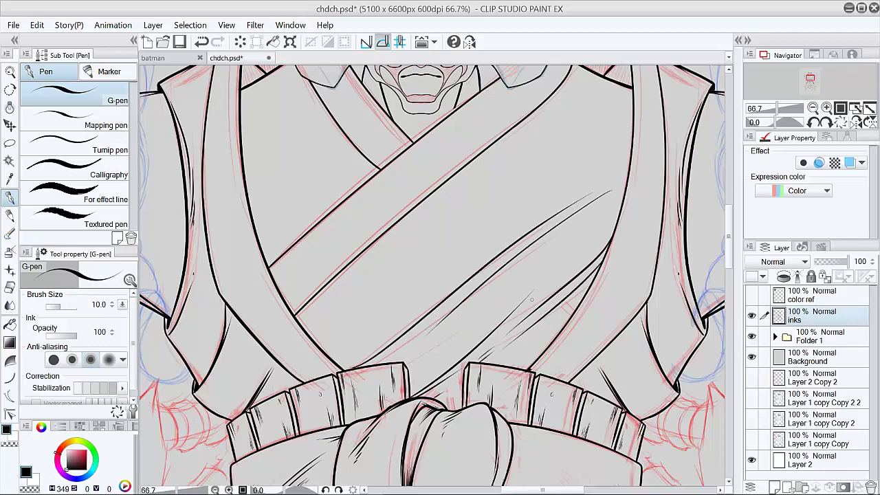
Ink thin crease lines beneath the diagonal lapel band and on the robe's left chest panel
{"action": "left_click_drag", "start_coordinate": [408, 250], "coordinate": [583, 96]}
{"action": "left_click_drag", "start_coordinate": [357, 291], "coordinate": [454, 221]}
{"action": "left_click_drag", "start_coordinate": [350, 300], "coordinate": [391, 271]}
{"action": "scroll", "coordinate": [663, 323], "scroll_direction": "down", "scroll_amount": 1}
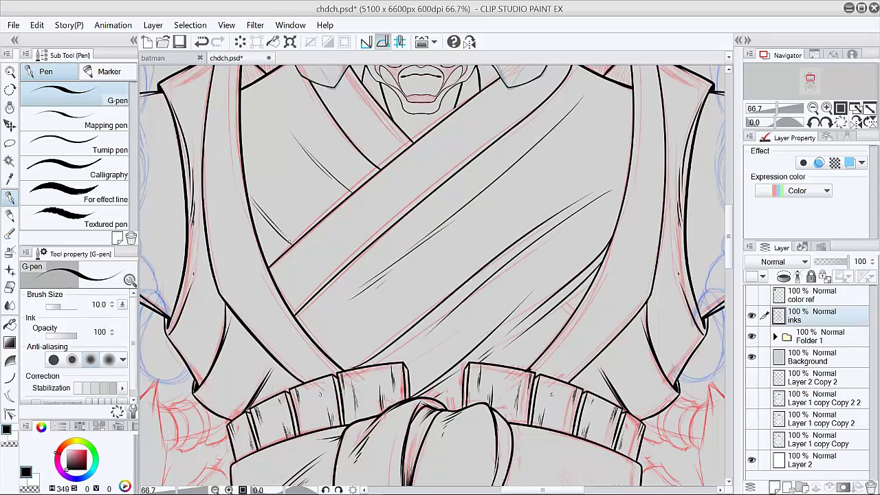
{"action": "left_click_drag", "start_coordinate": [442, 124], "coordinate": [458, 221]}
{"action": "left_click", "coordinate": [459, 221], "text": "ctrl"}
{"action": "left_click", "coordinate": [459, 222], "text": "ctrl"}
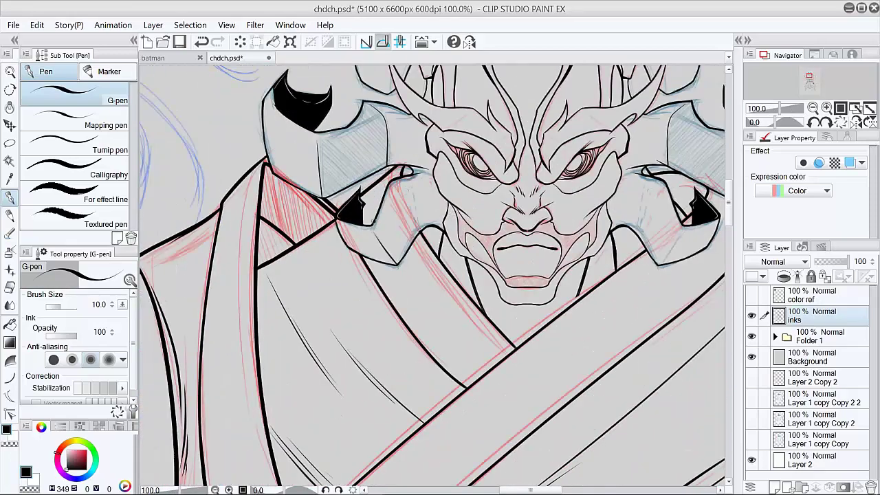
{"action": "key", "text": "ctrl+z"}
{"action": "mouse_move", "coordinate": [619, 226]}
{"action": "left_mouse_down"}
{"action": "mouse_move", "coordinate": [648, 199]}
{"action": "mouse_move", "coordinate": [409, 283]}
{"action": "left_mouse_up"}
{"action": "scroll", "coordinate": [662, 254], "scroll_direction": "down", "scroll_amount": 2}
{"action": "scroll", "coordinate": [533, 166], "scroll_direction": "up", "scroll_amount": 2}
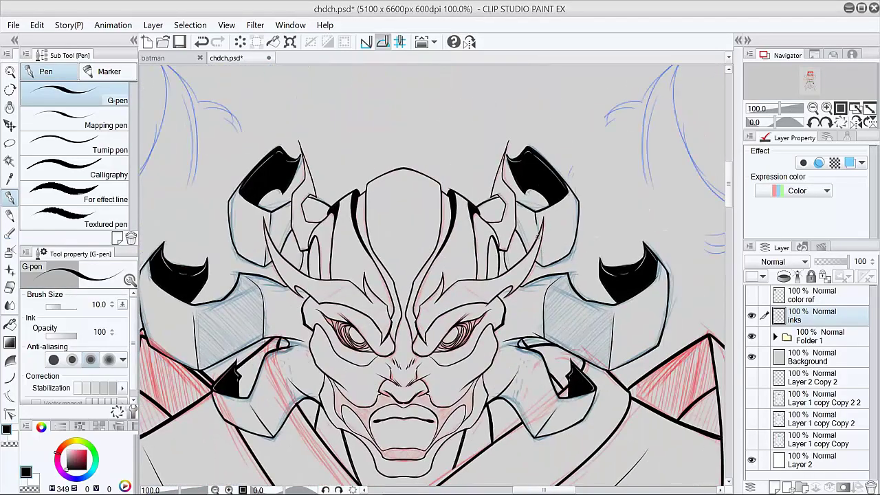
Add a raster layer with a vertical two-line symmetrical ruler down the figure's center, and hide the inks layer
{"action": "scroll", "coordinate": [596, 364], "scroll_direction": "down", "scroll_amount": 4}
{"action": "left_click_drag", "start_coordinate": [596, 385], "coordinate": [497, 159]}
{"action": "left_click", "coordinate": [788, 486]}
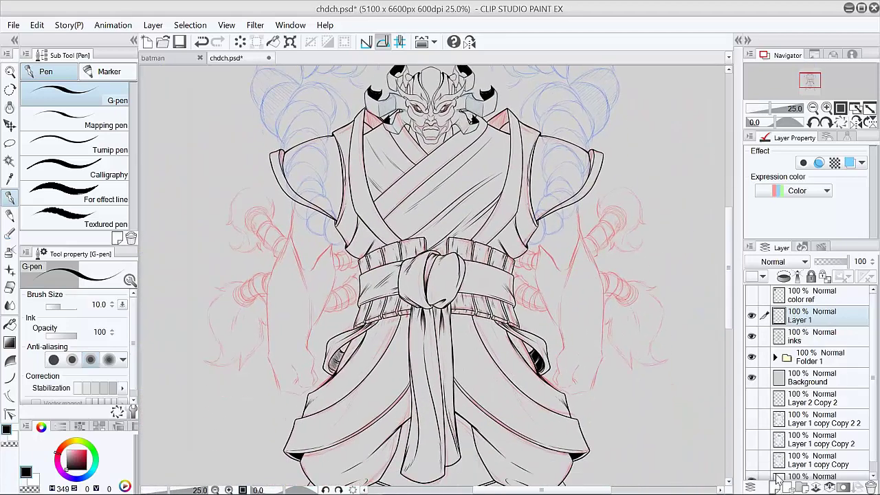
{"action": "left_click", "coordinate": [9, 378]}
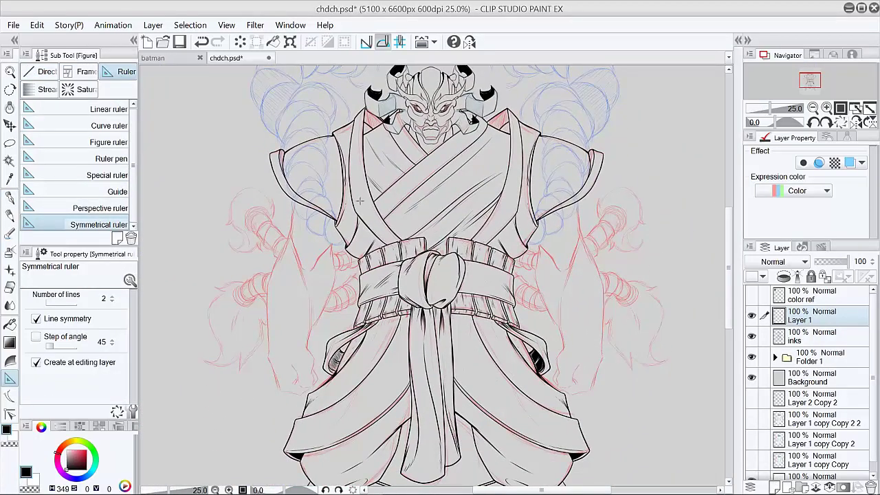
{"action": "left_click_drag", "start_coordinate": [434, 131], "coordinate": [435, 473]}
{"action": "left_click", "coordinate": [751, 336]}
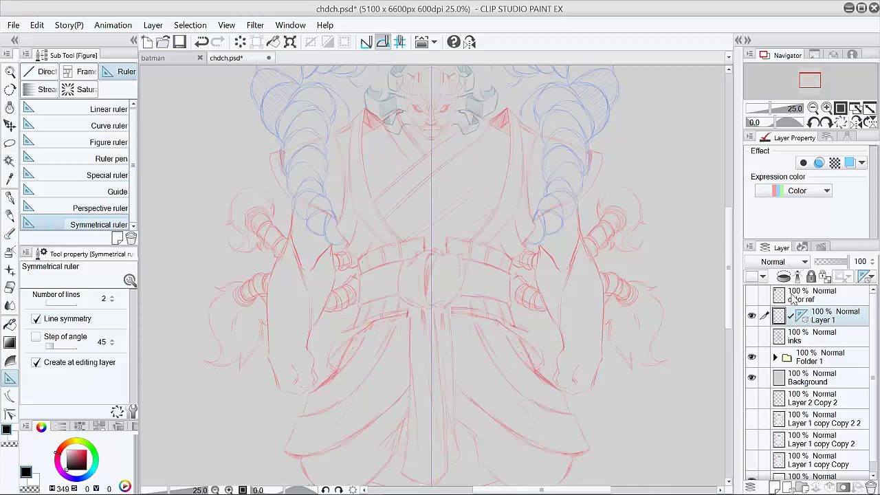
Ink the two lowest segments of the blue-sketched coil on the left with the G-pen, adding crease strokes where they meet
{"action": "scroll", "coordinate": [512, 277], "scroll_direction": "up", "scroll_amount": 3}
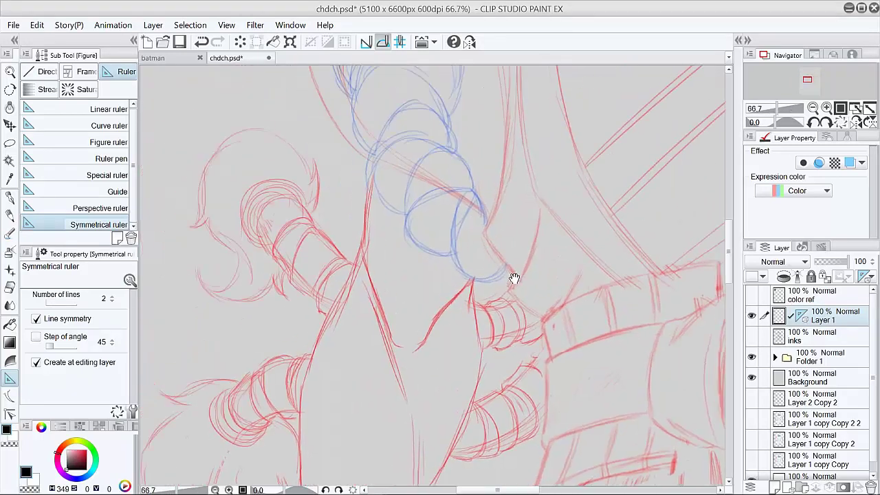
{"action": "key", "text": "p"}
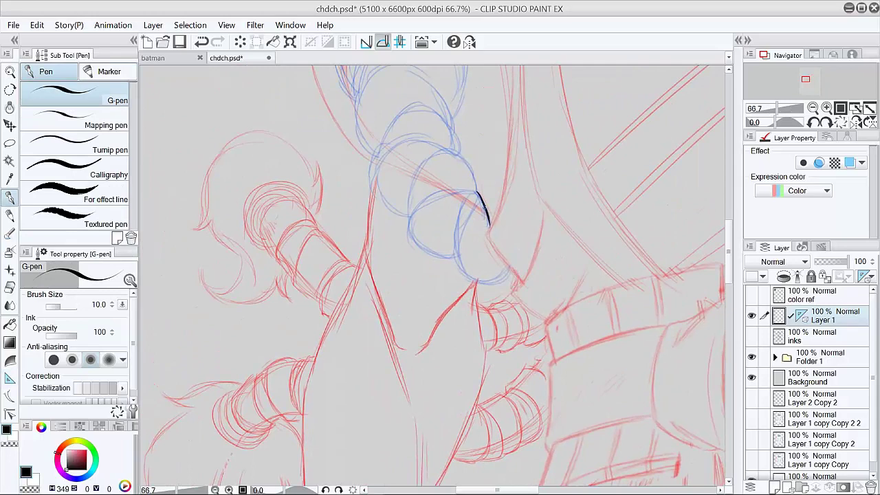
{"action": "mouse_move", "coordinate": [475, 190]}
{"action": "left_mouse_down"}
{"action": "mouse_move", "coordinate": [486, 283]}
{"action": "mouse_move", "coordinate": [509, 269]}
{"action": "left_mouse_up"}
{"action": "key", "text": "ctrl+z"}
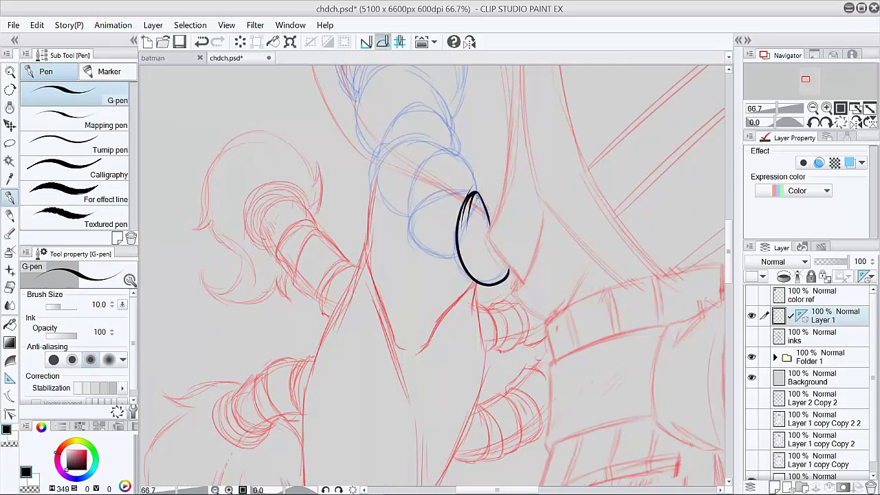
{"action": "key", "text": "e"}
{"action": "key", "text": "p"}
{"action": "left_click_drag", "start_coordinate": [457, 257], "coordinate": [472, 191]}
{"action": "left_click_drag", "start_coordinate": [471, 193], "coordinate": [443, 217]}
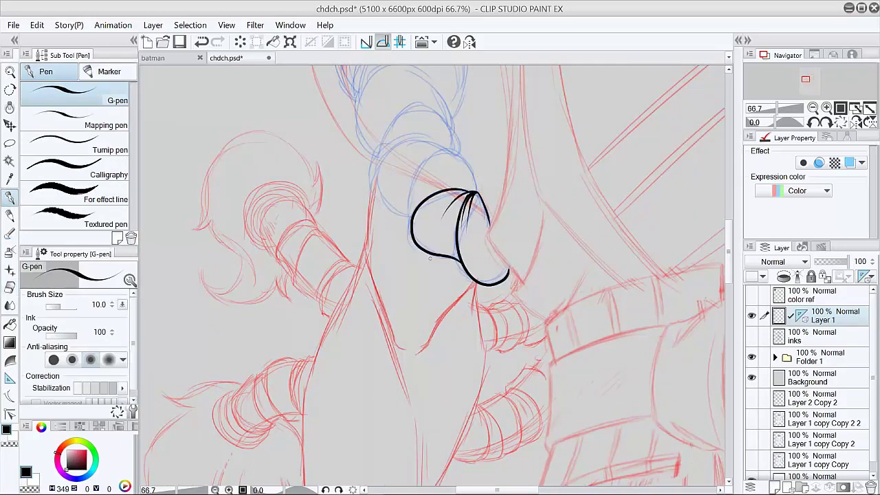
Ink the rounded segments directly above the coil's two lowest ones, with crease strokes fanning from their joint
{"action": "left_click_drag", "start_coordinate": [478, 182], "coordinate": [412, 224]}
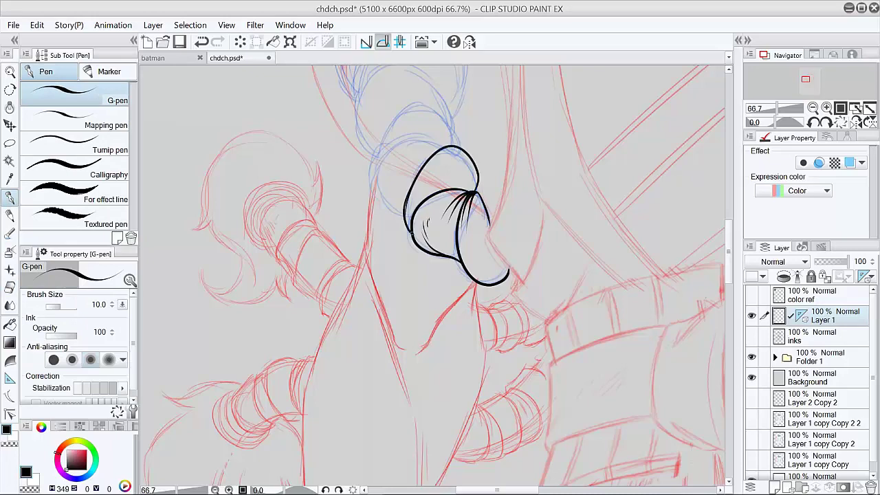
{"action": "left_click_drag", "start_coordinate": [473, 191], "coordinate": [469, 162]}
{"action": "left_click_drag", "start_coordinate": [490, 182], "coordinate": [555, 320]}
{"action": "mouse_move", "coordinate": [508, 278]}
{"action": "left_mouse_down"}
{"action": "mouse_move", "coordinate": [468, 359]}
{"action": "mouse_move", "coordinate": [463, 290]}
{"action": "mouse_move", "coordinate": [492, 321]}
{"action": "left_mouse_up"}
{"action": "key", "text": "ctrl+z"}
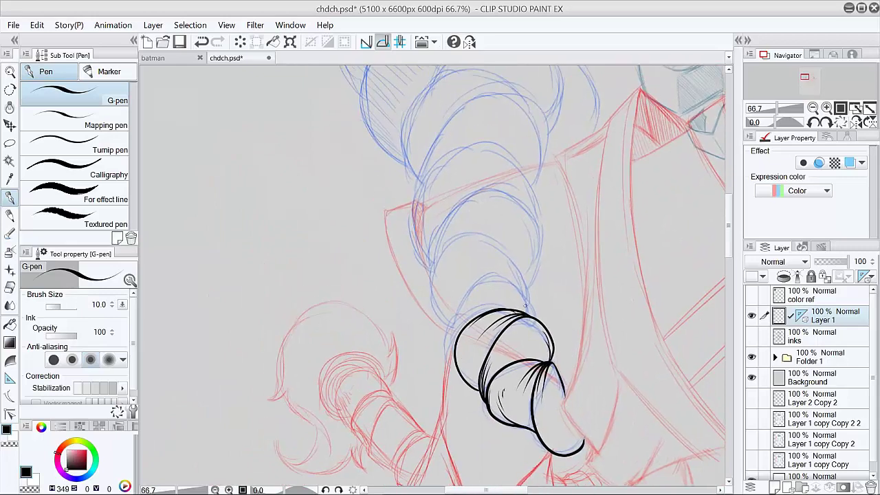
Ink the next arched segment up the coil and add crease strokes at its lower left corner
{"action": "left_click_drag", "start_coordinate": [453, 349], "coordinate": [534, 317]}
{"action": "key", "text": "ctrl+z"}
{"action": "left_click_drag", "start_coordinate": [524, 283], "coordinate": [533, 306]}
{"action": "left_click_drag", "start_coordinate": [455, 334], "coordinate": [470, 302]}
{"action": "left_click_drag", "start_coordinate": [458, 330], "coordinate": [483, 301]}
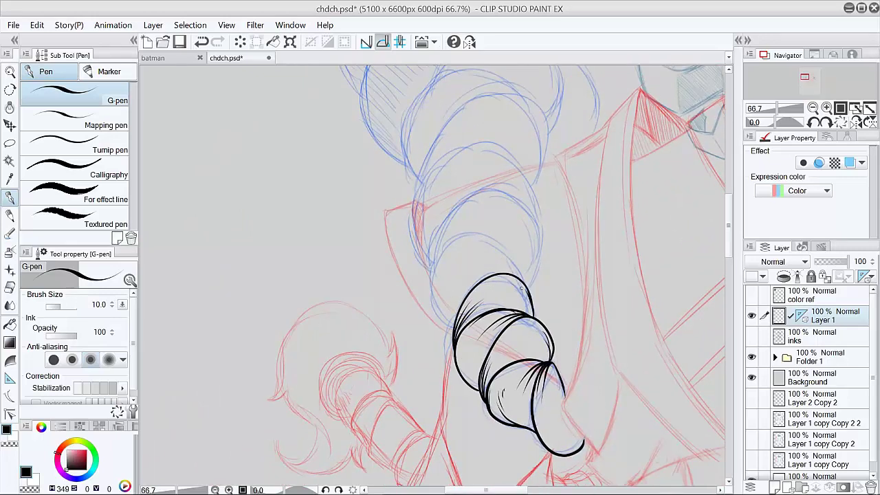
Ink the left-bulging segment above that arch and add crease strokes converging at its right end
{"action": "left_click_drag", "start_coordinate": [515, 269], "coordinate": [440, 335]}
{"action": "key", "text": "ctrl+z"}
{"action": "mouse_move", "coordinate": [527, 284]}
{"action": "left_mouse_down"}
{"action": "mouse_move", "coordinate": [443, 339]}
{"action": "mouse_move", "coordinate": [452, 322]}
{"action": "left_mouse_up"}
{"action": "key", "text": "ctrl+z"}
{"action": "key", "text": "ctrl+z"}
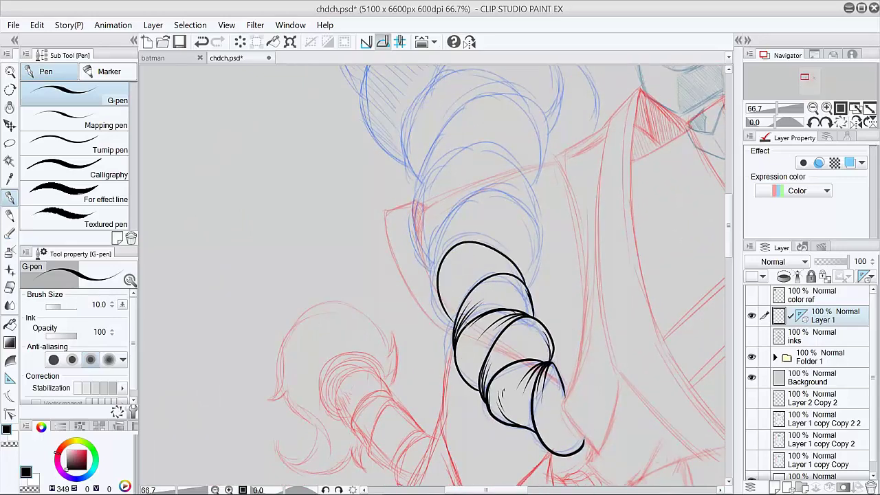
{"action": "left_click_drag", "start_coordinate": [478, 265], "coordinate": [528, 282]}
{"action": "left_click_drag", "start_coordinate": [479, 257], "coordinate": [520, 278]}
Ink the large right-bulging segment above it, with crease strokes fanning from its lower left corner
{"action": "left_click_drag", "start_coordinate": [437, 277], "coordinate": [548, 236]}
{"action": "mouse_move", "coordinate": [526, 284]}
{"action": "left_mouse_down"}
{"action": "mouse_move", "coordinate": [547, 256]}
{"action": "mouse_move", "coordinate": [547, 229]}
{"action": "left_mouse_up"}
{"action": "key", "text": "ctrl+z"}
{"action": "key", "text": "ctrl+z"}
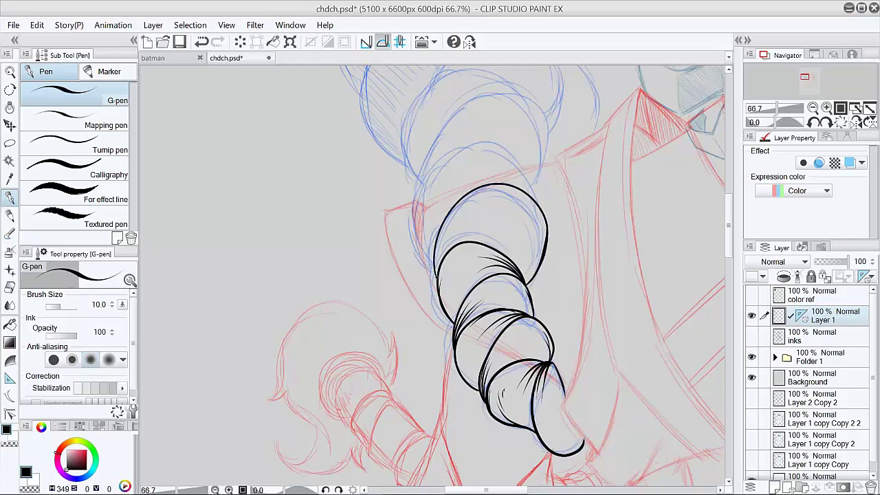
{"action": "left_click_drag", "start_coordinate": [436, 274], "coordinate": [460, 224]}
{"action": "left_click_drag", "start_coordinate": [436, 268], "coordinate": [478, 224]}
Ink the outlines of the next two overlapping arched segments where the coil crosses the shoulder
{"action": "mouse_move", "coordinate": [596, 274]}
{"action": "left_mouse_down"}
{"action": "mouse_move", "coordinate": [570, 316]}
{"action": "mouse_move", "coordinate": [567, 404]}
{"action": "left_mouse_up"}
{"action": "mouse_move", "coordinate": [407, 400]}
{"action": "left_mouse_down"}
{"action": "mouse_move", "coordinate": [488, 276]}
{"action": "mouse_move", "coordinate": [506, 332]}
{"action": "left_mouse_up"}
{"action": "key", "text": "e"}
{"action": "key", "text": "p"}
{"action": "left_click_drag", "start_coordinate": [391, 315], "coordinate": [520, 299]}
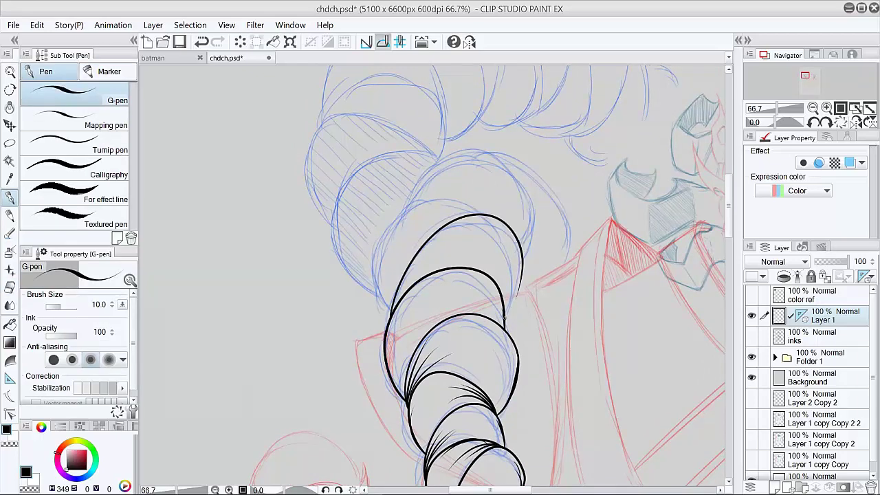
{"action": "left_click_drag", "start_coordinate": [523, 260], "coordinate": [507, 319]}
Ink the left-bulging segment beside the upper arches and the broad arch over the coil's top, with crease strokes at their joints
{"action": "left_click_drag", "start_coordinate": [379, 272], "coordinate": [475, 211]}
{"action": "mouse_move", "coordinate": [479, 214]}
{"action": "left_mouse_down"}
{"action": "mouse_move", "coordinate": [447, 206]}
{"action": "mouse_move", "coordinate": [407, 223]}
{"action": "mouse_move", "coordinate": [429, 207]}
{"action": "left_mouse_up"}
{"action": "key", "text": "ctrl+z"}
{"action": "left_click_drag", "start_coordinate": [575, 257], "coordinate": [565, 309]}
{"action": "mouse_move", "coordinate": [393, 264]}
{"action": "left_mouse_down"}
{"action": "mouse_move", "coordinate": [523, 270]}
{"action": "mouse_move", "coordinate": [517, 308]}
{"action": "left_mouse_up"}
{"action": "key", "text": "ctrl+z"}
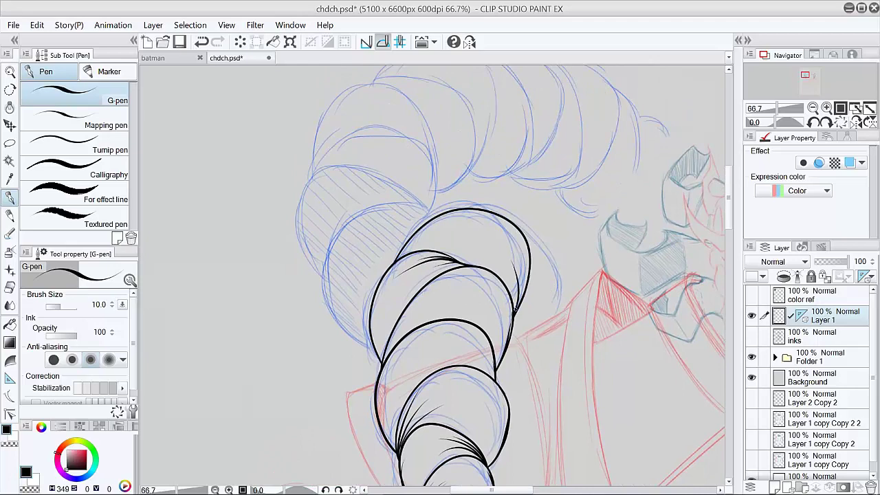
Ink the coil's end segment curving down toward the collar, with crease strokes along its inner edge
{"action": "left_click_drag", "start_coordinate": [517, 229], "coordinate": [576, 307]}
{"action": "mouse_move", "coordinate": [524, 233]}
{"action": "left_mouse_down"}
{"action": "mouse_move", "coordinate": [543, 268]}
{"action": "mouse_move", "coordinate": [630, 294]}
{"action": "mouse_move", "coordinate": [608, 321]}
{"action": "left_mouse_up"}
{"action": "key", "text": "p"}
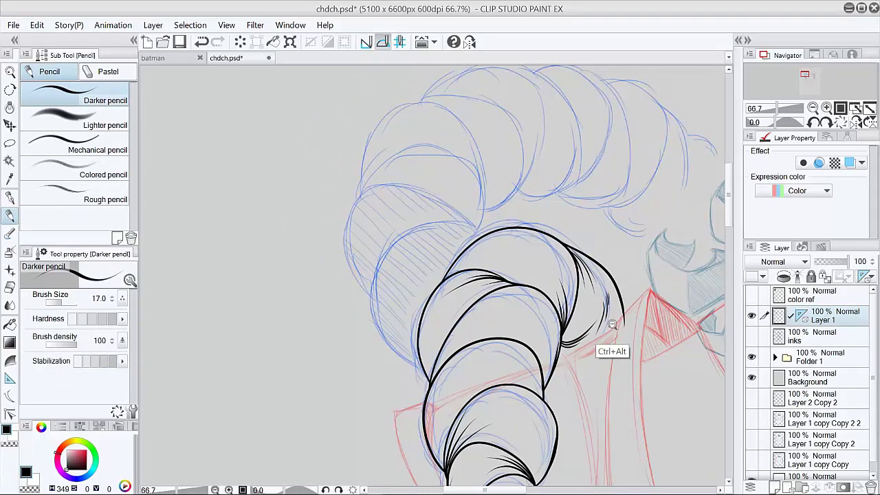
{"action": "left_click", "coordinate": [614, 324], "text": "ctrl+alt"}
{"action": "left_click_drag", "start_coordinate": [572, 297], "coordinate": [461, 216]}
{"action": "left_click", "coordinate": [459, 213], "text": "ctrl"}
{"action": "left_click_drag", "start_coordinate": [397, 202], "coordinate": [465, 180]}
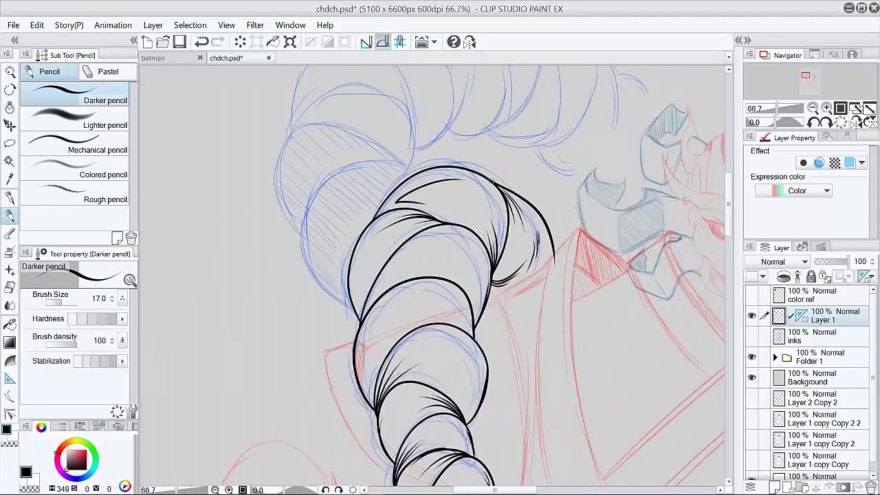
{"action": "key", "text": "ctrl+z"}
{"action": "key", "text": "ctrl+z"}
{"action": "left_click_drag", "start_coordinate": [477, 312], "coordinate": [472, 264]}
{"action": "left_click_drag", "start_coordinate": [483, 289], "coordinate": [477, 239]}
{"action": "key", "text": "ctrl+z"}
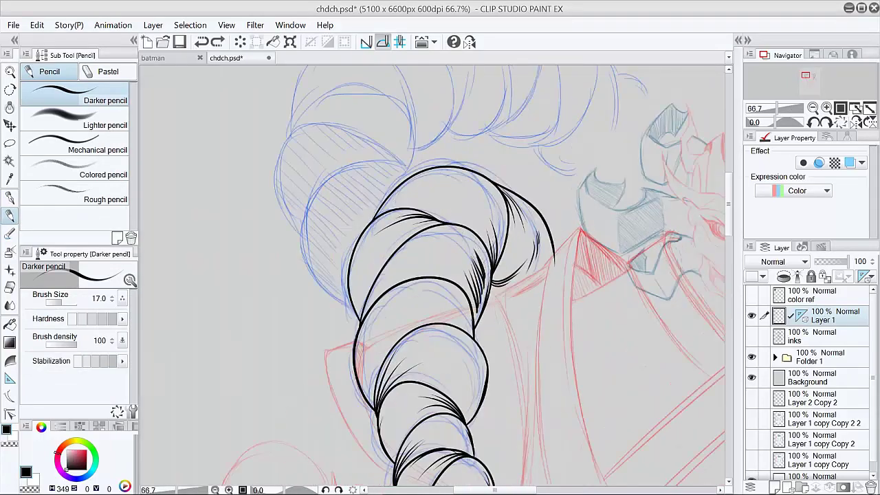
{"action": "key", "text": "ctrl+z"}
{"action": "key", "text": "ctrl+z"}
{"action": "key", "text": "ctrl+z"}
Switch to the G-pen at brush size 20 and ink feathered black shadows along the outer edges of two upper coil segments
{"action": "left_click_drag", "start_coordinate": [528, 359], "coordinate": [543, 227]}
{"action": "key", "text": "p"}
{"action": "left_click", "coordinate": [400, 347]}
{"action": "key", "text": "]"}
{"action": "key", "text": "]"}
{"action": "key", "text": "]"}
{"action": "key", "text": "]"}
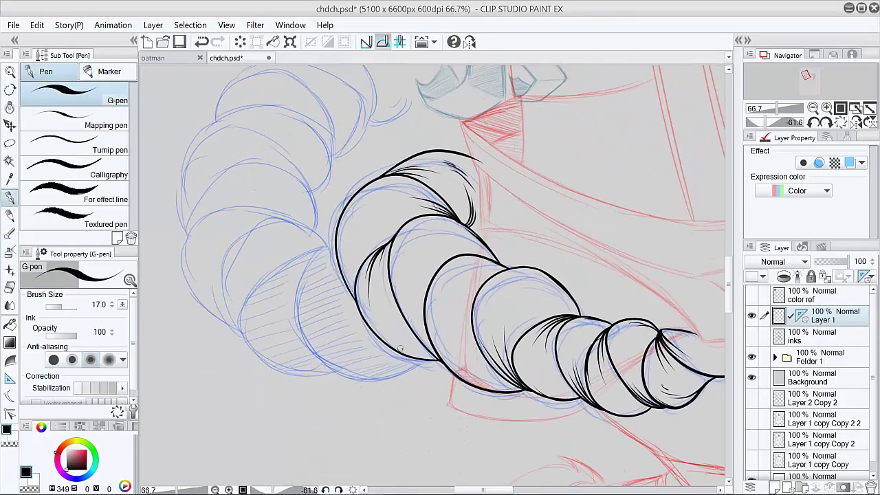
{"action": "left_click_drag", "start_coordinate": [404, 350], "coordinate": [376, 325]}
{"action": "left_click_drag", "start_coordinate": [414, 353], "coordinate": [380, 325]}
{"action": "mouse_move", "coordinate": [420, 352]}
{"action": "left_mouse_down"}
{"action": "mouse_move", "coordinate": [382, 323]}
{"action": "mouse_move", "coordinate": [388, 319]}
{"action": "left_mouse_up"}
{"action": "mouse_move", "coordinate": [423, 353]}
{"action": "left_mouse_down"}
{"action": "mouse_move", "coordinate": [395, 322]}
{"action": "mouse_move", "coordinate": [481, 382]}
{"action": "left_mouse_up"}
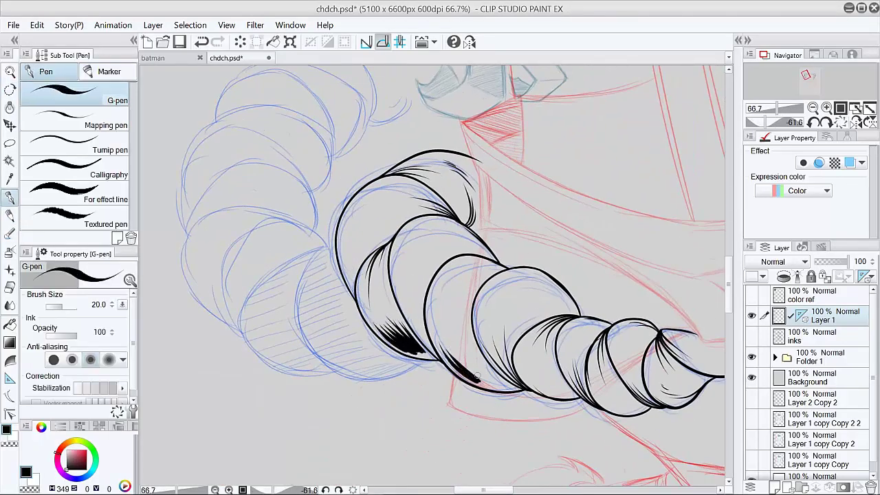
{"action": "mouse_move", "coordinate": [453, 347]}
{"action": "left_mouse_down"}
{"action": "mouse_move", "coordinate": [495, 385]}
{"action": "mouse_move", "coordinate": [506, 384]}
{"action": "left_mouse_up"}
Ink feathered black shadows on the outer edges of the coil's top arch and the smaller segments further down
{"action": "mouse_move", "coordinate": [344, 280]}
{"action": "left_mouse_down"}
{"action": "mouse_move", "coordinate": [359, 198]}
{"action": "mouse_move", "coordinate": [371, 187]}
{"action": "left_mouse_up"}
{"action": "left_click_drag", "start_coordinate": [413, 312], "coordinate": [440, 361]}
{"action": "left_click_drag", "start_coordinate": [549, 388], "coordinate": [435, 360]}
{"action": "left_click_drag", "start_coordinate": [427, 361], "coordinate": [411, 331]}
{"action": "mouse_move", "coordinate": [445, 363]}
{"action": "left_mouse_down"}
{"action": "mouse_move", "coordinate": [421, 332]}
{"action": "mouse_move", "coordinate": [428, 336]}
{"action": "left_mouse_up"}
{"action": "left_click_drag", "start_coordinate": [455, 365], "coordinate": [436, 335]}
{"action": "mouse_move", "coordinate": [481, 358]}
{"action": "left_mouse_down"}
{"action": "mouse_move", "coordinate": [509, 383]}
{"action": "mouse_move", "coordinate": [526, 381]}
{"action": "left_mouse_up"}
{"action": "left_click_drag", "start_coordinate": [629, 343], "coordinate": [515, 340]}
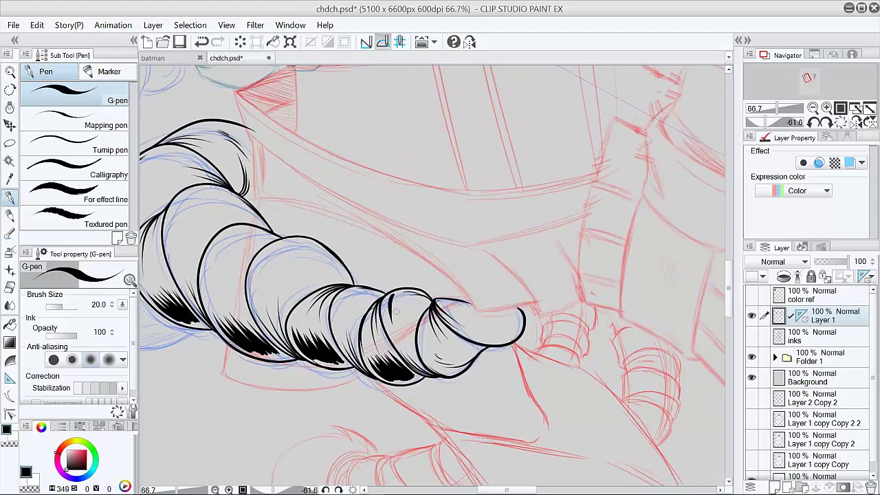
Ink feathered black shadows on the small segments beside the coil's tapered end and a heavy one on its rounded tip
{"action": "left_click_drag", "start_coordinate": [406, 298], "coordinate": [402, 316]}
{"action": "left_click_drag", "start_coordinate": [413, 298], "coordinate": [410, 319]}
{"action": "left_click_drag", "start_coordinate": [419, 298], "coordinate": [416, 323]}
{"action": "left_click_drag", "start_coordinate": [425, 300], "coordinate": [422, 325]}
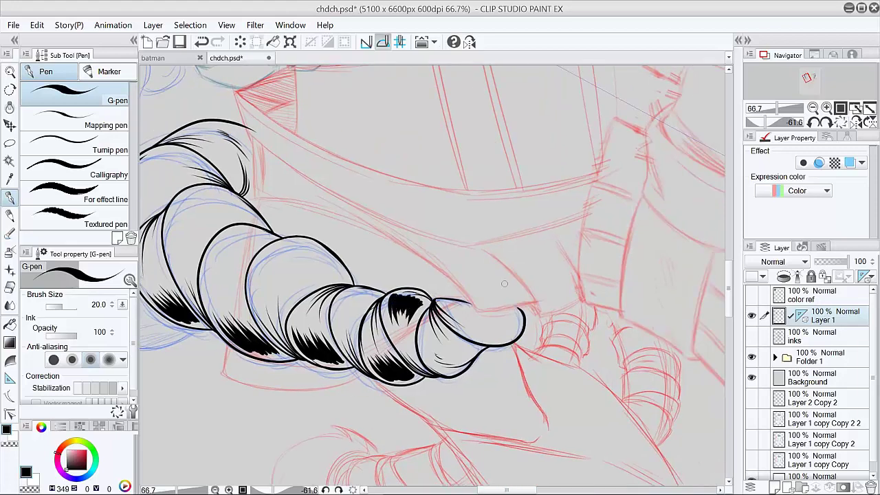
{"action": "left_click_drag", "start_coordinate": [483, 316], "coordinate": [558, 386]}
{"action": "mouse_move", "coordinate": [367, 316]}
{"action": "left_mouse_down"}
{"action": "mouse_move", "coordinate": [375, 345]}
{"action": "mouse_move", "coordinate": [419, 376]}
{"action": "left_mouse_up"}
{"action": "left_click_drag", "start_coordinate": [415, 333], "coordinate": [437, 368]}
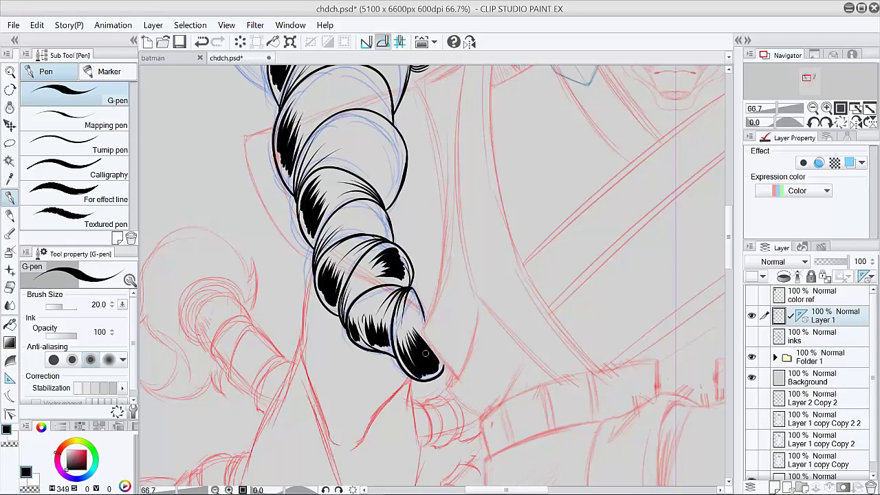
{"action": "left_click_drag", "start_coordinate": [538, 247], "coordinate": [579, 392]}
Ink feathered black shadows along the inner edges of the coil's middle segments, including the large bulging one
{"action": "mouse_move", "coordinate": [522, 409]}
{"action": "left_mouse_down"}
{"action": "mouse_move", "coordinate": [559, 369]}
{"action": "mouse_move", "coordinate": [526, 158]}
{"action": "left_mouse_up"}
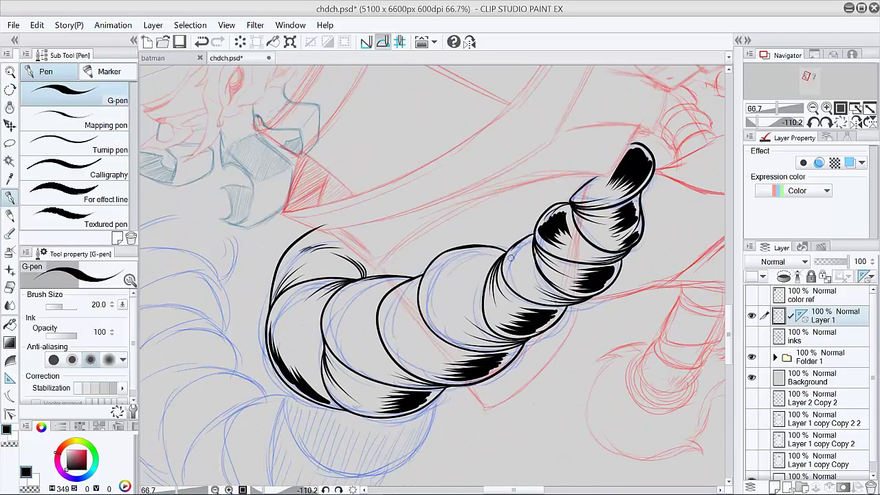
{"action": "left_click_drag", "start_coordinate": [509, 253], "coordinate": [517, 279]}
{"action": "left_click_drag", "start_coordinate": [512, 250], "coordinate": [519, 281]}
{"action": "mouse_move", "coordinate": [533, 241]}
{"action": "left_mouse_down"}
{"action": "mouse_move", "coordinate": [526, 278]}
{"action": "mouse_move", "coordinate": [517, 273]}
{"action": "left_mouse_up"}
{"action": "left_click_drag", "start_coordinate": [455, 256], "coordinate": [430, 305]}
{"action": "mouse_move", "coordinate": [459, 258]}
{"action": "left_mouse_down"}
{"action": "mouse_move", "coordinate": [439, 303]}
{"action": "mouse_move", "coordinate": [445, 294]}
{"action": "left_mouse_up"}
{"action": "left_click_drag", "start_coordinate": [495, 254], "coordinate": [471, 294]}
{"action": "left_click_drag", "start_coordinate": [481, 253], "coordinate": [455, 301]}
{"action": "left_click_drag", "start_coordinate": [471, 253], "coordinate": [440, 306]}
Ink feathered black shadows along the inner edges of the overlapping segments above the large bulging one
{"action": "mouse_move", "coordinate": [445, 273]}
{"action": "left_mouse_down"}
{"action": "mouse_move", "coordinate": [441, 304]}
{"action": "mouse_move", "coordinate": [394, 323]}
{"action": "left_mouse_up"}
{"action": "mouse_move", "coordinate": [415, 286]}
{"action": "left_mouse_down"}
{"action": "mouse_move", "coordinate": [402, 314]}
{"action": "mouse_move", "coordinate": [371, 331]}
{"action": "left_mouse_up"}
{"action": "mouse_move", "coordinate": [384, 280]}
{"action": "left_mouse_down"}
{"action": "mouse_move", "coordinate": [362, 330]}
{"action": "mouse_move", "coordinate": [353, 328]}
{"action": "left_mouse_up"}
{"action": "left_click_drag", "start_coordinate": [371, 280], "coordinate": [338, 326]}
{"action": "mouse_move", "coordinate": [356, 286]}
{"action": "left_mouse_down"}
{"action": "mouse_move", "coordinate": [333, 326]}
{"action": "mouse_move", "coordinate": [331, 316]}
{"action": "left_mouse_up"}
Ink feathered black shadows on the upper and lower edges of the coil's end segment near the collar
{"action": "key", "text": "shift+space"}
{"action": "left_click_drag", "start_coordinate": [507, 204], "coordinate": [568, 361]}
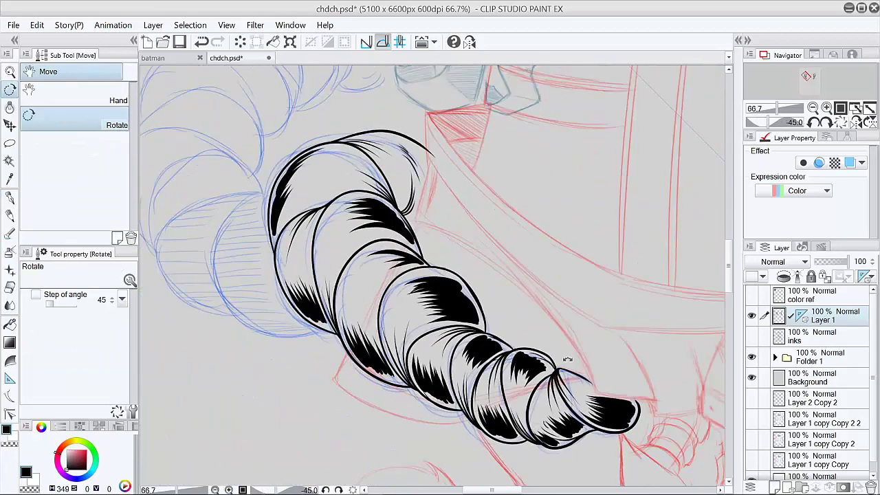
{"action": "left_click_drag", "start_coordinate": [399, 203], "coordinate": [400, 167]}
{"action": "mouse_move", "coordinate": [403, 201]}
{"action": "left_mouse_down"}
{"action": "mouse_move", "coordinate": [406, 168]}
{"action": "mouse_move", "coordinate": [391, 165]}
{"action": "left_mouse_up"}
{"action": "mouse_move", "coordinate": [400, 147]}
{"action": "left_mouse_down"}
{"action": "mouse_move", "coordinate": [374, 134]}
{"action": "mouse_move", "coordinate": [390, 136]}
{"action": "left_mouse_up"}
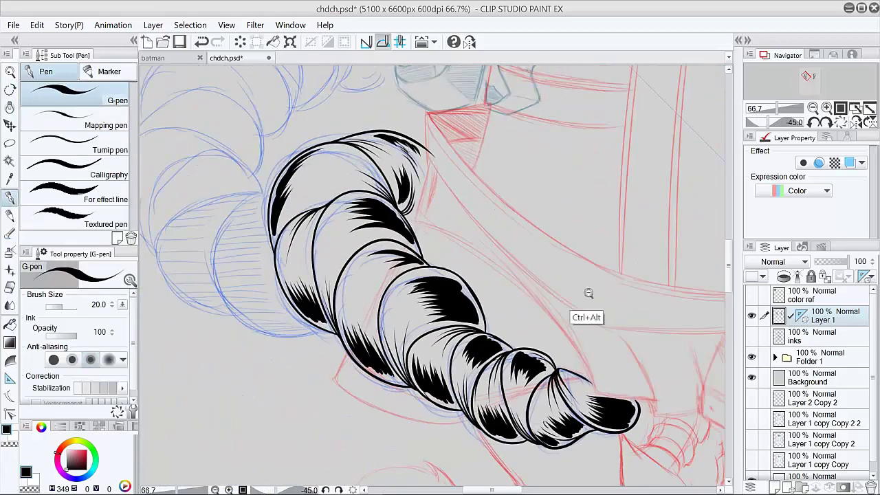
Add fine hatching strokes across the light middle areas of the shaded coil segments
{"action": "scroll", "coordinate": [588, 294], "scroll_direction": "down", "scroll_amount": 3}
{"action": "key", "text": "shift+space"}
{"action": "left_click_drag", "start_coordinate": [588, 294], "coordinate": [499, 341]}
{"action": "scroll", "coordinate": [402, 302], "scroll_direction": "up", "scroll_amount": 3}
{"action": "left_click_drag", "start_coordinate": [422, 318], "coordinate": [456, 255]}
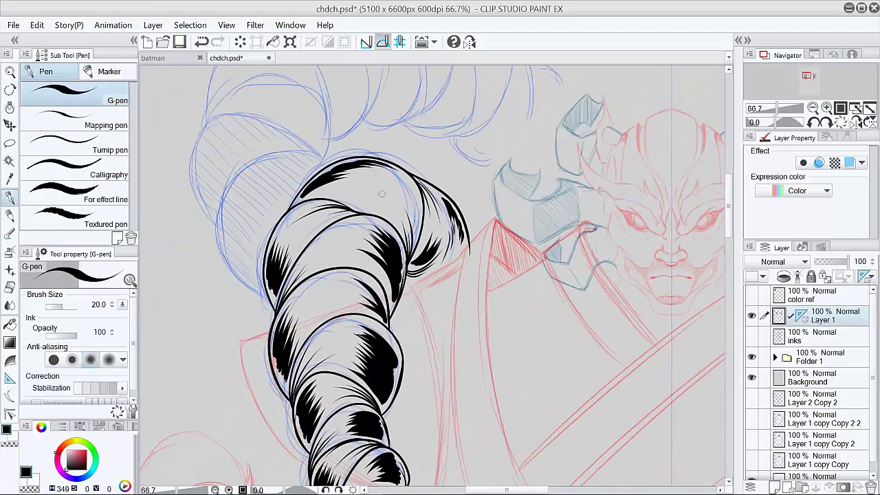
{"action": "left_click_drag", "start_coordinate": [363, 192], "coordinate": [396, 215]}
{"action": "left_click_drag", "start_coordinate": [386, 198], "coordinate": [407, 212]}
{"action": "left_click_drag", "start_coordinate": [313, 252], "coordinate": [332, 238]}
{"action": "left_click_drag", "start_coordinate": [320, 258], "coordinate": [343, 248]}
{"action": "left_click_drag", "start_coordinate": [296, 231], "coordinate": [324, 216]}
{"action": "mouse_move", "coordinate": [302, 232]}
{"action": "left_mouse_down"}
{"action": "mouse_move", "coordinate": [326, 218]}
{"action": "mouse_move", "coordinate": [321, 224]}
{"action": "left_mouse_up"}
{"action": "mouse_move", "coordinate": [337, 274]}
{"action": "left_mouse_down"}
{"action": "mouse_move", "coordinate": [301, 304]}
{"action": "mouse_move", "coordinate": [304, 320]}
{"action": "mouse_move", "coordinate": [349, 334]}
{"action": "left_mouse_up"}
{"action": "left_click_drag", "start_coordinate": [336, 332], "coordinate": [348, 342]}
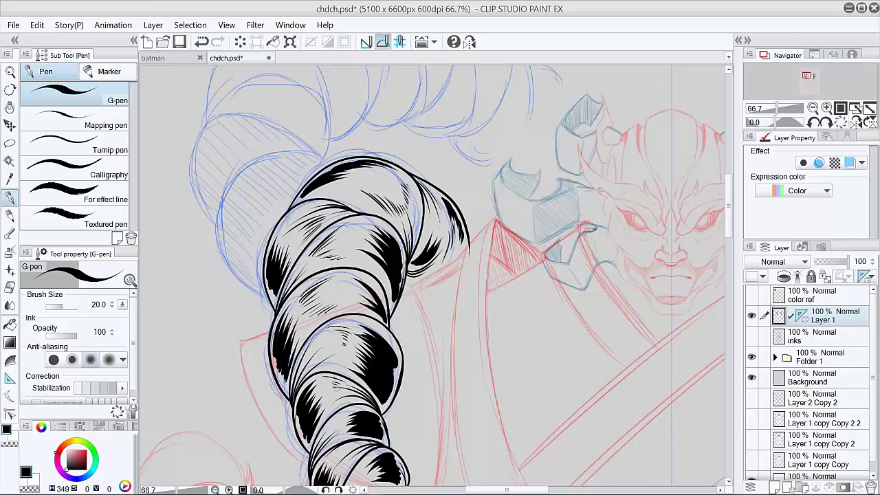
{"action": "scroll", "coordinate": [336, 387], "scroll_direction": "down", "scroll_amount": 3}
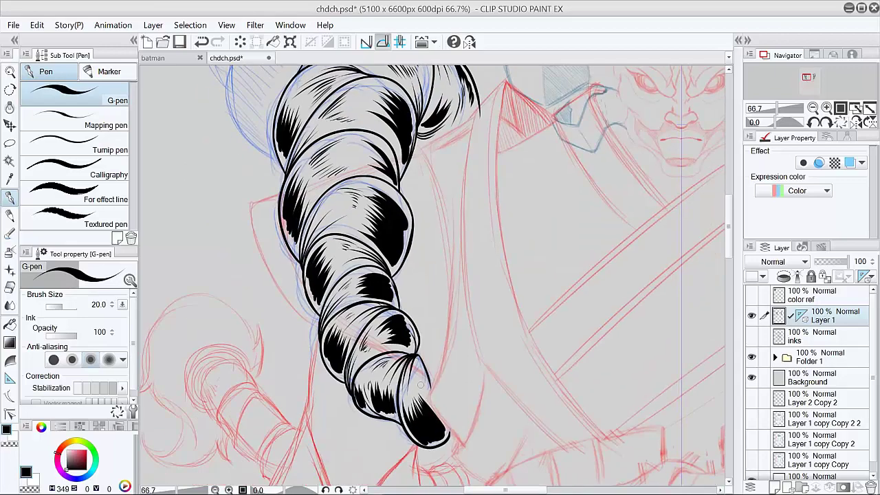
Set the G-pen brush size to 15 and outline the first three arched segments of the coil's upper loop
{"action": "left_click_drag", "start_coordinate": [525, 248], "coordinate": [554, 407]}
{"action": "key", "text": "ctrl+minus"}
{"action": "left_click_drag", "start_coordinate": [567, 271], "coordinate": [475, 312]}
{"action": "left_click_drag", "start_coordinate": [622, 365], "coordinate": [690, 406]}
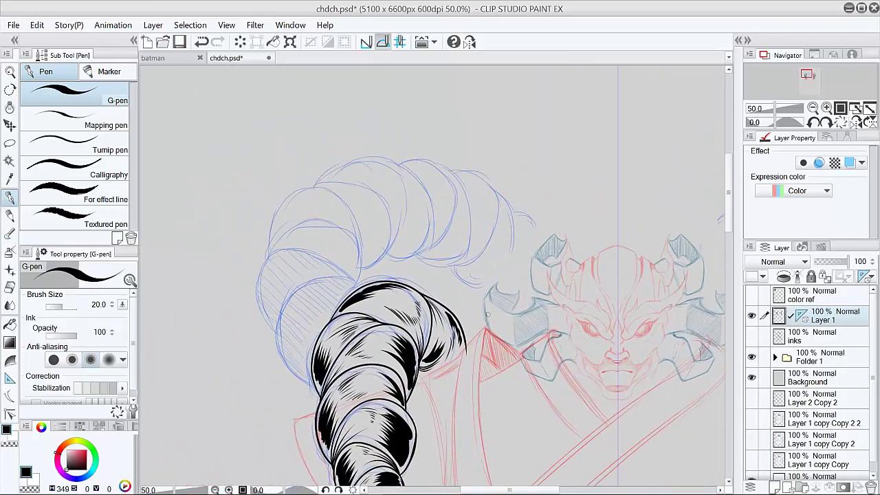
{"action": "key", "text": "ctrl+plus"}
{"action": "left_click_drag", "start_coordinate": [487, 314], "coordinate": [534, 320]}
{"action": "key", "text": "p"}
{"action": "key", "text": "p"}
{"action": "key", "text": "bracketleft"}
{"action": "key", "text": "bracketleft"}
{"action": "mouse_move", "coordinate": [322, 427]}
{"action": "left_mouse_down"}
{"action": "mouse_move", "coordinate": [387, 300]}
{"action": "mouse_move", "coordinate": [322, 292]}
{"action": "mouse_move", "coordinate": [323, 425]}
{"action": "left_mouse_up"}
{"action": "key", "text": "ctrl+z"}
{"action": "key", "text": "ctrl+z"}
{"action": "mouse_move", "coordinate": [383, 295]}
{"action": "left_mouse_down"}
{"action": "mouse_move", "coordinate": [281, 342]}
{"action": "mouse_move", "coordinate": [320, 420]}
{"action": "left_mouse_up"}
{"action": "mouse_move", "coordinate": [282, 379]}
{"action": "left_mouse_down"}
{"action": "mouse_move", "coordinate": [244, 302]}
{"action": "mouse_move", "coordinate": [320, 249]}
{"action": "left_mouse_up"}
{"action": "mouse_move", "coordinate": [381, 289]}
{"action": "left_mouse_down"}
{"action": "mouse_move", "coordinate": [358, 265]}
{"action": "mouse_move", "coordinate": [276, 248]}
{"action": "left_mouse_up"}
{"action": "mouse_move", "coordinate": [265, 258]}
{"action": "left_mouse_down"}
{"action": "mouse_move", "coordinate": [316, 335]}
{"action": "mouse_move", "coordinate": [437, 363]}
{"action": "left_mouse_up"}
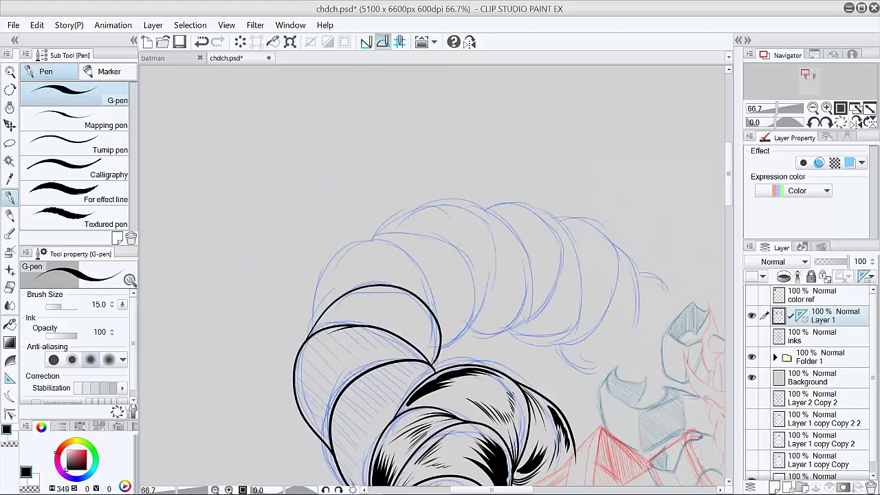
Ink the outlines of the next four overlapping segments across the top of the upper loop
{"action": "mouse_move", "coordinate": [314, 332]}
{"action": "left_mouse_down"}
{"action": "mouse_move", "coordinate": [314, 290]}
{"action": "mouse_move", "coordinate": [438, 327]}
{"action": "mouse_move", "coordinate": [383, 235]}
{"action": "left_mouse_up"}
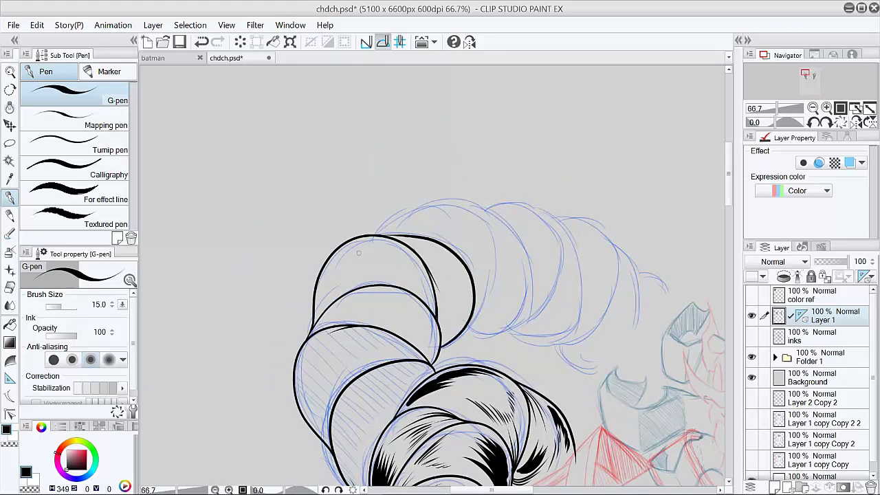
{"action": "mouse_move", "coordinate": [537, 345]}
{"action": "left_mouse_down"}
{"action": "mouse_move", "coordinate": [556, 299]}
{"action": "mouse_move", "coordinate": [534, 202]}
{"action": "left_mouse_up"}
{"action": "mouse_move", "coordinate": [232, 366]}
{"action": "left_mouse_down"}
{"action": "mouse_move", "coordinate": [239, 263]}
{"action": "mouse_move", "coordinate": [341, 294]}
{"action": "mouse_move", "coordinate": [254, 255]}
{"action": "left_mouse_up"}
{"action": "key", "text": "r"}
{"action": "mouse_move", "coordinate": [510, 170]}
{"action": "left_mouse_down"}
{"action": "mouse_move", "coordinate": [533, 198]}
{"action": "mouse_move", "coordinate": [536, 301]}
{"action": "left_mouse_up"}
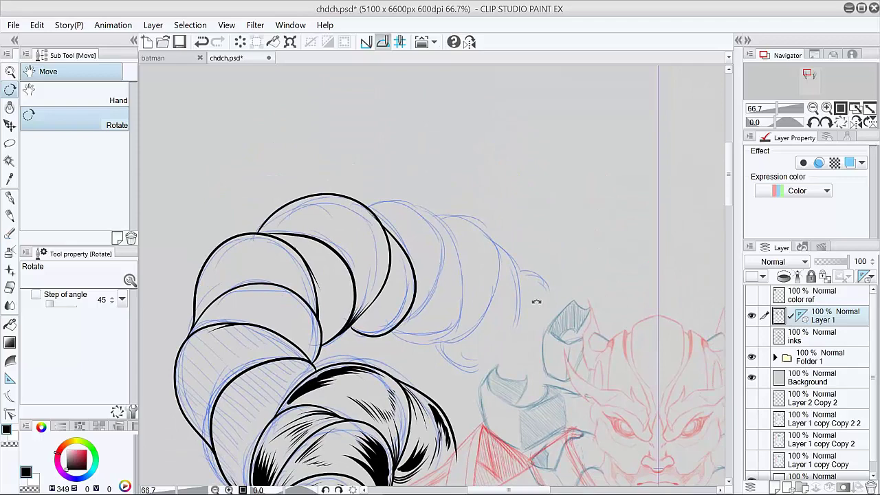
Ink the outlines of the segments descending toward the head, with crease strokes fanning from their lower joint
{"action": "left_click_drag", "start_coordinate": [367, 205], "coordinate": [393, 320]}
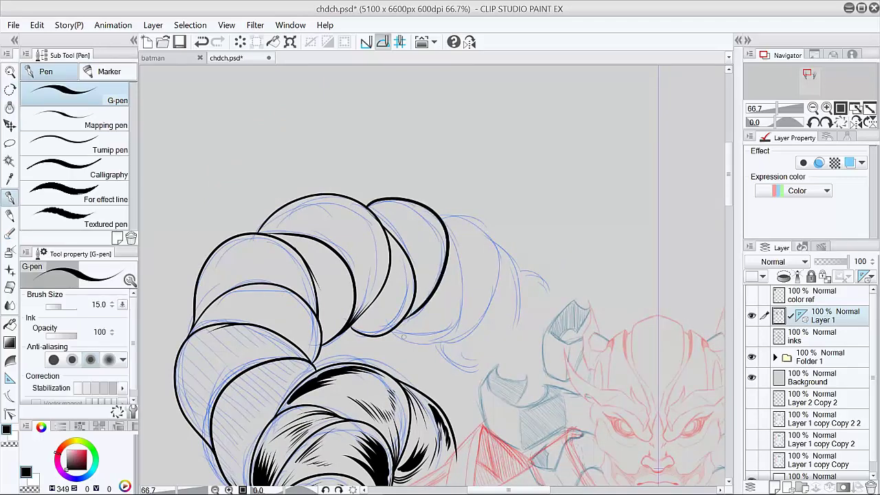
{"action": "mouse_move", "coordinate": [446, 229]}
{"action": "left_mouse_down"}
{"action": "mouse_move", "coordinate": [393, 336]}
{"action": "mouse_move", "coordinate": [452, 222]}
{"action": "left_mouse_up"}
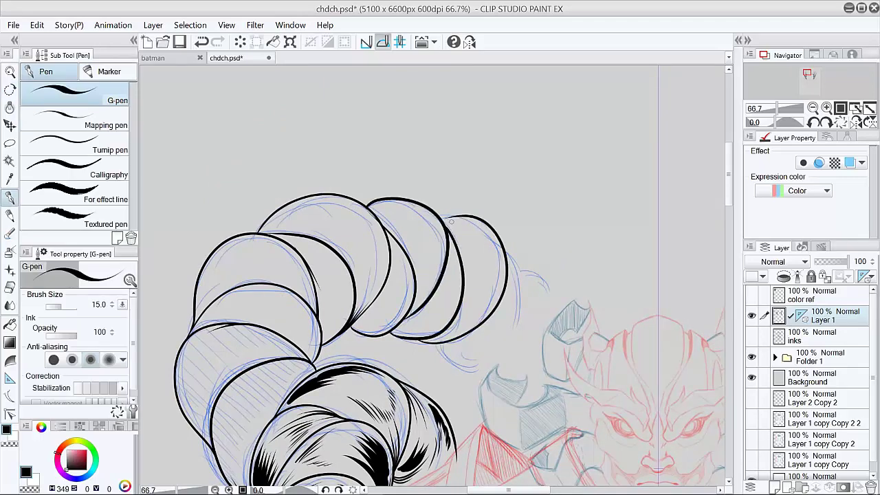
{"action": "left_click_drag", "start_coordinate": [500, 237], "coordinate": [437, 347]}
{"action": "left_click_drag", "start_coordinate": [481, 322], "coordinate": [430, 334]}
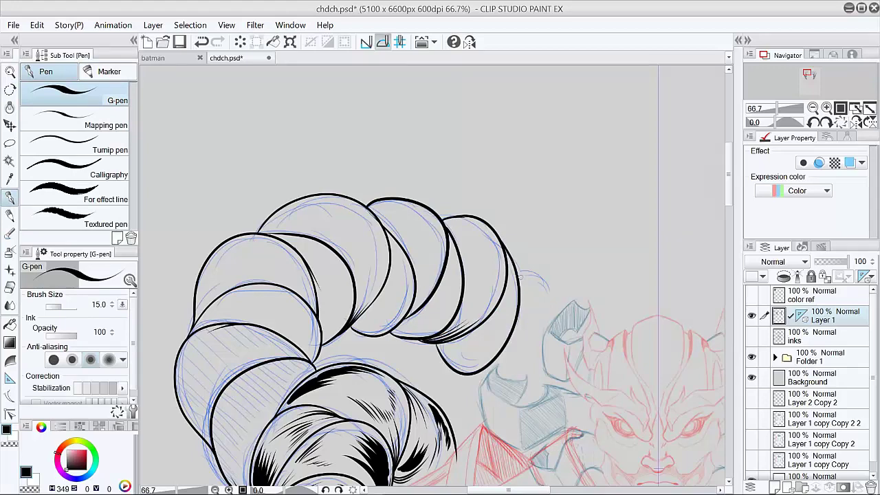
{"action": "mouse_move", "coordinate": [519, 273]}
{"action": "left_mouse_down"}
{"action": "mouse_move", "coordinate": [530, 392]}
{"action": "mouse_move", "coordinate": [469, 375]}
{"action": "left_mouse_up"}
Ink the outlines of the loop's last segments beside the face, with crease strokes at their joints
{"action": "left_click_drag", "start_coordinate": [627, 416], "coordinate": [551, 310]}
{"action": "mouse_move", "coordinate": [419, 289]}
{"action": "left_mouse_down"}
{"action": "mouse_move", "coordinate": [494, 210]}
{"action": "mouse_move", "coordinate": [418, 281]}
{"action": "left_mouse_up"}
{"action": "key", "text": "ctrl+z"}
{"action": "mouse_move", "coordinate": [504, 234]}
{"action": "left_mouse_down"}
{"action": "mouse_move", "coordinate": [447, 351]}
{"action": "mouse_move", "coordinate": [432, 332]}
{"action": "left_mouse_up"}
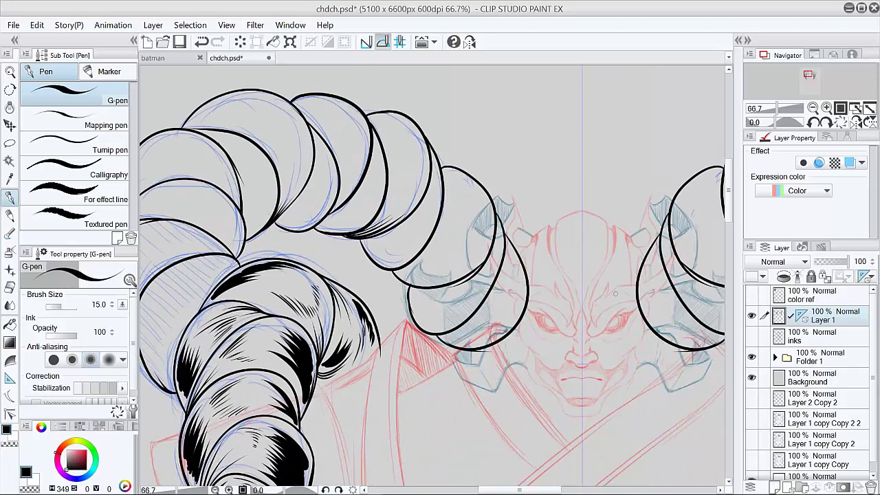
{"action": "key", "text": "e"}
{"action": "key", "text": "p"}
{"action": "left_click_drag", "start_coordinate": [505, 236], "coordinate": [501, 298]}
{"action": "mouse_move", "coordinate": [506, 237]}
{"action": "left_mouse_down"}
{"action": "mouse_move", "coordinate": [512, 291]}
{"action": "mouse_move", "coordinate": [520, 289]}
{"action": "left_mouse_up"}
{"action": "mouse_move", "coordinate": [398, 270]}
{"action": "left_mouse_down"}
{"action": "mouse_move", "coordinate": [442, 239]}
{"action": "mouse_move", "coordinate": [523, 270]}
{"action": "left_mouse_up"}
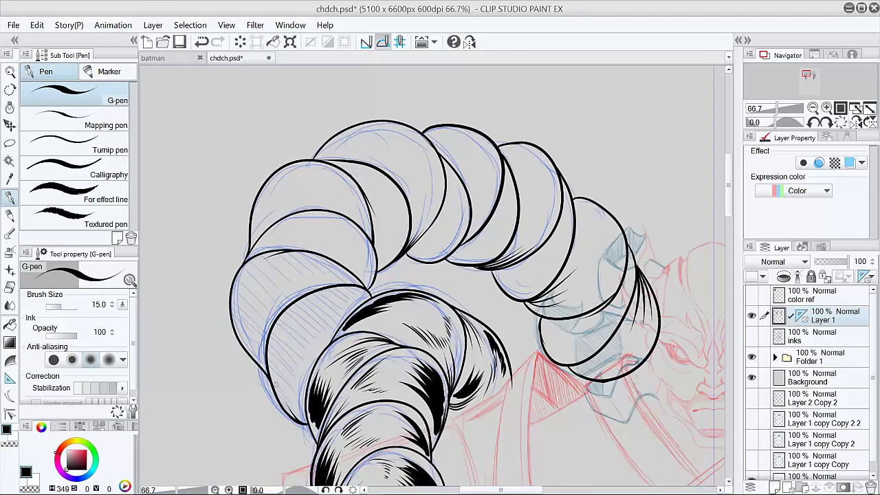
Try feathered black shadows at brush size 20 on the outer edges of the upper loop's two lowest segments
{"action": "mouse_move", "coordinate": [277, 399]}
{"action": "left_mouse_down"}
{"action": "mouse_move", "coordinate": [274, 347]}
{"action": "mouse_move", "coordinate": [288, 356]}
{"action": "left_mouse_up"}
{"action": "left_click_drag", "start_coordinate": [301, 410], "coordinate": [297, 371]}
{"action": "left_click_drag", "start_coordinate": [298, 412], "coordinate": [267, 302]}
{"action": "key", "text": "bracketright"}
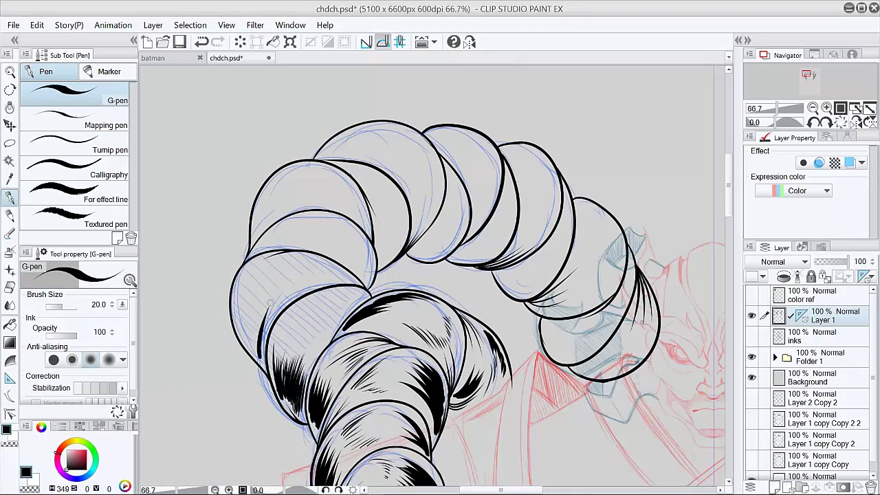
{"action": "left_click_drag", "start_coordinate": [257, 356], "coordinate": [262, 303]}
{"action": "left_click_drag", "start_coordinate": [250, 350], "coordinate": [254, 298]}
{"action": "mouse_move", "coordinate": [240, 333]}
{"action": "left_mouse_down"}
{"action": "mouse_move", "coordinate": [250, 288]}
{"action": "mouse_move", "coordinate": [234, 279]}
{"action": "left_mouse_up"}
{"action": "left_click_drag", "start_coordinate": [261, 294], "coordinate": [238, 268]}
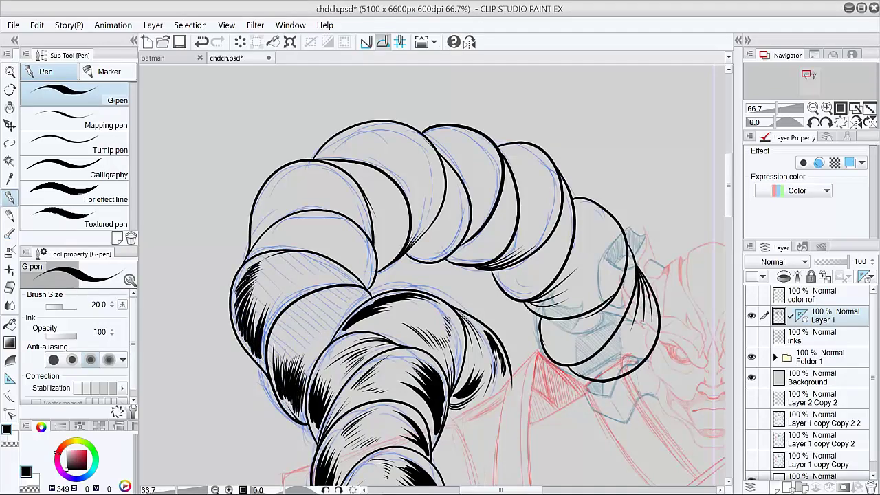
Try a feathered black shadow on the inner edge of the upper loop's third segment
{"action": "key", "text": "shift+space"}
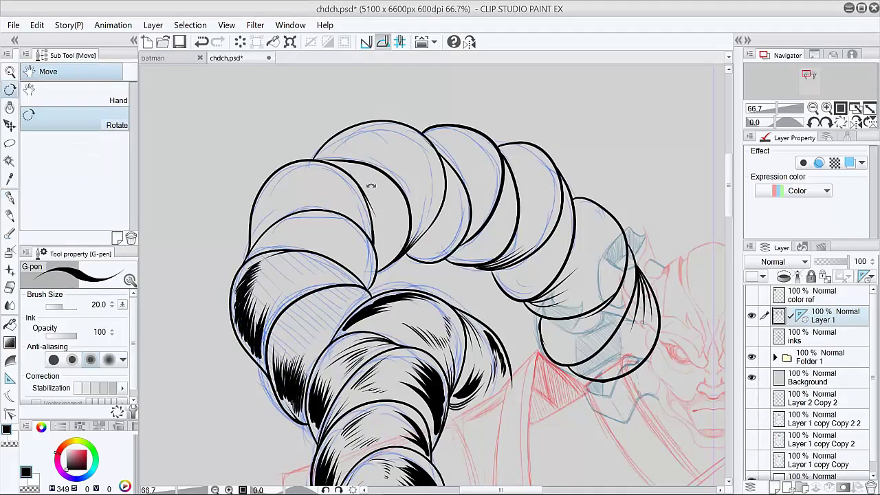
{"action": "left_click_drag", "start_coordinate": [369, 187], "coordinate": [432, 138]}
{"action": "left_click_drag", "start_coordinate": [380, 235], "coordinate": [387, 197]}
{"action": "left_click_drag", "start_coordinate": [386, 232], "coordinate": [405, 186]}
{"action": "left_click_drag", "start_coordinate": [400, 210], "coordinate": [405, 171]}
{"action": "left_click_drag", "start_coordinate": [385, 214], "coordinate": [398, 184]}
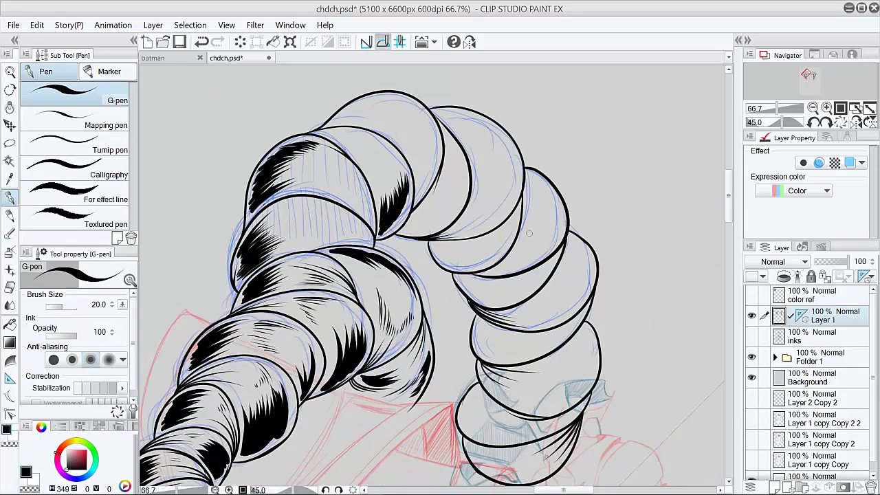
Undo the feathered shadows on the upper loop's segments
{"action": "key", "text": "shift+space"}
{"action": "left_click_drag", "start_coordinate": [438, 330], "coordinate": [552, 311]}
{"action": "scroll", "coordinate": [568, 312], "scroll_direction": "down", "scroll_amount": 7}
{"action": "scroll", "coordinate": [442, 320], "scroll_direction": "up", "scroll_amount": 2}
{"action": "mouse_move", "coordinate": [620, 348]}
{"action": "left_mouse_down"}
{"action": "mouse_move", "coordinate": [441, 320]}
{"action": "mouse_move", "coordinate": [611, 276]}
{"action": "left_mouse_up"}
{"action": "scroll", "coordinate": [441, 319], "scroll_direction": "up", "scroll_amount": 4}
{"action": "key", "text": "ctrl+z"}
{"action": "key", "text": "ctrl+z"}
{"action": "key", "text": "ctrl+z"}
{"action": "key", "text": "ctrl+z"}
{"action": "key", "text": "ctrl+z"}
{"action": "key", "text": "ctrl+z"}
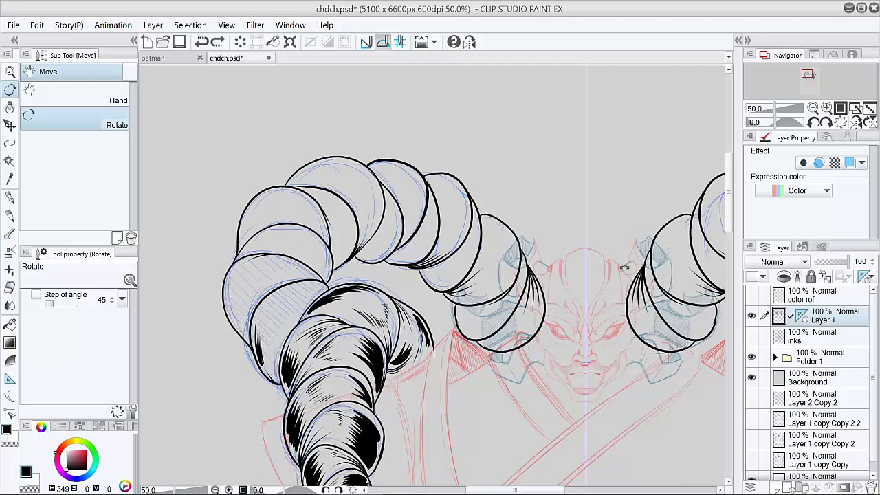
{"action": "key", "text": "ctrl+z"}
Use Lasso fill to lay solid black shadows along the outer edges of the upper loop's first four segments
{"action": "key", "text": "u"}
{"action": "left_click", "coordinate": [53, 73]}
{"action": "left_click", "coordinate": [62, 171]}
{"action": "left_click", "coordinate": [776, 487]}
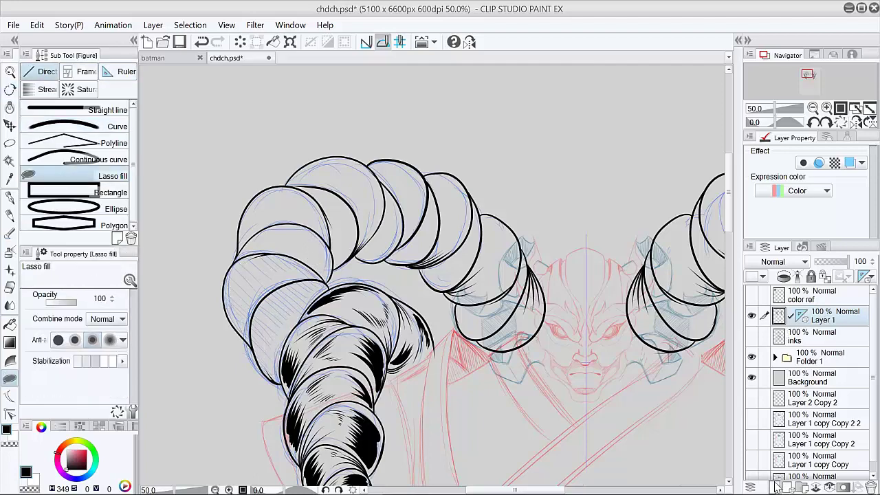
{"action": "left_click", "coordinate": [804, 336]}
{"action": "left_click", "coordinate": [819, 319]}
{"action": "key", "text": "ctrl+e"}
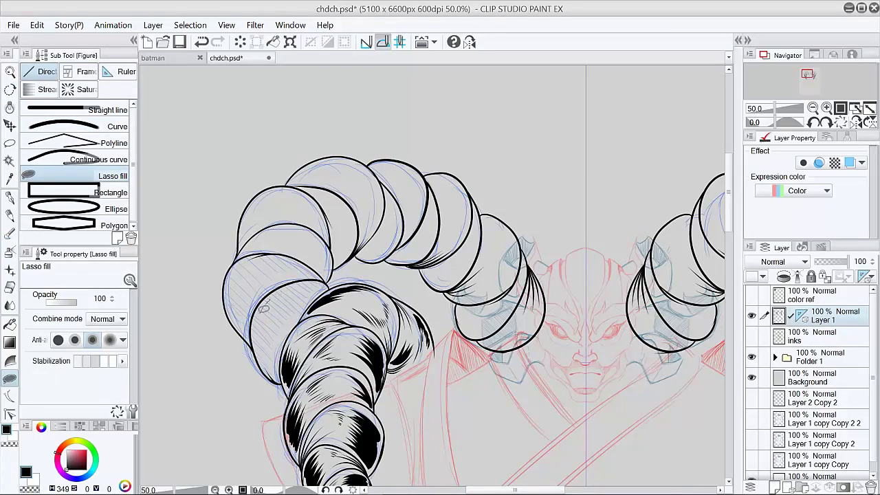
{"action": "mouse_move", "coordinate": [279, 316]}
{"action": "left_mouse_down"}
{"action": "mouse_move", "coordinate": [262, 302]}
{"action": "mouse_move", "coordinate": [260, 263]}
{"action": "mouse_move", "coordinate": [274, 227]}
{"action": "mouse_move", "coordinate": [246, 240]}
{"action": "mouse_move", "coordinate": [292, 187]}
{"action": "mouse_move", "coordinate": [241, 237]}
{"action": "left_mouse_up"}
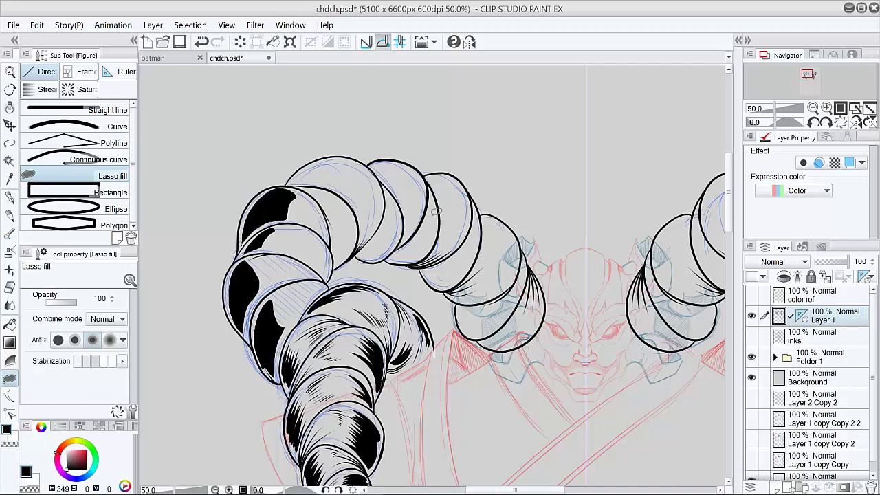
Lasso-fill solid black shadows on the segments across the top of the loop and down to its end beside the face
{"action": "mouse_move", "coordinate": [338, 206]}
{"action": "left_mouse_down"}
{"action": "mouse_move", "coordinate": [326, 171]}
{"action": "mouse_move", "coordinate": [370, 176]}
{"action": "mouse_move", "coordinate": [357, 159]}
{"action": "left_mouse_up"}
{"action": "mouse_move", "coordinate": [390, 189]}
{"action": "left_mouse_down"}
{"action": "mouse_move", "coordinate": [404, 227]}
{"action": "mouse_move", "coordinate": [387, 165]}
{"action": "mouse_move", "coordinate": [423, 180]}
{"action": "mouse_move", "coordinate": [418, 201]}
{"action": "mouse_move", "coordinate": [447, 174]}
{"action": "mouse_move", "coordinate": [432, 175]}
{"action": "left_mouse_up"}
{"action": "mouse_move", "coordinate": [479, 215]}
{"action": "left_mouse_down"}
{"action": "mouse_move", "coordinate": [470, 235]}
{"action": "mouse_move", "coordinate": [479, 219]}
{"action": "mouse_move", "coordinate": [519, 253]}
{"action": "mouse_move", "coordinate": [492, 215]}
{"action": "left_mouse_up"}
{"action": "left_click_drag", "start_coordinate": [526, 256], "coordinate": [526, 259]}
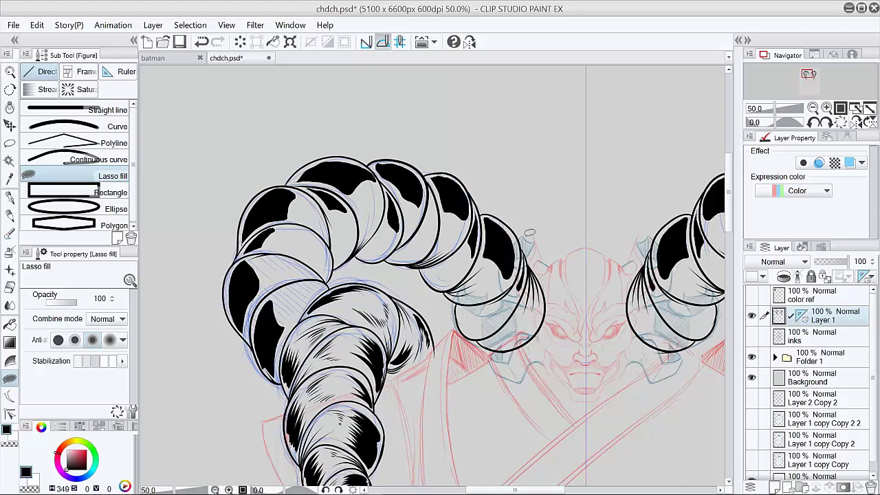
{"action": "mouse_move", "coordinate": [461, 311]}
{"action": "left_mouse_down"}
{"action": "mouse_move", "coordinate": [471, 321]}
{"action": "mouse_move", "coordinate": [468, 310]}
{"action": "left_mouse_up"}
Switch to the G-pen at brush size 8 and extend the narrow black shadow beside the face to a tapered point
{"action": "key", "text": "p"}
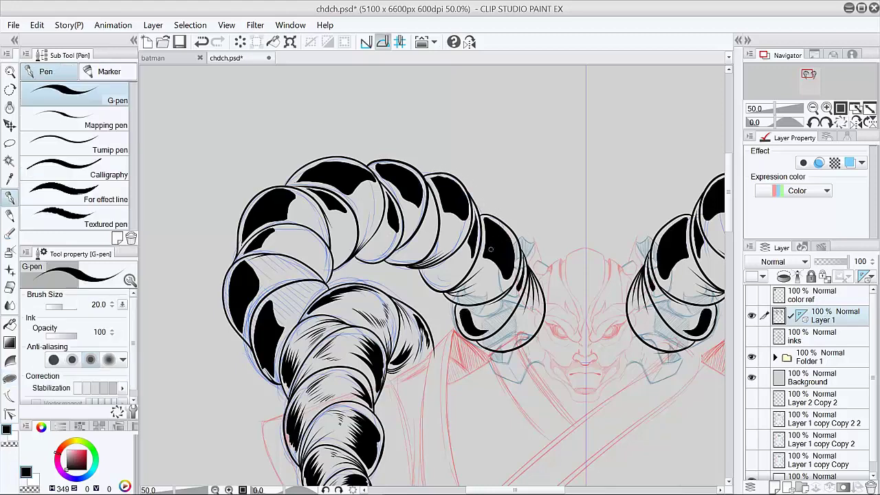
{"action": "key", "text": "c"}
{"action": "left_click", "coordinate": [468, 332], "text": "ctrl"}
{"action": "left_click", "coordinate": [467, 332], "text": "ctrl"}
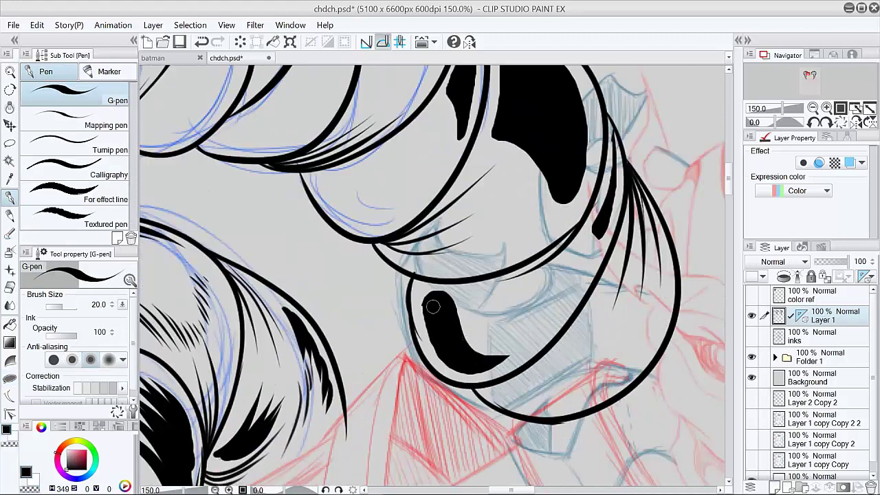
{"action": "left_click", "coordinate": [446, 323], "text": "ctrl"}
{"action": "key", "text": "["}
{"action": "key", "text": "["}
{"action": "key", "text": "["}
{"action": "key", "text": "["}
{"action": "key", "text": "["}
{"action": "left_click_drag", "start_coordinate": [611, 259], "coordinate": [600, 325]}
{"action": "left_click_drag", "start_coordinate": [613, 256], "coordinate": [609, 322]}
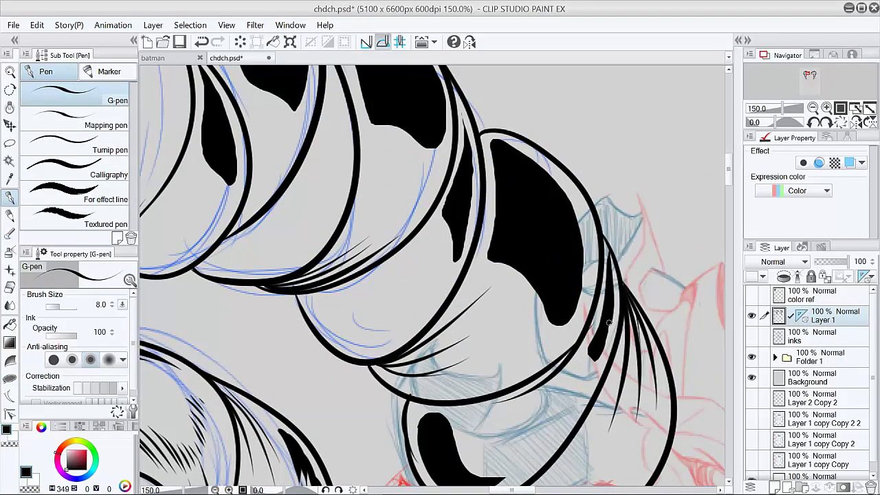
Extend the narrow shadow's upper end to a tapered point and round out the outer edge of the neighbouring wide shadow near the face
{"action": "mouse_move", "coordinate": [463, 118]}
{"action": "left_mouse_down"}
{"action": "mouse_move", "coordinate": [470, 234]}
{"action": "mouse_move", "coordinate": [443, 209]}
{"action": "mouse_move", "coordinate": [465, 142]}
{"action": "left_mouse_up"}
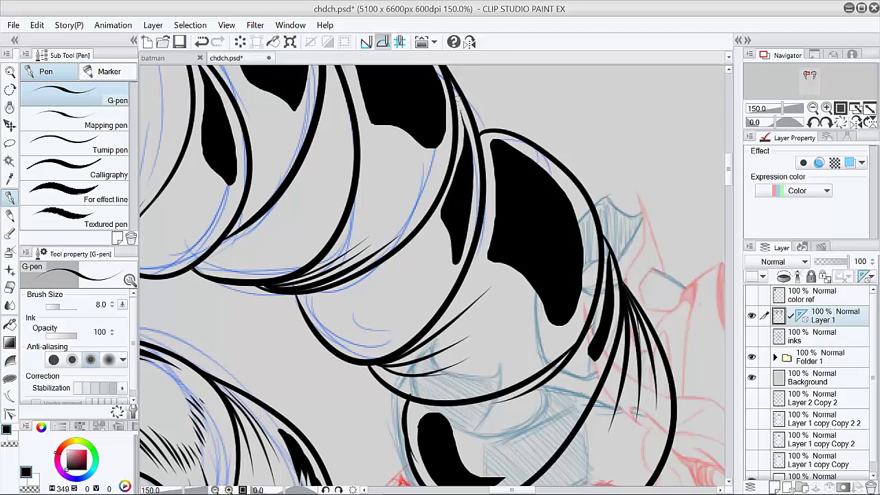
{"action": "left_click_drag", "start_coordinate": [459, 98], "coordinate": [465, 147]}
{"action": "mouse_move", "coordinate": [584, 232]}
{"action": "left_mouse_down"}
{"action": "mouse_move", "coordinate": [586, 281]}
{"action": "mouse_move", "coordinate": [557, 323]}
{"action": "left_mouse_up"}
{"action": "left_click_drag", "start_coordinate": [560, 323], "coordinate": [581, 261]}
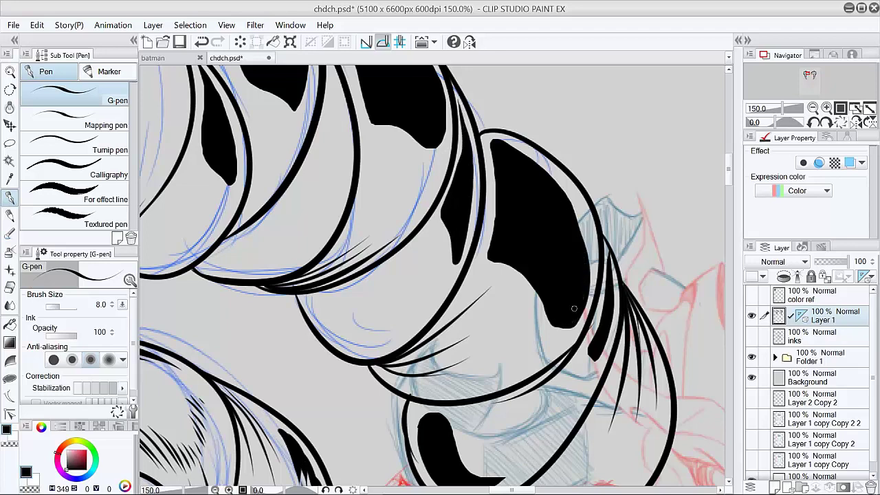
Fill out the lower corners and inner edges of the following two wide shadows and sharpen the narrow shadow beside them
{"action": "mouse_move", "coordinate": [574, 308]}
{"action": "left_mouse_down"}
{"action": "mouse_move", "coordinate": [447, 385]}
{"action": "mouse_move", "coordinate": [380, 304]}
{"action": "mouse_move", "coordinate": [329, 277]}
{"action": "left_mouse_up"}
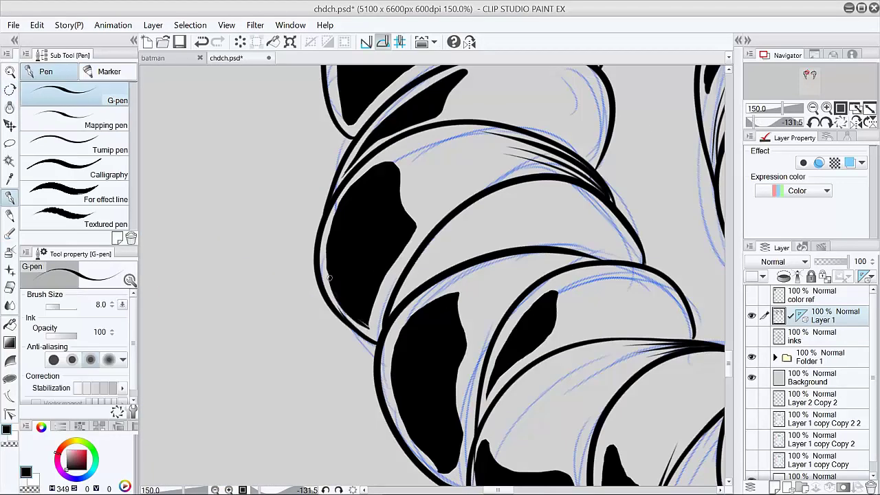
{"action": "left_click_drag", "start_coordinate": [366, 325], "coordinate": [380, 278]}
{"action": "mouse_move", "coordinate": [401, 185]}
{"action": "left_mouse_down"}
{"action": "mouse_move", "coordinate": [377, 309]}
{"action": "mouse_move", "coordinate": [389, 272]}
{"action": "left_mouse_up"}
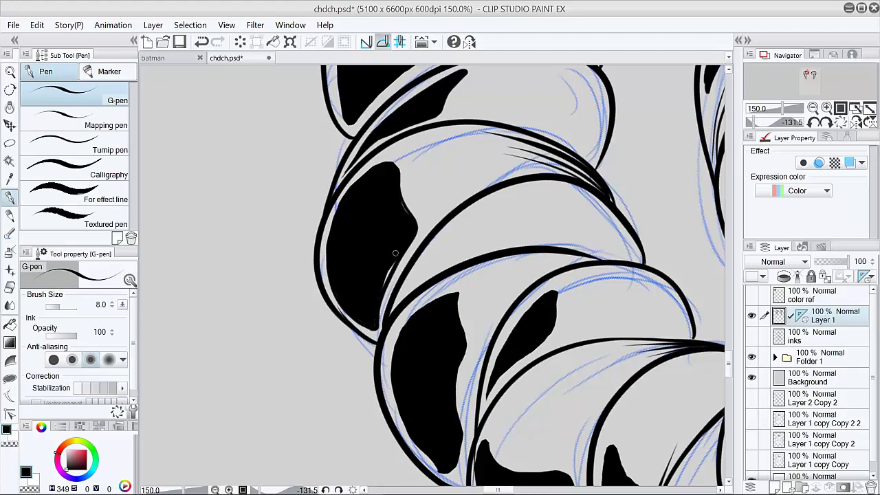
{"action": "left_click_drag", "start_coordinate": [603, 352], "coordinate": [592, 264]}
{"action": "left_click_drag", "start_coordinate": [477, 310], "coordinate": [532, 208]}
{"action": "left_click_drag", "start_coordinate": [504, 241], "coordinate": [490, 264]}
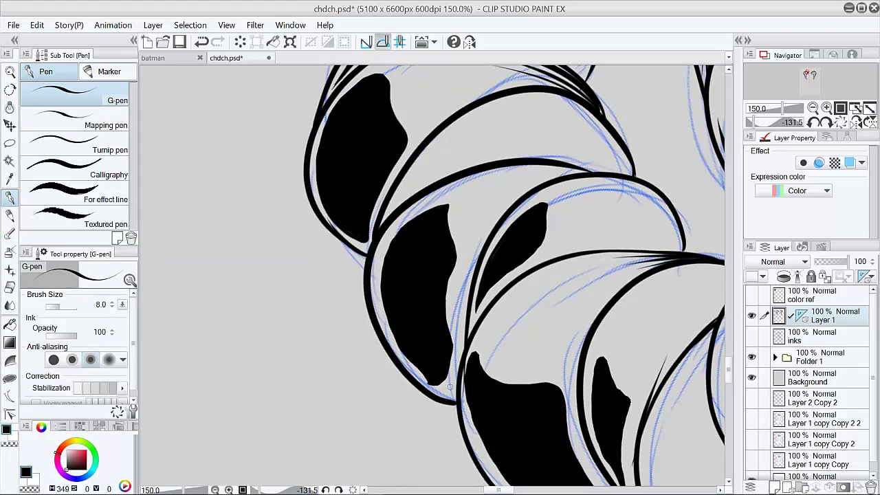
{"action": "mouse_move", "coordinate": [433, 385]}
{"action": "left_mouse_down"}
{"action": "mouse_move", "coordinate": [447, 339]}
{"action": "mouse_move", "coordinate": [442, 386]}
{"action": "left_mouse_up"}
Smooth the outer edge of the next wide segment shadow and taper the adjoining narrow shadow down to a point
{"action": "left_click_drag", "start_coordinate": [614, 357], "coordinate": [537, 225]}
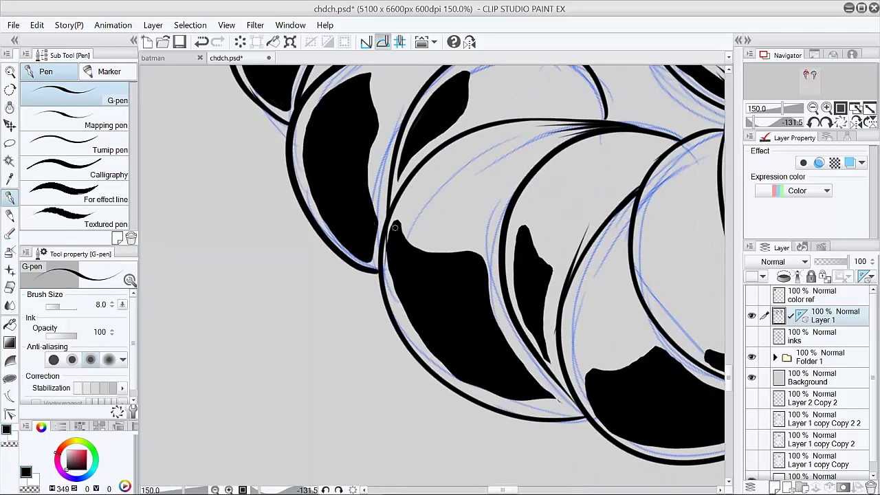
{"action": "left_click_drag", "start_coordinate": [395, 227], "coordinate": [460, 376]}
{"action": "left_click_drag", "start_coordinate": [422, 346], "coordinate": [500, 395]}
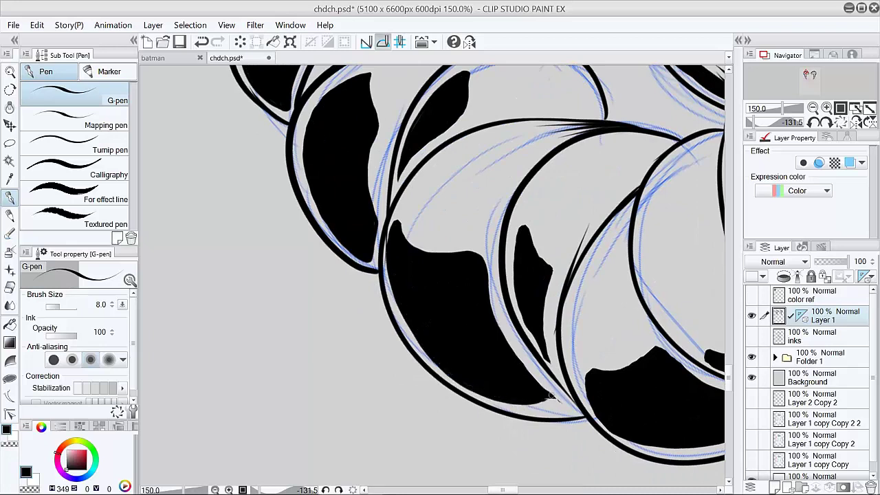
{"action": "left_click_drag", "start_coordinate": [521, 224], "coordinate": [515, 282]}
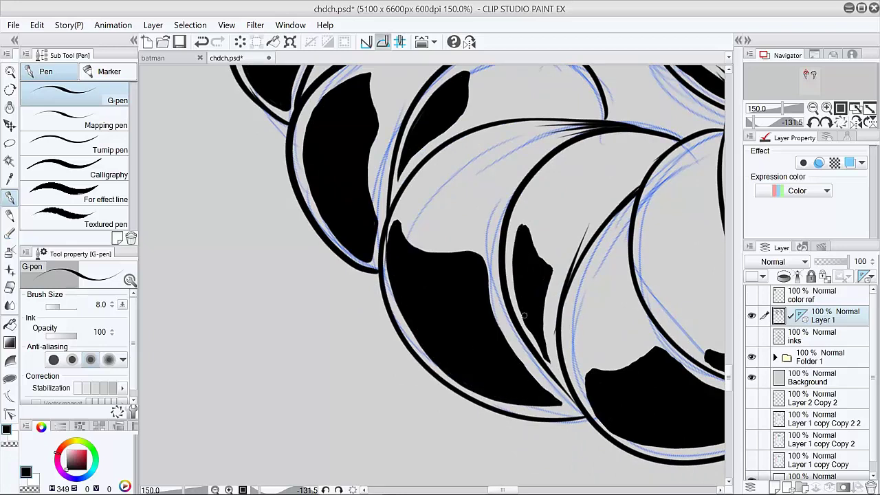
{"action": "mouse_move", "coordinate": [559, 375]}
{"action": "left_mouse_down"}
{"action": "mouse_move", "coordinate": [536, 242]}
{"action": "mouse_move", "coordinate": [525, 227]}
{"action": "left_mouse_up"}
{"action": "left_click_drag", "start_coordinate": [547, 275], "coordinate": [553, 364]}
Extend the lower tip and smooth the contours of the wide shadow further along the loop and its narrow neighbour
{"action": "left_click_drag", "start_coordinate": [655, 356], "coordinate": [387, 287]}
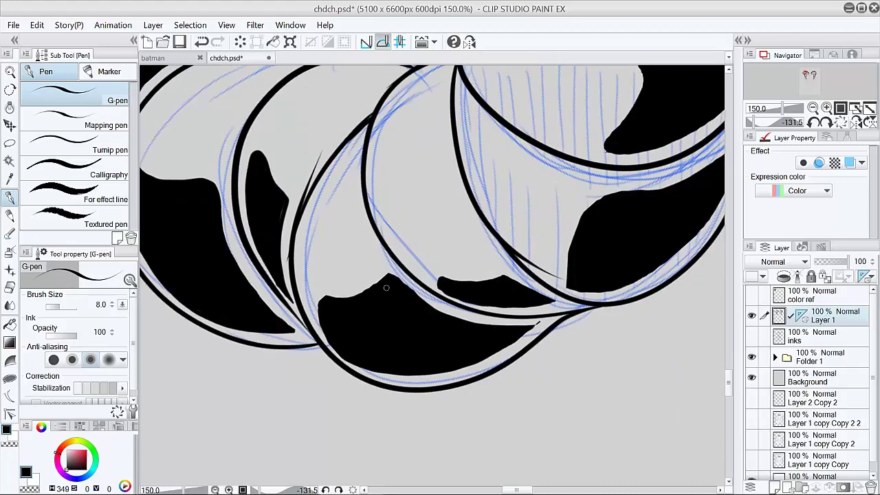
{"action": "left_click_drag", "start_coordinate": [506, 185], "coordinate": [593, 382]}
{"action": "left_click_drag", "start_coordinate": [342, 308], "coordinate": [390, 386]}
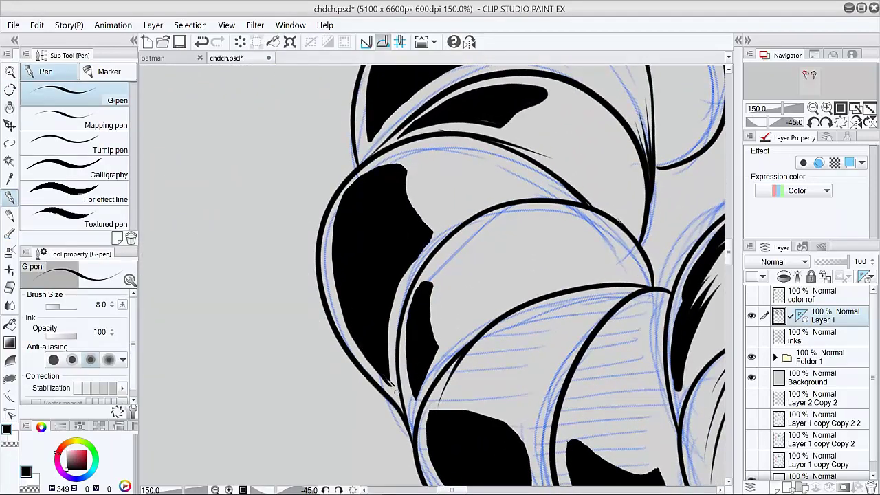
{"action": "left_click_drag", "start_coordinate": [392, 330], "coordinate": [395, 394]}
{"action": "left_click_drag", "start_coordinate": [362, 353], "coordinate": [394, 396]}
{"action": "left_click_drag", "start_coordinate": [425, 223], "coordinate": [403, 165]}
{"action": "mouse_move", "coordinate": [363, 173]}
{"action": "left_mouse_down"}
{"action": "mouse_move", "coordinate": [412, 207]}
{"action": "mouse_move", "coordinate": [422, 228]}
{"action": "left_mouse_up"}
{"action": "left_click_drag", "start_coordinate": [430, 241], "coordinate": [400, 285]}
{"action": "mouse_move", "coordinate": [445, 258]}
{"action": "left_mouse_down"}
{"action": "mouse_move", "coordinate": [414, 395]}
{"action": "mouse_move", "coordinate": [445, 259]}
{"action": "left_mouse_up"}
{"action": "left_click_drag", "start_coordinate": [439, 264], "coordinate": [424, 282]}
Round out the outer edges and lower tips of the solid shadows on the loop's last two large segments
{"action": "left_click_drag", "start_coordinate": [431, 424], "coordinate": [299, 235]}
{"action": "mouse_move", "coordinate": [302, 278]}
{"action": "left_mouse_down"}
{"action": "mouse_move", "coordinate": [356, 347]}
{"action": "mouse_move", "coordinate": [413, 375]}
{"action": "left_mouse_up"}
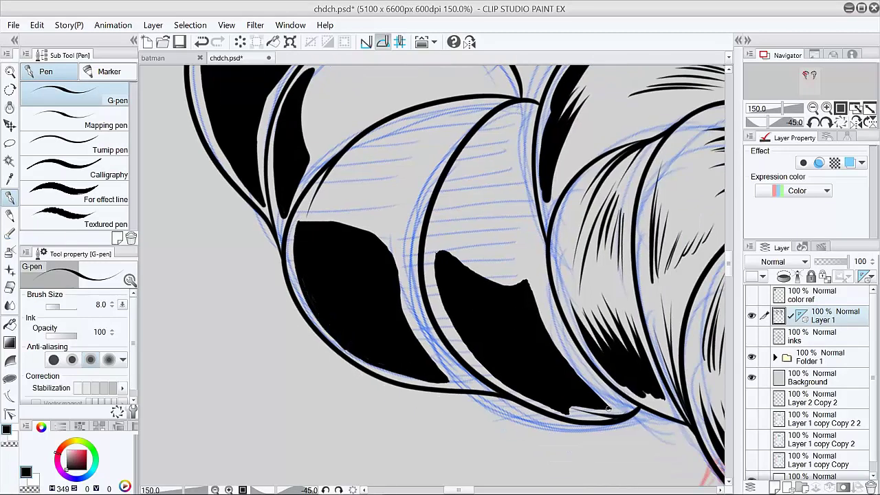
{"action": "left_click_drag", "start_coordinate": [517, 392], "coordinate": [552, 408]}
Switch the G-pen to transparent colour, cut the first thin strokes into the end segment's shadow, and enlarge the brush to 15
{"action": "left_click_drag", "start_coordinate": [439, 270], "coordinate": [452, 307]}
{"action": "key", "text": "]"}
{"action": "key", "text": "]"}
{"action": "key", "text": "]"}
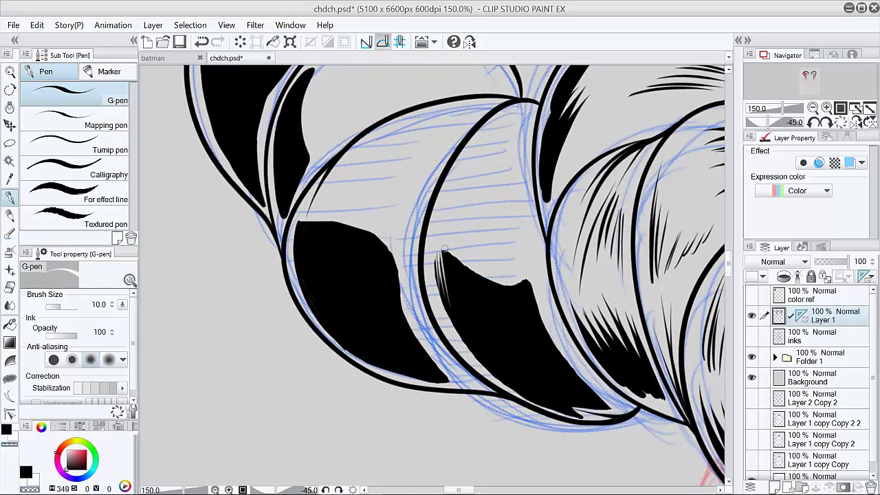
{"action": "mouse_move", "coordinate": [446, 250]}
{"action": "left_mouse_down"}
{"action": "mouse_move", "coordinate": [447, 225]}
{"action": "mouse_move", "coordinate": [463, 321]}
{"action": "left_mouse_up"}
{"action": "mouse_move", "coordinate": [456, 257]}
{"action": "left_mouse_down"}
{"action": "mouse_move", "coordinate": [480, 336]}
{"action": "mouse_move", "coordinate": [489, 334]}
{"action": "left_mouse_up"}
{"action": "left_click_drag", "start_coordinate": [458, 258], "coordinate": [475, 333]}
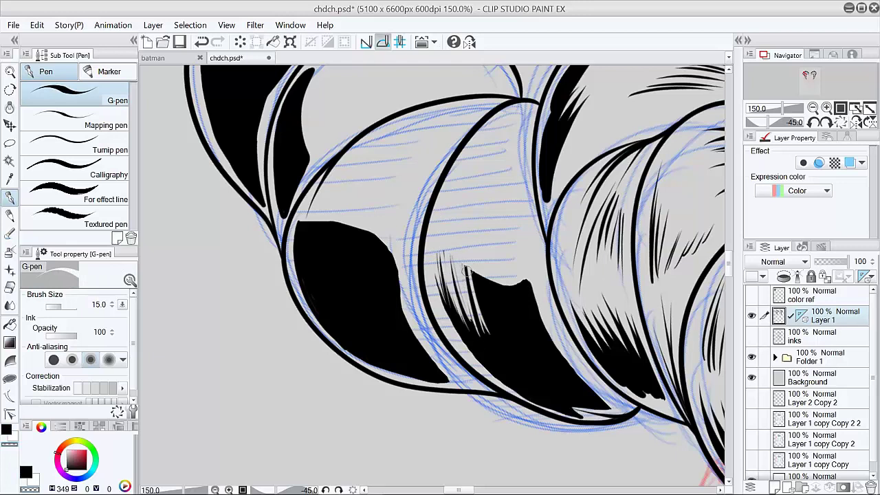
{"action": "key", "text": "ctrl+z"}
{"action": "key", "text": "ctrl+z"}
{"action": "key", "text": "ctrl+z"}
{"action": "key", "text": "ctrl+z"}
{"action": "key", "text": "ctrl+z"}
{"action": "key", "text": "ctrl+z"}
{"action": "key", "text": "ctrl+z"}
{"action": "key", "text": "ctrl+z"}
Feather the upper edge of the end segment's shadow with tapered transparent G-pen strokes at brush size 15
{"action": "mouse_move", "coordinate": [438, 255]}
{"action": "left_mouse_down"}
{"action": "mouse_move", "coordinate": [459, 337]}
{"action": "mouse_move", "coordinate": [442, 214]}
{"action": "mouse_move", "coordinate": [440, 253]}
{"action": "left_mouse_up"}
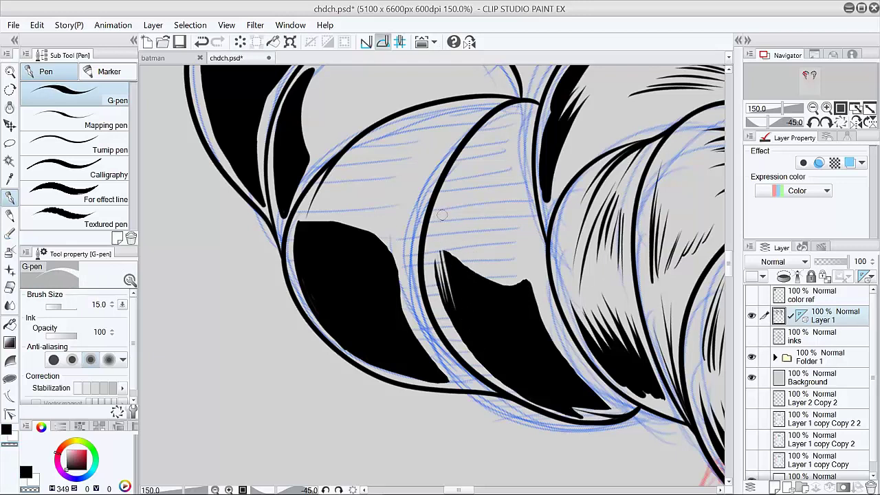
{"action": "left_click_drag", "start_coordinate": [467, 335], "coordinate": [445, 253]}
{"action": "left_click_drag", "start_coordinate": [485, 350], "coordinate": [453, 255]}
{"action": "mouse_move", "coordinate": [512, 368]}
{"action": "left_mouse_down"}
{"action": "mouse_move", "coordinate": [492, 265]}
{"action": "mouse_move", "coordinate": [544, 381]}
{"action": "left_mouse_up"}
{"action": "left_click_drag", "start_coordinate": [511, 280], "coordinate": [552, 371]}
{"action": "mouse_move", "coordinate": [518, 279]}
{"action": "left_mouse_down"}
{"action": "mouse_move", "coordinate": [557, 367]}
{"action": "mouse_move", "coordinate": [555, 346]}
{"action": "left_mouse_up"}
{"action": "mouse_move", "coordinate": [503, 279]}
{"action": "left_mouse_down"}
{"action": "mouse_move", "coordinate": [531, 357]}
{"action": "mouse_move", "coordinate": [530, 343]}
{"action": "left_mouse_up"}
{"action": "mouse_move", "coordinate": [488, 277]}
{"action": "left_mouse_down"}
{"action": "mouse_move", "coordinate": [518, 350]}
{"action": "mouse_move", "coordinate": [474, 265]}
{"action": "left_mouse_up"}
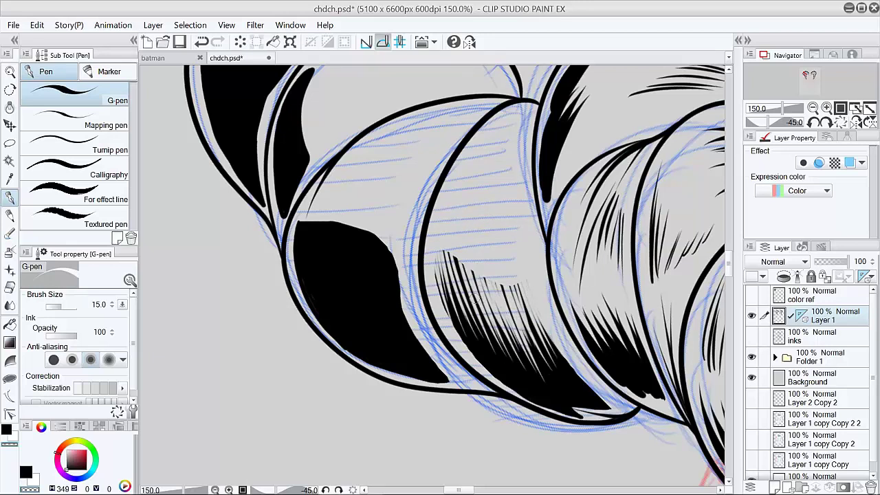
{"action": "left_click_drag", "start_coordinate": [481, 337], "coordinate": [451, 253]}
{"action": "left_click_drag", "start_coordinate": [512, 322], "coordinate": [481, 275]}
Feather the upper edge of the adjacent wide segment shadow with closely spaced, tapered transparent strokes
{"action": "left_click_drag", "start_coordinate": [300, 217], "coordinate": [304, 275]}
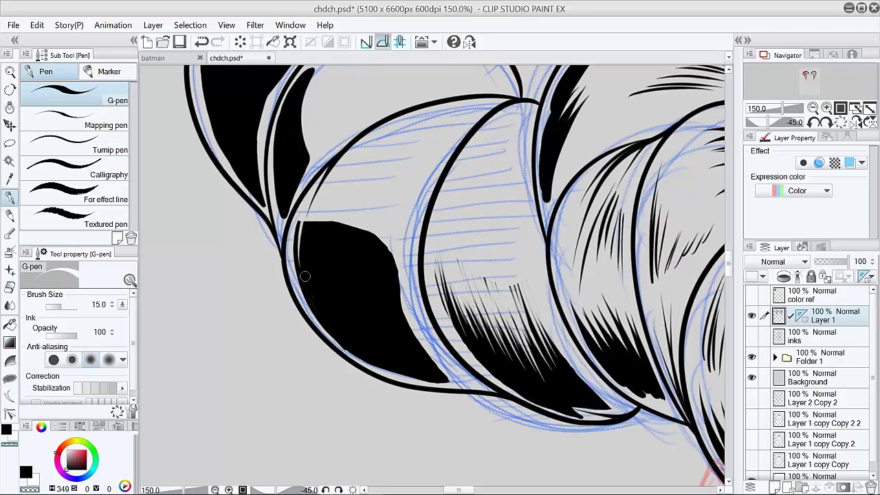
{"action": "left_click_drag", "start_coordinate": [310, 177], "coordinate": [300, 268]}
{"action": "key", "text": "ctrl+z"}
{"action": "left_click_drag", "start_coordinate": [298, 217], "coordinate": [306, 276]}
{"action": "left_click_drag", "start_coordinate": [308, 212], "coordinate": [305, 255]}
{"action": "left_click_drag", "start_coordinate": [318, 294], "coordinate": [307, 222]}
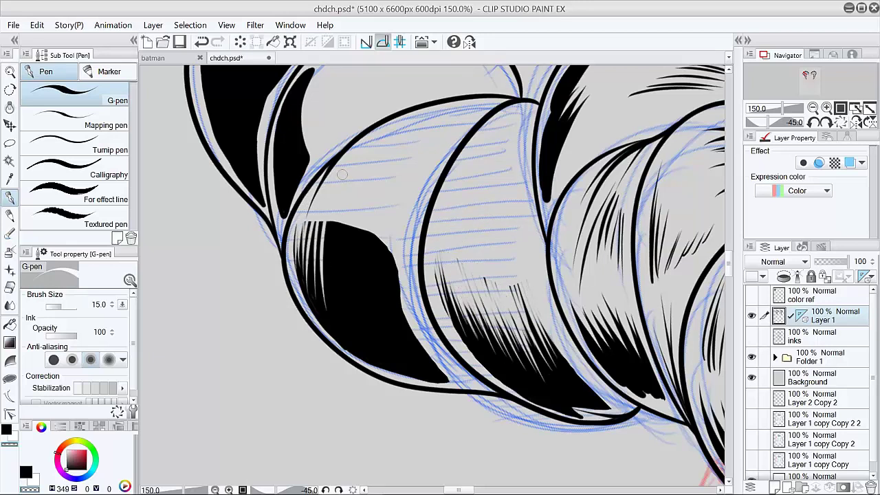
{"action": "left_click_drag", "start_coordinate": [336, 313], "coordinate": [325, 221]}
{"action": "mouse_move", "coordinate": [356, 333]}
{"action": "left_mouse_down"}
{"action": "mouse_move", "coordinate": [344, 224]}
{"action": "mouse_move", "coordinate": [357, 228]}
{"action": "left_mouse_up"}
{"action": "left_click_drag", "start_coordinate": [373, 316], "coordinate": [367, 232]}
{"action": "left_click_drag", "start_coordinate": [390, 329], "coordinate": [380, 239]}
{"action": "left_click_drag", "start_coordinate": [409, 344], "coordinate": [395, 260]}
{"action": "mouse_move", "coordinate": [397, 323]}
{"action": "left_mouse_down"}
{"action": "mouse_move", "coordinate": [387, 252]}
{"action": "mouse_move", "coordinate": [377, 239]}
{"action": "left_mouse_up"}
{"action": "left_click_drag", "start_coordinate": [383, 308], "coordinate": [364, 231]}
{"action": "left_click_drag", "start_coordinate": [360, 308], "coordinate": [347, 227]}
{"action": "left_click_drag", "start_coordinate": [356, 290], "coordinate": [352, 228]}
{"action": "mouse_move", "coordinate": [346, 293]}
{"action": "left_mouse_down"}
{"action": "mouse_move", "coordinate": [337, 224]}
{"action": "mouse_move", "coordinate": [336, 297]}
{"action": "left_mouse_up"}
{"action": "mouse_move", "coordinate": [318, 219]}
{"action": "left_mouse_down"}
{"action": "mouse_move", "coordinate": [330, 280]}
{"action": "mouse_move", "coordinate": [317, 273]}
{"action": "left_mouse_up"}
{"action": "mouse_move", "coordinate": [352, 225]}
{"action": "left_mouse_down"}
{"action": "mouse_move", "coordinate": [357, 298]}
{"action": "mouse_move", "coordinate": [367, 286]}
{"action": "left_mouse_up"}
{"action": "left_click_drag", "start_coordinate": [372, 233], "coordinate": [377, 305]}
{"action": "mouse_move", "coordinate": [380, 239]}
{"action": "left_mouse_down"}
{"action": "mouse_move", "coordinate": [391, 311]}
{"action": "mouse_move", "coordinate": [389, 296]}
{"action": "left_mouse_up"}
Feather the inner edge of the small narrow shadow on the next segment up with short slanted transparent strokes
{"action": "mouse_move", "coordinate": [489, 162]}
{"action": "left_mouse_down"}
{"action": "mouse_move", "coordinate": [560, 341]}
{"action": "mouse_move", "coordinate": [575, 330]}
{"action": "left_mouse_up"}
{"action": "mouse_move", "coordinate": [403, 233]}
{"action": "left_mouse_down"}
{"action": "mouse_move", "coordinate": [370, 275]}
{"action": "mouse_move", "coordinate": [364, 300]}
{"action": "left_mouse_up"}
{"action": "left_click_drag", "start_coordinate": [400, 246], "coordinate": [361, 322]}
{"action": "left_click_drag", "start_coordinate": [391, 281], "coordinate": [369, 338]}
{"action": "left_click_drag", "start_coordinate": [395, 308], "coordinate": [372, 368]}
{"action": "left_click_drag", "start_coordinate": [388, 276], "coordinate": [370, 320]}
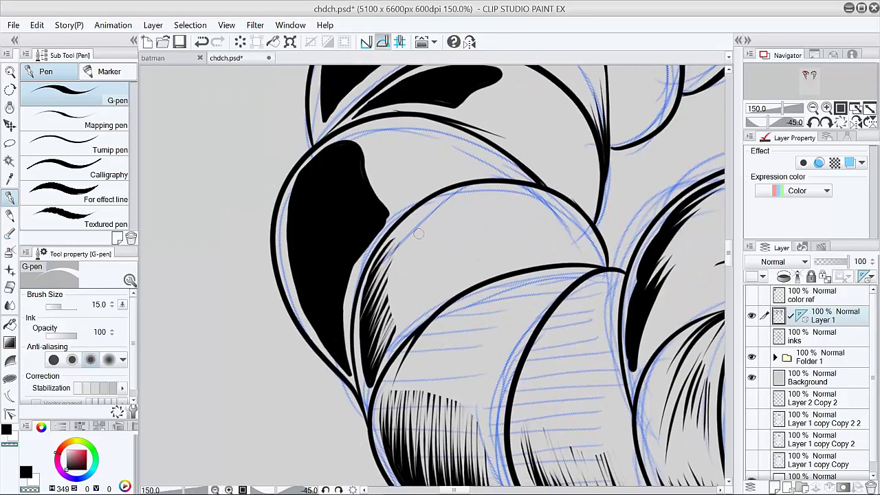
{"action": "left_click_drag", "start_coordinate": [394, 230], "coordinate": [377, 275]}
Feather the next wide shadow with slanted transparent strokes, working from its inner corner up to its rounded top
{"action": "mouse_move", "coordinate": [391, 212]}
{"action": "left_mouse_down"}
{"action": "mouse_move", "coordinate": [338, 291]}
{"action": "mouse_move", "coordinate": [338, 316]}
{"action": "left_mouse_up"}
{"action": "mouse_move", "coordinate": [387, 205]}
{"action": "left_mouse_down"}
{"action": "mouse_move", "coordinate": [330, 309]}
{"action": "mouse_move", "coordinate": [323, 301]}
{"action": "left_mouse_up"}
{"action": "mouse_move", "coordinate": [380, 200]}
{"action": "left_mouse_down"}
{"action": "mouse_move", "coordinate": [316, 289]}
{"action": "mouse_move", "coordinate": [376, 194]}
{"action": "left_mouse_up"}
{"action": "left_click_drag", "start_coordinate": [309, 268], "coordinate": [374, 191]}
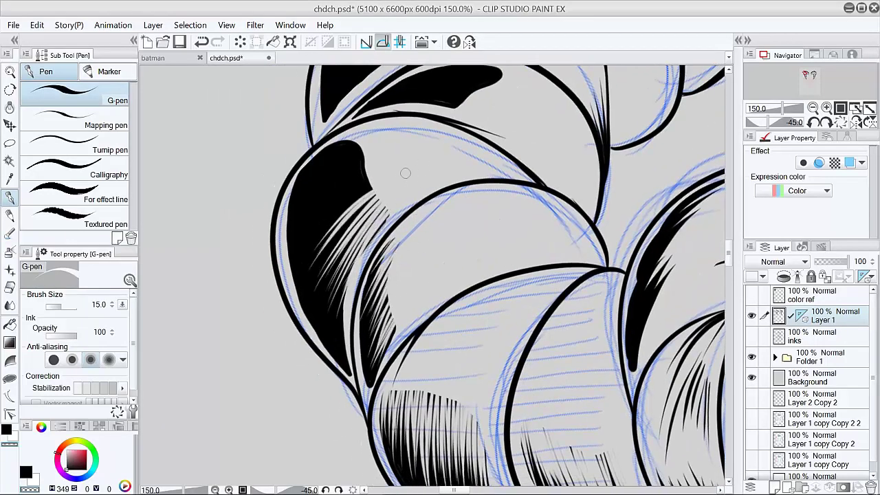
{"action": "left_click_drag", "start_coordinate": [308, 249], "coordinate": [371, 185]}
{"action": "left_click_drag", "start_coordinate": [303, 236], "coordinate": [377, 172]}
{"action": "left_click_drag", "start_coordinate": [302, 222], "coordinate": [366, 161]}
{"action": "left_click_drag", "start_coordinate": [309, 205], "coordinate": [365, 152]}
{"action": "mouse_move", "coordinate": [306, 191]}
{"action": "left_mouse_down"}
{"action": "mouse_move", "coordinate": [361, 136]}
{"action": "mouse_move", "coordinate": [310, 170]}
{"action": "left_mouse_up"}
{"action": "left_click_drag", "start_coordinate": [354, 143], "coordinate": [315, 182]}
{"action": "left_click_drag", "start_coordinate": [365, 160], "coordinate": [318, 206]}
Feather the solid shadows around the loop's outer bend with long, tapered transparent strokes cut in from their inner edges
{"action": "mouse_move", "coordinate": [524, 249]}
{"action": "left_mouse_down"}
{"action": "mouse_move", "coordinate": [556, 396]}
{"action": "mouse_move", "coordinate": [589, 202]}
{"action": "left_mouse_up"}
{"action": "left_click_drag", "start_coordinate": [528, 130], "coordinate": [546, 301]}
{"action": "left_click_drag", "start_coordinate": [446, 332], "coordinate": [415, 374]}
{"action": "left_click_drag", "start_coordinate": [451, 334], "coordinate": [413, 402]}
{"action": "left_click_drag", "start_coordinate": [453, 342], "coordinate": [413, 427]}
{"action": "left_click_drag", "start_coordinate": [458, 358], "coordinate": [418, 450]}
{"action": "left_click_drag", "start_coordinate": [460, 383], "coordinate": [429, 447]}
{"action": "left_click_drag", "start_coordinate": [299, 364], "coordinate": [318, 295]}
{"action": "left_click_drag", "start_coordinate": [305, 371], "coordinate": [324, 300]}
{"action": "left_click_drag", "start_coordinate": [315, 387], "coordinate": [332, 303]}
{"action": "left_click_drag", "start_coordinate": [326, 401], "coordinate": [336, 313]}
{"action": "left_click_drag", "start_coordinate": [336, 420], "coordinate": [344, 330]}
{"action": "mouse_move", "coordinate": [354, 430]}
{"action": "left_mouse_down"}
{"action": "mouse_move", "coordinate": [362, 335]}
{"action": "mouse_move", "coordinate": [353, 441]}
{"action": "left_mouse_up"}
{"action": "mouse_move", "coordinate": [380, 344]}
{"action": "left_mouse_down"}
{"action": "mouse_move", "coordinate": [367, 439]}
{"action": "mouse_move", "coordinate": [385, 447]}
{"action": "left_mouse_up"}
{"action": "left_click_drag", "start_coordinate": [387, 347], "coordinate": [368, 449]}
{"action": "left_click_drag", "start_coordinate": [376, 342], "coordinate": [355, 447]}
{"action": "mouse_move", "coordinate": [357, 337]}
{"action": "left_mouse_down"}
{"action": "mouse_move", "coordinate": [344, 433]}
{"action": "mouse_move", "coordinate": [330, 427]}
{"action": "left_mouse_up"}
{"action": "mouse_move", "coordinate": [329, 316]}
{"action": "left_mouse_down"}
{"action": "mouse_move", "coordinate": [312, 385]}
{"action": "mouse_move", "coordinate": [319, 396]}
{"action": "left_mouse_up"}
{"action": "left_click_drag", "start_coordinate": [336, 328], "coordinate": [323, 402]}
{"action": "left_click_drag", "start_coordinate": [377, 343], "coordinate": [363, 420]}
{"action": "left_click_drag", "start_coordinate": [326, 311], "coordinate": [317, 333]}
{"action": "left_click_drag", "start_coordinate": [322, 296], "coordinate": [303, 357]}
{"action": "left_click_drag", "start_coordinate": [371, 348], "coordinate": [364, 396]}
{"action": "left_click_drag", "start_coordinate": [349, 337], "coordinate": [332, 402]}
{"action": "mouse_move", "coordinate": [352, 337]}
{"action": "left_mouse_down"}
{"action": "mouse_move", "coordinate": [336, 403]}
{"action": "mouse_move", "coordinate": [343, 397]}
{"action": "left_mouse_up"}
Feather the following wide segment shadow with tapered transparent strokes from its top down along its inner edge
{"action": "mouse_move", "coordinate": [358, 289]}
{"action": "left_mouse_down"}
{"action": "mouse_move", "coordinate": [440, 410]}
{"action": "mouse_move", "coordinate": [523, 378]}
{"action": "left_mouse_up"}
{"action": "left_click_drag", "start_coordinate": [414, 280], "coordinate": [389, 322]}
{"action": "mouse_move", "coordinate": [405, 286]}
{"action": "left_mouse_down"}
{"action": "mouse_move", "coordinate": [381, 345]}
{"action": "mouse_move", "coordinate": [389, 332]}
{"action": "left_mouse_up"}
{"action": "mouse_move", "coordinate": [421, 277]}
{"action": "left_mouse_down"}
{"action": "mouse_move", "coordinate": [387, 353]}
{"action": "mouse_move", "coordinate": [397, 364]}
{"action": "left_mouse_up"}
{"action": "mouse_move", "coordinate": [431, 293]}
{"action": "left_mouse_down"}
{"action": "mouse_move", "coordinate": [409, 367]}
{"action": "mouse_move", "coordinate": [415, 372]}
{"action": "left_mouse_up"}
{"action": "left_click_drag", "start_coordinate": [442, 309], "coordinate": [425, 388]}
{"action": "left_click_drag", "start_coordinate": [448, 326], "coordinate": [437, 394]}
{"action": "mouse_move", "coordinate": [455, 363]}
{"action": "left_mouse_down"}
{"action": "mouse_move", "coordinate": [446, 407]}
{"action": "mouse_move", "coordinate": [466, 426]}
{"action": "left_mouse_up"}
{"action": "left_click_drag", "start_coordinate": [479, 404], "coordinate": [474, 435]}
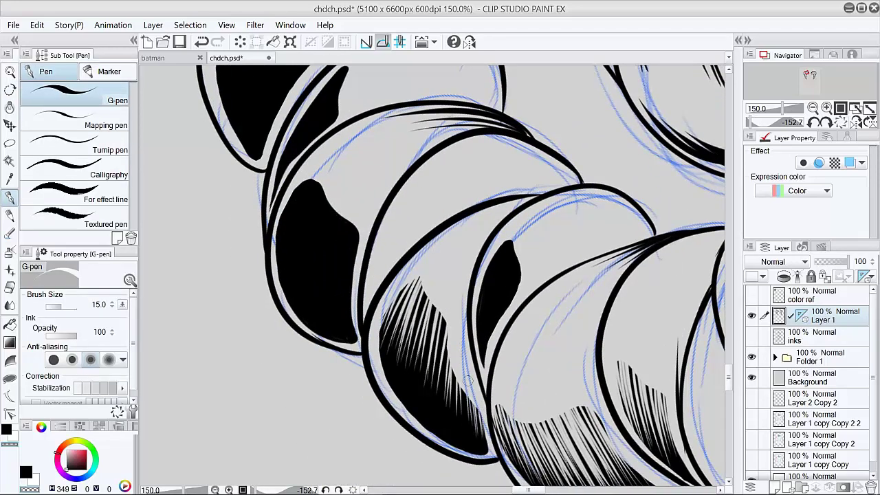
{"action": "left_click_drag", "start_coordinate": [471, 390], "coordinate": [460, 436]}
{"action": "left_click_drag", "start_coordinate": [457, 360], "coordinate": [444, 421]}
{"action": "left_click_drag", "start_coordinate": [444, 314], "coordinate": [424, 399]}
{"action": "mouse_move", "coordinate": [431, 297]}
{"action": "left_mouse_down"}
{"action": "mouse_move", "coordinate": [405, 392]}
{"action": "mouse_move", "coordinate": [397, 373]}
{"action": "left_mouse_up"}
Cut slanted transparent strokes into the small narrow shadow next to the freshly feathered wide one
{"action": "left_click_drag", "start_coordinate": [510, 240], "coordinate": [484, 285]}
{"action": "left_click_drag", "start_coordinate": [511, 241], "coordinate": [479, 325]}
{"action": "left_click_drag", "start_coordinate": [519, 258], "coordinate": [487, 333]}
{"action": "left_click_drag", "start_coordinate": [521, 275], "coordinate": [491, 338]}
{"action": "mouse_move", "coordinate": [517, 260]}
{"action": "left_mouse_down"}
{"action": "mouse_move", "coordinate": [493, 311]}
{"action": "mouse_move", "coordinate": [500, 288]}
{"action": "left_mouse_up"}
Feather the top and inner edge of the next solid wide shadow toward the face with long transparent strokes
{"action": "left_click_drag", "start_coordinate": [308, 182], "coordinate": [296, 214]}
{"action": "left_click_drag", "start_coordinate": [281, 271], "coordinate": [302, 184]}
{"action": "mouse_move", "coordinate": [287, 275]}
{"action": "left_mouse_down"}
{"action": "mouse_move", "coordinate": [306, 180]}
{"action": "mouse_move", "coordinate": [315, 181]}
{"action": "left_mouse_up"}
{"action": "mouse_move", "coordinate": [303, 282]}
{"action": "left_mouse_down"}
{"action": "mouse_move", "coordinate": [323, 184]}
{"action": "mouse_move", "coordinate": [328, 189]}
{"action": "left_mouse_up"}
{"action": "mouse_move", "coordinate": [316, 292]}
{"action": "left_mouse_down"}
{"action": "mouse_move", "coordinate": [334, 200]}
{"action": "mouse_move", "coordinate": [341, 205]}
{"action": "left_mouse_up"}
{"action": "left_click_drag", "start_coordinate": [330, 306], "coordinate": [347, 207]}
{"action": "left_click_drag", "start_coordinate": [344, 331], "coordinate": [356, 226]}
{"action": "left_click_drag", "start_coordinate": [336, 309], "coordinate": [341, 212]}
{"action": "left_click_drag", "start_coordinate": [320, 302], "coordinate": [333, 209]}
{"action": "left_click_drag", "start_coordinate": [310, 267], "coordinate": [326, 180]}
{"action": "left_click_drag", "start_coordinate": [297, 261], "coordinate": [316, 176]}
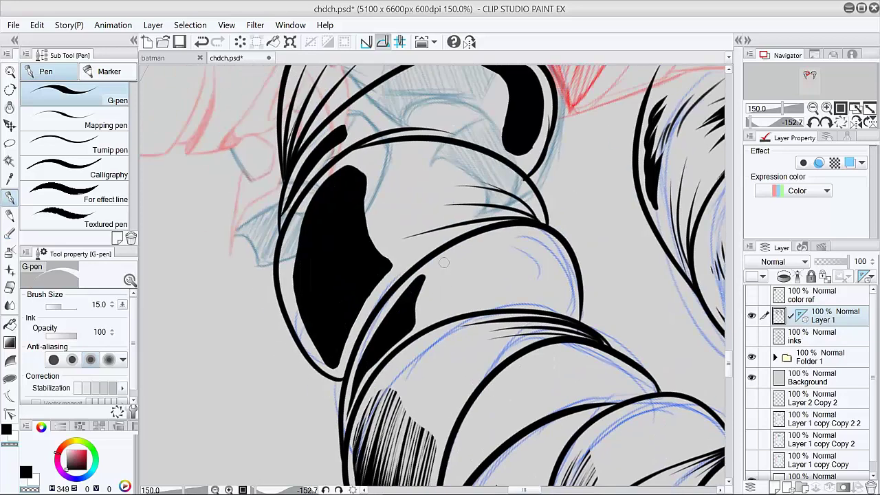
Cut slanted transparent strokes into the inner edge of the narrow solid shadow below the large unfeathered one
{"action": "left_click_drag", "start_coordinate": [374, 340], "coordinate": [421, 278]}
{"action": "mouse_move", "coordinate": [380, 344]}
{"action": "left_mouse_down"}
{"action": "mouse_move", "coordinate": [423, 284]}
{"action": "mouse_move", "coordinate": [418, 289]}
{"action": "left_mouse_up"}
{"action": "left_click_drag", "start_coordinate": [376, 354], "coordinate": [418, 303]}
Feather the large solid shadow of the neighbouring wide segment with long tapered transparent strokes along its inner edge and top
{"action": "left_click_drag", "start_coordinate": [347, 319], "coordinate": [389, 257]}
{"action": "left_click_drag", "start_coordinate": [340, 324], "coordinate": [385, 261]}
{"action": "mouse_move", "coordinate": [333, 329]}
{"action": "left_mouse_down"}
{"action": "mouse_move", "coordinate": [379, 267]}
{"action": "mouse_move", "coordinate": [371, 244]}
{"action": "left_mouse_up"}
{"action": "mouse_move", "coordinate": [323, 310]}
{"action": "left_mouse_down"}
{"action": "mouse_move", "coordinate": [368, 228]}
{"action": "mouse_move", "coordinate": [365, 209]}
{"action": "left_mouse_up"}
{"action": "left_click_drag", "start_coordinate": [313, 290], "coordinate": [363, 184]}
{"action": "left_click_drag", "start_coordinate": [309, 275], "coordinate": [361, 176]}
{"action": "left_click_drag", "start_coordinate": [305, 265], "coordinate": [358, 168]}
{"action": "left_click_drag", "start_coordinate": [307, 247], "coordinate": [352, 164]}
{"action": "left_click_drag", "start_coordinate": [310, 265], "coordinate": [355, 165]}
{"action": "left_click_drag", "start_coordinate": [313, 289], "coordinate": [364, 200]}
{"action": "mouse_move", "coordinate": [323, 320]}
{"action": "left_mouse_down"}
{"action": "mouse_move", "coordinate": [375, 240]}
{"action": "mouse_move", "coordinate": [381, 258]}
{"action": "left_mouse_up"}
{"action": "left_click_drag", "start_coordinate": [347, 323], "coordinate": [388, 268]}
Feather the small narrow shadow above the freshly feathered wide one with tapered transparent strokes
{"action": "left_click_drag", "start_coordinate": [302, 172], "coordinate": [347, 124]}
{"action": "left_click_drag", "start_coordinate": [306, 168], "coordinate": [354, 117]}
{"action": "left_click_drag", "start_coordinate": [313, 165], "coordinate": [347, 130]}
Feather the remaining solid shadow on the horn's last segment beside the face with short transparent strokes from both edges
{"action": "key", "text": "shift+space"}
{"action": "left_click_drag", "start_coordinate": [564, 220], "coordinate": [517, 380]}
{"action": "left_click_drag", "start_coordinate": [576, 306], "coordinate": [574, 331]}
{"action": "mouse_move", "coordinate": [584, 304]}
{"action": "left_mouse_down"}
{"action": "mouse_move", "coordinate": [583, 335]}
{"action": "mouse_move", "coordinate": [598, 333]}
{"action": "left_mouse_up"}
{"action": "left_click_drag", "start_coordinate": [614, 302], "coordinate": [615, 330]}
{"action": "mouse_move", "coordinate": [635, 297]}
{"action": "left_mouse_down"}
{"action": "mouse_move", "coordinate": [636, 323]}
{"action": "mouse_move", "coordinate": [659, 270]}
{"action": "left_mouse_up"}
{"action": "left_click_drag", "start_coordinate": [648, 319], "coordinate": [650, 265]}
{"action": "mouse_move", "coordinate": [637, 323]}
{"action": "left_mouse_down"}
{"action": "mouse_move", "coordinate": [641, 280]}
{"action": "mouse_move", "coordinate": [633, 289]}
{"action": "left_mouse_up"}
{"action": "mouse_move", "coordinate": [619, 327]}
{"action": "left_mouse_down"}
{"action": "mouse_move", "coordinate": [624, 289]}
{"action": "mouse_move", "coordinate": [613, 298]}
{"action": "left_mouse_up"}
{"action": "left_click_drag", "start_coordinate": [599, 331], "coordinate": [597, 304]}
{"action": "mouse_move", "coordinate": [586, 335]}
{"action": "left_mouse_down"}
{"action": "mouse_move", "coordinate": [588, 296]}
{"action": "mouse_move", "coordinate": [575, 309]}
{"action": "left_mouse_up"}
Add fine black G-pen hatching along the lower inner edges of the coil segments nearest the face
{"action": "left_click", "coordinate": [671, 320], "text": "ctrl+alt"}
{"action": "left_click", "coordinate": [671, 323], "text": "ctrl+alt"}
{"action": "left_click_drag", "start_coordinate": [670, 323], "coordinate": [451, 304]}
{"action": "key", "text": "shift+space"}
{"action": "double_click", "coordinate": [551, 405], "text": "shift"}
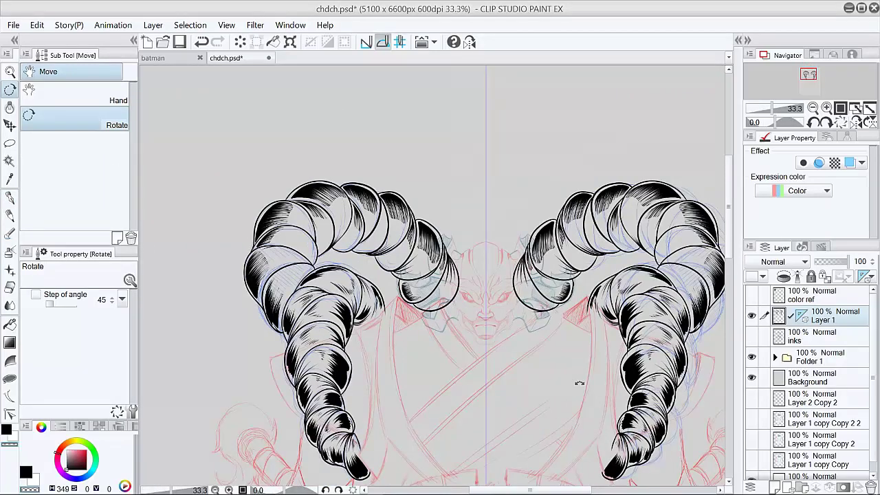
{"action": "key", "text": "ctrl+alt+0"}
{"action": "key", "text": "p"}
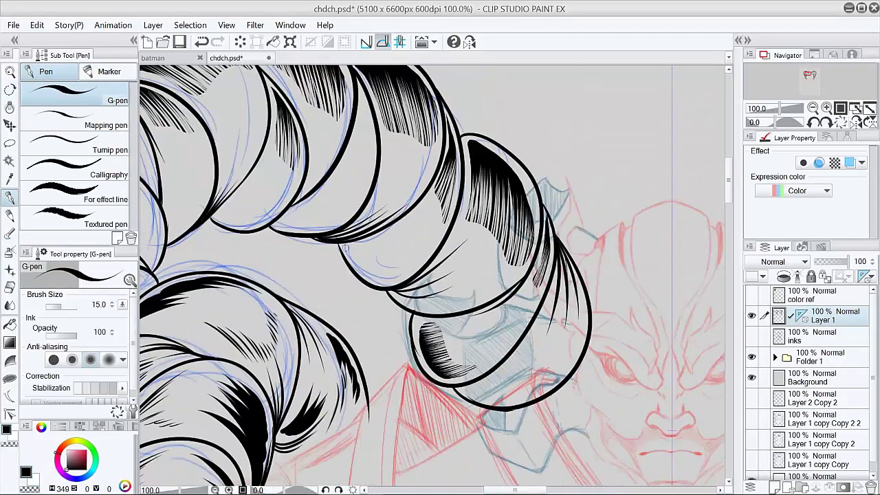
{"action": "left_click_drag", "start_coordinate": [344, 248], "coordinate": [375, 275]}
{"action": "mouse_move", "coordinate": [352, 249]}
{"action": "left_mouse_down"}
{"action": "mouse_move", "coordinate": [388, 274]}
{"action": "mouse_move", "coordinate": [402, 266]}
{"action": "left_mouse_up"}
{"action": "left_click_drag", "start_coordinate": [277, 228], "coordinate": [335, 213]}
{"action": "left_click_drag", "start_coordinate": [317, 217], "coordinate": [351, 209]}
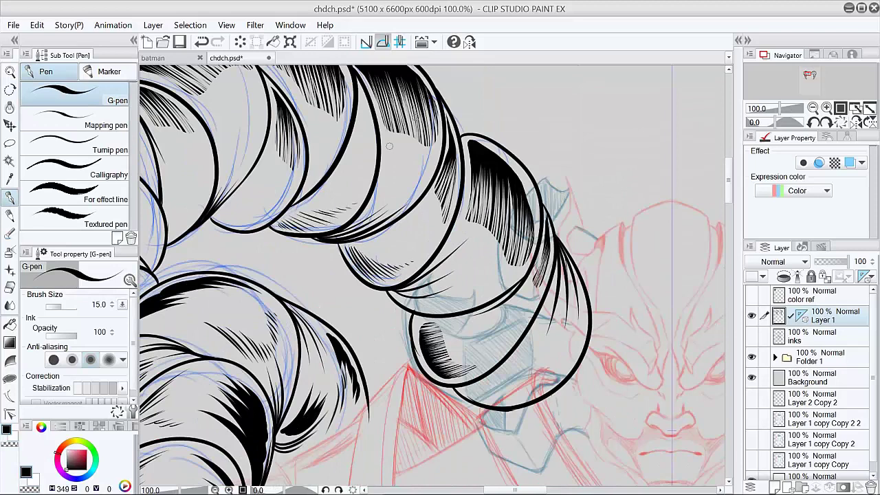
Continue the short black hatching along the inner edges of the next coil segments toward the loop's top
{"action": "left_click_drag", "start_coordinate": [219, 228], "coordinate": [242, 216]}
{"action": "left_click_drag", "start_coordinate": [234, 228], "coordinate": [277, 208]}
{"action": "left_click_drag", "start_coordinate": [234, 172], "coordinate": [245, 164]}
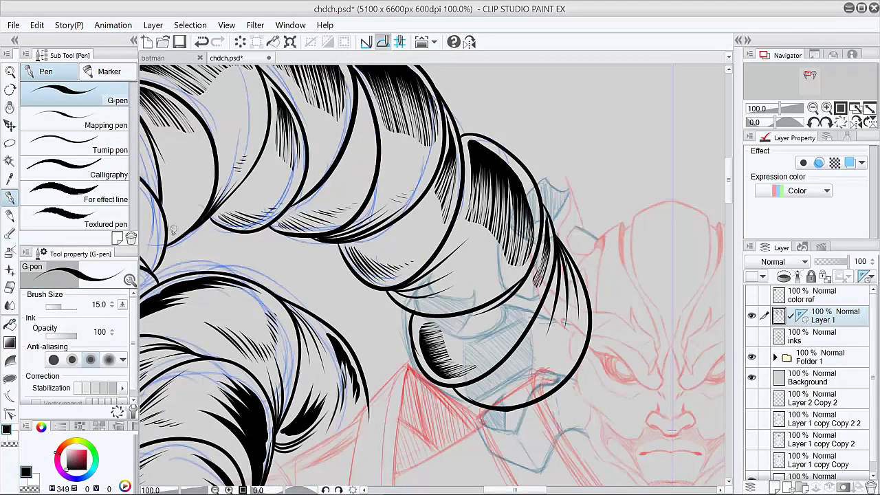
{"action": "left_click_drag", "start_coordinate": [169, 217], "coordinate": [185, 233]}
{"action": "left_click_drag", "start_coordinate": [173, 208], "coordinate": [193, 224]}
{"action": "left_click_drag", "start_coordinate": [185, 208], "coordinate": [204, 201]}
Hatch the inner ends of the segments around the loop's outer bend with short black pen strokes
{"action": "left_click_drag", "start_coordinate": [262, 240], "coordinate": [489, 245]}
{"action": "left_click_drag", "start_coordinate": [380, 268], "coordinate": [378, 246]}
{"action": "left_click_drag", "start_coordinate": [384, 252], "coordinate": [373, 213]}
{"action": "left_click_drag", "start_coordinate": [374, 219], "coordinate": [369, 203]}
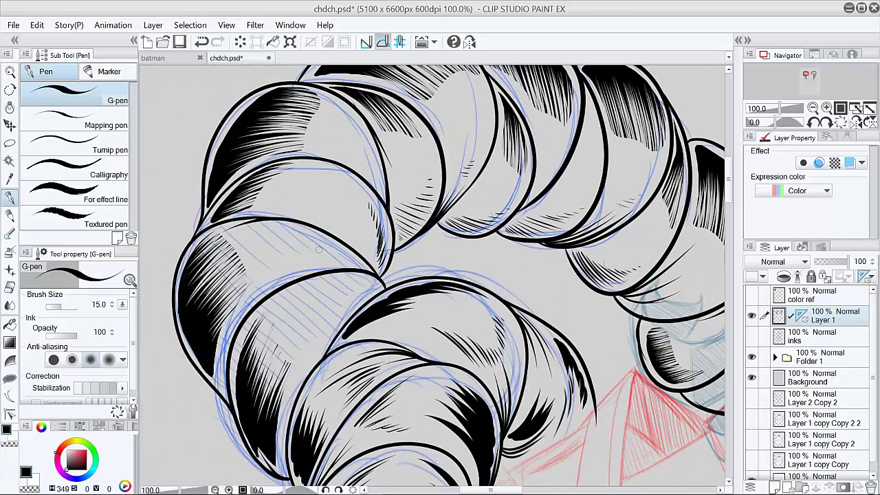
{"action": "left_click_drag", "start_coordinate": [303, 233], "coordinate": [323, 252]}
{"action": "mouse_move", "coordinate": [317, 237]}
{"action": "left_mouse_down"}
{"action": "mouse_move", "coordinate": [350, 262]}
{"action": "mouse_move", "coordinate": [366, 295]}
{"action": "left_mouse_up"}
{"action": "left_click_drag", "start_coordinate": [365, 281], "coordinate": [378, 291]}
Ink the V-shaped upper-arm contour below the horn's tip with the Darker pencil
{"action": "left_click", "coordinate": [583, 356], "text": "ctrl+alt"}
{"action": "left_click", "coordinate": [583, 356], "text": "ctrl+alt"}
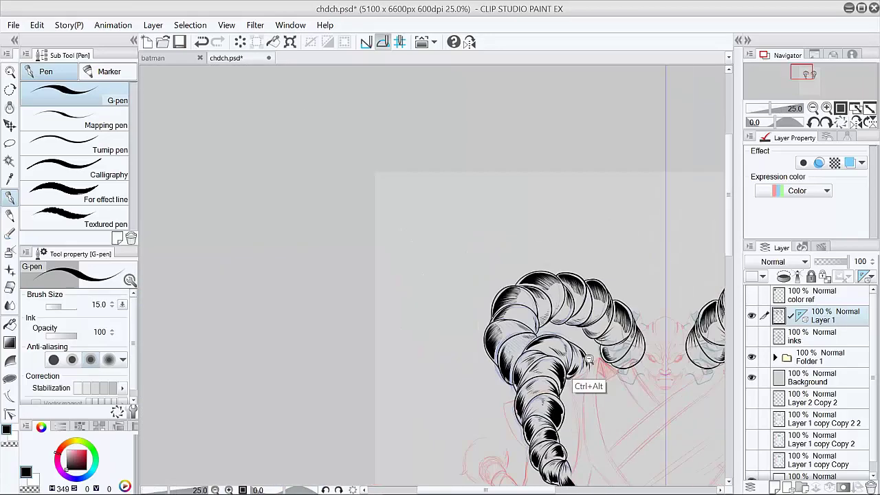
{"action": "left_click_drag", "start_coordinate": [605, 378], "coordinate": [310, 173]}
{"action": "left_click", "coordinate": [474, 271], "text": "ctrl"}
{"action": "left_click", "coordinate": [436, 295], "text": "ctrl"}
{"action": "mouse_move", "coordinate": [200, 254]}
{"action": "left_mouse_down"}
{"action": "mouse_move", "coordinate": [443, 299]}
{"action": "mouse_move", "coordinate": [478, 226]}
{"action": "left_mouse_up"}
{"action": "left_click", "coordinate": [437, 296], "text": "ctrl"}
{"action": "key", "text": "p"}
{"action": "left_click_drag", "start_coordinate": [497, 279], "coordinate": [445, 342]}
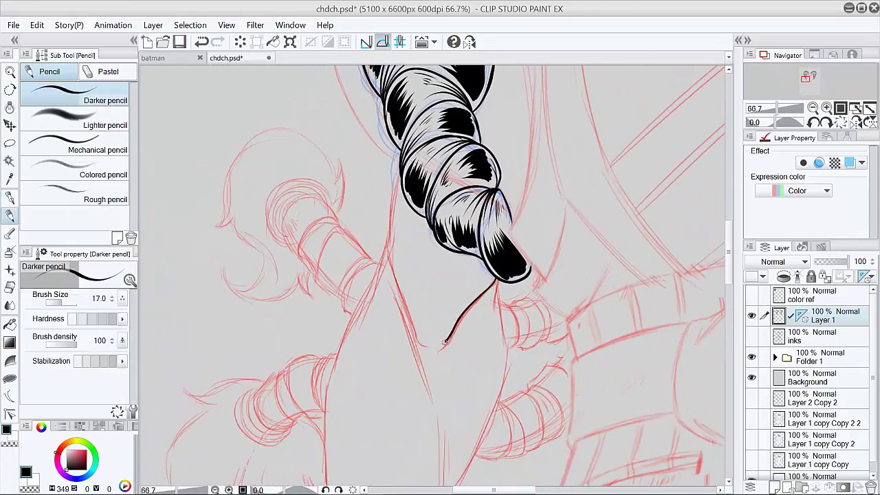
{"action": "left_click_drag", "start_coordinate": [399, 157], "coordinate": [422, 352]}
Lower the opacity of the sketch folder Folder 1 to 36% and reselect Layer 1 for inking
{"action": "left_click", "coordinate": [813, 356]}
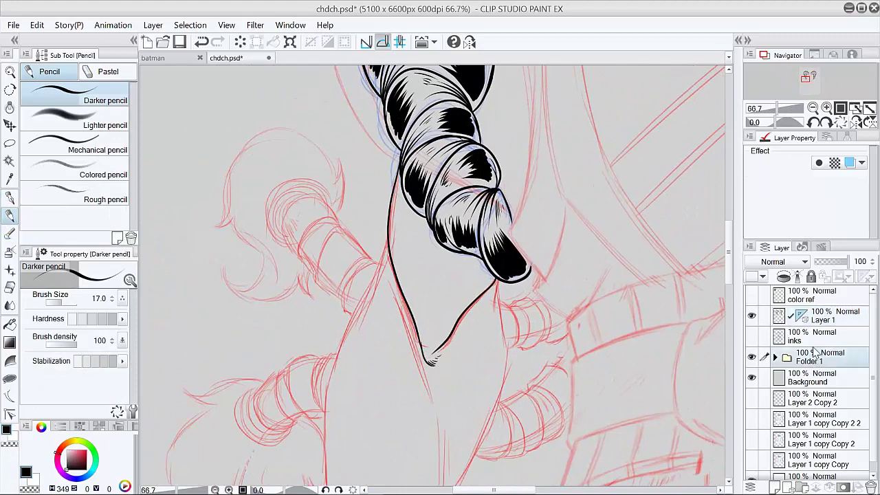
{"action": "left_click_drag", "start_coordinate": [840, 262], "coordinate": [826, 262]}
{"action": "left_click", "coordinate": [817, 317]}
Ink the inner forearm contour from the horn's tip toward the wrist and the tapered muscle lines beside it
{"action": "mouse_move", "coordinate": [497, 279]}
{"action": "left_mouse_down"}
{"action": "mouse_move", "coordinate": [499, 174]}
{"action": "mouse_move", "coordinate": [490, 240]}
{"action": "left_mouse_up"}
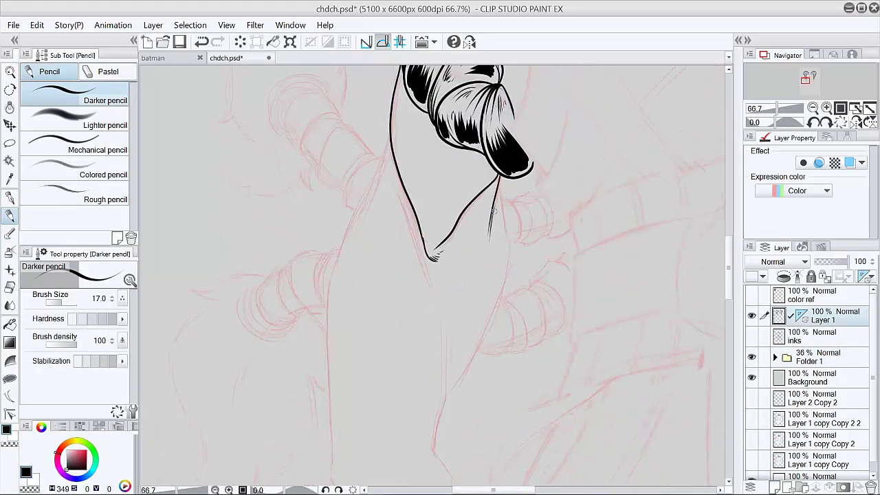
{"action": "left_click_drag", "start_coordinate": [501, 177], "coordinate": [443, 398]}
{"action": "mouse_move", "coordinate": [397, 165]}
{"action": "left_mouse_down"}
{"action": "mouse_move", "coordinate": [432, 316]}
{"action": "mouse_move", "coordinate": [434, 456]}
{"action": "left_mouse_up"}
{"action": "left_click_drag", "start_coordinate": [470, 378], "coordinate": [503, 256]}
{"action": "key", "text": "ctrl+z"}
{"action": "left_click_drag", "start_coordinate": [465, 331], "coordinate": [472, 204]}
{"action": "left_click_drag", "start_coordinate": [464, 306], "coordinate": [507, 220]}
Lasso the inner forearm contour, transform it to meet the wrist line, and clear the selection
{"action": "scroll", "coordinate": [506, 220], "scroll_direction": "up", "scroll_amount": 1}
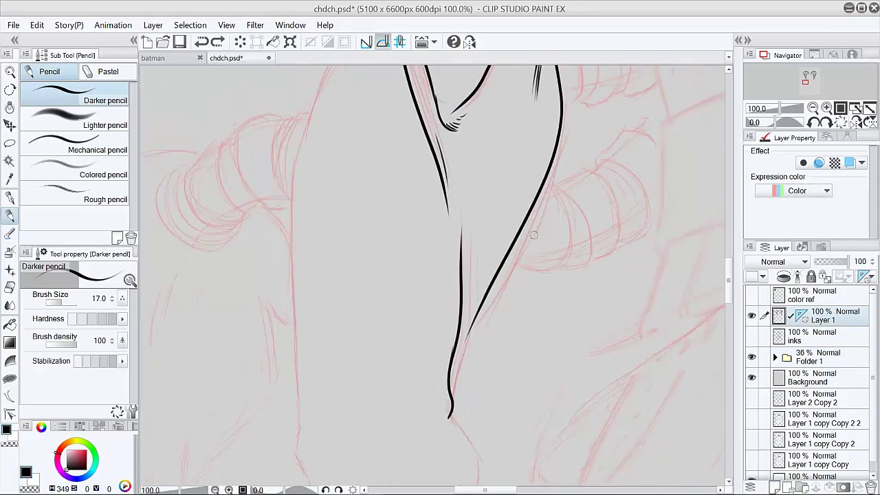
{"action": "key", "text": "m"}
{"action": "left_click_drag", "start_coordinate": [482, 367], "coordinate": [562, 294]}
{"action": "key", "text": "ctrl+t"}
{"action": "left_click_drag", "start_coordinate": [450, 385], "coordinate": [448, 390]}
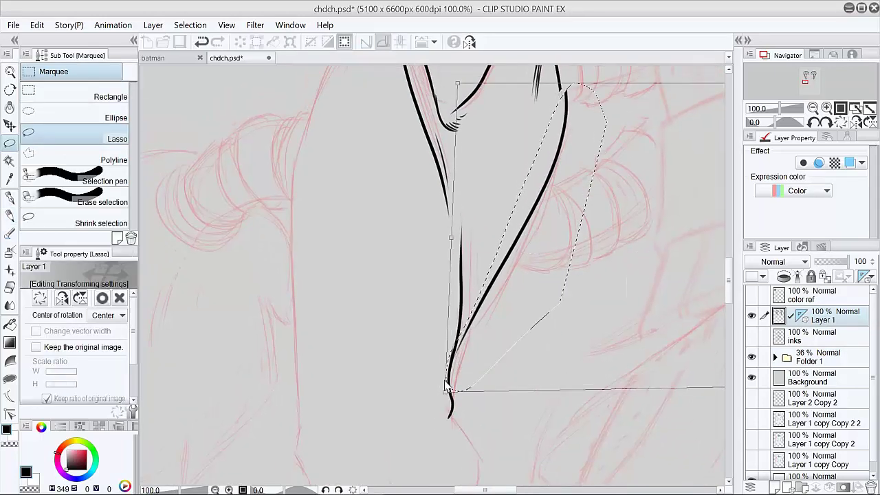
{"action": "left_click_drag", "start_coordinate": [591, 289], "coordinate": [475, 372]}
{"action": "left_click_drag", "start_coordinate": [681, 183], "coordinate": [499, 156]}
{"action": "left_click_drag", "start_coordinate": [651, 140], "coordinate": [647, 141]}
{"action": "key", "text": "Return"}
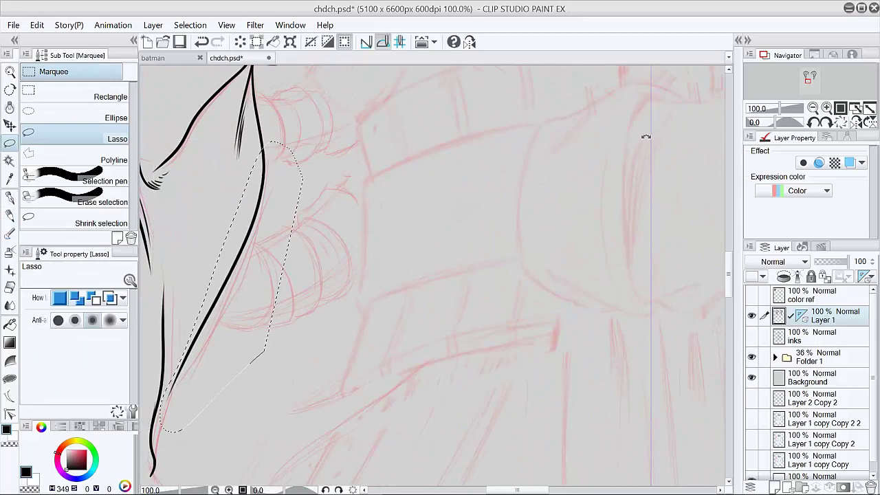
{"action": "key", "text": "ctrl+d"}
Join the two forearm lines above the wrist with tapered G-pen strokes
{"action": "left_click_drag", "start_coordinate": [175, 412], "coordinate": [391, 351]}
{"action": "left_click", "coordinate": [391, 351], "text": "ctrl"}
{"action": "key", "text": "p"}
{"action": "mouse_move", "coordinate": [358, 387]}
{"action": "left_mouse_down"}
{"action": "mouse_move", "coordinate": [401, 279]}
{"action": "mouse_move", "coordinate": [401, 287]}
{"action": "left_mouse_up"}
{"action": "key", "text": "ctrl+z"}
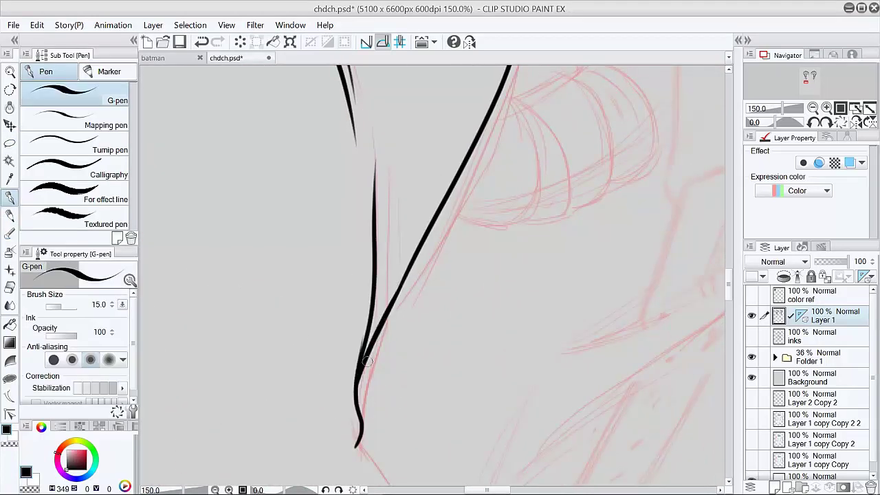
{"action": "left_click_drag", "start_coordinate": [368, 338], "coordinate": [415, 243]}
{"action": "left_click_drag", "start_coordinate": [360, 365], "coordinate": [402, 258]}
Ink the forearm's long outer contour from the upper arm down past the wrist
{"action": "scroll", "coordinate": [467, 268], "scroll_direction": "down", "scroll_amount": 3}
{"action": "left_click_drag", "start_coordinate": [499, 241], "coordinate": [521, 266]}
{"action": "left_click_drag", "start_coordinate": [421, 124], "coordinate": [377, 353]}
{"action": "key", "text": "ctrl+z"}
{"action": "scroll", "coordinate": [417, 284], "scroll_direction": "up", "scroll_amount": 1}
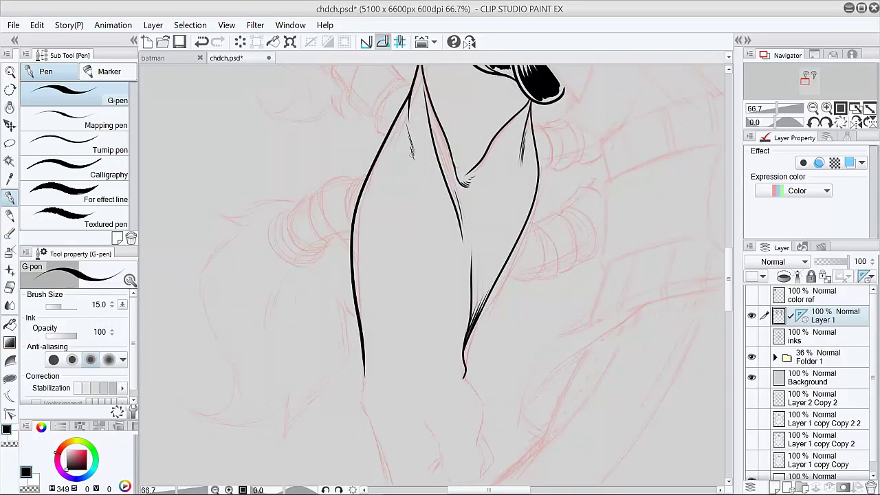
{"action": "scroll", "coordinate": [459, 261], "scroll_direction": "up", "scroll_amount": 1}
{"action": "left_click_drag", "start_coordinate": [318, 227], "coordinate": [337, 338]}
Set the G-pen brush size to 8, ink the hand's inner contour below the wrist, and save the file
{"action": "key", "text": "bracketright"}
{"action": "key", "text": "bracketright"}
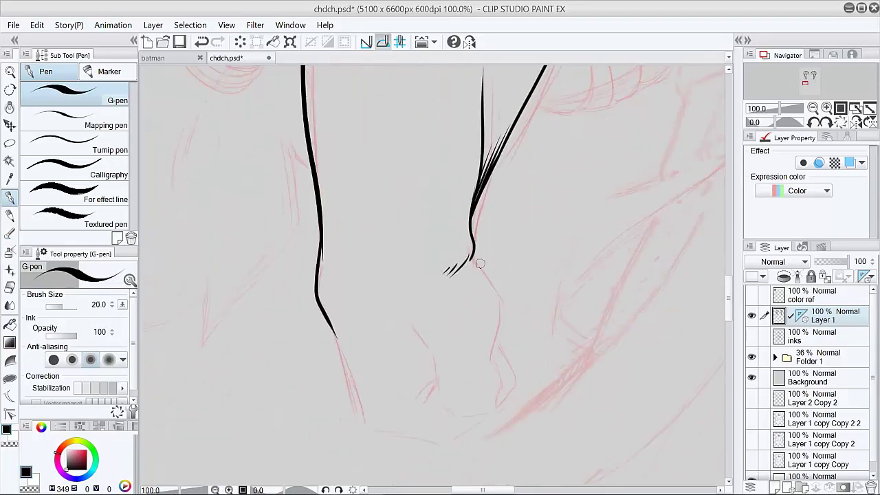
{"action": "key", "text": "bracketleft"}
{"action": "key", "text": "bracketleft"}
{"action": "key", "text": "bracketleft"}
{"action": "key", "text": "bracketleft"}
{"action": "key", "text": "bracketleft"}
{"action": "left_click_drag", "start_coordinate": [475, 256], "coordinate": [489, 372]}
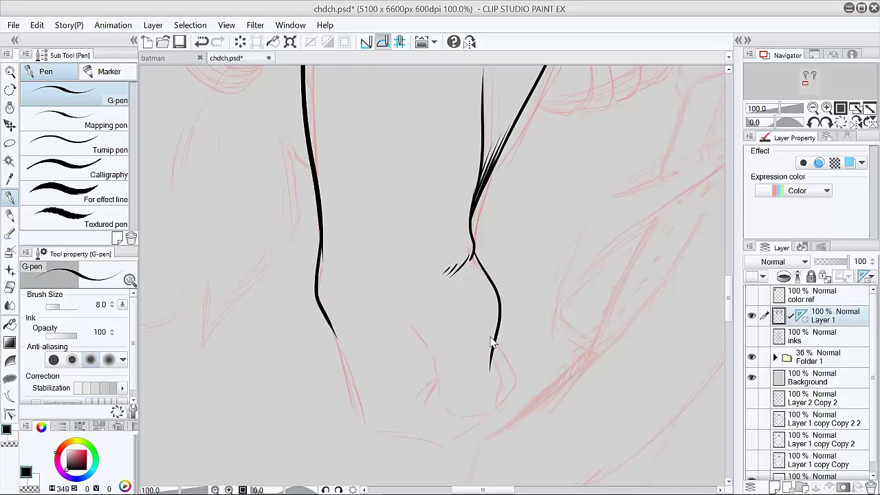
{"action": "key", "text": "ctrl+s"}
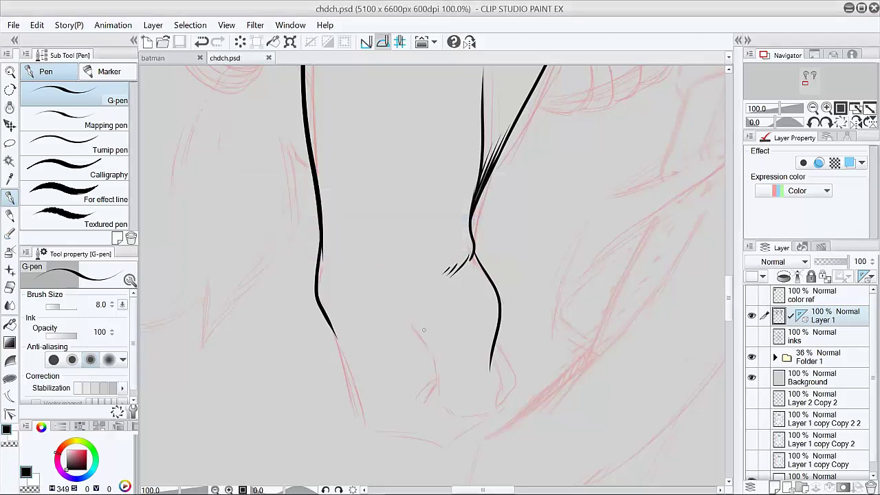
Ink the thumb with its crease lines and close the fist's outer and lower contours
{"action": "left_click_drag", "start_coordinate": [406, 315], "coordinate": [438, 362]}
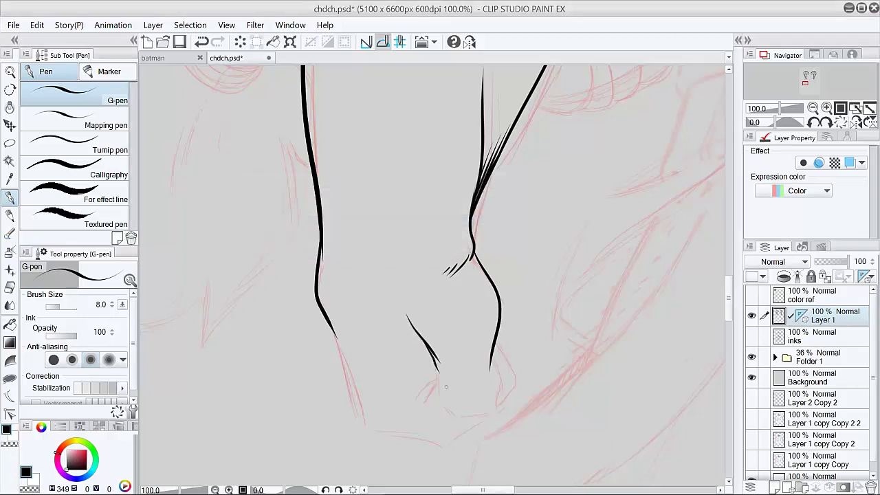
{"action": "left_click_drag", "start_coordinate": [455, 417], "coordinate": [494, 383]}
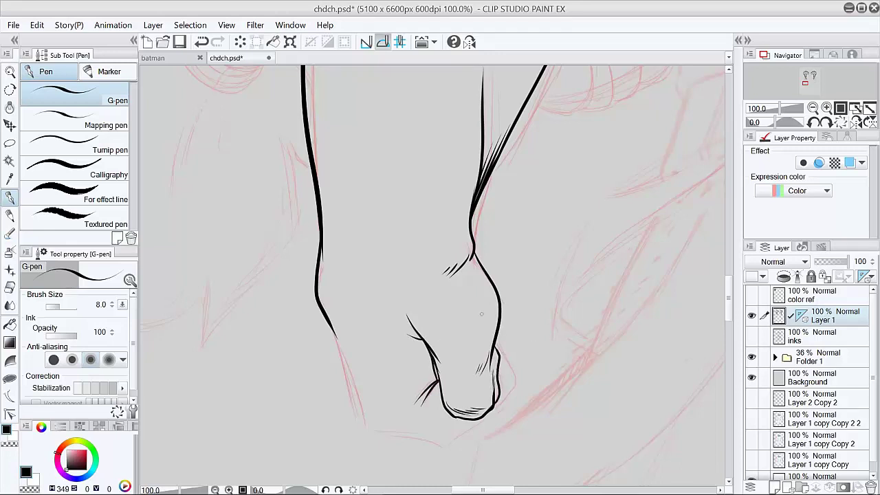
{"action": "left_click_drag", "start_coordinate": [334, 331], "coordinate": [375, 433]}
{"action": "key", "text": "shift+space"}
{"action": "left_click_drag", "start_coordinate": [569, 193], "coordinate": [564, 367]}
{"action": "mouse_move", "coordinate": [265, 276]}
{"action": "left_mouse_down"}
{"action": "mouse_move", "coordinate": [308, 372]}
{"action": "mouse_move", "coordinate": [337, 388]}
{"action": "left_mouse_up"}
{"action": "key", "text": "shift+space"}
{"action": "mouse_move", "coordinate": [424, 378]}
{"action": "left_mouse_down"}
{"action": "mouse_move", "coordinate": [472, 371]}
{"action": "mouse_move", "coordinate": [548, 320]}
{"action": "left_mouse_up"}
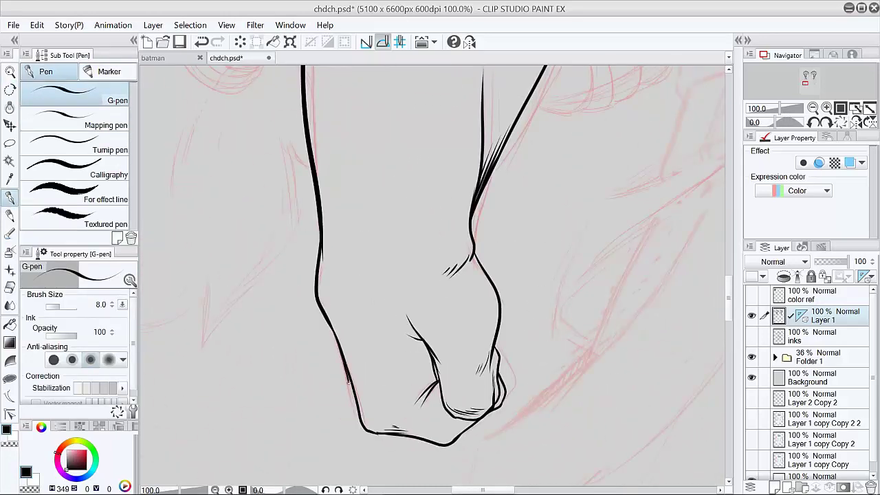
{"action": "left_click_drag", "start_coordinate": [348, 380], "coordinate": [400, 436]}
{"action": "key", "text": "ctrl+z"}
{"action": "left_click_drag", "start_coordinate": [354, 394], "coordinate": [426, 442]}
{"action": "key", "text": "ctrl+z"}
Thicken the fist's outer and knuckle contours and add the curled finger edge with fine hatching and wrist creases
{"action": "key", "text": "shift+space"}
{"action": "mouse_move", "coordinate": [427, 371]}
{"action": "left_mouse_down"}
{"action": "mouse_move", "coordinate": [404, 275]}
{"action": "mouse_move", "coordinate": [406, 303]}
{"action": "left_mouse_up"}
{"action": "left_click_drag", "start_coordinate": [273, 303], "coordinate": [287, 363]}
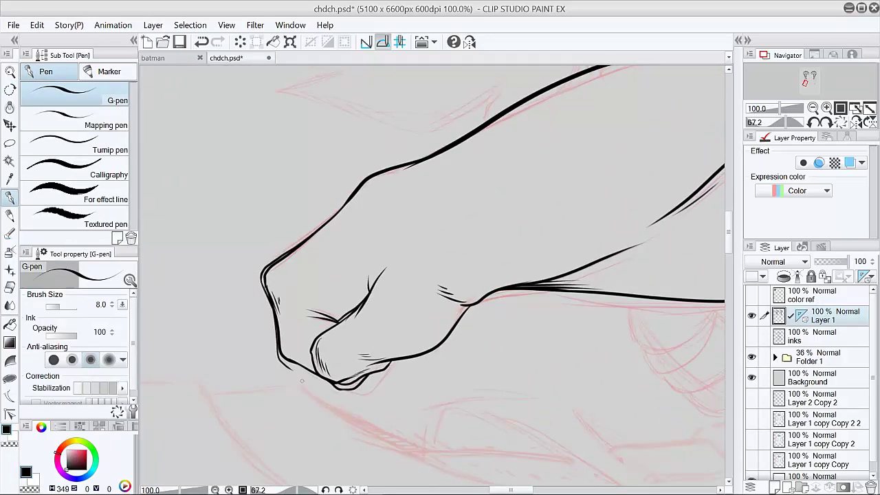
{"action": "key", "text": "shift+space"}
{"action": "left_click_drag", "start_coordinate": [456, 219], "coordinate": [491, 265]}
{"action": "mouse_move", "coordinate": [278, 197]}
{"action": "left_mouse_down"}
{"action": "mouse_move", "coordinate": [287, 270]}
{"action": "mouse_move", "coordinate": [475, 231]}
{"action": "left_mouse_up"}
{"action": "key", "text": "shift+space"}
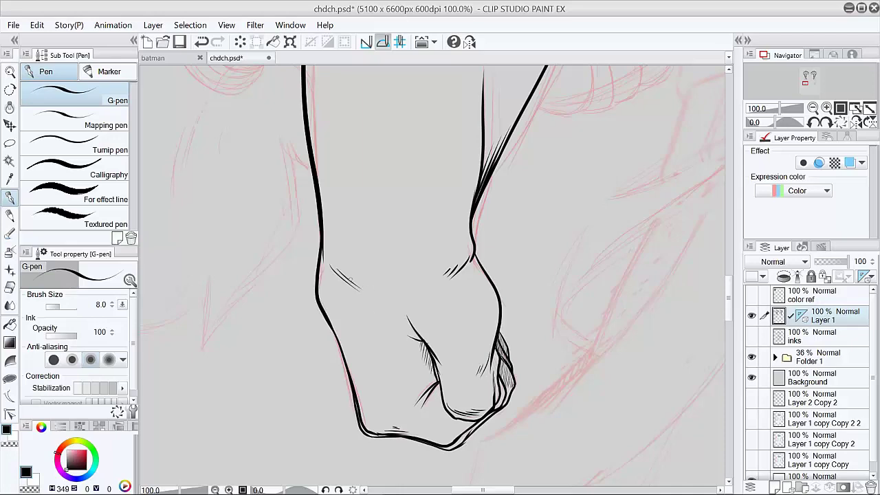
{"action": "scroll", "coordinate": [549, 352], "scroll_direction": "down", "scroll_amount": 4}
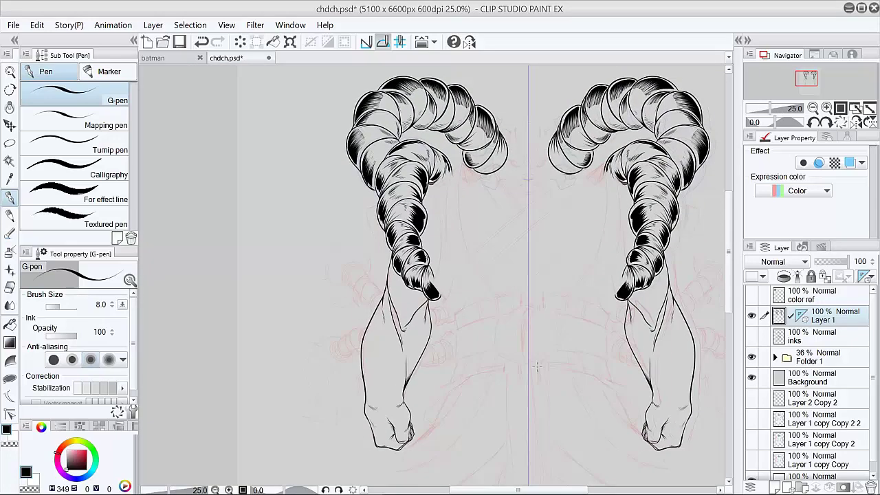
{"action": "scroll", "coordinate": [392, 275], "scroll_direction": "up", "scroll_amount": 4}
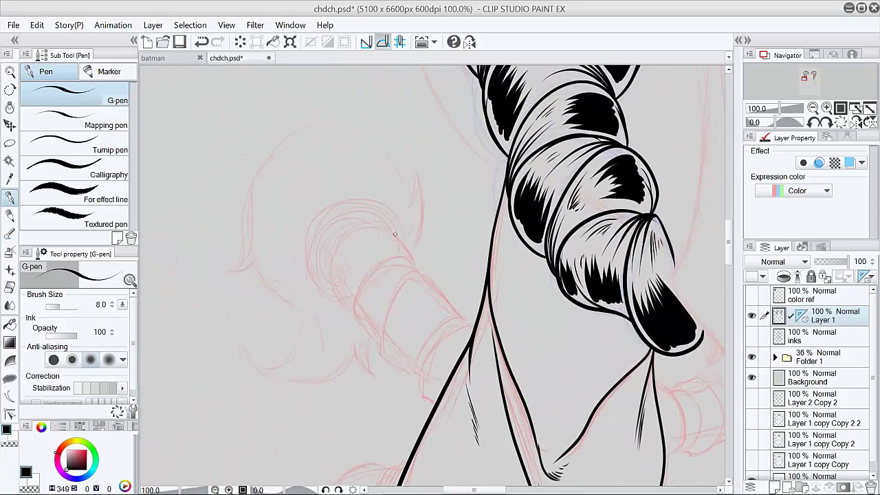
{"action": "left_click", "coordinate": [9, 378]}
{"action": "mouse_move", "coordinate": [300, 212]}
{"action": "left_mouse_down"}
{"action": "mouse_move", "coordinate": [398, 296]}
{"action": "mouse_move", "coordinate": [402, 286]}
{"action": "mouse_move", "coordinate": [403, 303]}
{"action": "left_mouse_up"}
{"action": "left_click", "coordinate": [402, 300]}
{"action": "key", "text": "m"}
{"action": "mouse_move", "coordinate": [418, 249]}
{"action": "left_mouse_down"}
{"action": "mouse_move", "coordinate": [367, 326]}
{"action": "mouse_move", "coordinate": [432, 277]}
{"action": "left_mouse_up"}
{"action": "key", "text": "ctrl+t"}
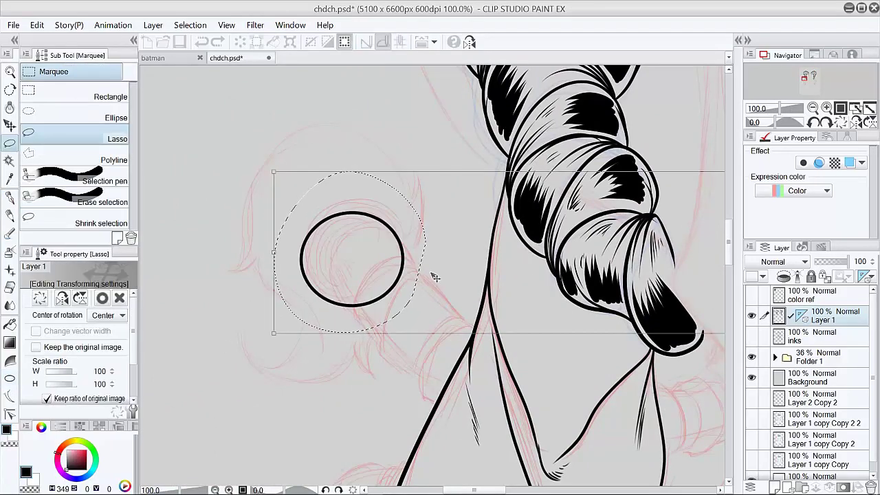
{"action": "key", "text": "ctrl+z"}
{"action": "key", "text": "ctrl+z"}
{"action": "key", "text": "ctrl+z"}
Ink the curved bands and side edges of the upper tube projecting from behind the arm with the G-pen
{"action": "key", "text": "p"}
{"action": "mouse_move", "coordinate": [467, 324]}
{"action": "left_mouse_down"}
{"action": "mouse_move", "coordinate": [421, 396]}
{"action": "mouse_move", "coordinate": [430, 287]}
{"action": "left_mouse_up"}
{"action": "left_click_drag", "start_coordinate": [356, 317], "coordinate": [417, 269]}
{"action": "left_click_drag", "start_coordinate": [334, 295], "coordinate": [409, 240]}
{"action": "key", "text": "ctrl+z"}
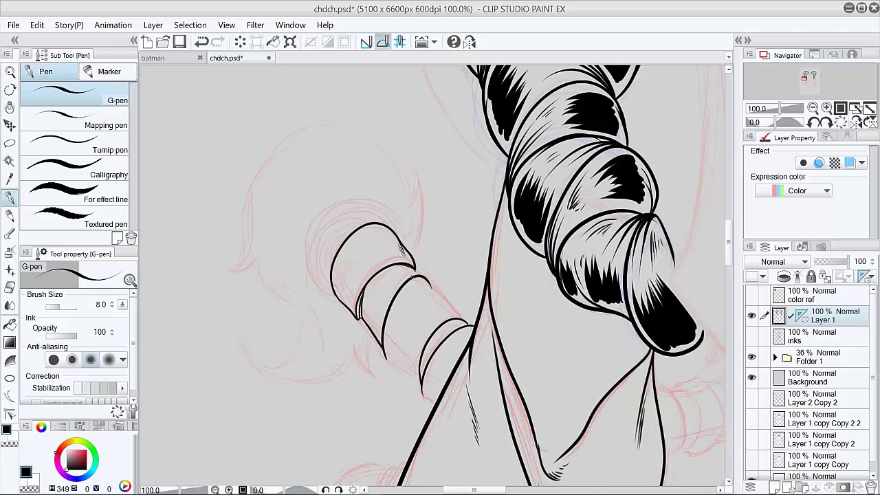
{"action": "left_click_drag", "start_coordinate": [427, 277], "coordinate": [471, 324]}
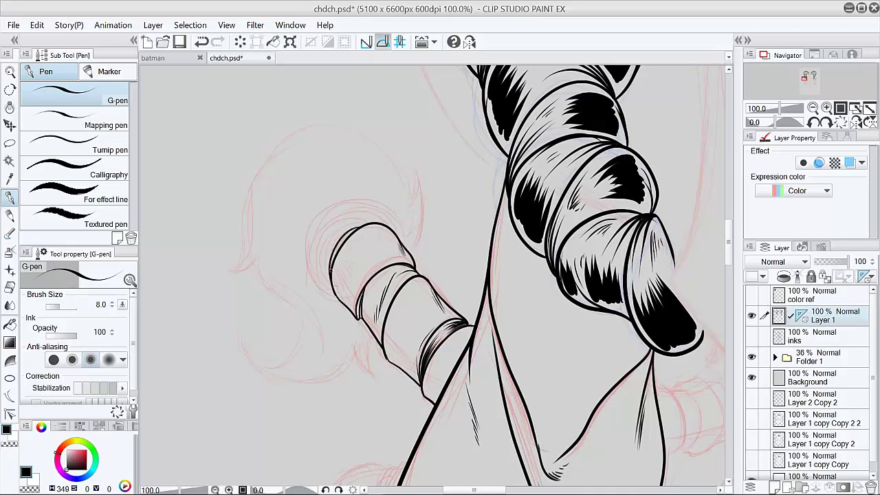
Ink the segmented rim around the tube's open end and add an outer arc along its far side
{"action": "mouse_move", "coordinate": [311, 261]}
{"action": "left_mouse_down"}
{"action": "mouse_move", "coordinate": [400, 241]}
{"action": "mouse_move", "coordinate": [323, 256]}
{"action": "left_mouse_up"}
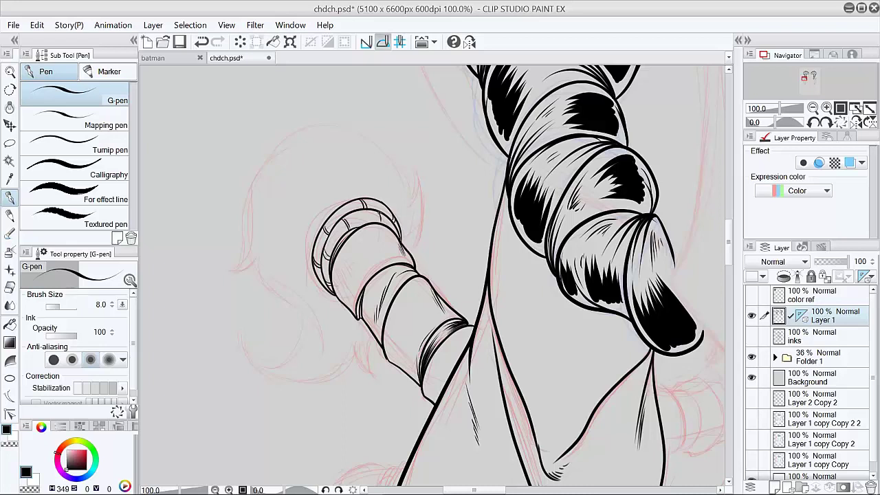
{"action": "left_click_drag", "start_coordinate": [351, 200], "coordinate": [311, 247]}
{"action": "key", "text": "ctrl+z"}
{"action": "left_click_drag", "start_coordinate": [333, 210], "coordinate": [310, 275]}
{"action": "key", "text": "ctrl+z"}
{"action": "key", "text": "ctrl+z"}
{"action": "key", "text": "ctrl+y"}
{"action": "left_click_drag", "start_coordinate": [359, 198], "coordinate": [309, 267]}
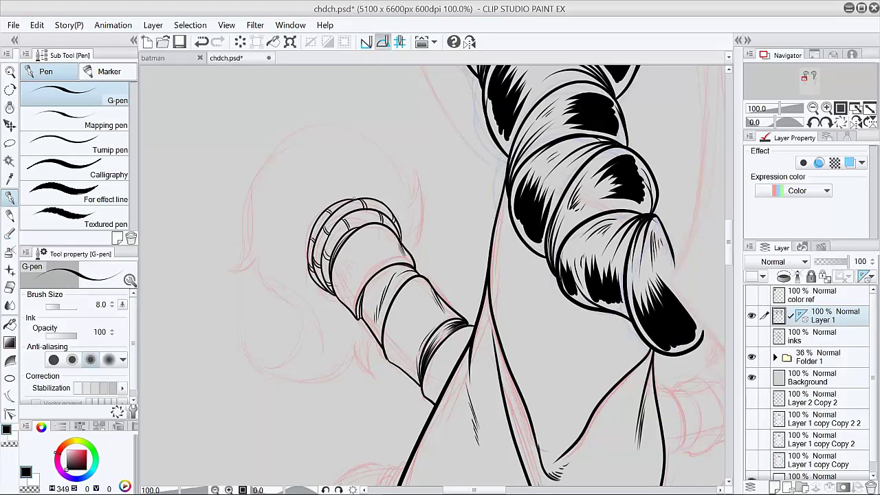
Ink the rounded crown and back edge of the hair tuft at the upper tube's end, with short root strands at the rim
{"action": "left_click_drag", "start_coordinate": [409, 246], "coordinate": [404, 160]}
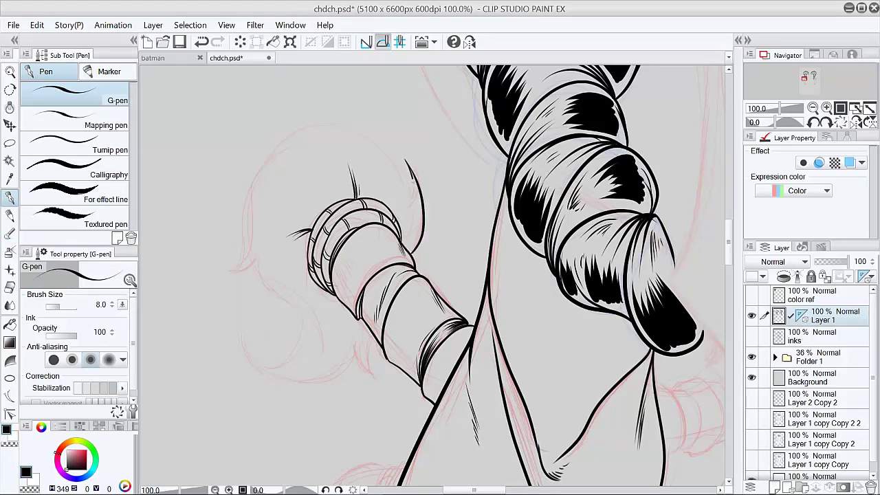
{"action": "left_click_drag", "start_coordinate": [409, 200], "coordinate": [254, 168]}
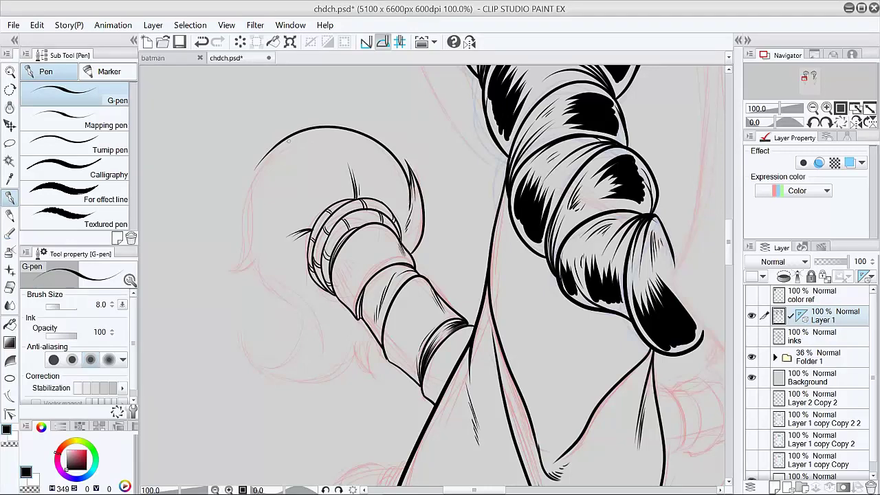
{"action": "left_click_drag", "start_coordinate": [288, 140], "coordinate": [230, 273]}
{"action": "key", "text": "ctrl+z"}
{"action": "key", "text": "ctrl+z"}
Ink the upper tuft's curling locks down to their pointed tips, adding fine strand lines inside the curls
{"action": "key", "text": "r"}
{"action": "left_click_drag", "start_coordinate": [584, 240], "coordinate": [370, 378]}
{"action": "mouse_move", "coordinate": [575, 151]}
{"action": "left_mouse_down"}
{"action": "mouse_move", "coordinate": [438, 294]}
{"action": "mouse_move", "coordinate": [455, 266]}
{"action": "left_mouse_up"}
{"action": "key", "text": "p"}
{"action": "mouse_move", "coordinate": [453, 267]}
{"action": "left_mouse_down"}
{"action": "mouse_move", "coordinate": [435, 311]}
{"action": "mouse_move", "coordinate": [446, 334]}
{"action": "left_mouse_up"}
{"action": "left_click_drag", "start_coordinate": [433, 299], "coordinate": [321, 270]}
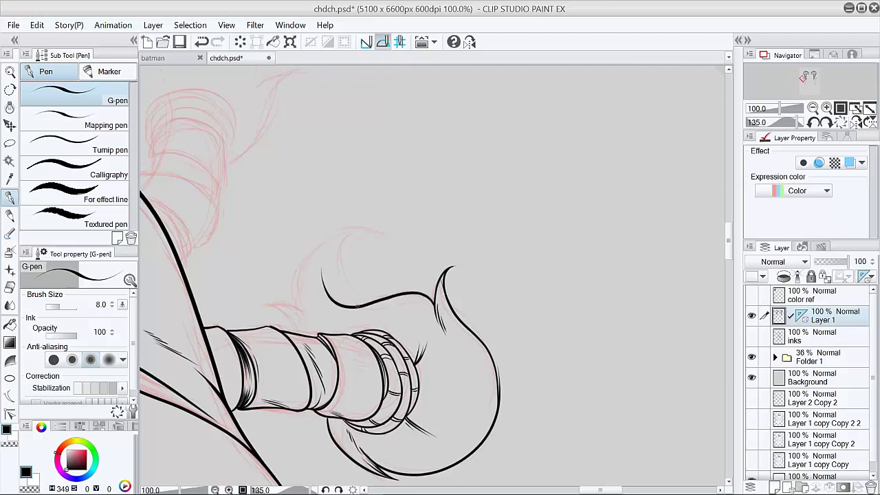
{"action": "mouse_move", "coordinate": [337, 302]}
{"action": "left_mouse_down"}
{"action": "mouse_move", "coordinate": [397, 238]}
{"action": "mouse_move", "coordinate": [300, 323]}
{"action": "left_mouse_up"}
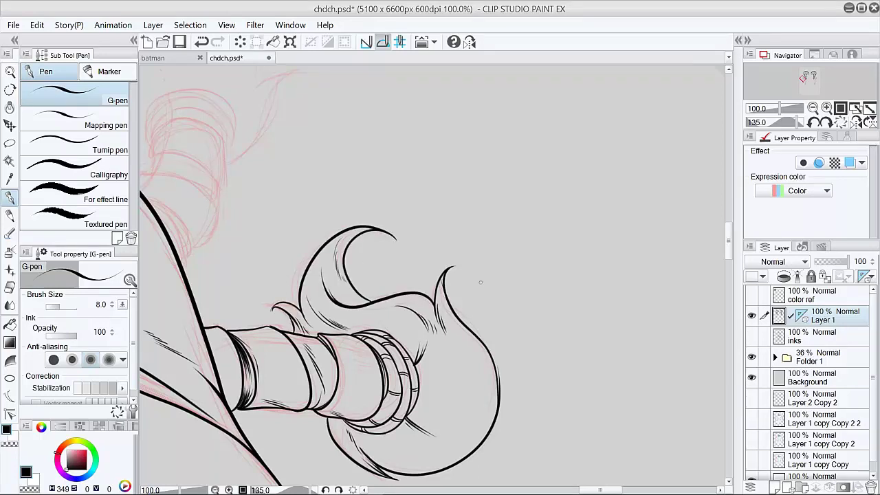
Shade the upper tube's bands with fine hatching and short texture marks from the rim to the arm
{"action": "key", "text": "r"}
{"action": "left_click_drag", "start_coordinate": [481, 282], "coordinate": [527, 297]}
{"action": "key", "text": "p"}
{"action": "key", "text": "r"}
{"action": "mouse_move", "coordinate": [281, 294]}
{"action": "left_mouse_down"}
{"action": "mouse_move", "coordinate": [570, 261]}
{"action": "mouse_move", "coordinate": [432, 373]}
{"action": "mouse_move", "coordinate": [272, 255]}
{"action": "left_mouse_up"}
{"action": "key", "text": "p"}
{"action": "left_click_drag", "start_coordinate": [297, 264], "coordinate": [274, 244]}
{"action": "left_click_drag", "start_coordinate": [293, 252], "coordinate": [277, 238]}
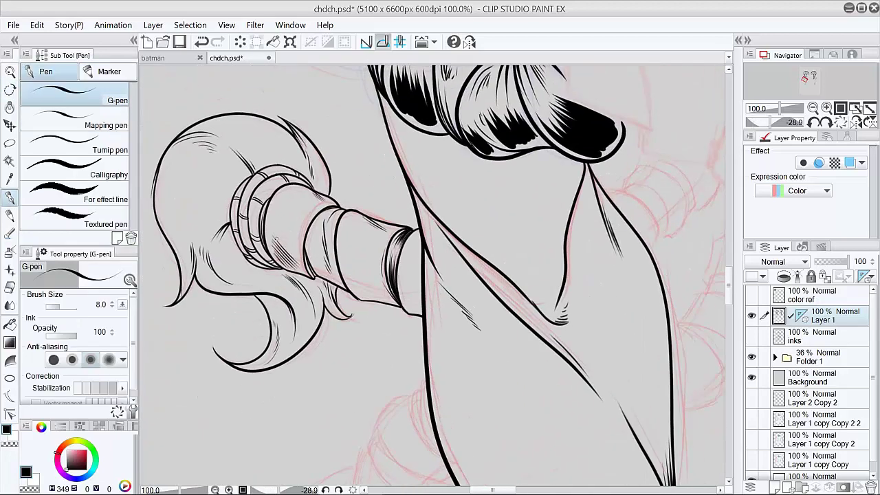
{"action": "mouse_move", "coordinate": [355, 291]}
{"action": "left_mouse_down"}
{"action": "mouse_move", "coordinate": [384, 296]}
{"action": "mouse_move", "coordinate": [377, 260]}
{"action": "left_mouse_up"}
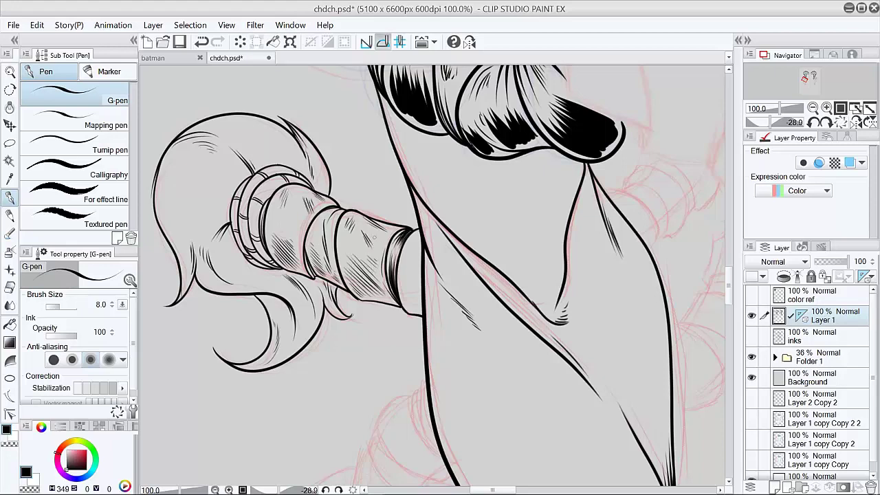
{"action": "left_click_drag", "start_coordinate": [401, 311], "coordinate": [421, 284]}
{"action": "left_click_drag", "start_coordinate": [407, 247], "coordinate": [415, 239]}
Ink the curved bands and side edges of the short upper tube projecting from the arm's inner side
{"action": "left_click_drag", "start_coordinate": [619, 307], "coordinate": [606, 349]}
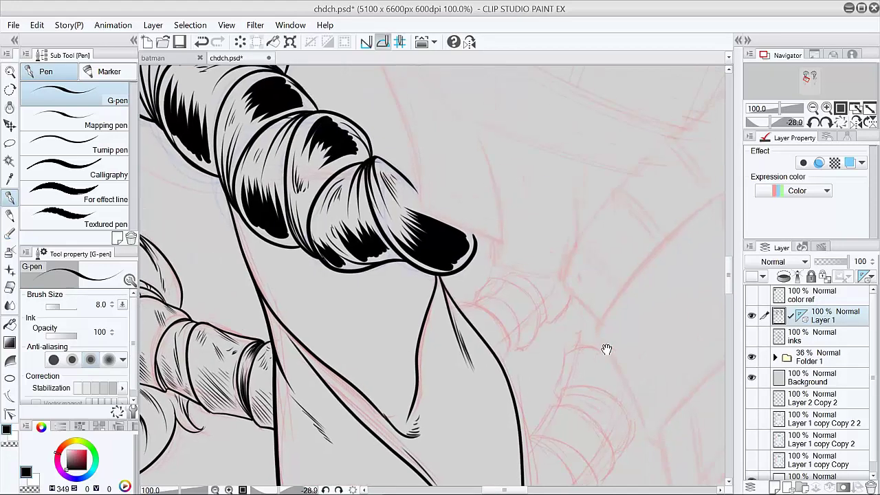
{"action": "double_click", "coordinate": [615, 296], "text": "shift"}
{"action": "left_click_drag", "start_coordinate": [615, 296], "coordinate": [638, 270]}
{"action": "left_click_drag", "start_coordinate": [472, 292], "coordinate": [500, 361]}
{"action": "mouse_move", "coordinate": [513, 286]}
{"action": "left_mouse_down"}
{"action": "mouse_move", "coordinate": [524, 356]}
{"action": "mouse_move", "coordinate": [539, 350]}
{"action": "left_mouse_up"}
{"action": "mouse_move", "coordinate": [554, 282]}
{"action": "left_mouse_down"}
{"action": "mouse_move", "coordinate": [468, 393]}
{"action": "mouse_move", "coordinate": [455, 395]}
{"action": "left_mouse_up"}
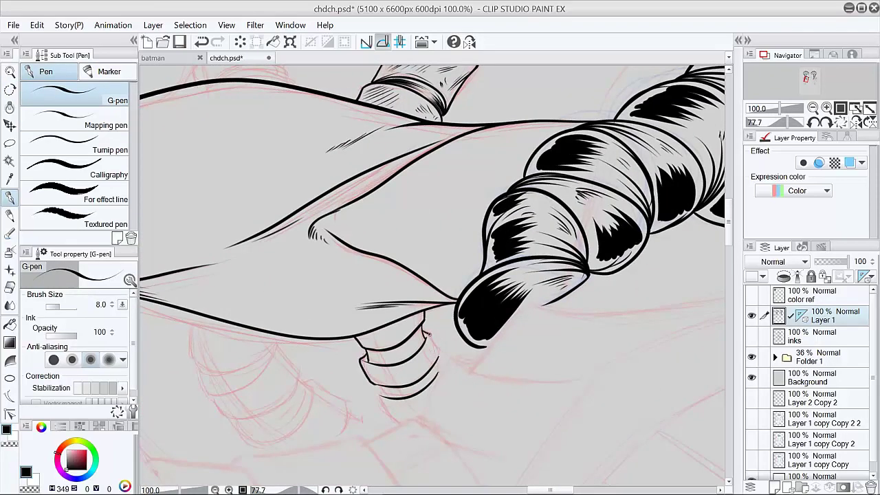
{"action": "left_click_drag", "start_coordinate": [426, 333], "coordinate": [438, 367]}
{"action": "left_click_drag", "start_coordinate": [378, 385], "coordinate": [396, 420]}
{"action": "double_click", "coordinate": [550, 269], "text": "shift"}
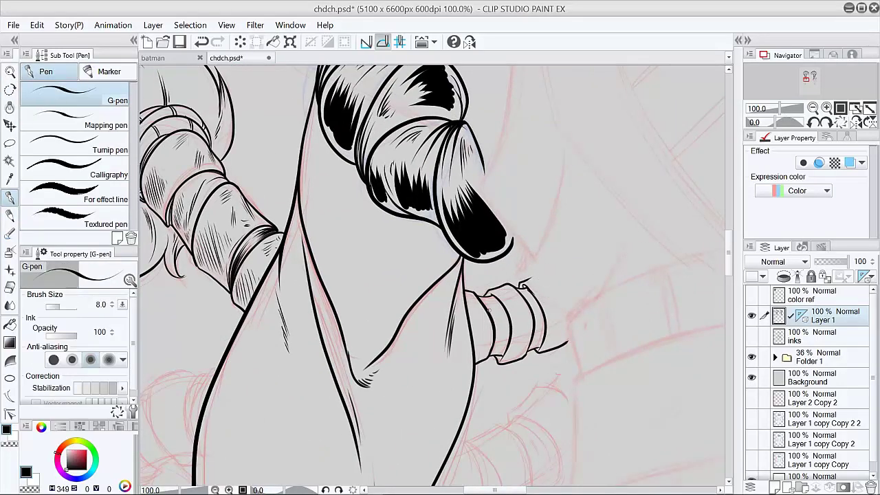
Hatch the shadows and undersides of the bands on the inner upper tube
{"action": "left_click_drag", "start_coordinate": [500, 331], "coordinate": [498, 350]}
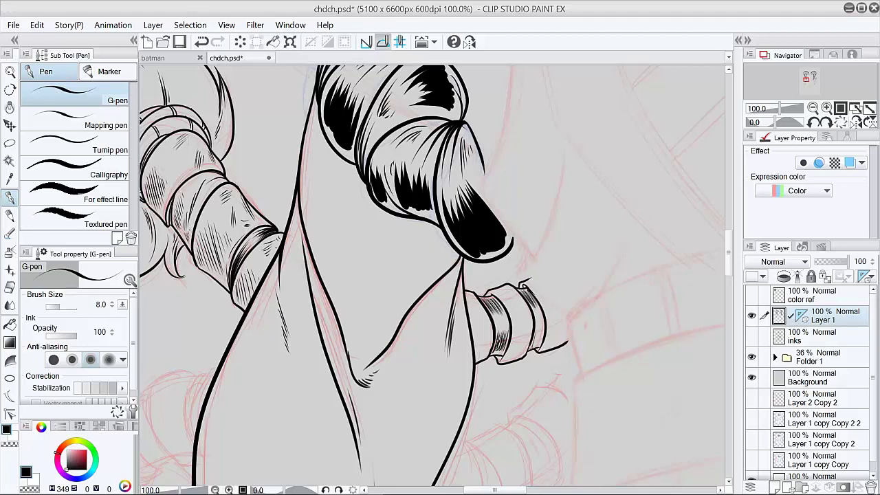
{"action": "left_click_drag", "start_coordinate": [481, 351], "coordinate": [476, 359]}
{"action": "left_click_drag", "start_coordinate": [490, 339], "coordinate": [476, 356]}
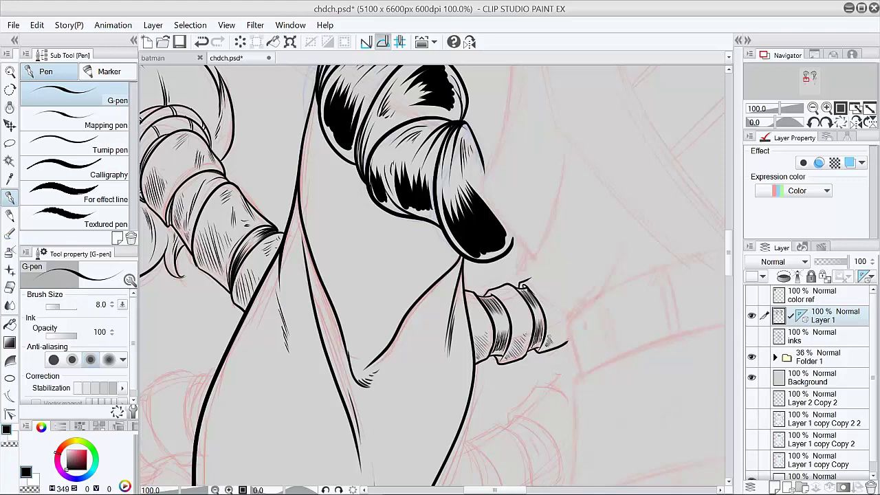
{"action": "left_click_drag", "start_coordinate": [555, 326], "coordinate": [548, 341]}
{"action": "left_click_drag", "start_coordinate": [563, 321], "coordinate": [553, 339]}
{"action": "left_click_drag", "start_coordinate": [514, 300], "coordinate": [504, 317]}
{"action": "left_click_drag", "start_coordinate": [525, 296], "coordinate": [518, 315]}
Ink the concentric curved arcs of the rim at the open end of the lower outer tube
{"action": "left_click", "coordinate": [572, 323], "text": "ctrl+alt"}
{"action": "left_click", "coordinate": [572, 323], "text": "ctrl+alt"}
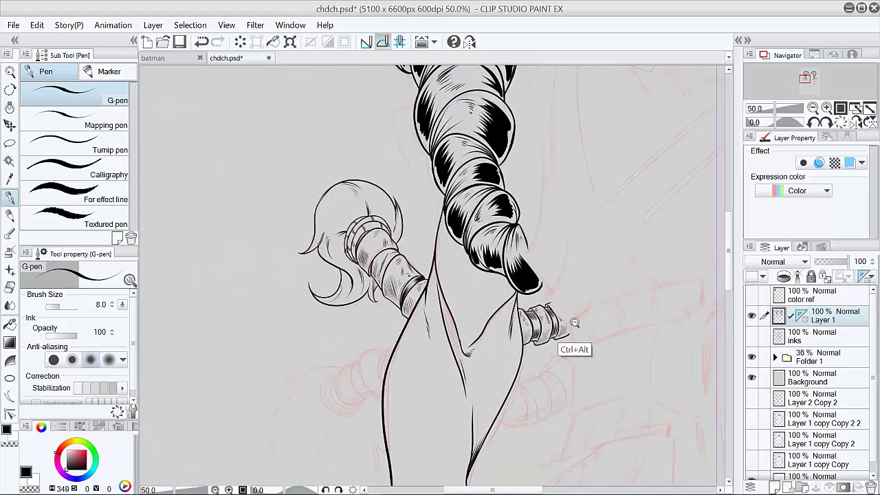
{"action": "left_click", "coordinate": [572, 323], "text": "ctrl+alt"}
{"action": "left_click", "coordinate": [572, 323], "text": "ctrl+alt"}
{"action": "left_click_drag", "start_coordinate": [630, 383], "coordinate": [578, 367]}
{"action": "key", "text": "ctrl+plus"}
{"action": "key", "text": "ctrl+plus"}
{"action": "key", "text": "ctrl+plus"}
{"action": "key", "text": "ctrl+plus"}
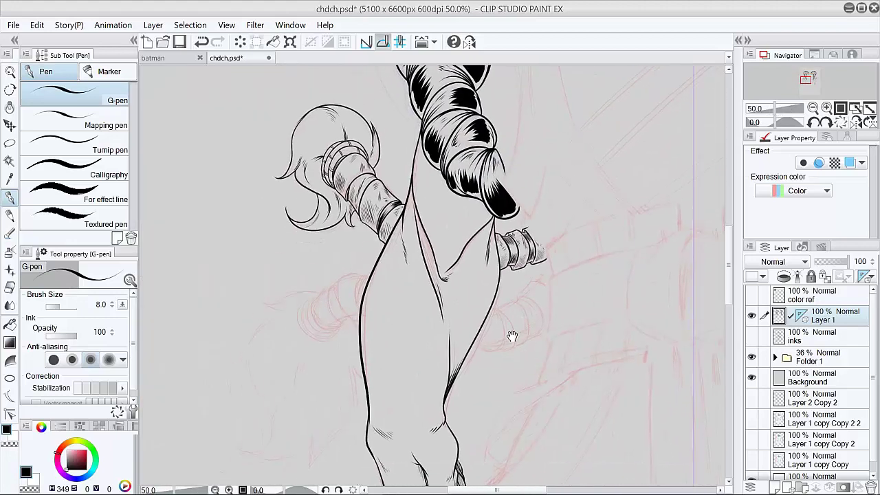
{"action": "mouse_move", "coordinate": [413, 300]}
{"action": "left_mouse_down"}
{"action": "mouse_move", "coordinate": [354, 256]}
{"action": "mouse_move", "coordinate": [406, 302]}
{"action": "mouse_move", "coordinate": [408, 295]}
{"action": "left_mouse_up"}
{"action": "key", "text": "e"}
{"action": "key", "text": "p"}
{"action": "mouse_move", "coordinate": [343, 259]}
{"action": "left_mouse_down"}
{"action": "mouse_move", "coordinate": [417, 306]}
{"action": "mouse_move", "coordinate": [349, 256]}
{"action": "left_mouse_up"}
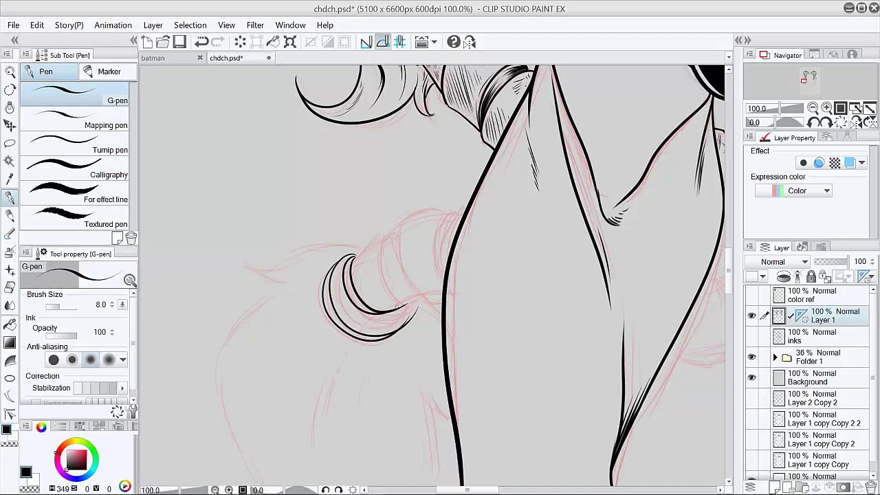
Divide the lower outer tube's rim into blocks with short paired cross lines, touching up the linework with the eraser
{"action": "key", "text": "e"}
{"action": "left_click_drag", "start_coordinate": [408, 316], "coordinate": [403, 326]}
{"action": "key", "text": "p"}
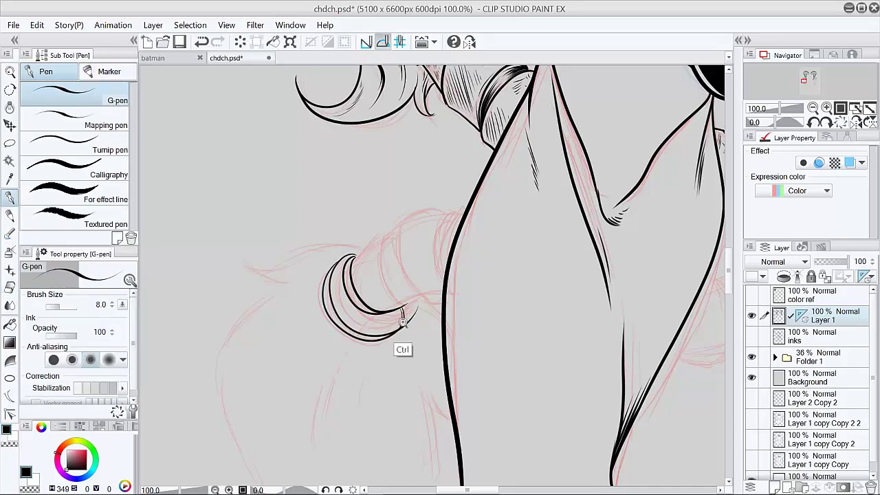
{"action": "left_click", "coordinate": [400, 324], "text": "ctrl"}
{"action": "left_click_drag", "start_coordinate": [353, 310], "coordinate": [344, 340]}
{"action": "left_click_drag", "start_coordinate": [302, 305], "coordinate": [307, 284]}
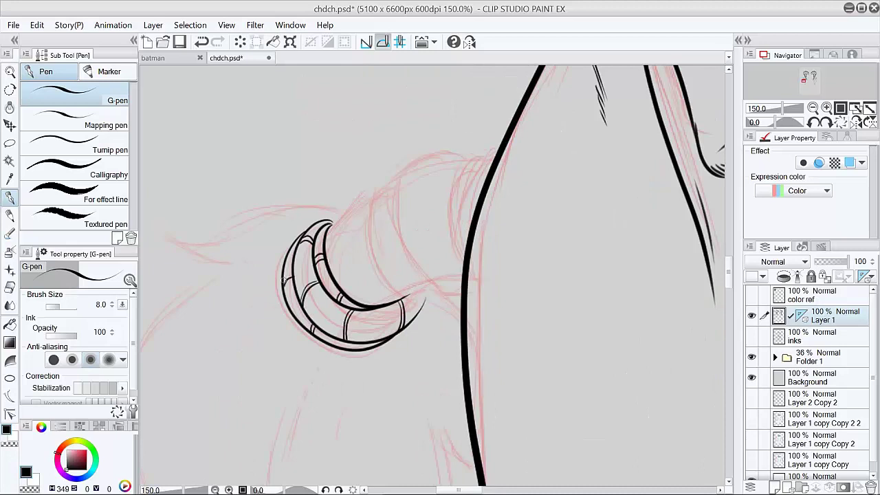
Ink the band dividers and side edges of the lower outer tube up to the arm's contour
{"action": "mouse_move", "coordinate": [408, 296]}
{"action": "left_mouse_down"}
{"action": "mouse_move", "coordinate": [392, 189]}
{"action": "mouse_move", "coordinate": [357, 200]}
{"action": "mouse_move", "coordinate": [332, 224]}
{"action": "left_mouse_up"}
{"action": "left_click_drag", "start_coordinate": [410, 294], "coordinate": [431, 286]}
{"action": "mouse_move", "coordinate": [415, 291]}
{"action": "left_mouse_down"}
{"action": "mouse_move", "coordinate": [400, 299]}
{"action": "mouse_move", "coordinate": [416, 292]}
{"action": "left_mouse_up"}
{"action": "key", "text": "ctrl+z"}
{"action": "mouse_move", "coordinate": [394, 179]}
{"action": "left_mouse_down"}
{"action": "mouse_move", "coordinate": [449, 292]}
{"action": "mouse_move", "coordinate": [475, 159]}
{"action": "mouse_move", "coordinate": [466, 248]}
{"action": "left_mouse_up"}
{"action": "mouse_move", "coordinate": [474, 158]}
{"action": "left_mouse_down"}
{"action": "mouse_move", "coordinate": [457, 186]}
{"action": "mouse_move", "coordinate": [491, 161]}
{"action": "left_mouse_up"}
{"action": "mouse_move", "coordinate": [499, 150]}
{"action": "left_mouse_down"}
{"action": "mouse_move", "coordinate": [473, 162]}
{"action": "mouse_move", "coordinate": [462, 201]}
{"action": "left_mouse_up"}
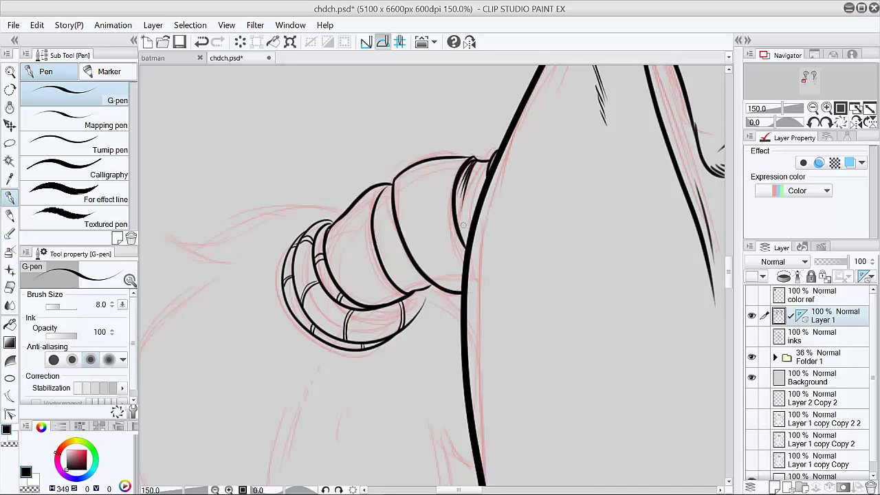
Fill the two narrow recessed bands of the lower outer tube with dense tapered hatching
{"action": "mouse_move", "coordinate": [482, 162]}
{"action": "left_mouse_down"}
{"action": "mouse_move", "coordinate": [469, 208]}
{"action": "mouse_move", "coordinate": [474, 184]}
{"action": "left_mouse_up"}
{"action": "left_click_drag", "start_coordinate": [470, 218], "coordinate": [466, 245]}
{"action": "left_click_drag", "start_coordinate": [389, 184], "coordinate": [382, 236]}
{"action": "mouse_move", "coordinate": [392, 188]}
{"action": "left_mouse_down"}
{"action": "mouse_move", "coordinate": [387, 238]}
{"action": "mouse_move", "coordinate": [410, 290]}
{"action": "left_mouse_up"}
{"action": "left_click_drag", "start_coordinate": [387, 249], "coordinate": [427, 285]}
{"action": "left_click_drag", "start_coordinate": [373, 194], "coordinate": [365, 271]}
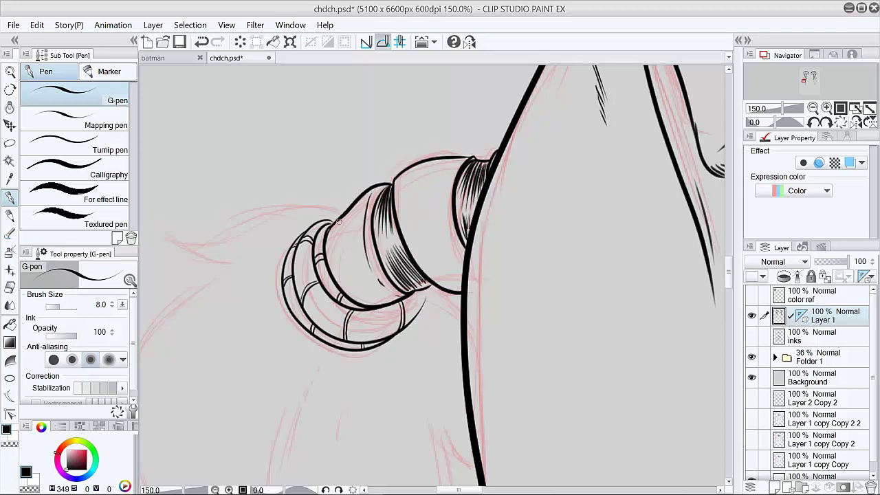
Hatch the upper and lower sides of the lower outer tube's band next to the rim
{"action": "left_click_drag", "start_coordinate": [338, 220], "coordinate": [331, 246]}
{"action": "left_click_drag", "start_coordinate": [343, 217], "coordinate": [338, 256]}
{"action": "left_click_drag", "start_coordinate": [352, 212], "coordinate": [344, 254]}
{"action": "left_click_drag", "start_coordinate": [357, 207], "coordinate": [352, 238]}
{"action": "left_click_drag", "start_coordinate": [349, 291], "coordinate": [388, 301]}
{"action": "left_click_drag", "start_coordinate": [356, 289], "coordinate": [395, 297]}
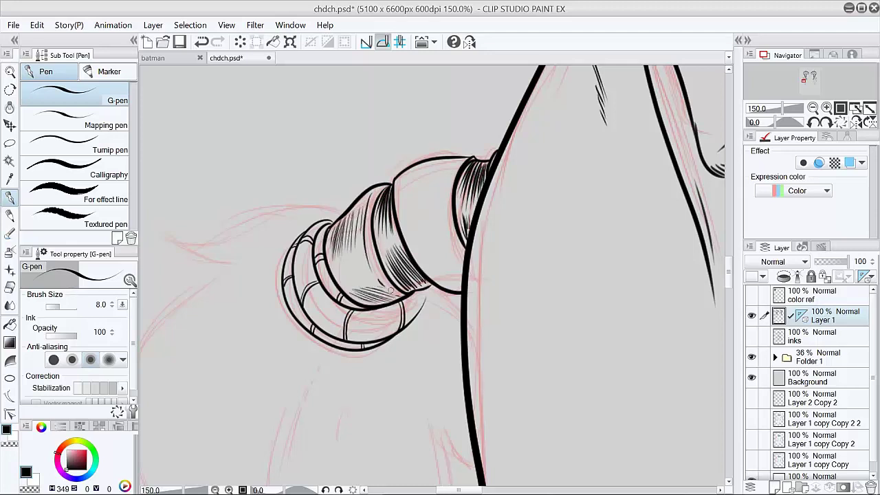
Hatch the underside and upper edge of the wide band nearest the arm, adding small surface texture marks
{"action": "left_click_drag", "start_coordinate": [446, 244], "coordinate": [413, 284]}
{"action": "mouse_move", "coordinate": [454, 246]}
{"action": "left_mouse_down"}
{"action": "mouse_move", "coordinate": [419, 288]}
{"action": "mouse_move", "coordinate": [428, 275]}
{"action": "left_mouse_up"}
{"action": "left_click_drag", "start_coordinate": [462, 246], "coordinate": [447, 264]}
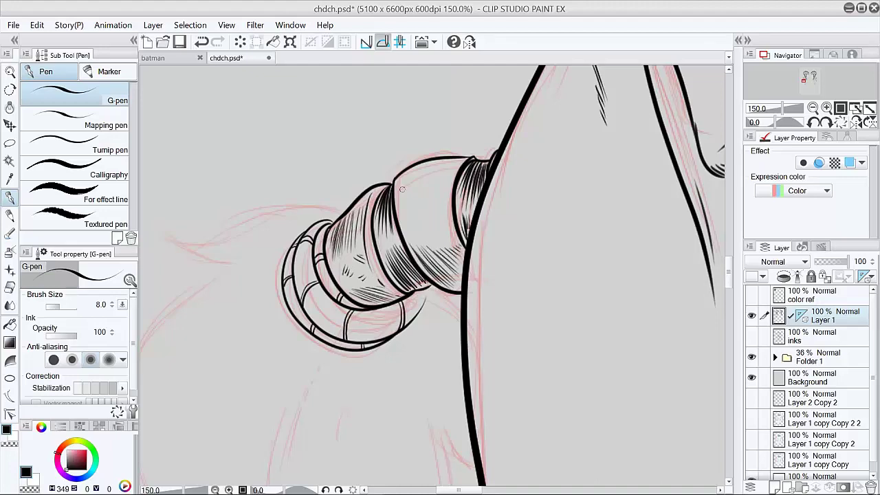
{"action": "left_click_drag", "start_coordinate": [402, 180], "coordinate": [399, 224]}
{"action": "left_click_drag", "start_coordinate": [407, 183], "coordinate": [403, 226]}
{"action": "left_click_drag", "start_coordinate": [437, 162], "coordinate": [420, 196]}
{"action": "left_click_drag", "start_coordinate": [435, 207], "coordinate": [428, 223]}
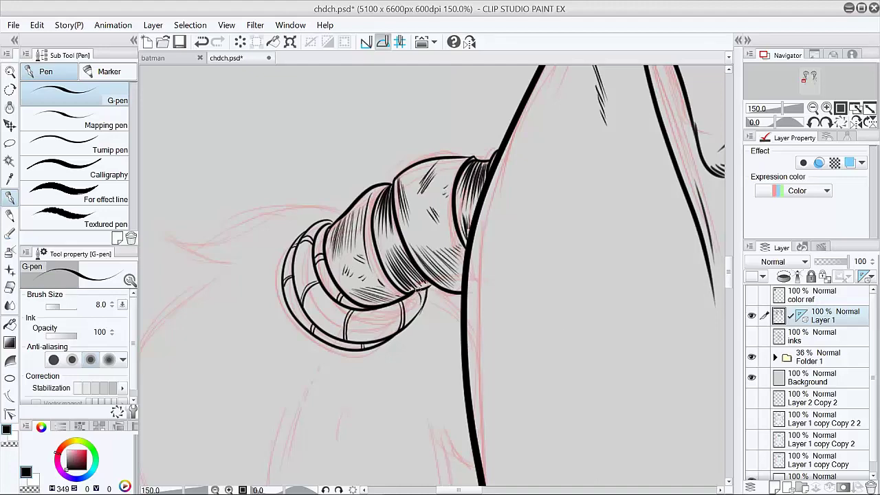
Ink the first strands of the lower hair tuft fanning out beneath the tube's rim
{"action": "left_click", "coordinate": [479, 309], "text": "ctrl+alt"}
{"action": "left_click", "coordinate": [486, 316], "text": "ctrl"}
{"action": "left_click", "coordinate": [485, 316], "text": "ctrl"}
{"action": "mouse_move", "coordinate": [399, 280]}
{"action": "left_mouse_down"}
{"action": "mouse_move", "coordinate": [430, 312]}
{"action": "mouse_move", "coordinate": [417, 317]}
{"action": "left_mouse_up"}
{"action": "mouse_move", "coordinate": [298, 340]}
{"action": "left_mouse_down"}
{"action": "mouse_move", "coordinate": [260, 428]}
{"action": "mouse_move", "coordinate": [266, 408]}
{"action": "left_mouse_up"}
{"action": "left_click_drag", "start_coordinate": [347, 341], "coordinate": [357, 362]}
{"action": "left_click_drag", "start_coordinate": [302, 316], "coordinate": [502, 332]}
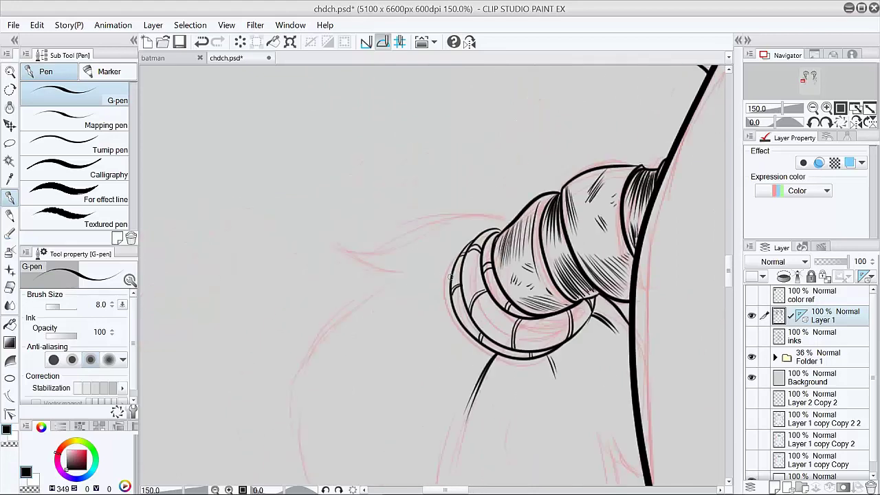
Ink short root strands beside the rim and the pointed lock sweeping outward above the lower tuft
{"action": "left_click_drag", "start_coordinate": [451, 277], "coordinate": [405, 287]}
{"action": "left_click_drag", "start_coordinate": [450, 281], "coordinate": [410, 293]}
{"action": "left_click_drag", "start_coordinate": [436, 296], "coordinate": [418, 301]}
{"action": "left_click_drag", "start_coordinate": [489, 231], "coordinate": [480, 221]}
{"action": "mouse_move", "coordinate": [513, 220]}
{"action": "left_mouse_down"}
{"action": "mouse_move", "coordinate": [425, 227]}
{"action": "mouse_move", "coordinate": [326, 250]}
{"action": "left_mouse_up"}
{"action": "left_click_drag", "start_coordinate": [413, 289], "coordinate": [492, 290]}
{"action": "left_click_drag", "start_coordinate": [471, 271], "coordinate": [398, 243]}
Ink the lower tuft's long outer contour, its two curled pointed tips and the edge returning toward the arm
{"action": "left_click_drag", "start_coordinate": [573, 336], "coordinate": [615, 255]}
{"action": "left_click_drag", "start_coordinate": [562, 165], "coordinate": [422, 371]}
{"action": "left_click_drag", "start_coordinate": [486, 218], "coordinate": [570, 159]}
{"action": "left_click_drag", "start_coordinate": [508, 197], "coordinate": [556, 164]}
{"action": "left_click_drag", "start_coordinate": [528, 316], "coordinate": [406, 158]}
{"action": "key", "text": "ctrl+minus"}
{"action": "left_click_drag", "start_coordinate": [344, 200], "coordinate": [397, 381]}
{"action": "mouse_move", "coordinate": [391, 350]}
{"action": "left_mouse_down"}
{"action": "mouse_move", "coordinate": [322, 384]}
{"action": "mouse_move", "coordinate": [480, 352]}
{"action": "mouse_move", "coordinate": [471, 433]}
{"action": "left_mouse_up"}
{"action": "left_click_drag", "start_coordinate": [471, 433], "coordinate": [563, 271]}
Add strands along the lower tuft's arm-side edge and long flowing division lines through its middle
{"action": "mouse_move", "coordinate": [562, 312]}
{"action": "left_mouse_down"}
{"action": "mouse_move", "coordinate": [544, 217]}
{"action": "mouse_move", "coordinate": [567, 275]}
{"action": "mouse_move", "coordinate": [562, 243]}
{"action": "left_mouse_up"}
{"action": "left_click_drag", "start_coordinate": [519, 169], "coordinate": [558, 221]}
{"action": "left_click_drag", "start_coordinate": [551, 161], "coordinate": [560, 192]}
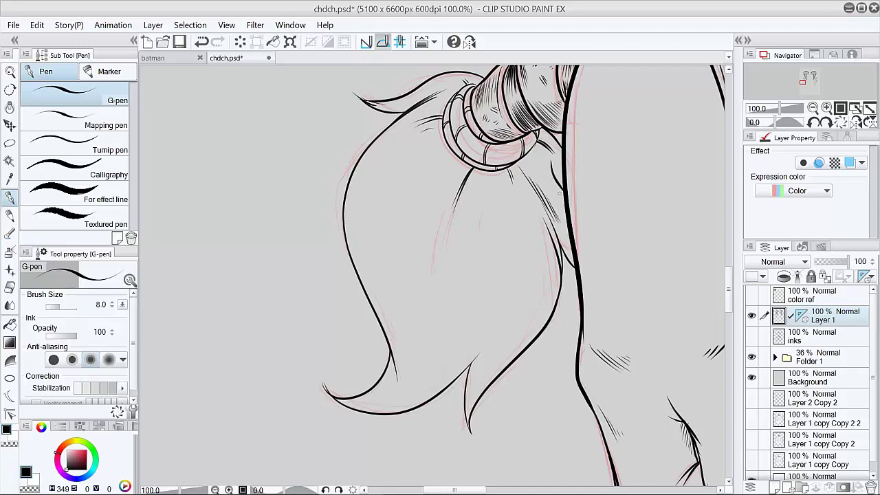
{"action": "left_click_drag", "start_coordinate": [432, 359], "coordinate": [447, 205]}
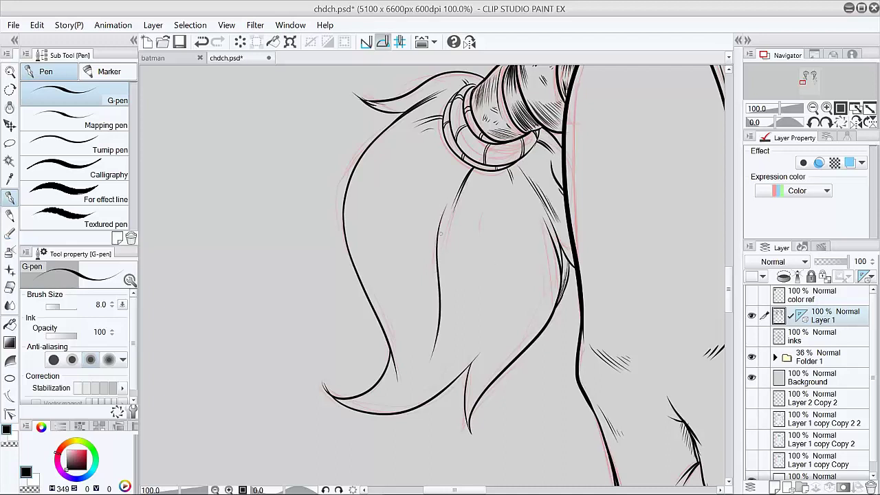
{"action": "left_click_drag", "start_coordinate": [469, 424], "coordinate": [481, 376]}
{"action": "left_click_drag", "start_coordinate": [470, 404], "coordinate": [488, 351]}
{"action": "left_click_drag", "start_coordinate": [506, 205], "coordinate": [494, 339]}
{"action": "left_click_drag", "start_coordinate": [356, 190], "coordinate": [377, 303]}
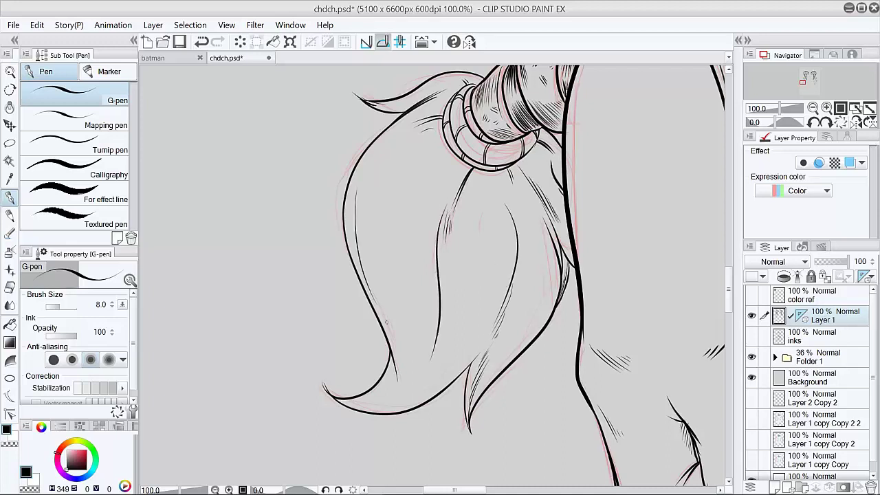
Add fine tapered hair lines along the lower tuft's outer edge, curled tip and upper body
{"action": "left_click_drag", "start_coordinate": [364, 264], "coordinate": [399, 335]}
{"action": "left_click_drag", "start_coordinate": [393, 315], "coordinate": [410, 337]}
{"action": "left_click_drag", "start_coordinate": [353, 400], "coordinate": [381, 396]}
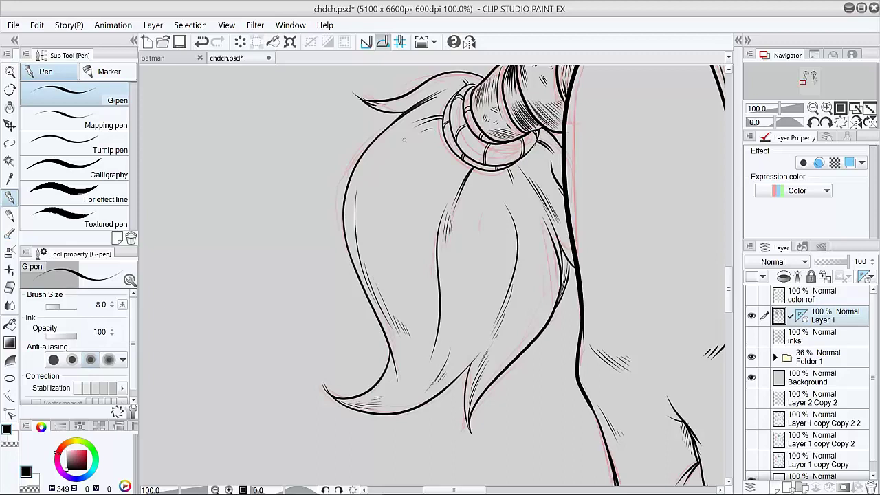
{"action": "left_click_drag", "start_coordinate": [400, 132], "coordinate": [376, 172]}
{"action": "mouse_move", "coordinate": [377, 159]}
{"action": "left_mouse_down"}
{"action": "mouse_move", "coordinate": [378, 226]}
{"action": "mouse_move", "coordinate": [420, 288]}
{"action": "left_mouse_up"}
{"action": "left_click_drag", "start_coordinate": [422, 256], "coordinate": [429, 296]}
Finish the lower tuft's inner strand marks and texture both outer tubes' rims with small flecks
{"action": "left_click_drag", "start_coordinate": [480, 273], "coordinate": [480, 293]}
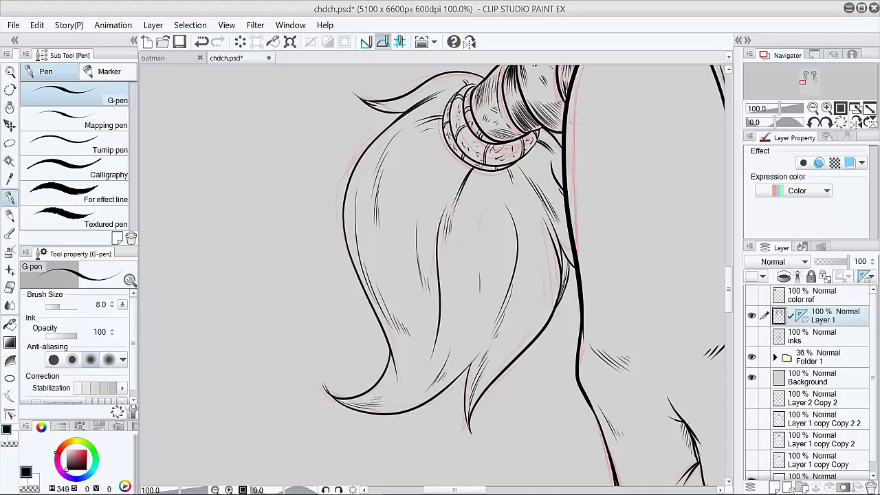
{"action": "left_click_drag", "start_coordinate": [603, 142], "coordinate": [529, 384]}
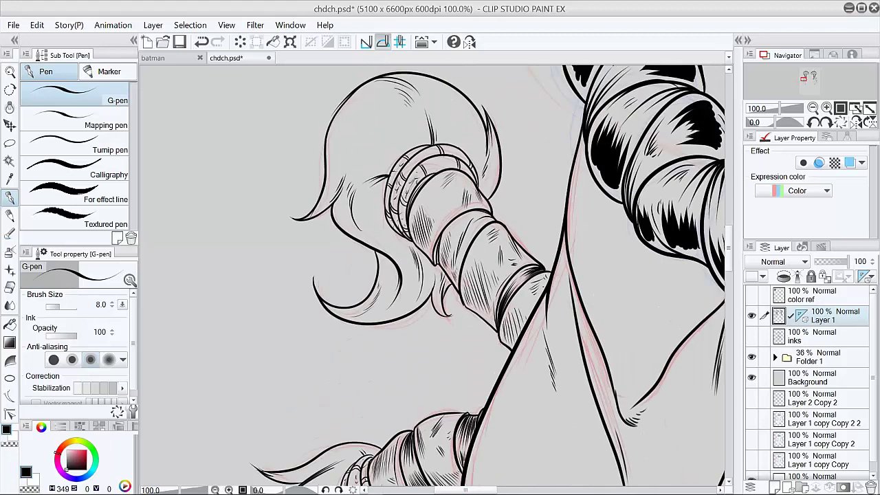
{"action": "left_click_drag", "start_coordinate": [428, 152], "coordinate": [414, 162]}
Ink the bands, side edges and folded far end of the lower tube on the arm's inner side
{"action": "mouse_move", "coordinate": [659, 358]}
{"action": "left_mouse_down"}
{"action": "mouse_move", "coordinate": [536, 212]}
{"action": "mouse_move", "coordinate": [444, 154]}
{"action": "left_mouse_up"}
{"action": "mouse_move", "coordinate": [505, 276]}
{"action": "left_mouse_down"}
{"action": "mouse_move", "coordinate": [497, 369]}
{"action": "mouse_move", "coordinate": [465, 356]}
{"action": "left_mouse_up"}
{"action": "mouse_move", "coordinate": [517, 280]}
{"action": "left_mouse_down"}
{"action": "mouse_move", "coordinate": [550, 329]}
{"action": "mouse_move", "coordinate": [512, 357]}
{"action": "mouse_move", "coordinate": [583, 334]}
{"action": "mouse_move", "coordinate": [583, 314]}
{"action": "left_mouse_up"}
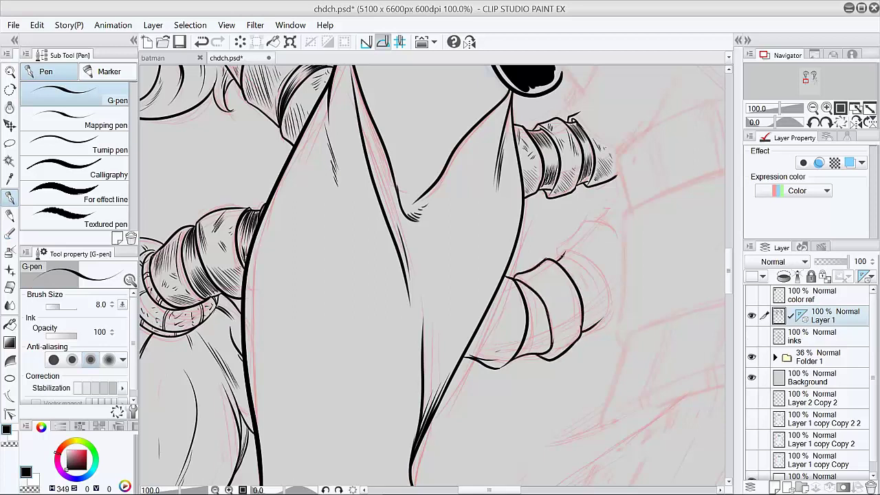
{"action": "mouse_move", "coordinate": [561, 252]}
{"action": "left_mouse_down"}
{"action": "mouse_move", "coordinate": [604, 321]}
{"action": "mouse_move", "coordinate": [602, 219]}
{"action": "left_mouse_up"}
{"action": "left_click_drag", "start_coordinate": [590, 332], "coordinate": [622, 305]}
{"action": "left_click_drag", "start_coordinate": [622, 256], "coordinate": [605, 210]}
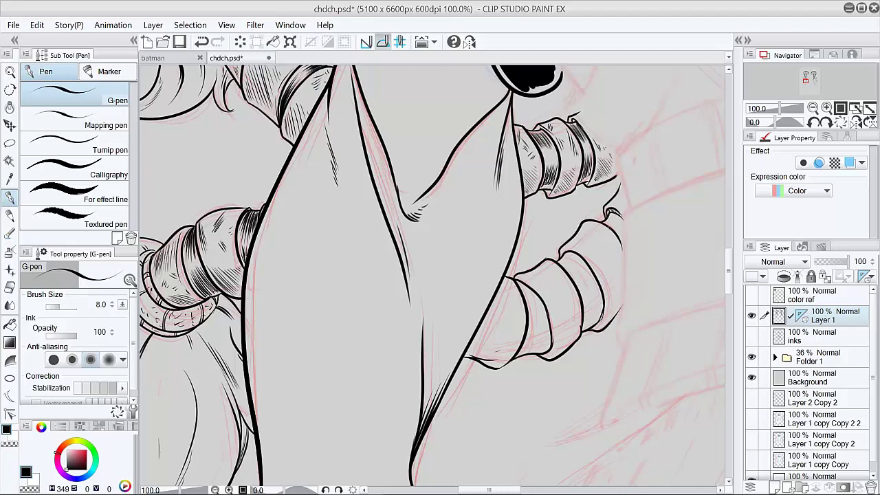
Hatch shadows along the curved band dividers of the inner lower tube
{"action": "left_click_drag", "start_coordinate": [564, 260], "coordinate": [575, 273]}
{"action": "left_click_drag", "start_coordinate": [570, 255], "coordinate": [586, 265]}
{"action": "left_click_drag", "start_coordinate": [520, 283], "coordinate": [537, 313]}
{"action": "mouse_move", "coordinate": [527, 288]}
{"action": "left_mouse_down"}
{"action": "mouse_move", "coordinate": [541, 313]}
{"action": "mouse_move", "coordinate": [523, 353]}
{"action": "left_mouse_up"}
{"action": "mouse_move", "coordinate": [537, 328]}
{"action": "left_mouse_down"}
{"action": "mouse_move", "coordinate": [527, 351]}
{"action": "mouse_move", "coordinate": [549, 348]}
{"action": "left_mouse_up"}
{"action": "left_click_drag", "start_coordinate": [584, 293], "coordinate": [593, 324]}
{"action": "left_click_drag", "start_coordinate": [590, 282], "coordinate": [601, 318]}
Hatch the undersides of the inner lower tube's first two bands
{"action": "left_click_drag", "start_coordinate": [495, 341], "coordinate": [473, 358]}
{"action": "left_click_drag", "start_coordinate": [504, 331], "coordinate": [484, 349]}
{"action": "left_click_drag", "start_coordinate": [514, 296], "coordinate": [508, 300]}
{"action": "left_click_drag", "start_coordinate": [553, 355], "coordinate": [556, 333]}
{"action": "left_click_drag", "start_coordinate": [560, 352], "coordinate": [575, 320]}
{"action": "left_click_drag", "start_coordinate": [558, 330], "coordinate": [575, 309]}
Add short texture marks to the inner lower tube's upper surface and hatch its outermost band
{"action": "left_click_drag", "start_coordinate": [548, 267], "coordinate": [552, 279]}
{"action": "left_click_drag", "start_coordinate": [557, 273], "coordinate": [561, 281]}
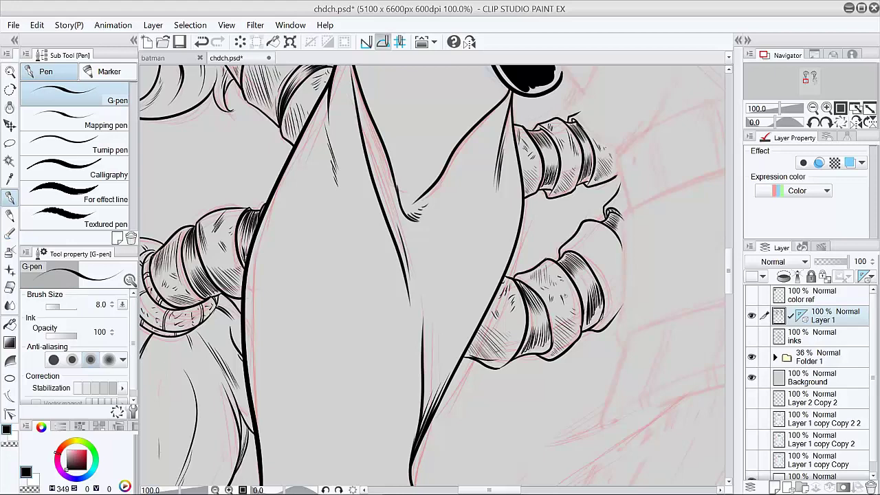
{"action": "left_click_drag", "start_coordinate": [575, 246], "coordinate": [577, 240]}
{"action": "left_click_drag", "start_coordinate": [585, 244], "coordinate": [590, 234]}
{"action": "left_click_drag", "start_coordinate": [621, 303], "coordinate": [613, 287]}
{"action": "left_click_drag", "start_coordinate": [623, 285], "coordinate": [615, 272]}
Show the inks layer together with the new line art and switch to the Lasso selection tool
{"action": "scroll", "coordinate": [618, 355], "scroll_direction": "down", "scroll_amount": 6}
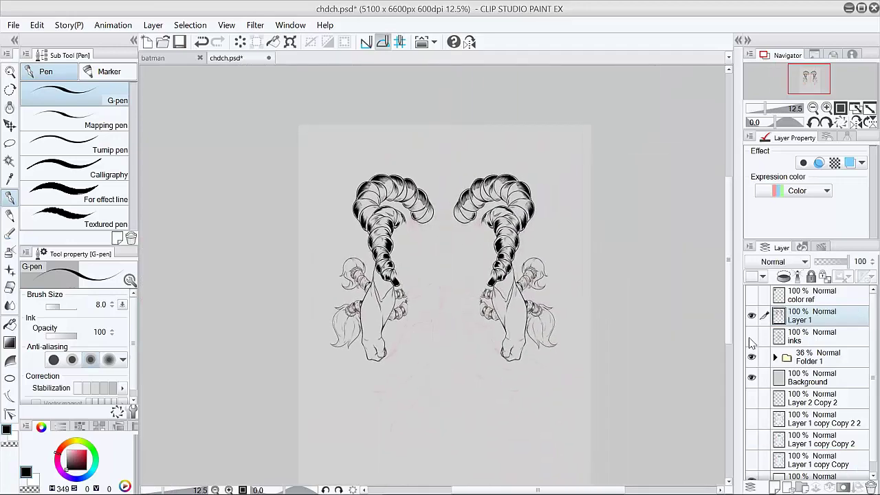
{"action": "left_click", "coordinate": [752, 335]}
{"action": "scroll", "coordinate": [529, 296], "scroll_direction": "up", "scroll_amount": 3}
{"action": "scroll", "coordinate": [533, 323], "scroll_direction": "down", "scroll_amount": 1}
{"action": "left_click", "coordinate": [9, 143]}
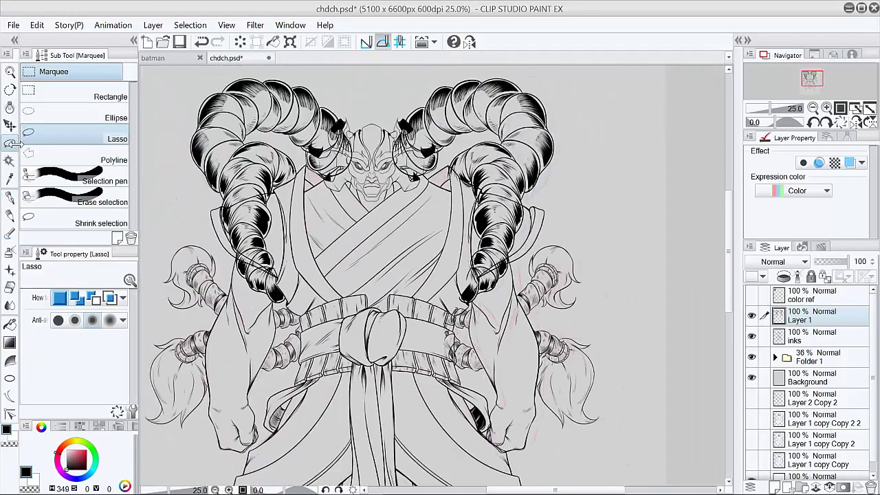
Lasso the right half of the Layer 1 line art, nudge it slightly right, and clear the selection
{"action": "mouse_move", "coordinate": [391, 90]}
{"action": "left_mouse_down"}
{"action": "mouse_move", "coordinate": [661, 353]}
{"action": "mouse_move", "coordinate": [393, 92]}
{"action": "left_mouse_up"}
{"action": "key", "text": "k"}
{"action": "key", "text": "Right"}
{"action": "key", "text": "Right"}
{"action": "key", "text": "Right"}
{"action": "key", "text": "Right"}
{"action": "key", "text": "Right"}
{"action": "key", "text": "Right"}
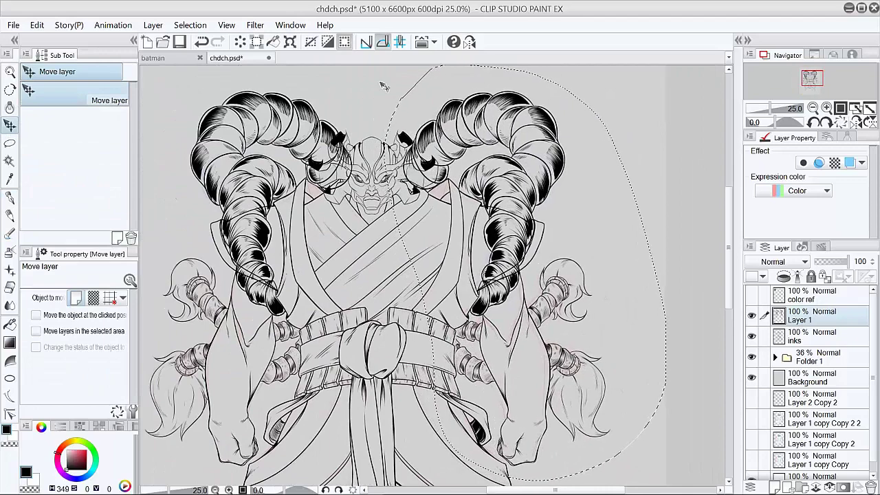
{"action": "key", "text": "ctrl+d"}
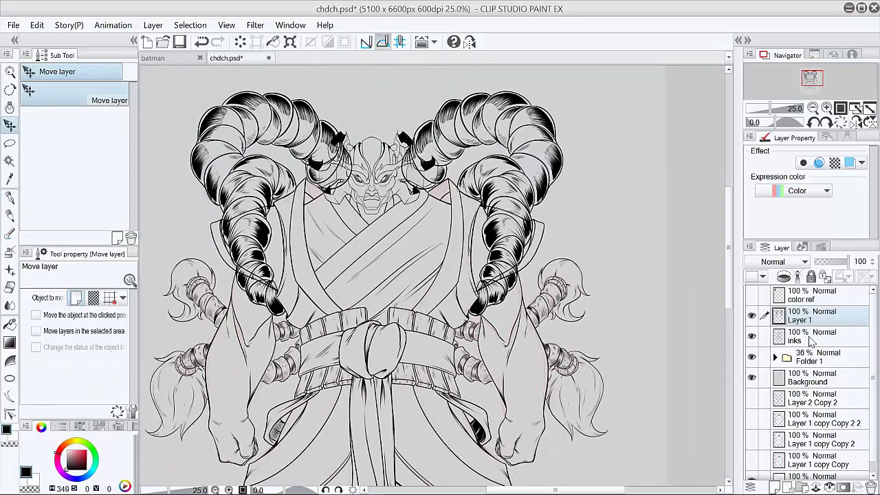
Auto-select along the figure's outline on the inks layer and make Layer 1 active for editing
{"action": "left_click", "coordinate": [811, 338]}
{"action": "key", "text": "w"}
{"action": "left_click", "coordinate": [611, 301]}
{"action": "left_click", "coordinate": [798, 321]}
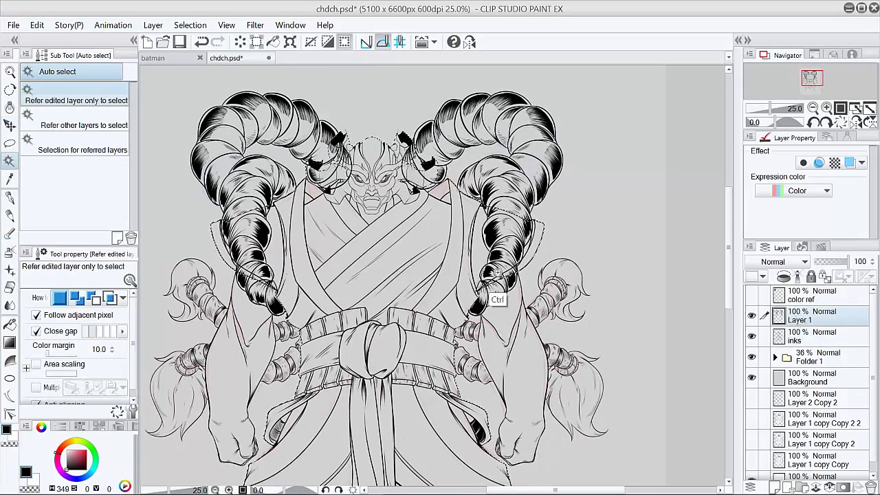
Try erasing the horn lines that overlap the mask on Layer 1, enlarging the hard eraser to 60
{"action": "scroll", "coordinate": [497, 294], "scroll_direction": "up", "scroll_amount": 2}
{"action": "key", "text": "e"}
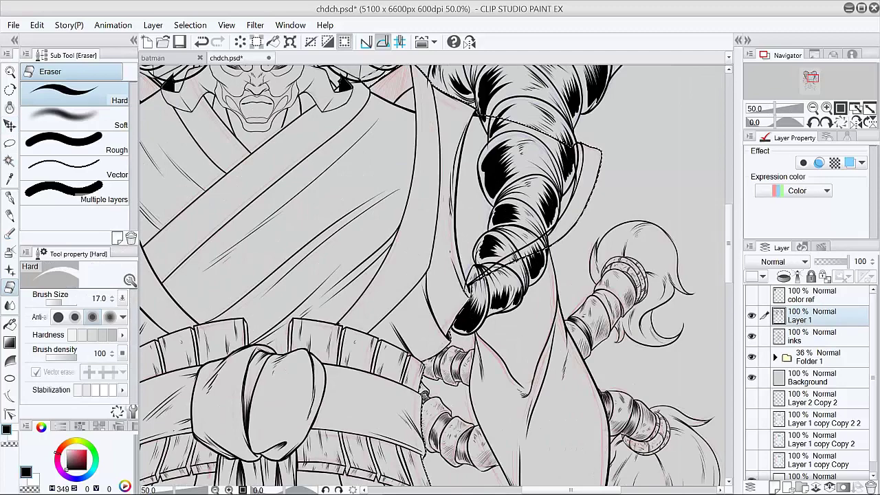
{"action": "left_click_drag", "start_coordinate": [496, 294], "coordinate": [543, 392]}
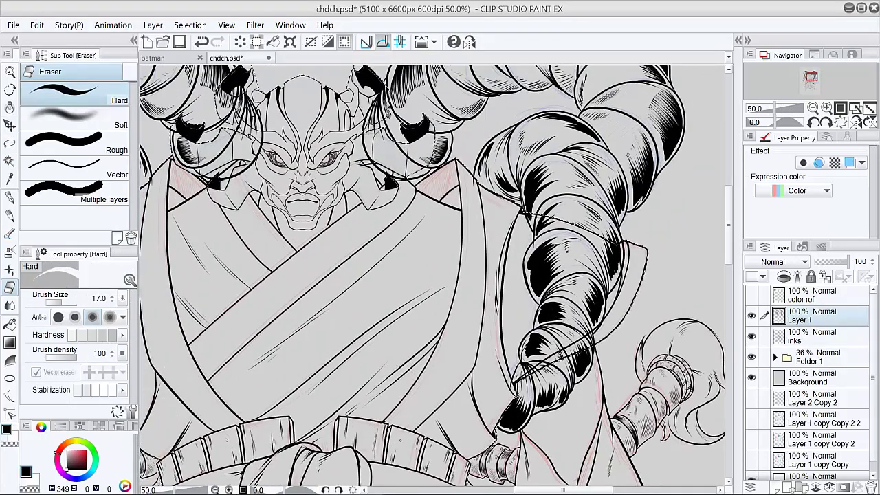
{"action": "left_click_drag", "start_coordinate": [477, 220], "coordinate": [569, 348]}
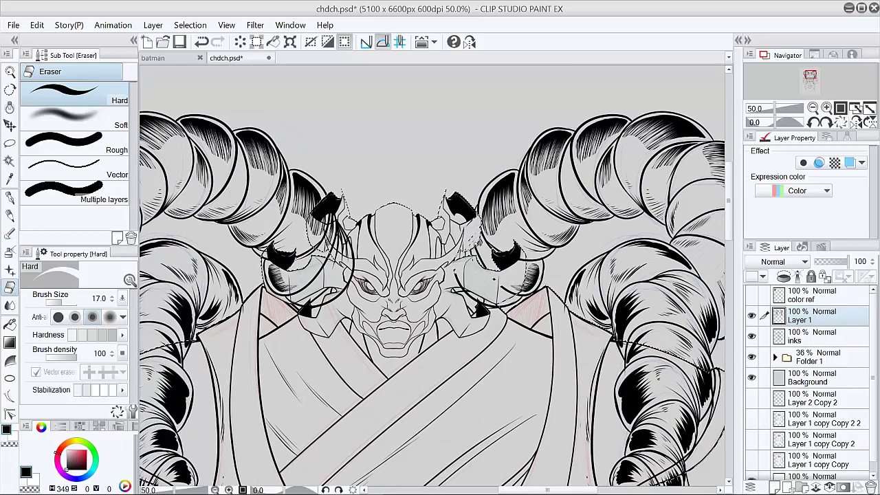
{"action": "left_click_drag", "start_coordinate": [456, 263], "coordinate": [493, 305]}
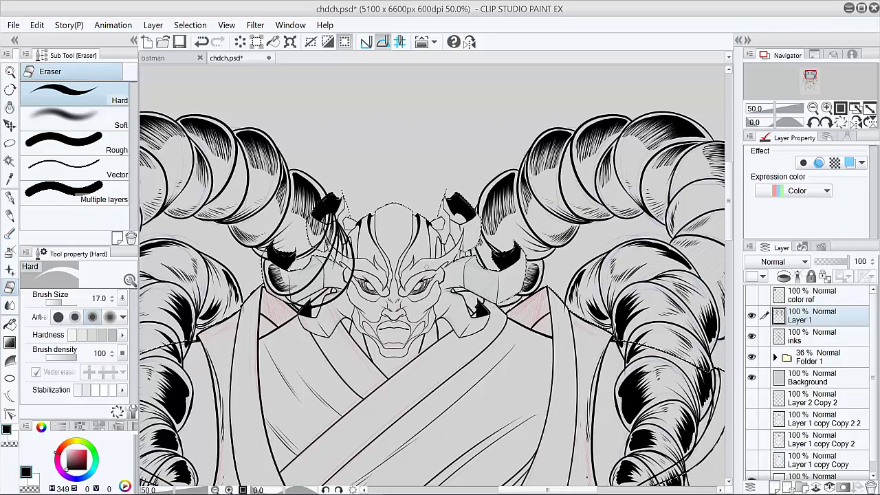
{"action": "mouse_move", "coordinate": [426, 267]}
{"action": "left_mouse_down"}
{"action": "mouse_move", "coordinate": [579, 250]}
{"action": "mouse_move", "coordinate": [426, 275]}
{"action": "mouse_move", "coordinate": [506, 247]}
{"action": "left_mouse_up"}
{"action": "key", "text": "bracketright"}
{"action": "key", "text": "bracketright"}
{"action": "key", "text": "bracketright"}
{"action": "key", "text": "bracketright"}
{"action": "key", "text": "bracketright"}
{"action": "key", "text": "bracketright"}
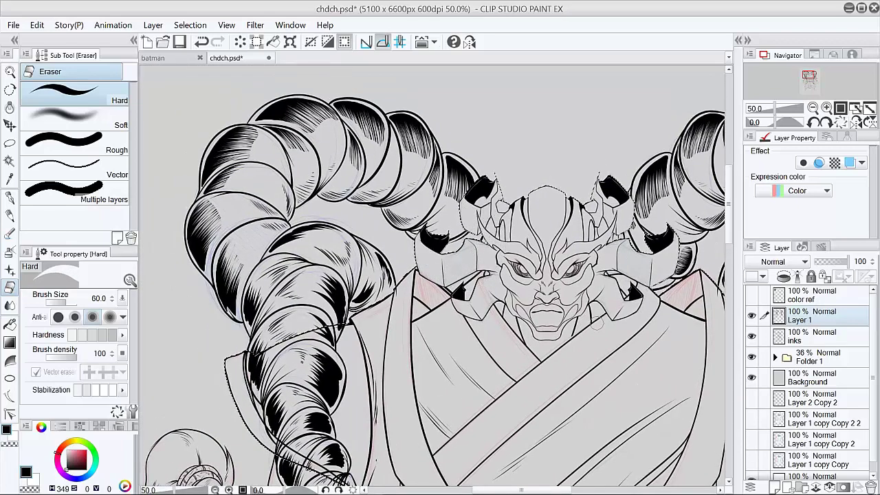
Undo the erasing of the horn lines around the mask
{"action": "key", "text": "ctrl+z"}
{"action": "key", "text": "ctrl+z"}
{"action": "key", "text": "ctrl+z"}
{"action": "key", "text": "ctrl+z"}
{"action": "key", "text": "ctrl+z"}
{"action": "key", "text": "ctrl+z"}
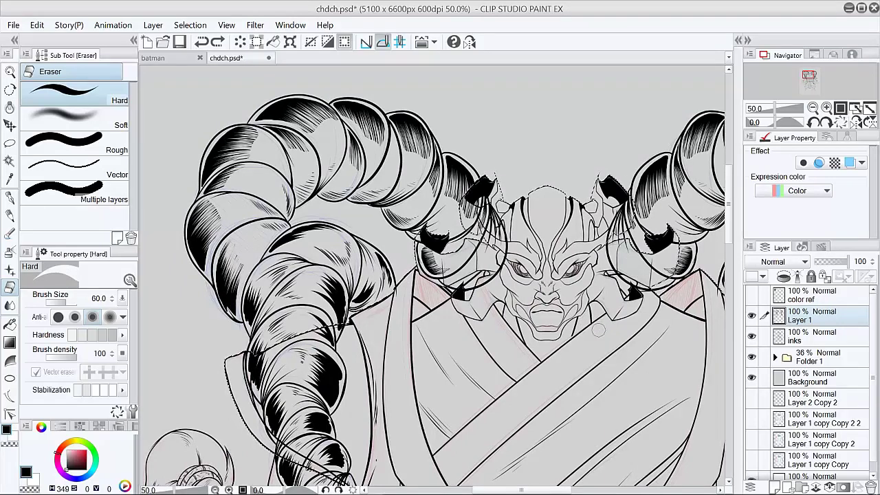
Adjust the selection around the mask's black spikes using the inks layer, and erase the overlapping horn lines on Layer 1
{"action": "key", "text": "w"}
{"action": "key", "text": "alt+bracketleft"}
{"action": "left_click", "coordinate": [483, 198], "text": "alt"}
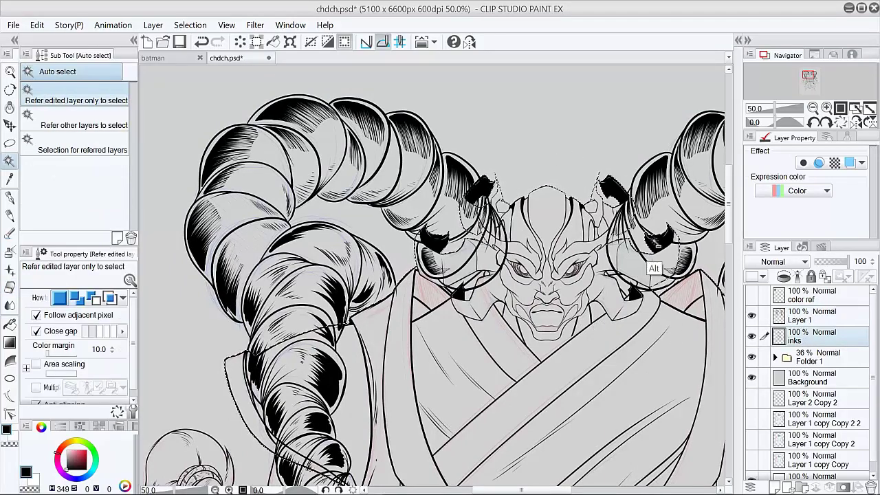
{"action": "key", "text": "e"}
{"action": "key", "text": "alt+bracketright"}
{"action": "mouse_move", "coordinate": [626, 203]}
{"action": "left_mouse_down"}
{"action": "mouse_move", "coordinate": [610, 265]}
{"action": "mouse_move", "coordinate": [672, 250]}
{"action": "left_mouse_up"}
{"action": "mouse_move", "coordinate": [503, 264]}
{"action": "left_mouse_down"}
{"action": "mouse_move", "coordinate": [487, 209]}
{"action": "mouse_move", "coordinate": [424, 303]}
{"action": "left_mouse_up"}
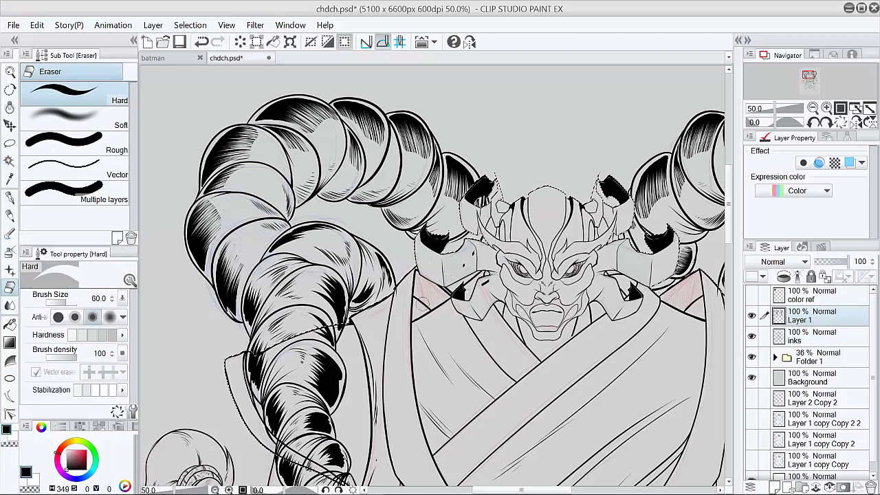
{"action": "scroll", "coordinate": [422, 246], "scroll_direction": "down", "scroll_amount": 10}
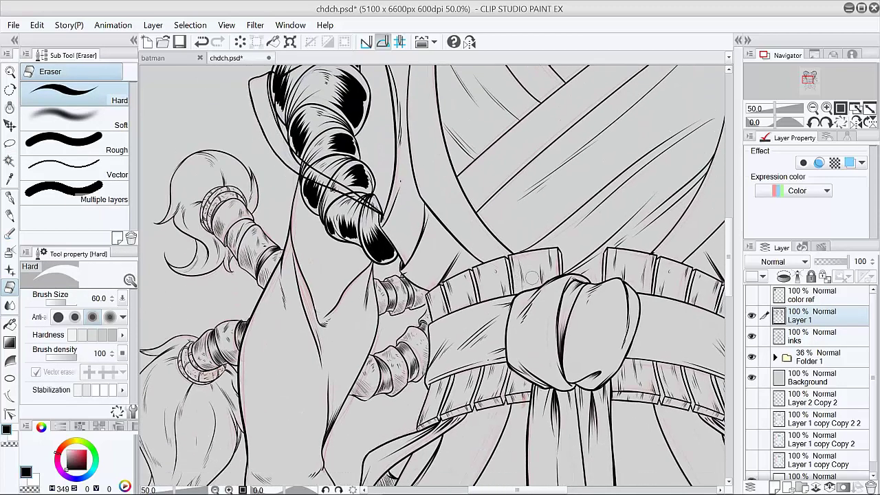
Duplicate the inks layer and hide the lower copy as a backup
{"action": "key", "text": "p"}
{"action": "left_click", "coordinate": [434, 335], "text": "ctrl"}
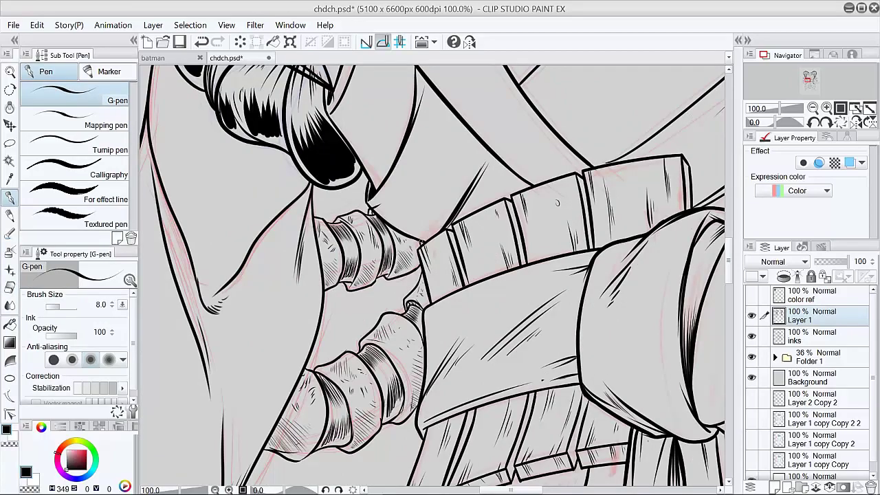
{"action": "left_click", "coordinate": [489, 328], "text": "alt"}
{"action": "left_click_drag", "start_coordinate": [491, 329], "coordinate": [474, 475]}
{"action": "left_click", "coordinate": [814, 339]}
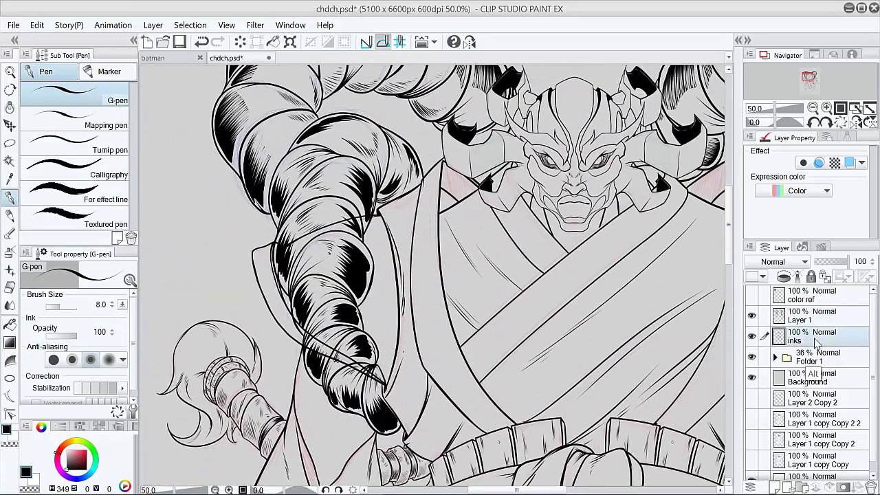
{"action": "left_click_drag", "start_coordinate": [815, 338], "coordinate": [813, 349]}
{"action": "left_click", "coordinate": [752, 356]}
{"action": "left_click", "coordinate": [799, 343]}
Auto-select along the horn outlines on Layer 1, erase the robe lines crossing both horns on the inks layer, and deselect
{"action": "left_click", "coordinate": [816, 319]}
{"action": "key", "text": "w"}
{"action": "left_click", "coordinate": [391, 280]}
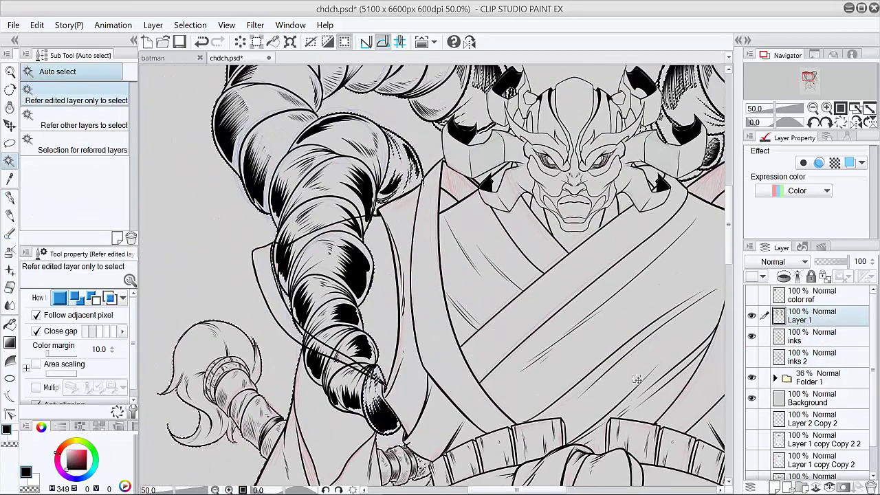
{"action": "left_click", "coordinate": [815, 337]}
{"action": "key", "text": "e"}
{"action": "left_click_drag", "start_coordinate": [276, 253], "coordinate": [297, 247]}
{"action": "mouse_move", "coordinate": [298, 321]}
{"action": "left_mouse_down"}
{"action": "mouse_move", "coordinate": [358, 366]}
{"action": "mouse_move", "coordinate": [312, 344]}
{"action": "left_mouse_up"}
{"action": "left_click_drag", "start_coordinate": [353, 369], "coordinate": [365, 374]}
{"action": "left_click_drag", "start_coordinate": [364, 218], "coordinate": [314, 230]}
{"action": "left_click_drag", "start_coordinate": [640, 351], "coordinate": [269, 334]}
{"action": "key", "text": "ctrl+d"}
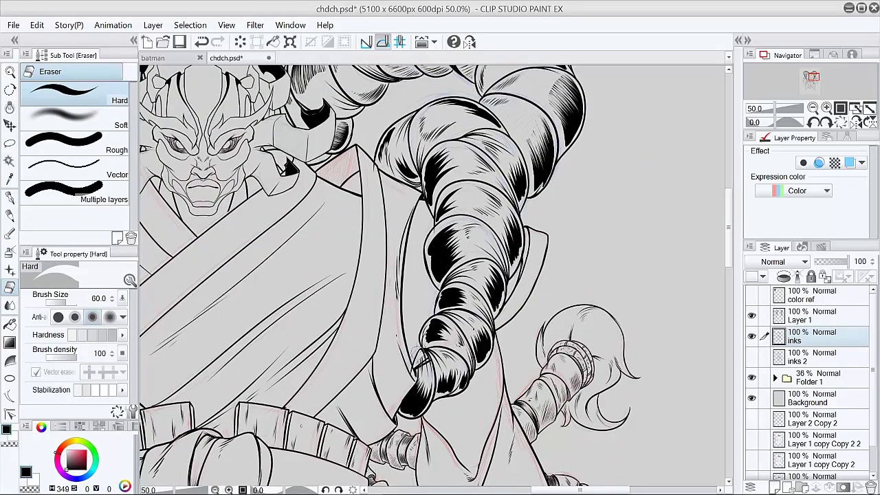
Clean up the leftover robe line fragments at the lower ends of both horns
{"action": "mouse_move", "coordinate": [423, 363]}
{"action": "left_mouse_down"}
{"action": "mouse_move", "coordinate": [415, 392]}
{"action": "mouse_move", "coordinate": [435, 361]}
{"action": "left_mouse_up"}
{"action": "key", "text": "ctrl+z"}
{"action": "left_click_drag", "start_coordinate": [143, 383], "coordinate": [489, 346]}
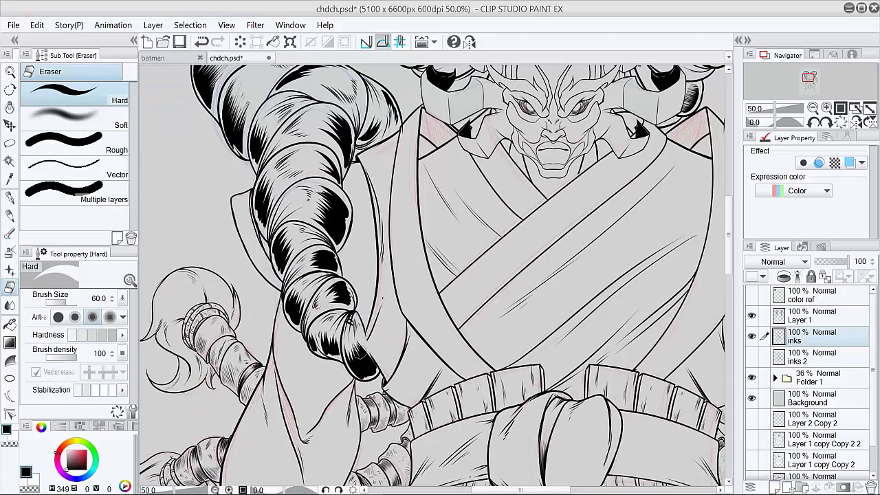
Merge Layer 1 down into the inks layer
{"action": "key", "text": "alt+]"}
{"action": "key", "text": "p"}
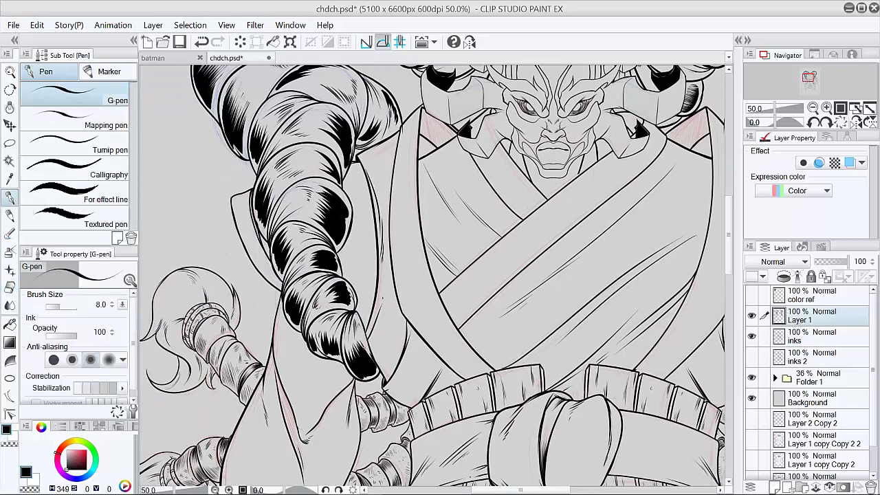
{"action": "left_click_drag", "start_coordinate": [565, 390], "coordinate": [283, 364]}
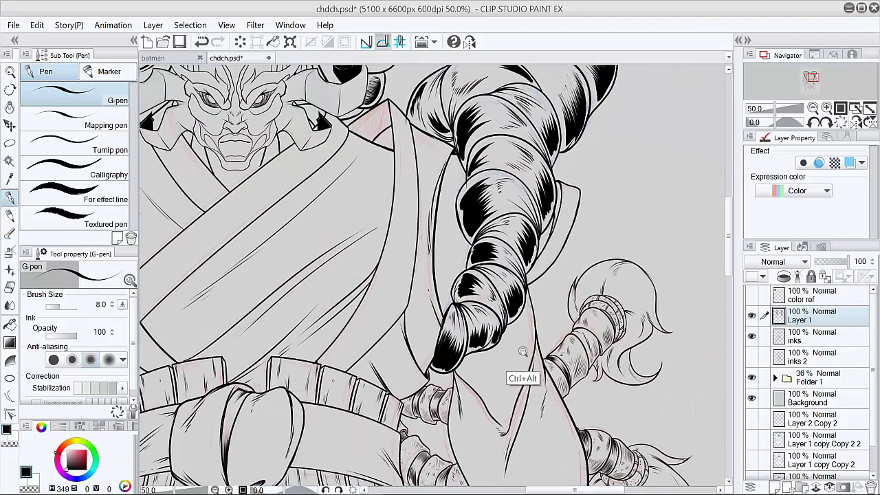
{"action": "scroll", "coordinate": [522, 354], "scroll_direction": "down", "scroll_amount": 4}
{"action": "left_click_drag", "start_coordinate": [522, 358], "coordinate": [486, 264]}
{"action": "key", "text": "ctrl+e"}
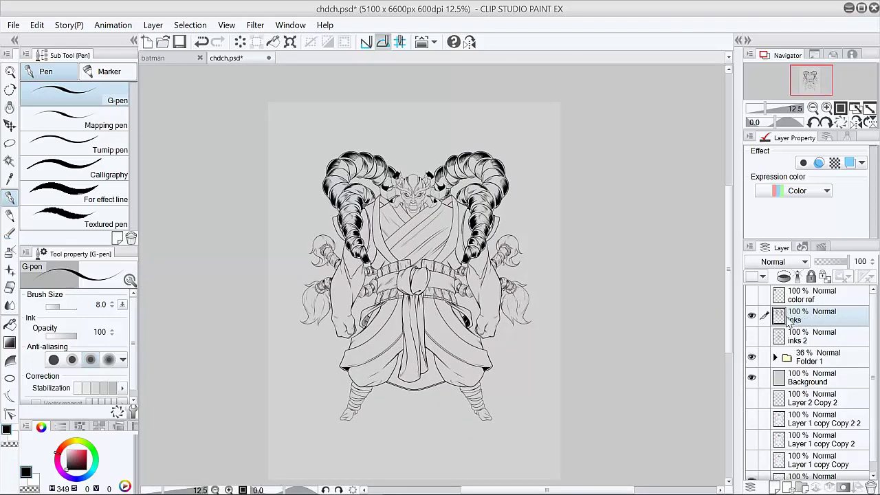
Raise the opacity of sketch Folder 1 to 100% with the inks hidden, and show and reselect the inks layer
{"action": "left_click", "coordinate": [751, 316]}
{"action": "left_click", "coordinate": [817, 358]}
{"action": "left_click_drag", "start_coordinate": [827, 262], "coordinate": [851, 262]}
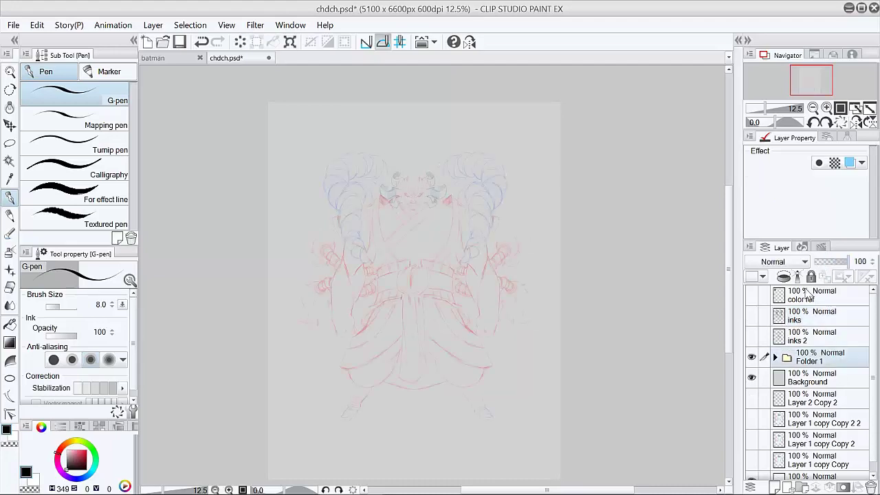
{"action": "left_click", "coordinate": [751, 316]}
{"action": "scroll", "coordinate": [440, 252], "scroll_direction": "up", "scroll_amount": 2}
{"action": "left_click", "coordinate": [808, 315]}
{"action": "scroll", "coordinate": [436, 307], "scroll_direction": "up", "scroll_amount": 1}
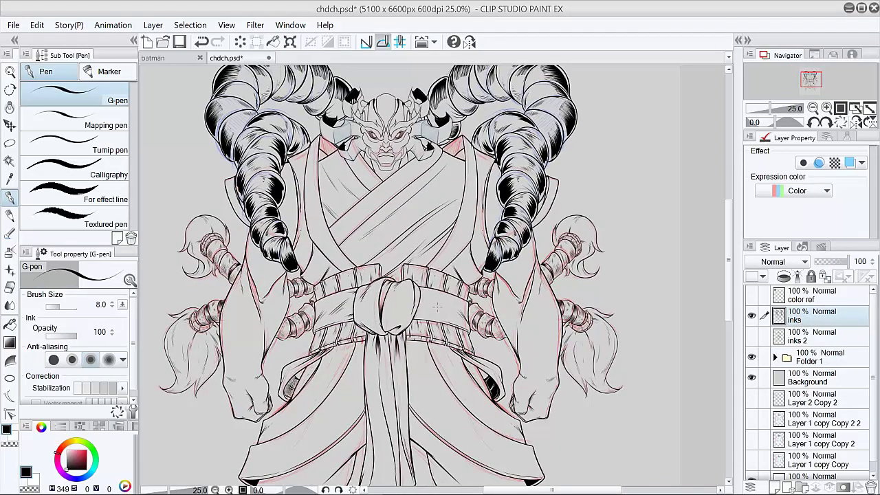
Ink short fold and texture strokes on the belt's sash to the right of the knot
{"action": "scroll", "coordinate": [450, 306], "scroll_direction": "up", "scroll_amount": 2}
{"action": "scroll", "coordinate": [393, 298], "scroll_direction": "up", "scroll_amount": 1}
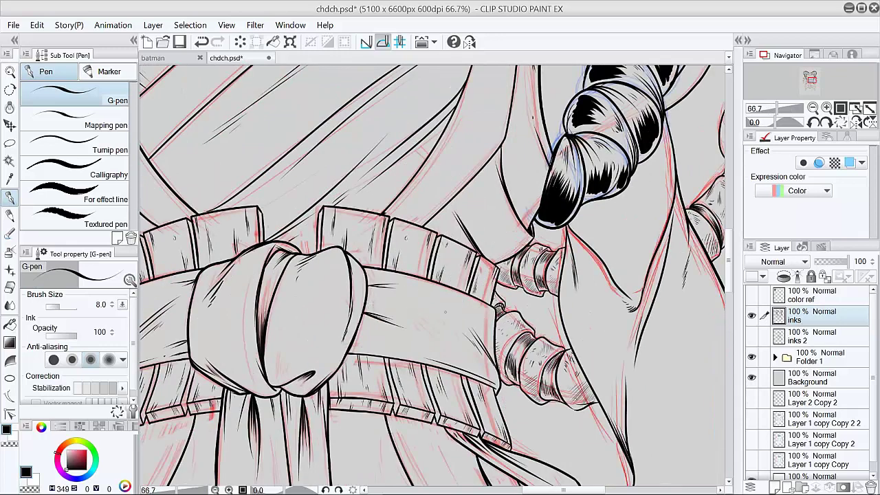
{"action": "left_click_drag", "start_coordinate": [391, 300], "coordinate": [442, 323]}
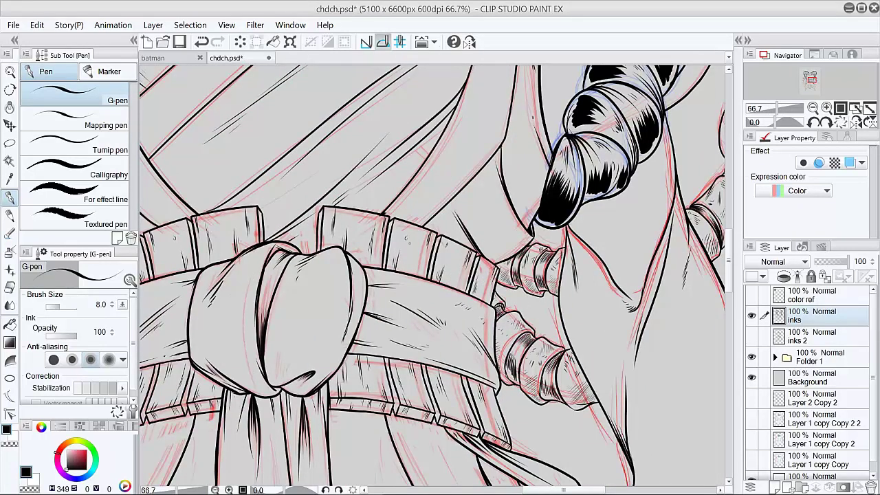
Ink short pointed strokes beside the front edge of the figure's left-hand foot below the leg wraps
{"action": "scroll", "coordinate": [536, 343], "scroll_direction": "down", "scroll_amount": 3}
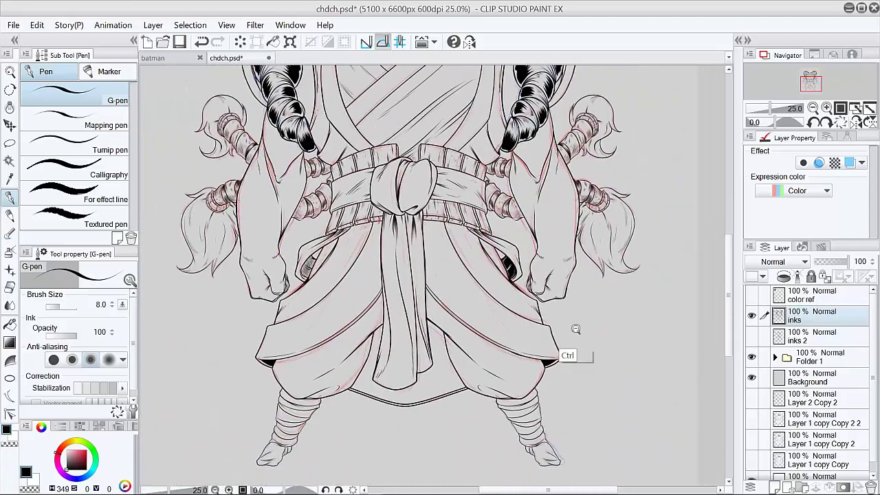
{"action": "left_click", "coordinate": [565, 366], "text": "ctrl+alt"}
{"action": "left_click_drag", "start_coordinate": [584, 328], "coordinate": [565, 348]}
{"action": "left_click", "coordinate": [576, 396], "text": "ctrl"}
{"action": "left_click_drag", "start_coordinate": [508, 405], "coordinate": [564, 293]}
{"action": "left_click", "coordinate": [204, 374], "text": "ctrl"}
{"action": "left_click", "coordinate": [204, 374], "text": "ctrl"}
{"action": "left_click", "coordinate": [204, 373], "text": "ctrl"}
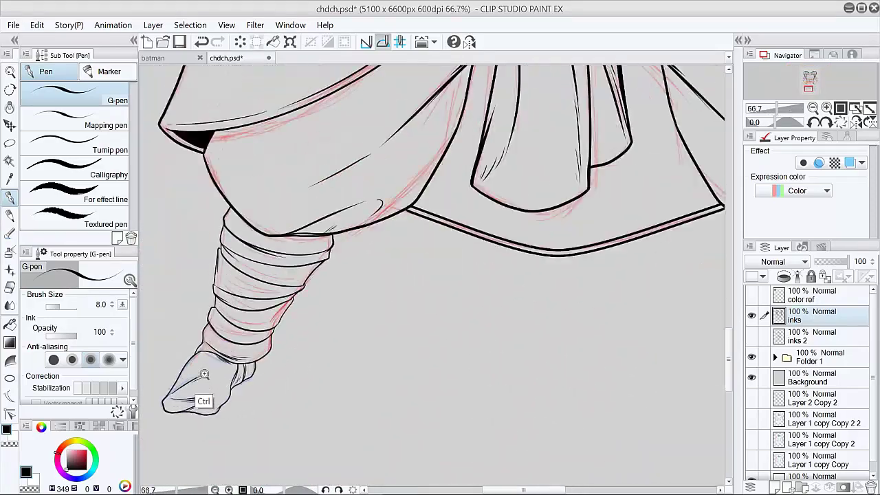
{"action": "scroll", "coordinate": [205, 374], "scroll_direction": "up", "scroll_amount": 1}
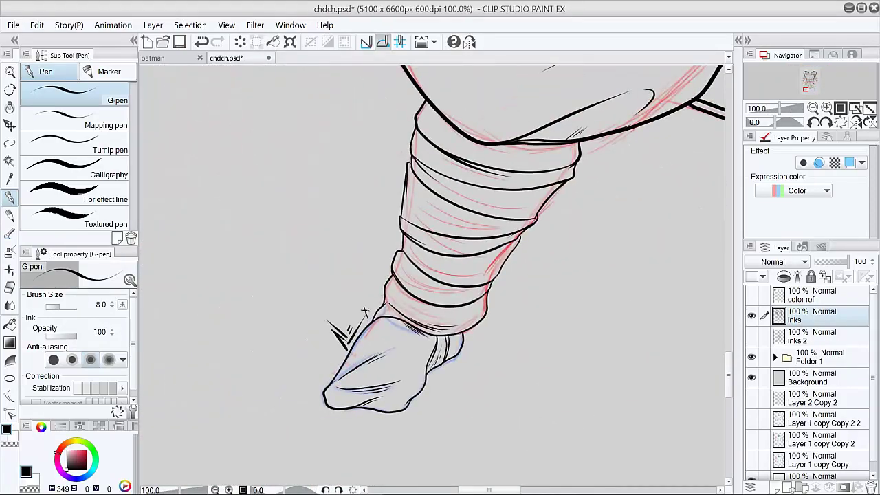
{"action": "left_click_drag", "start_coordinate": [366, 311], "coordinate": [373, 303]}
Hide sketch Folder 1 to leave only the inked line art over the background
{"action": "mouse_move", "coordinate": [579, 351]}
{"action": "left_mouse_down"}
{"action": "mouse_move", "coordinate": [436, 363]}
{"action": "mouse_move", "coordinate": [432, 350]}
{"action": "left_mouse_up"}
{"action": "left_click_drag", "start_coordinate": [498, 313], "coordinate": [500, 321]}
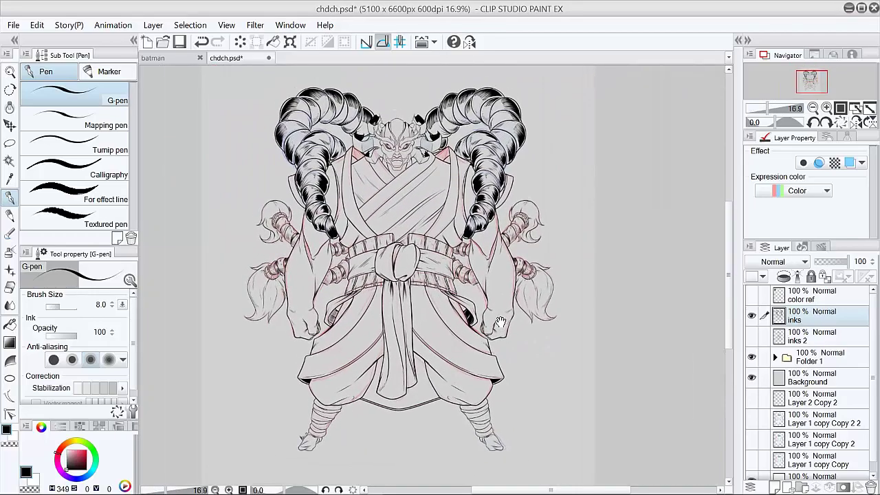
{"action": "left_click", "coordinate": [751, 357]}
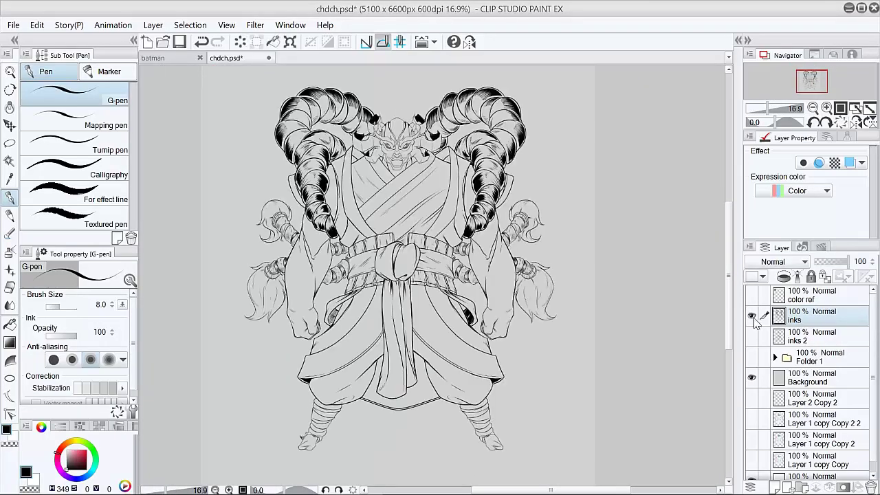